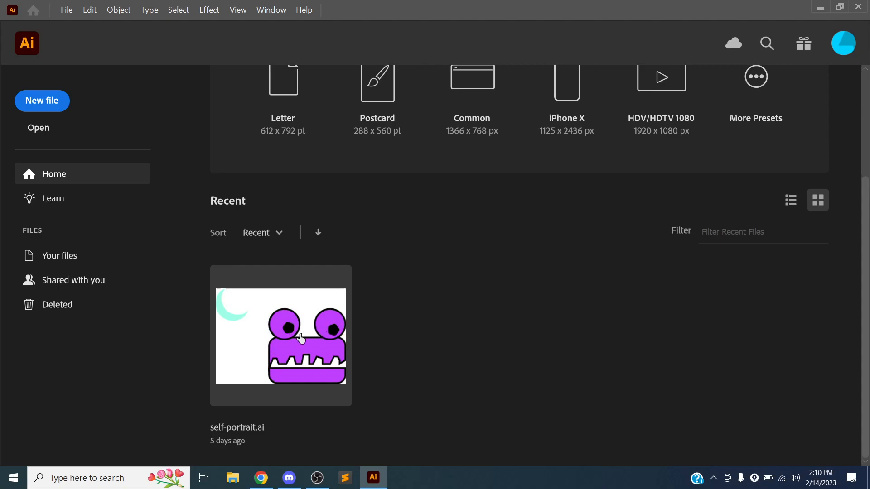
Open self-portrait.ai from the Illustrator Self Portrait folder inside MMP 100 and dismiss the Discover window
scroll(368, 264, up, 3)
scroll(368, 265, down, 3)
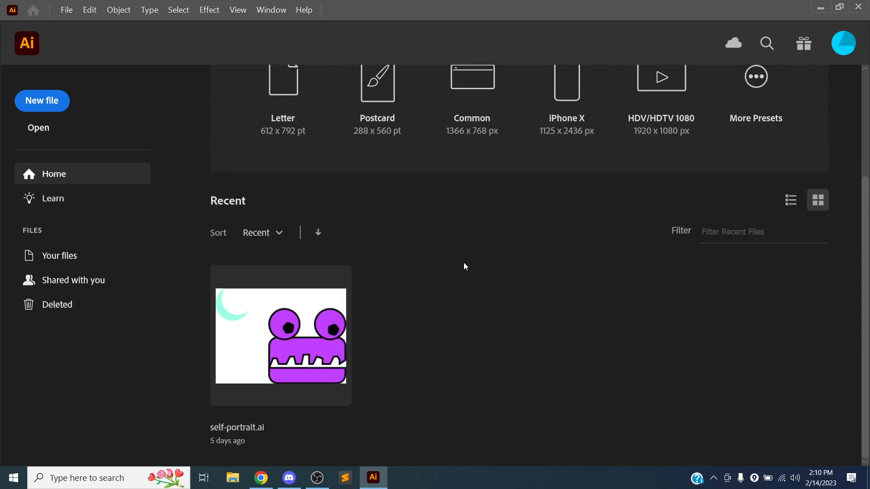
click(821, 7)
click(830, 6)
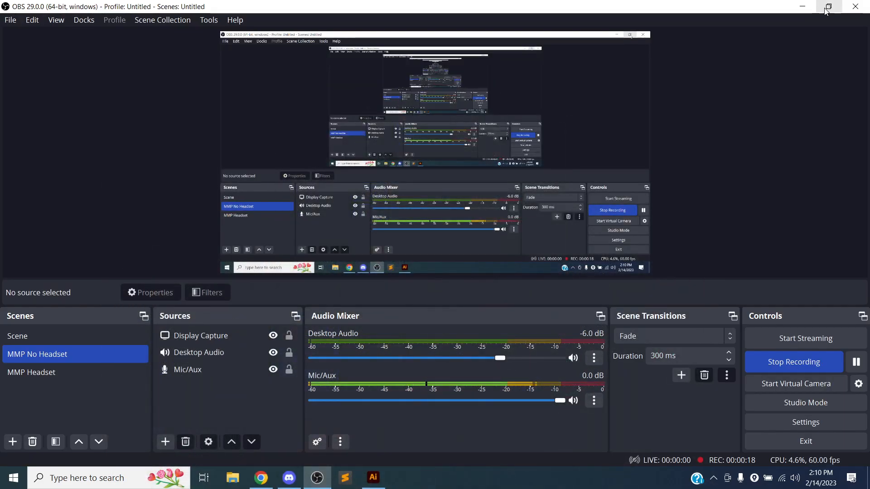
click(805, 7)
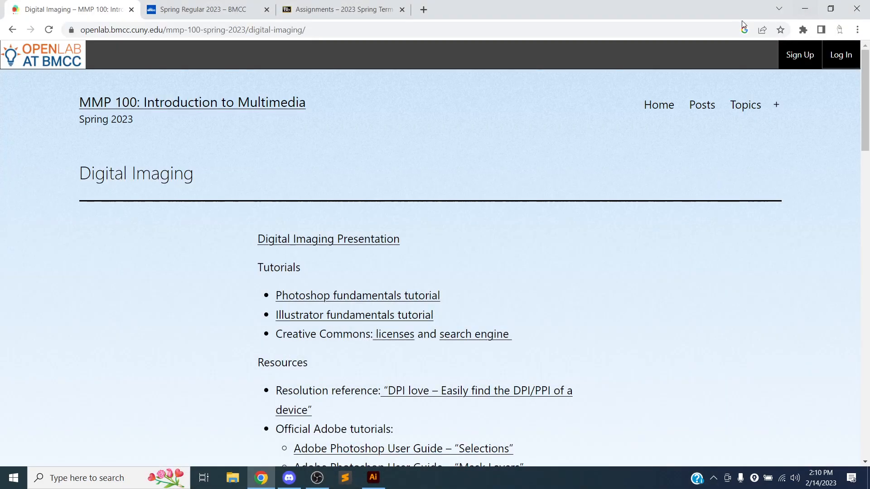
click(805, 9)
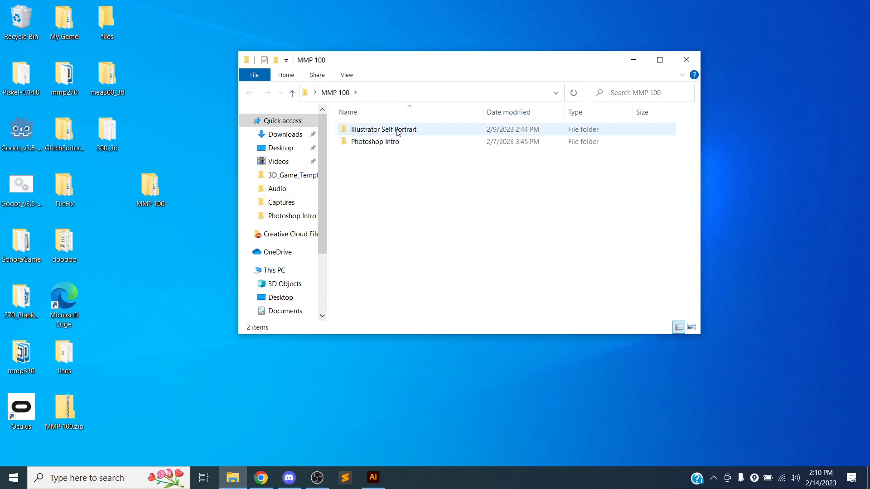
double_click(391, 130)
double_click(372, 129)
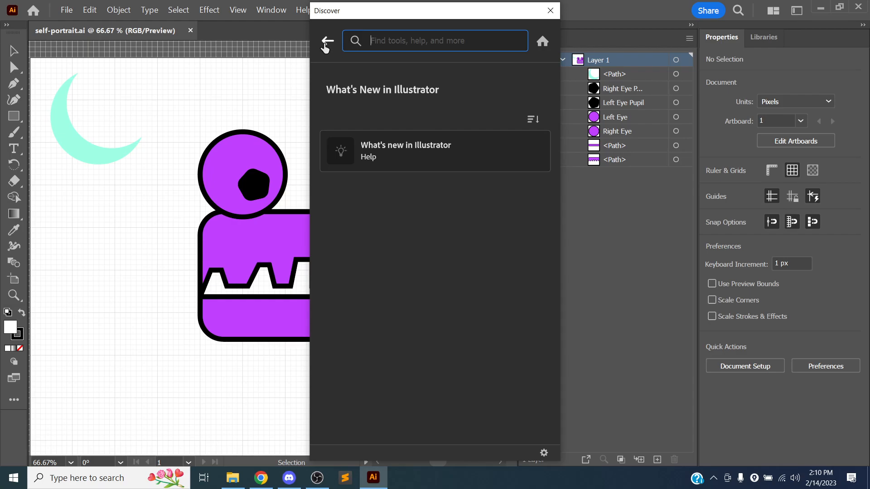
click(551, 10)
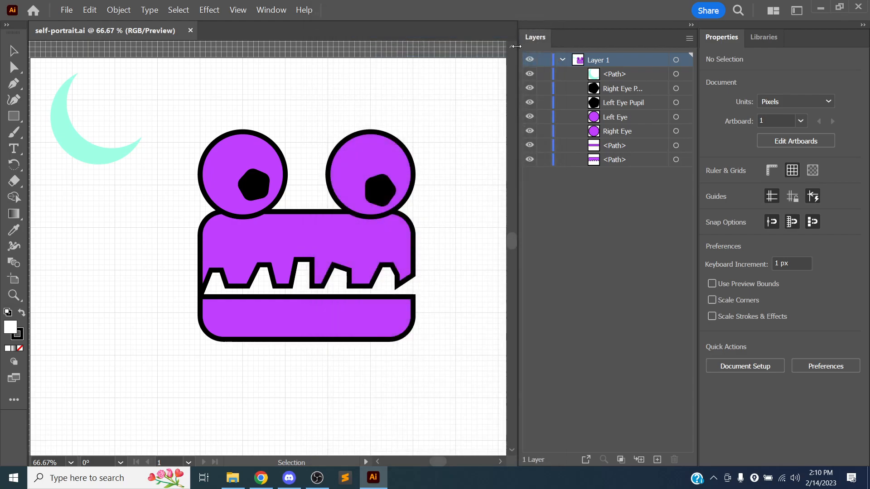
Try moving the upper jaw shape slightly to the right and undo the move
click(562, 59)
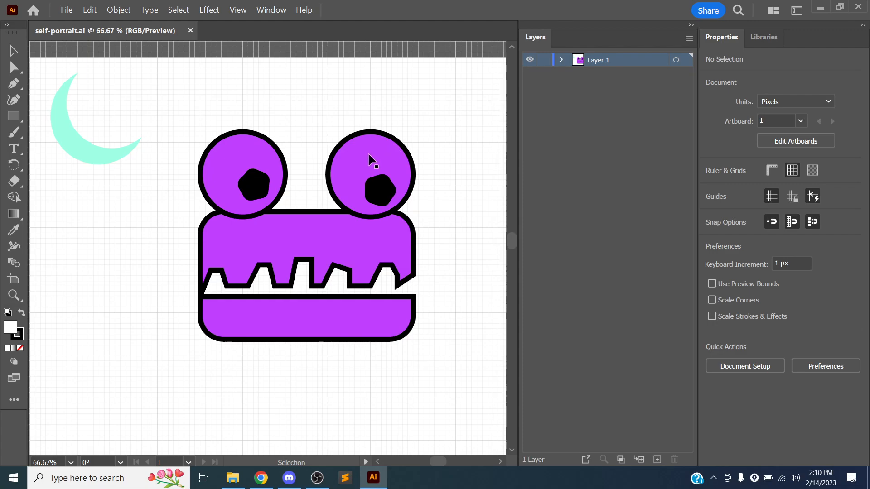
scroll(346, 204, up, 1)
scroll(345, 204, down, 4)
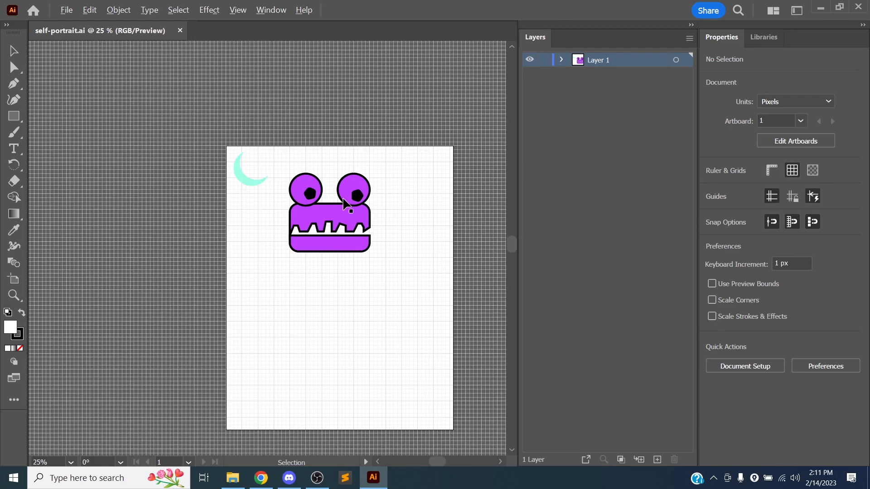
scroll(344, 200, up, 1)
drag(309, 216, 334, 223)
key(ctrl+z)
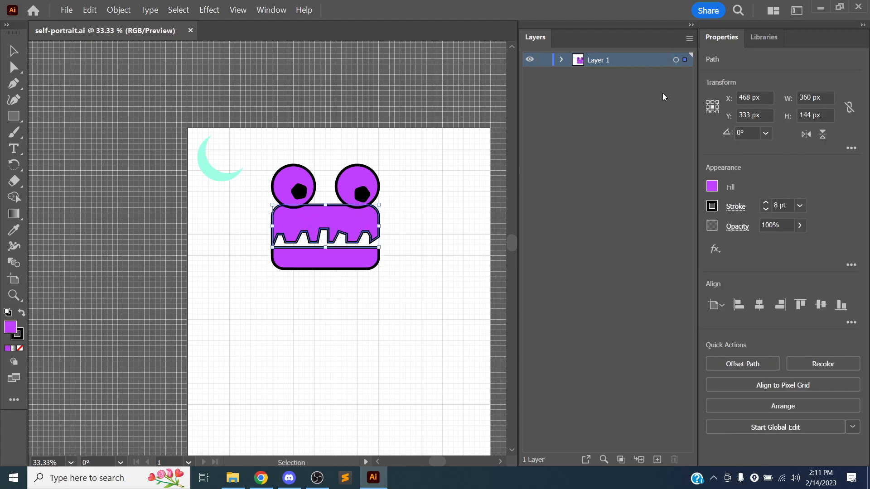
Delete the mint-green crescent shape in the artboard's upper-left corner
click(561, 59)
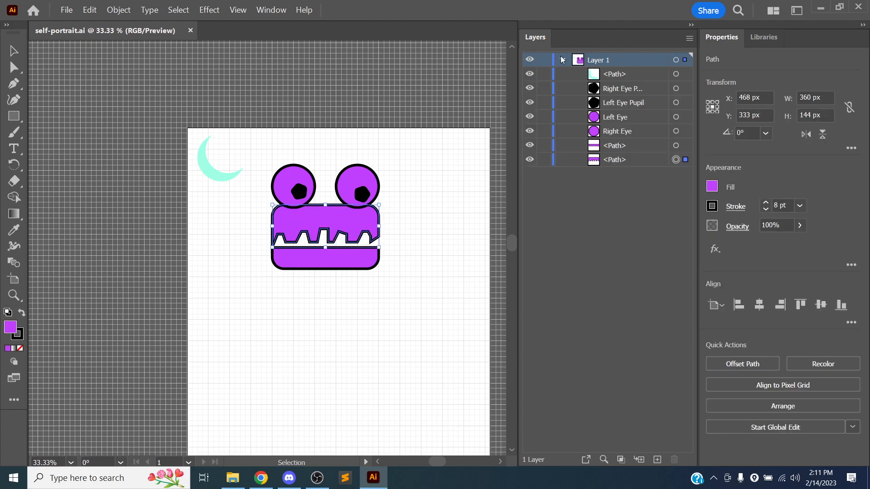
click(562, 60)
click(210, 175)
key(Delete)
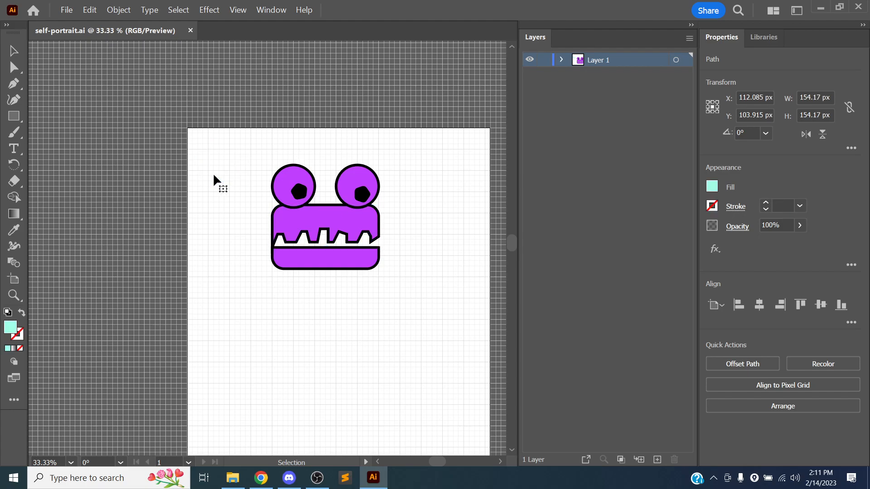
Try pulling the character's left eye circle away from the head with the Selection tool, and undo the move
click(14, 50)
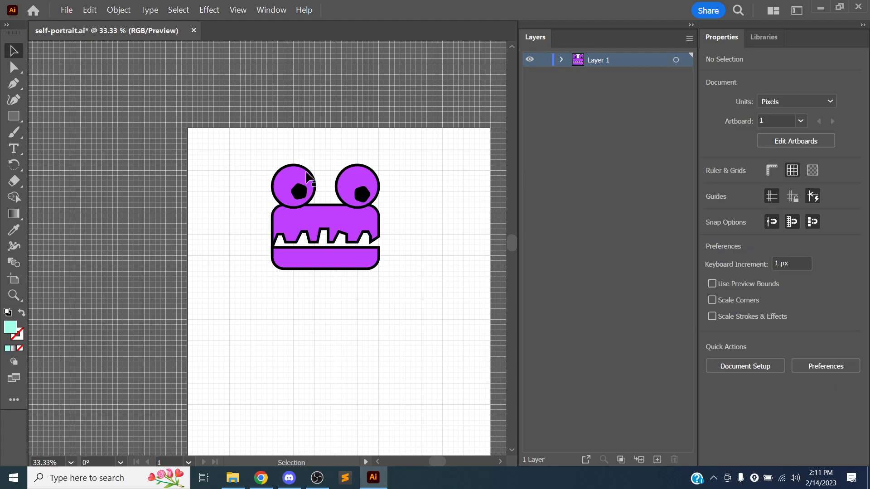
drag(414, 157, 260, 270)
click(219, 238)
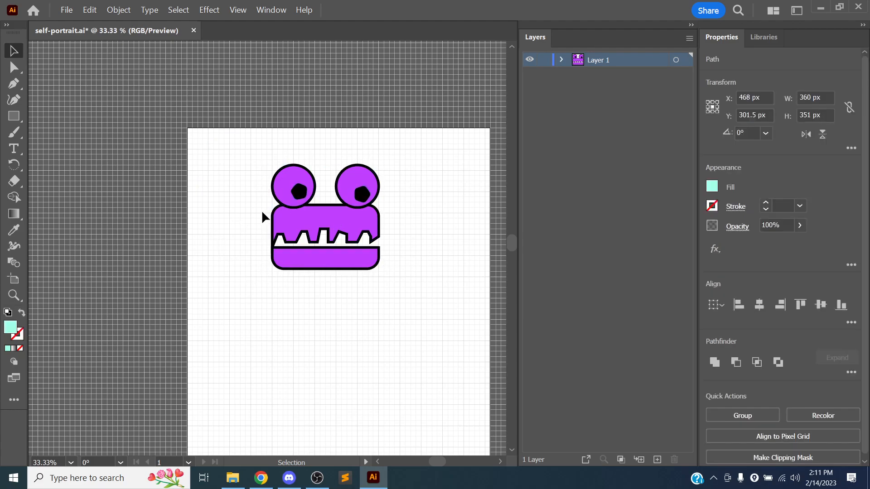
drag(293, 181, 230, 175)
key(ctrl+z)
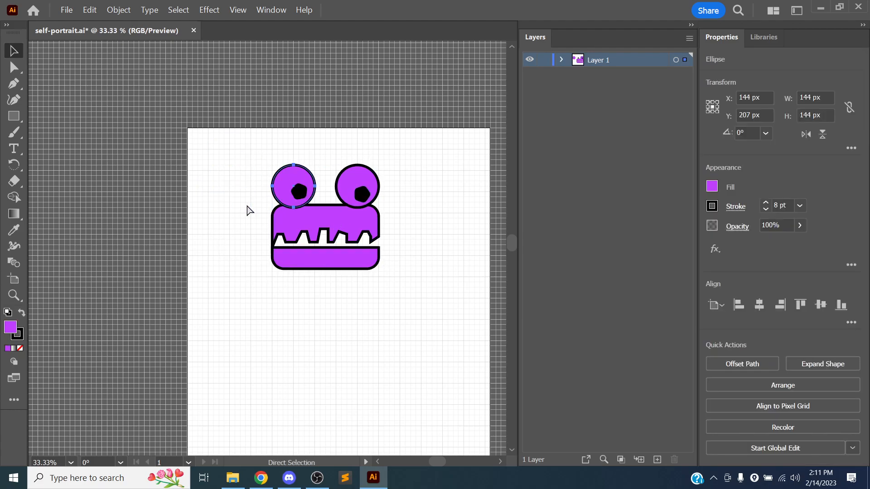
scroll(258, 215, right, 1)
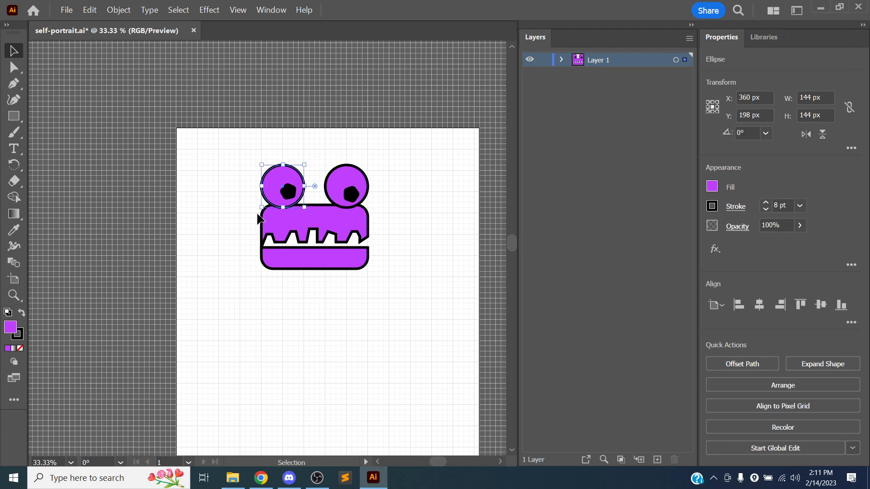
Practise marquee-selecting all parts of the purple character and clearing the selection
scroll(257, 215, down, 1)
scroll(257, 214, up, 2)
drag(450, 137, 229, 301)
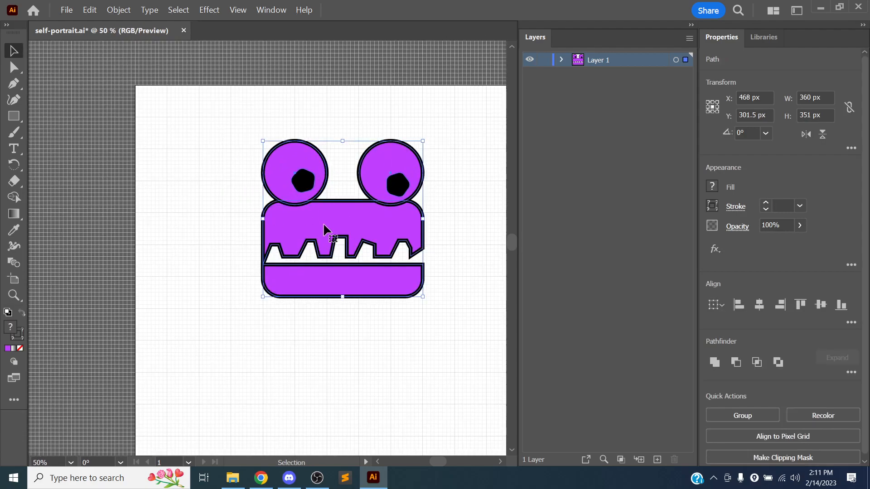
click(224, 186)
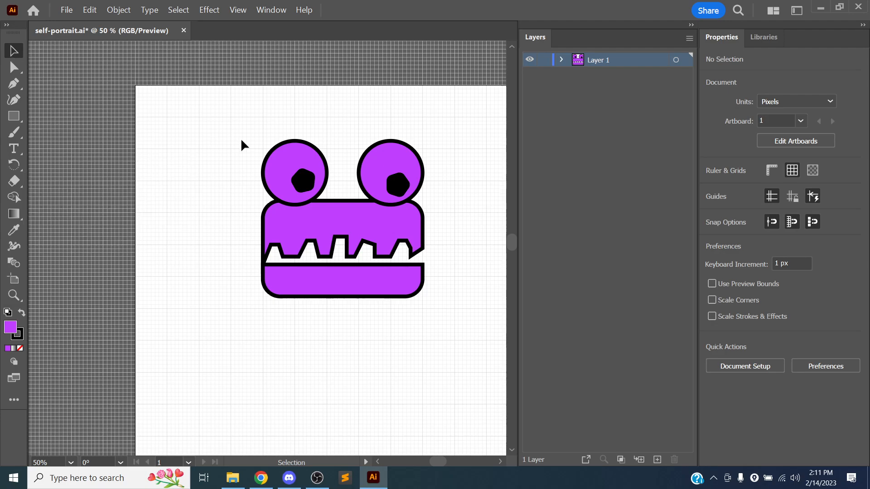
drag(249, 118, 438, 306)
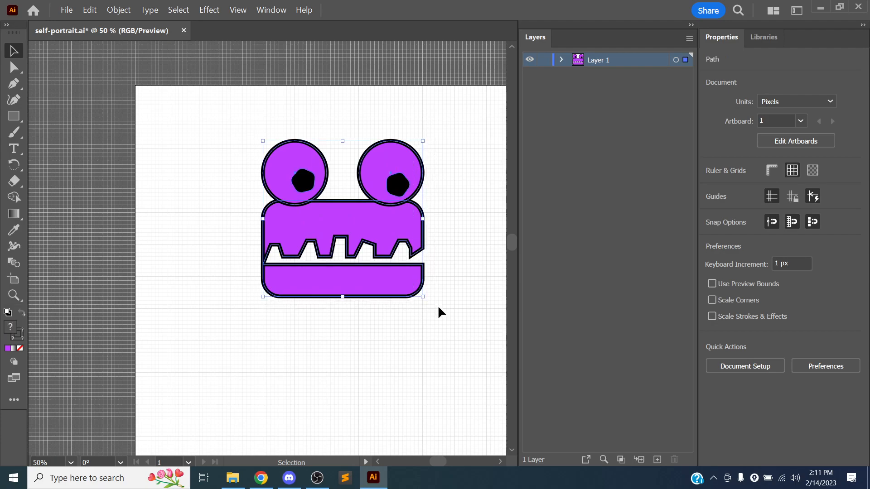
click(451, 194)
drag(458, 112, 241, 303)
click(240, 302)
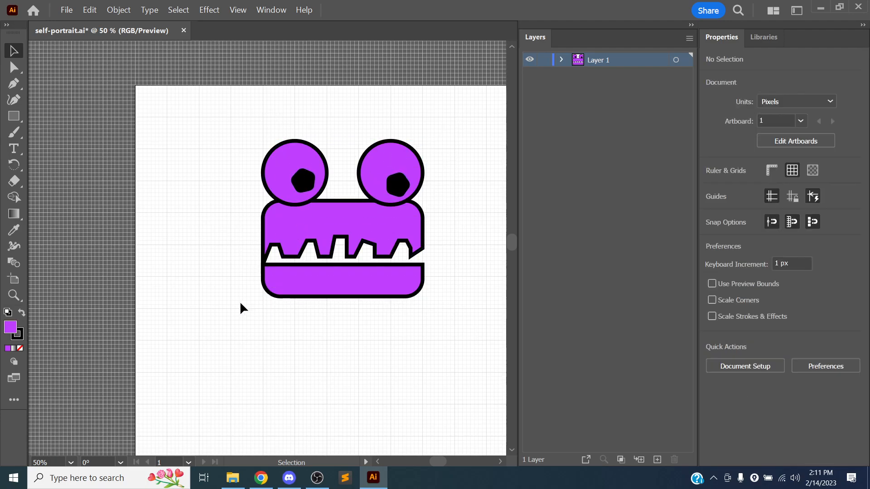
Hide the grid and group all the shapes that make up the purple character
key(ctrl+apostrophe)
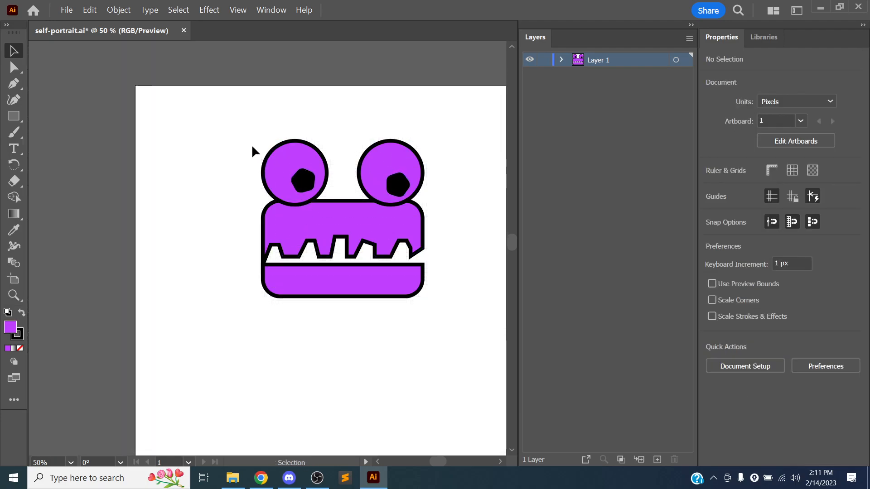
drag(259, 148, 448, 312)
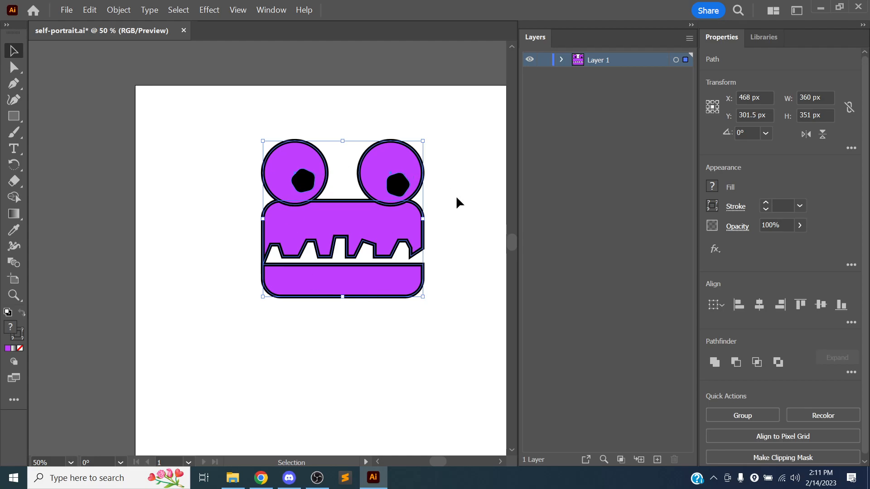
scroll(439, 203, down, 1)
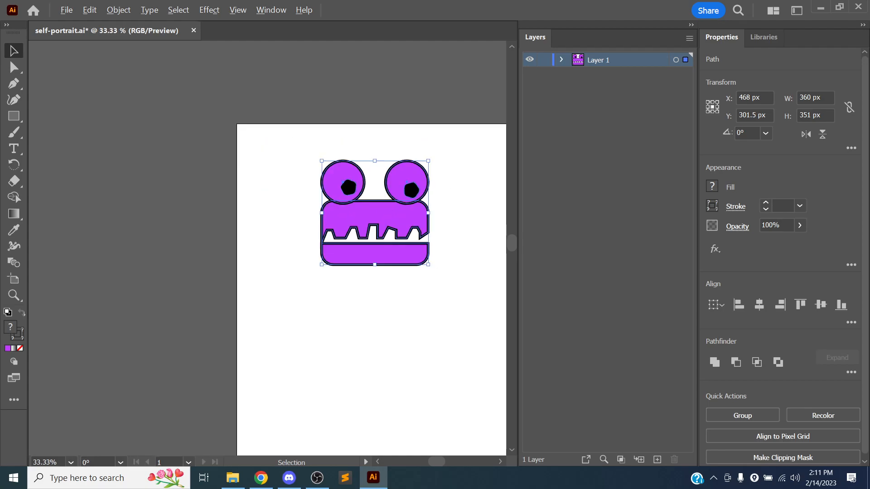
scroll(439, 203, up, 2)
scroll(439, 202, down, 1)
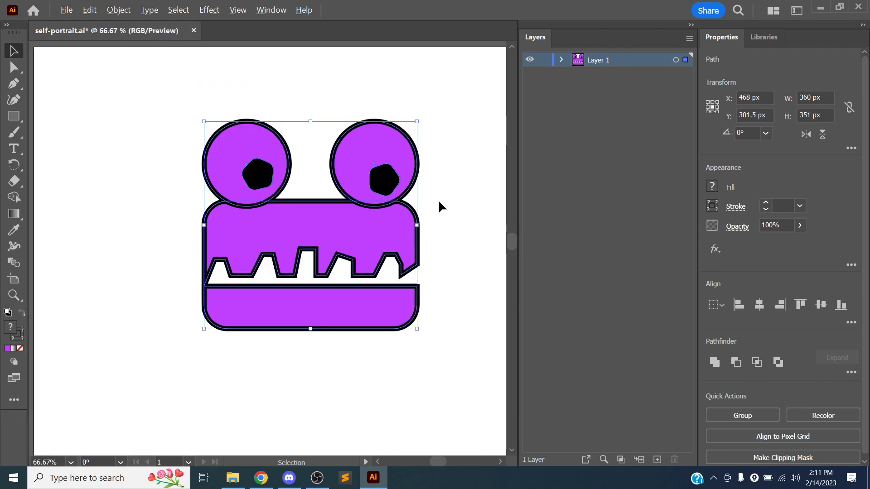
right_click(309, 218)
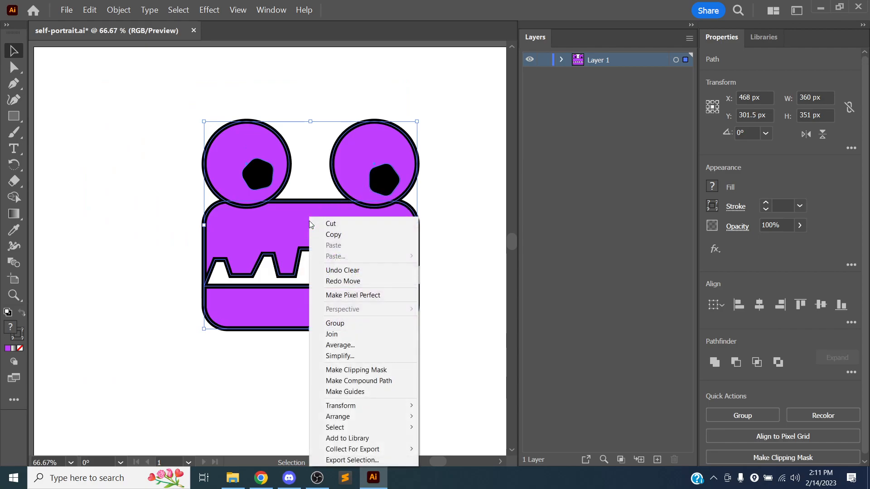
click(342, 324)
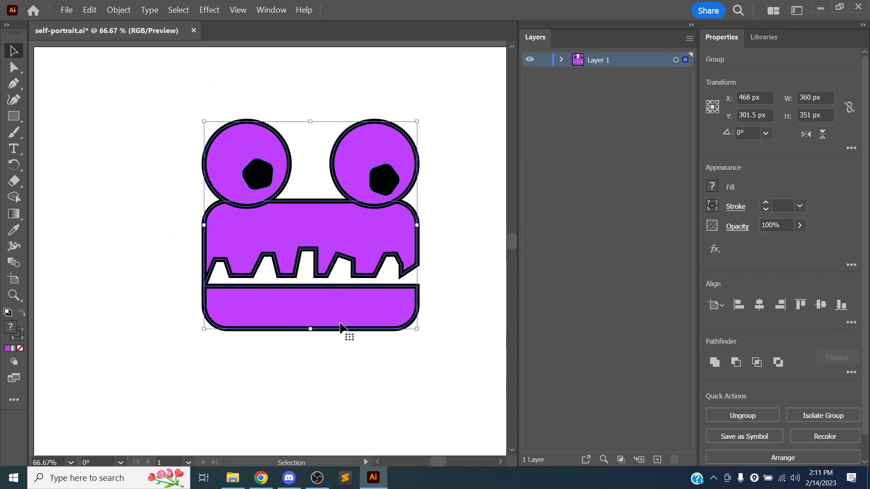
Move the grouped character around the artboard as one object to about X 540 px, Y 382.5 px, and deselect it
click(74, 83)
drag(236, 176, 172, 160)
drag(206, 220, 244, 230)
scroll(454, 275, up, 3)
scroll(454, 274, down, 5)
drag(382, 244, 400, 286)
key(space)
drag(453, 309, 390, 239)
drag(321, 225, 339, 193)
scroll(364, 208, down, 1)
scroll(364, 208, up, 2)
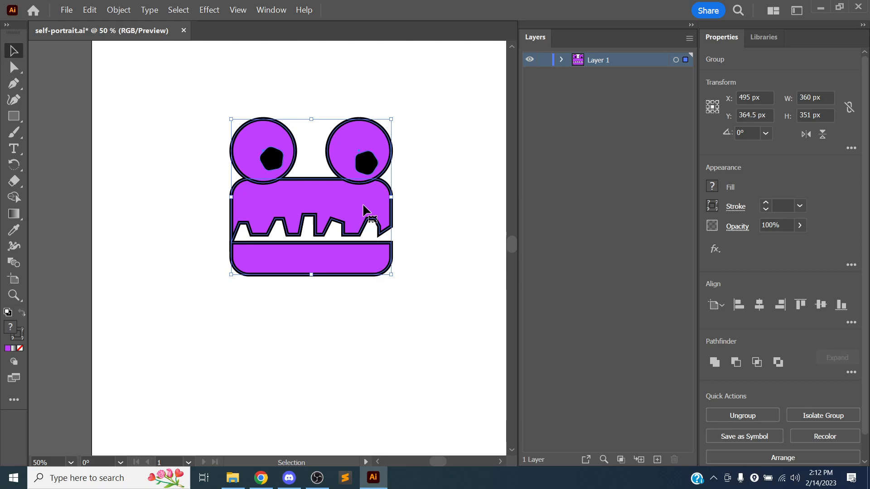
scroll(366, 207, down, 1)
scroll(366, 206, up, 1)
drag(330, 186, 350, 193)
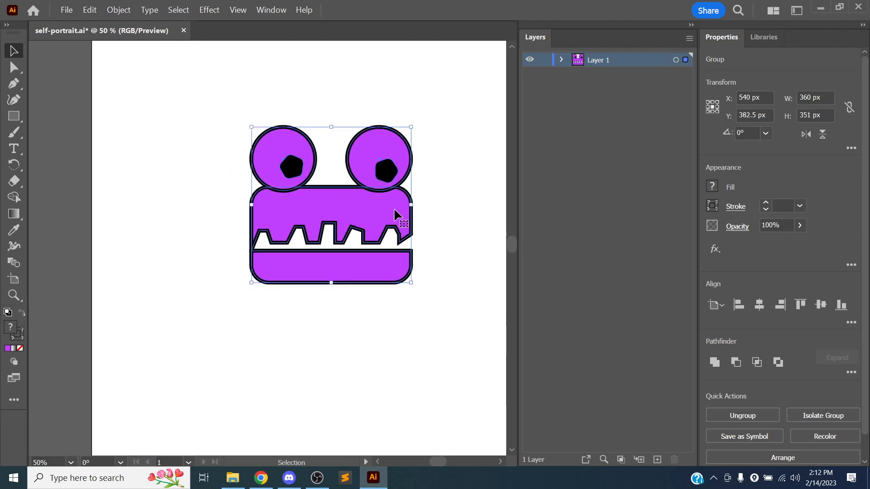
click(450, 192)
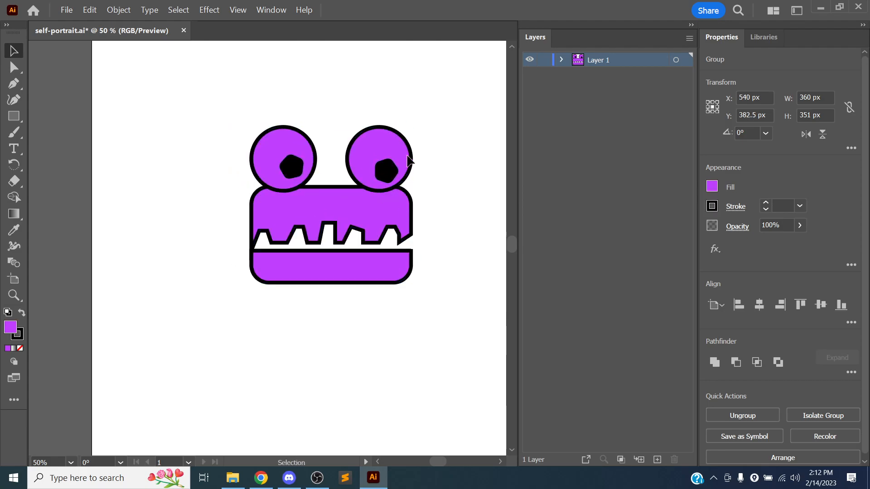
Expand Layer 1 and the character's group to examine the parts it contains, and collapse the group again
click(340, 200)
click(561, 59)
click(633, 78)
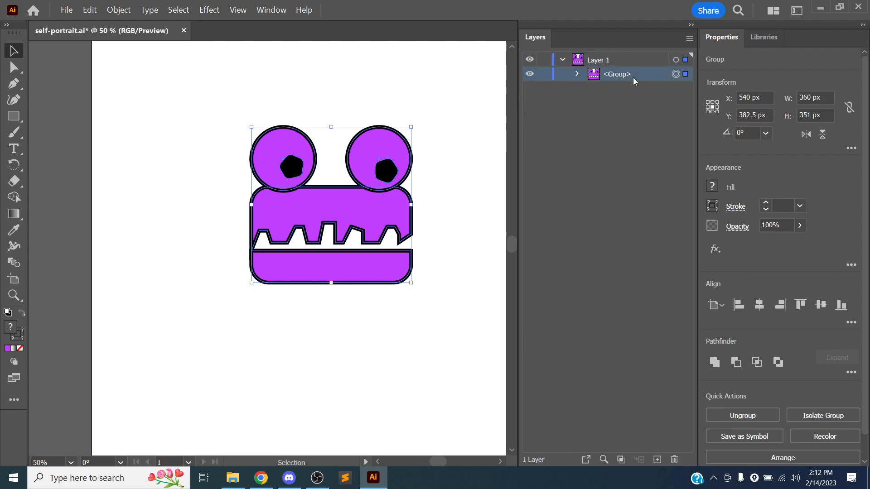
click(577, 74)
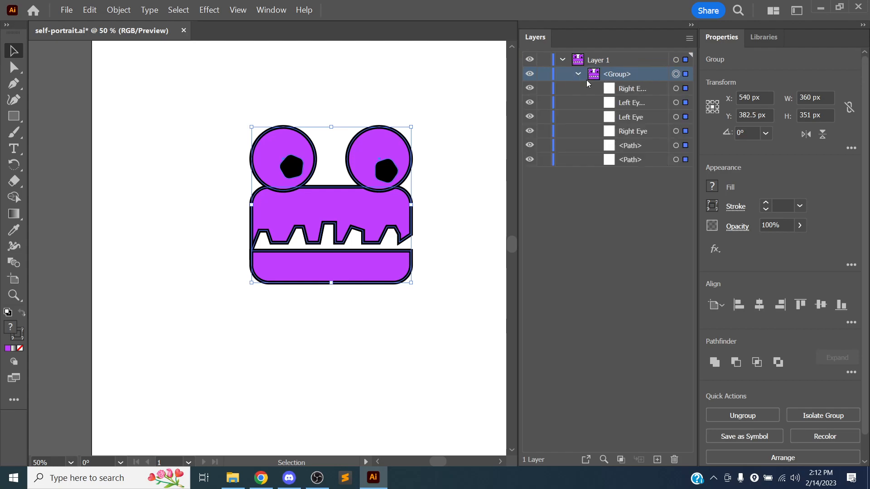
click(588, 87)
click(639, 104)
click(639, 118)
click(641, 133)
click(642, 148)
click(643, 156)
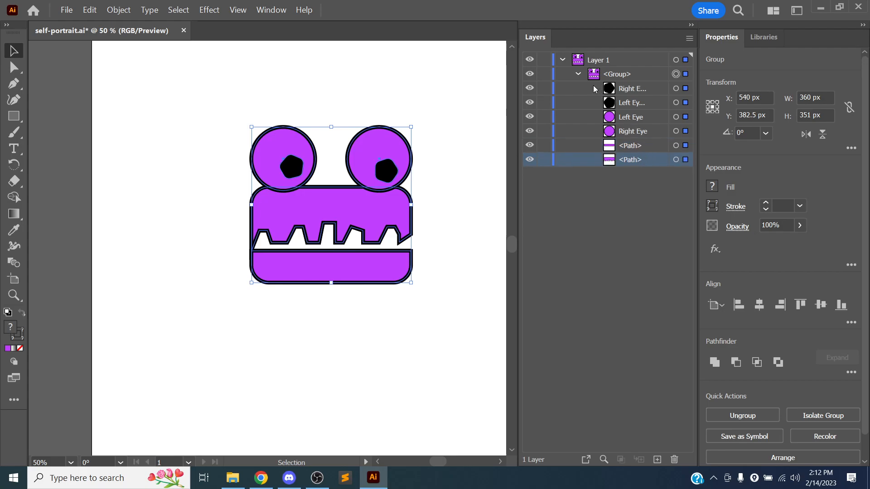
click(577, 74)
click(417, 155)
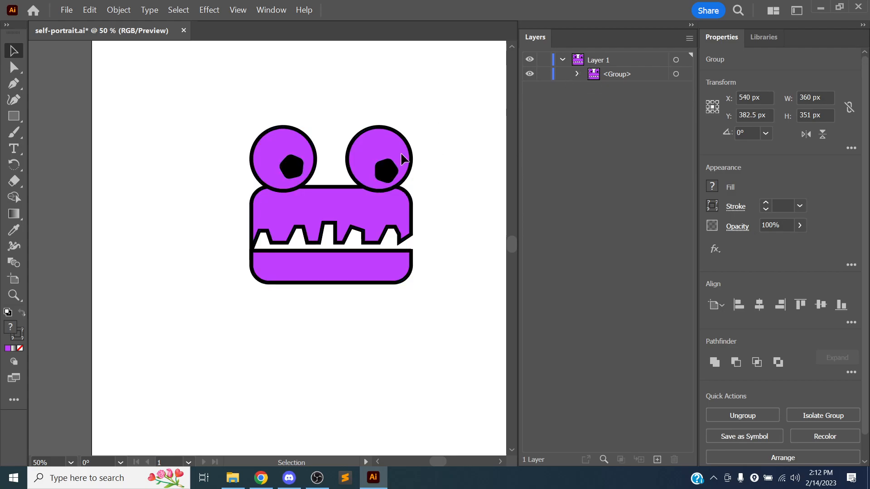
Enter isolation mode on the character's group at the right eye's pupil so its individual parts are editable
click(386, 172)
click(344, 177)
click(367, 159)
click(394, 128)
click(385, 171)
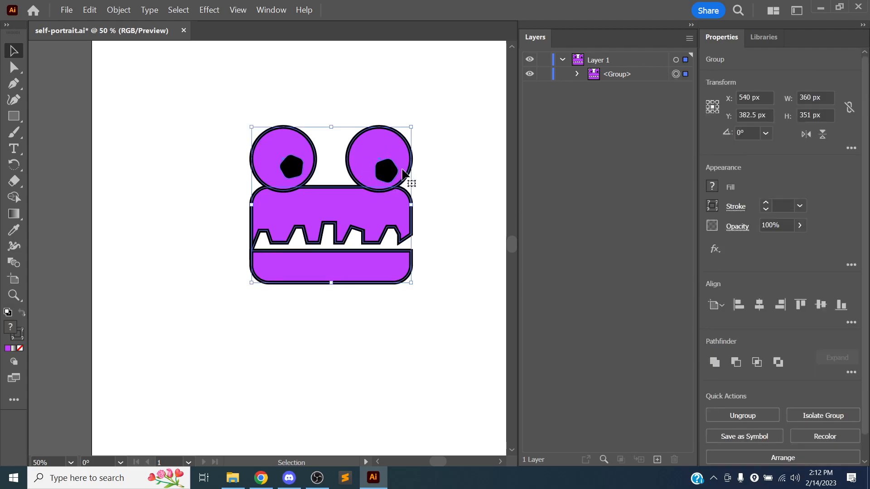
scroll(414, 159, up, 3)
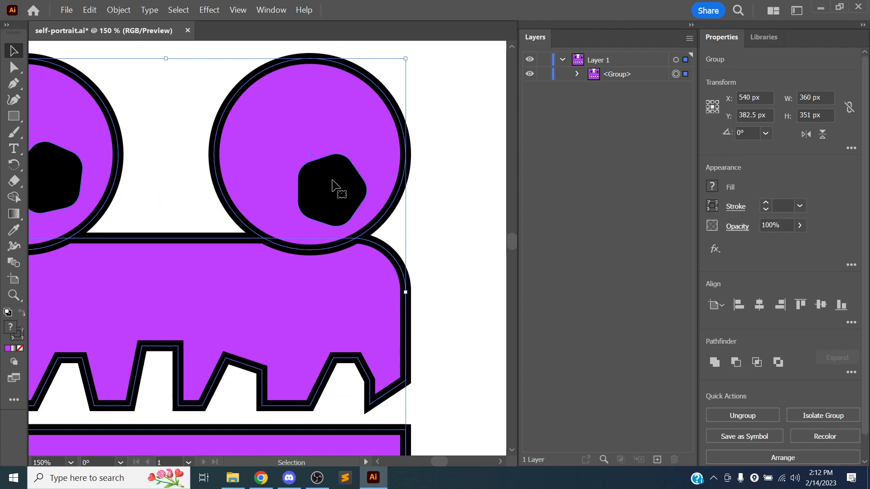
double_click(329, 186)
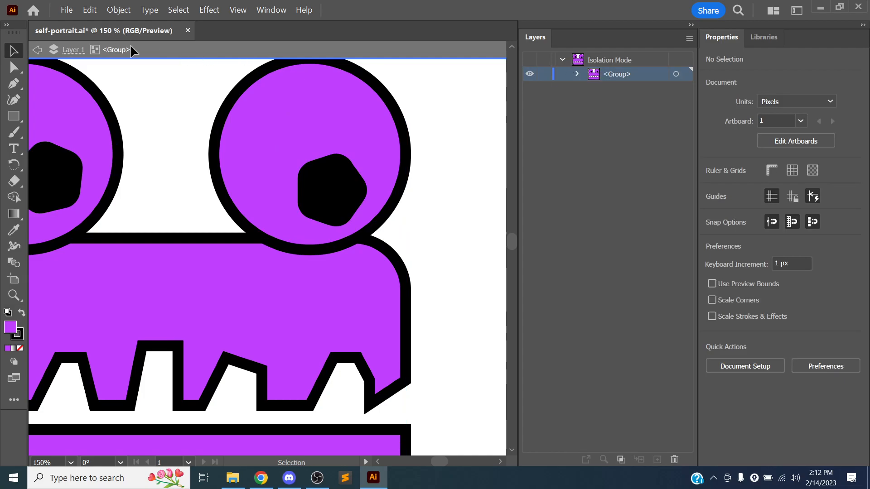
Select the eye and pupil shapes inside the isolated group one at a time to check that each part is individually selectable
scroll(178, 159, up, 1)
scroll(179, 159, down, 8)
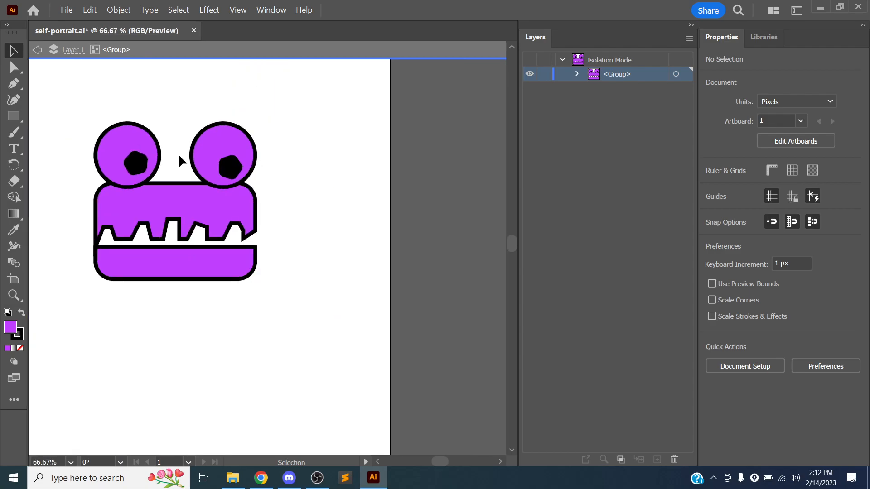
scroll(154, 162, up, 6)
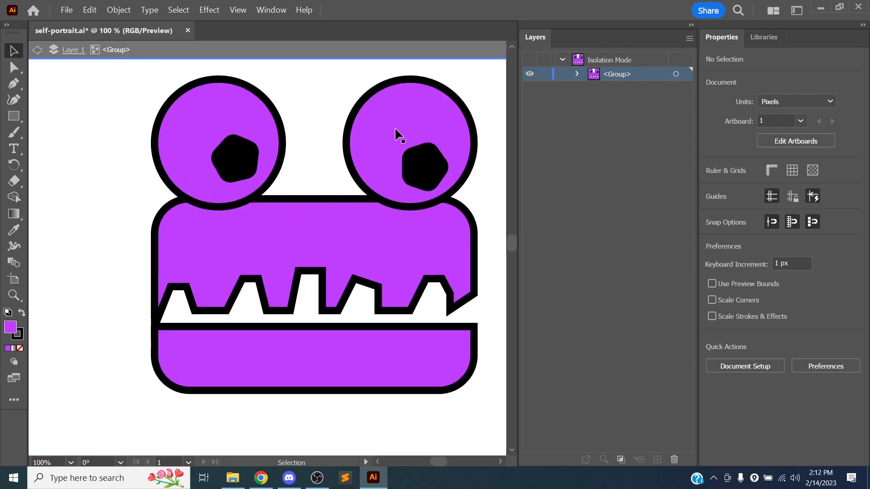
click(428, 157)
click(390, 119)
click(312, 85)
click(247, 136)
click(233, 157)
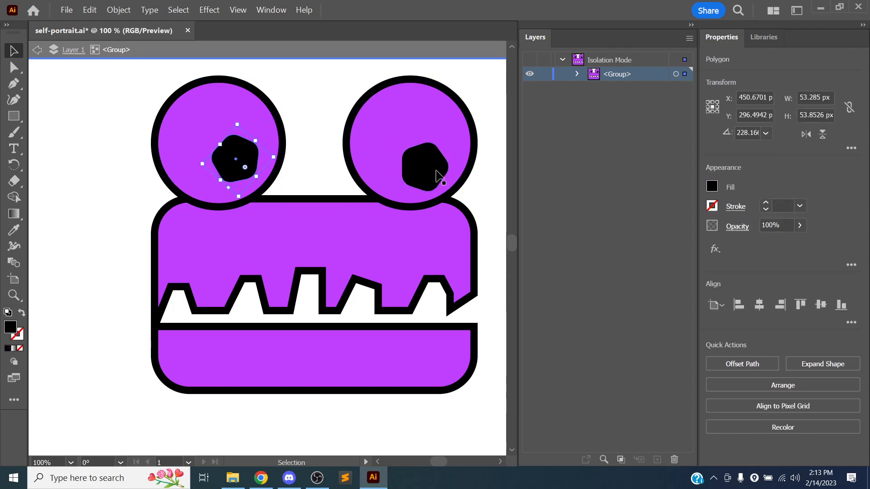
Rotate the right eye's pupil slightly within the group to an angle of about 286°, and deselect it
click(435, 173)
drag(452, 138, 444, 129)
click(333, 151)
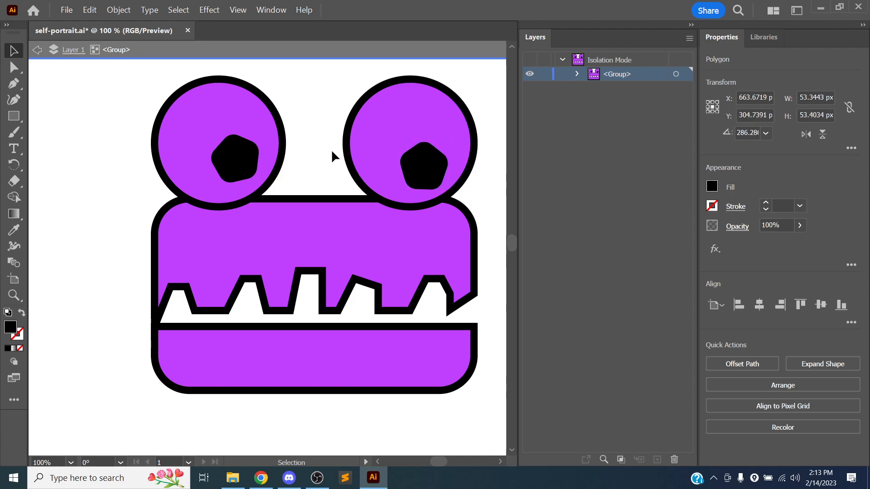
Try moving the upper head shape on its own within the isolated group, and undo the move
key(a)
drag(316, 231, 284, 230)
key(ctrl+z)
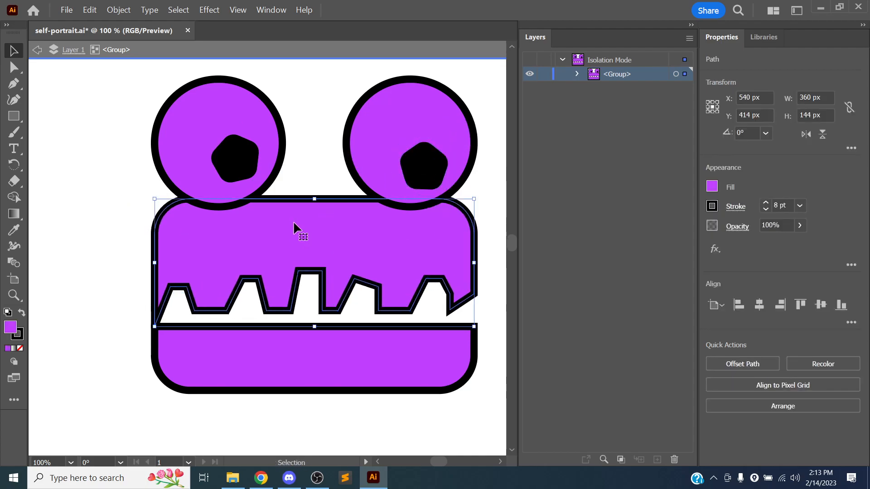
Exit isolation mode on the character's group and save the document
key(Escape)
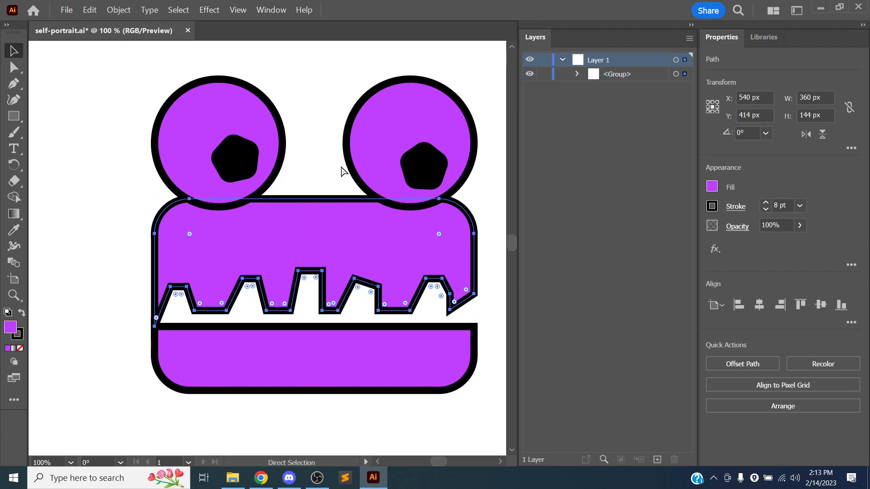
key(v)
key(ctrl+s)
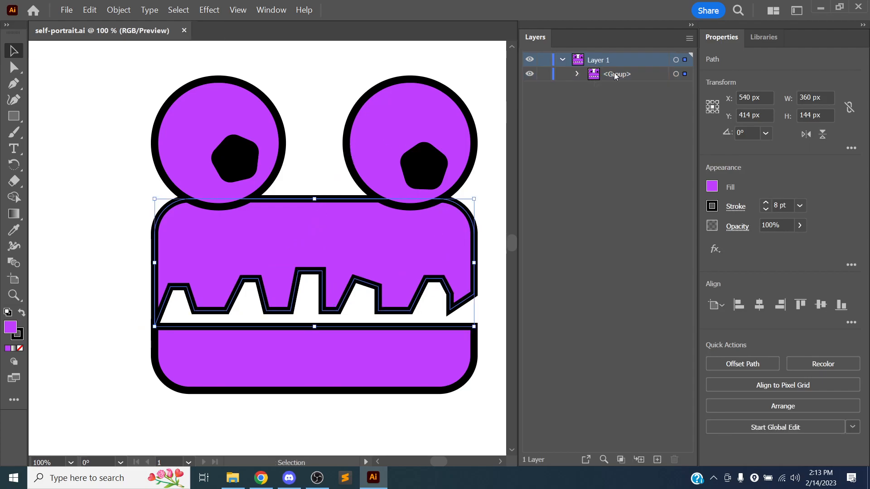
Isolate the character's group, expand it to list its parts, and step back out of isolation mode level by level
click(617, 75)
click(390, 131)
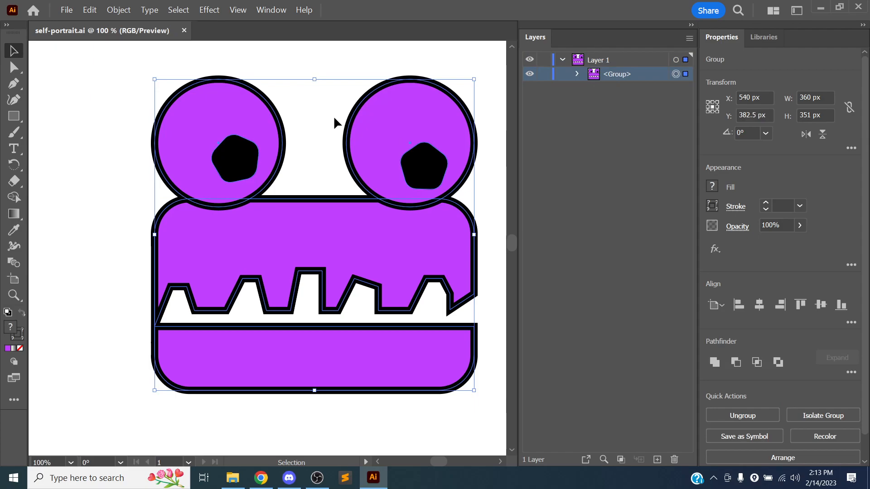
double_click(201, 128)
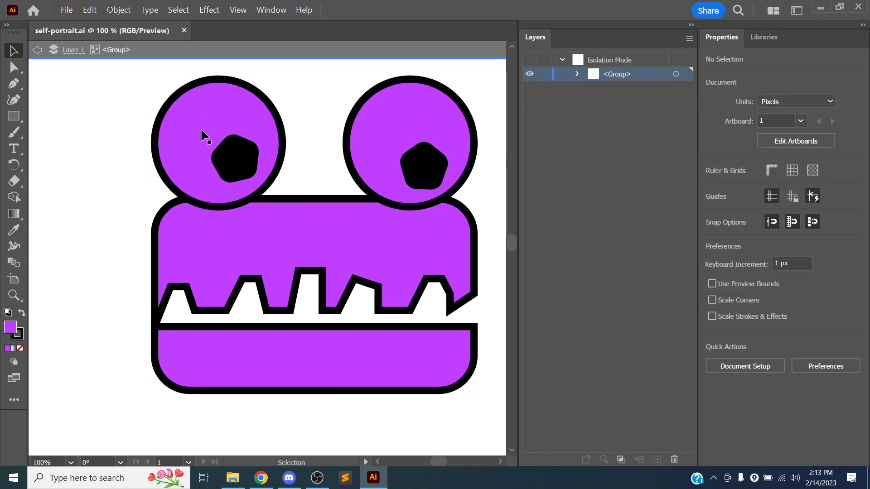
click(577, 74)
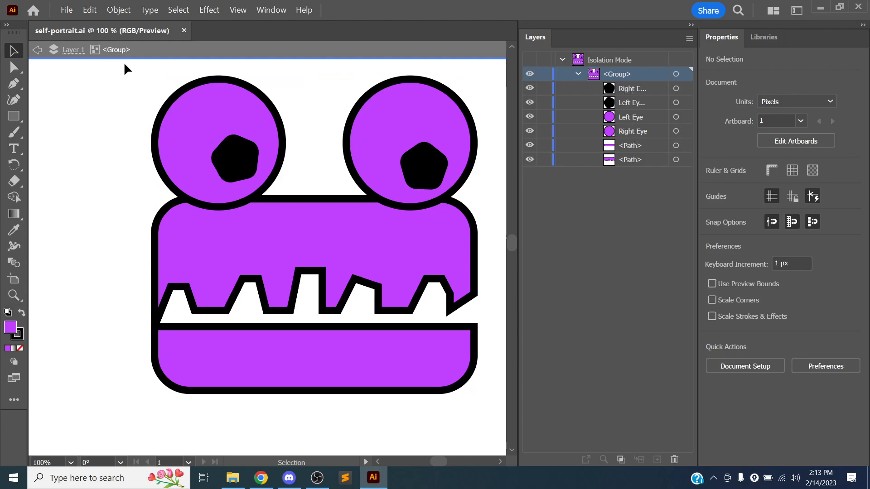
click(37, 53)
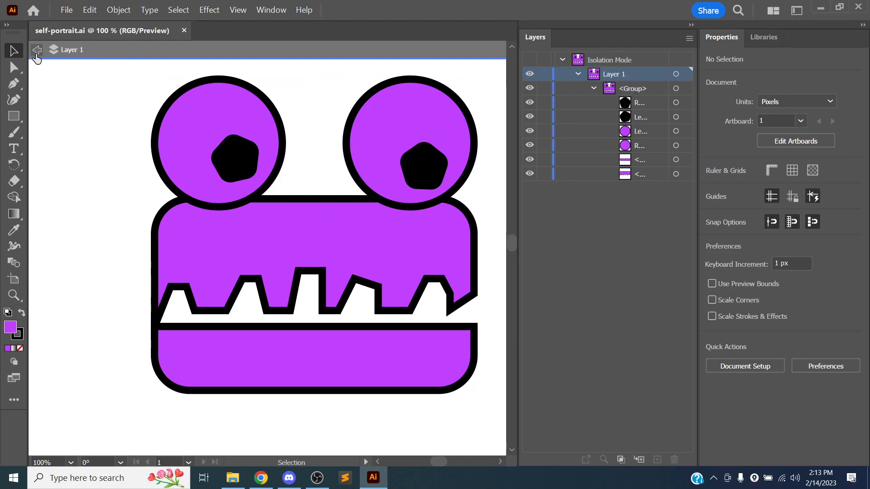
click(36, 53)
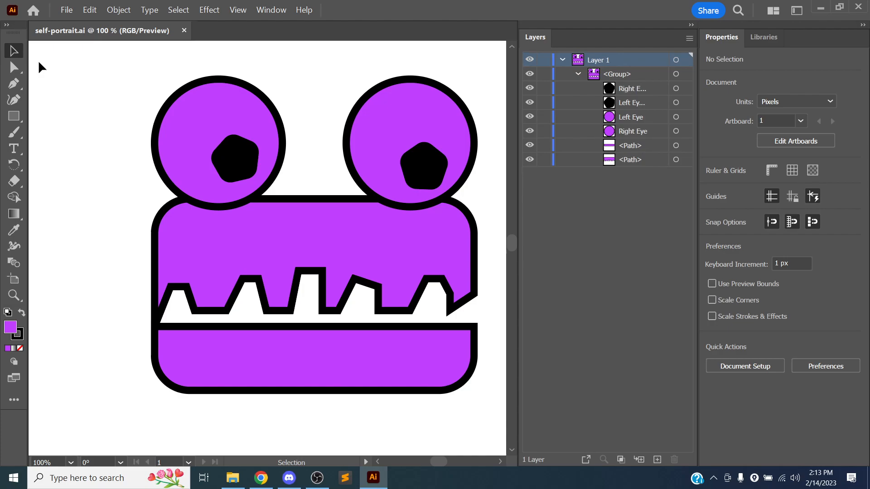
Practise entering isolation mode from either eye and leaving it again, and collapse the group in Layer 1
double_click(395, 131)
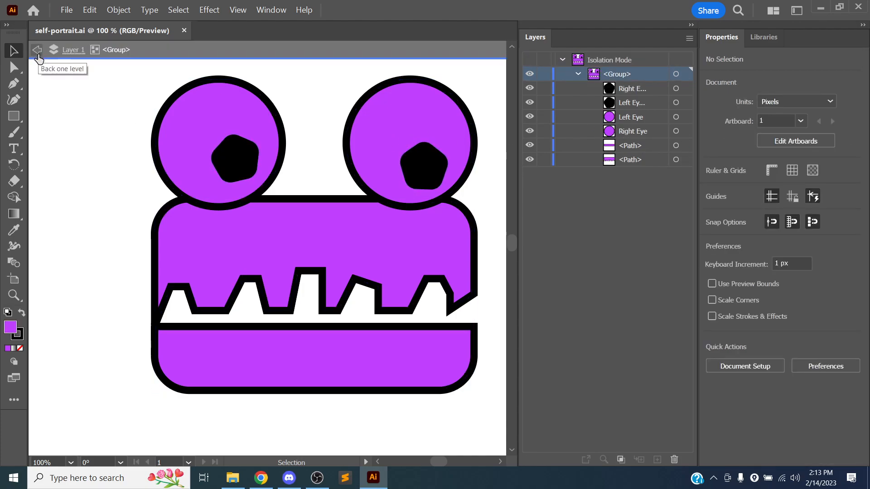
click(37, 51)
click(37, 51)
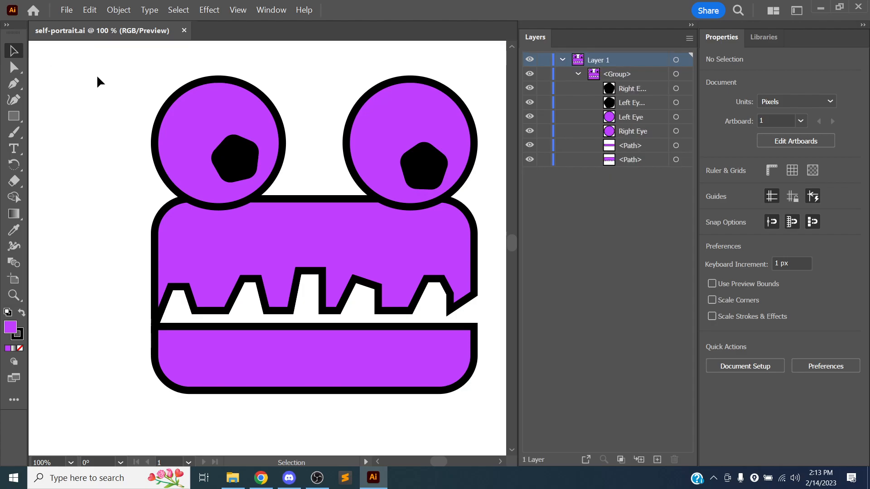
double_click(205, 109)
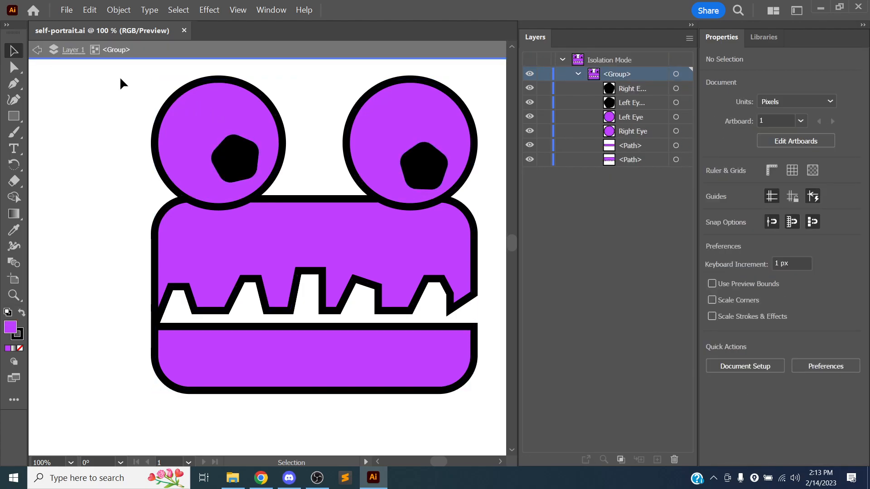
double_click(150, 90)
click(182, 110)
double_click(182, 111)
key(Escape)
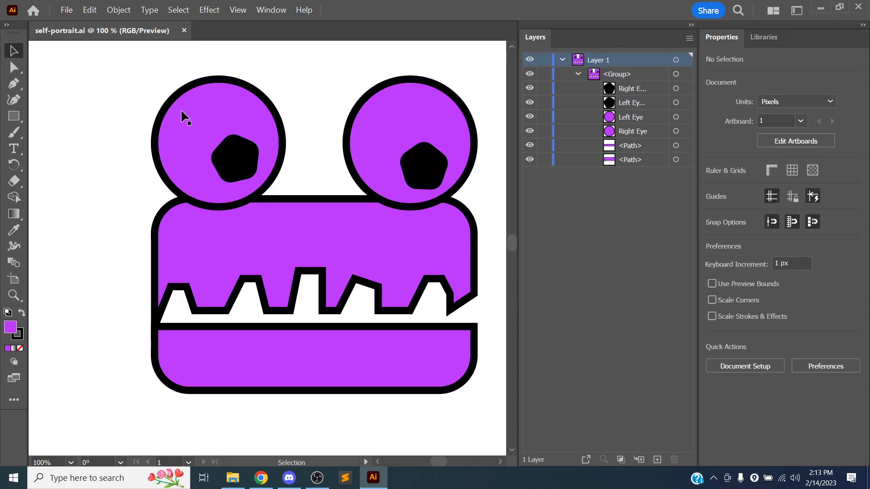
click(578, 74)
Show the grid and move the whole character group to X 468 px, Y 310.5 px
scroll(360, 158, left, 2)
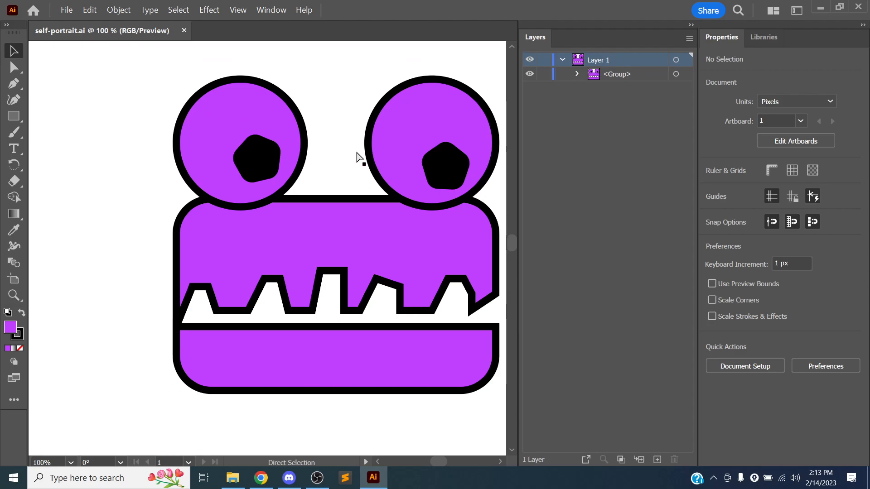
scroll(360, 158, right, 3)
scroll(360, 159, down, 4)
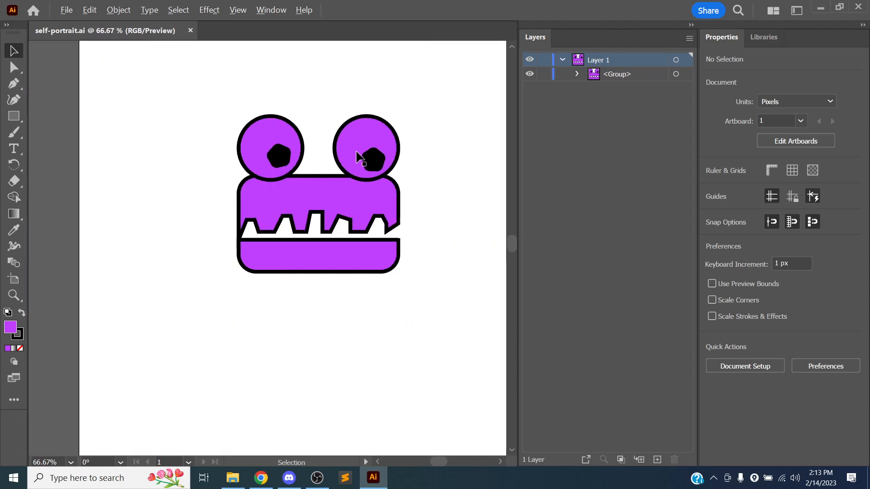
scroll(360, 159, up, 2)
scroll(360, 159, down, 1)
drag(286, 156, 297, 173)
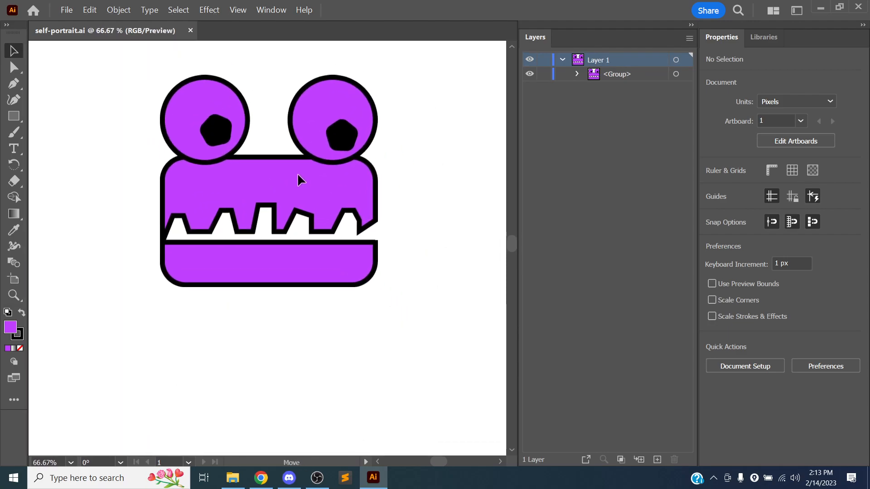
key(ctrl+apostrophe)
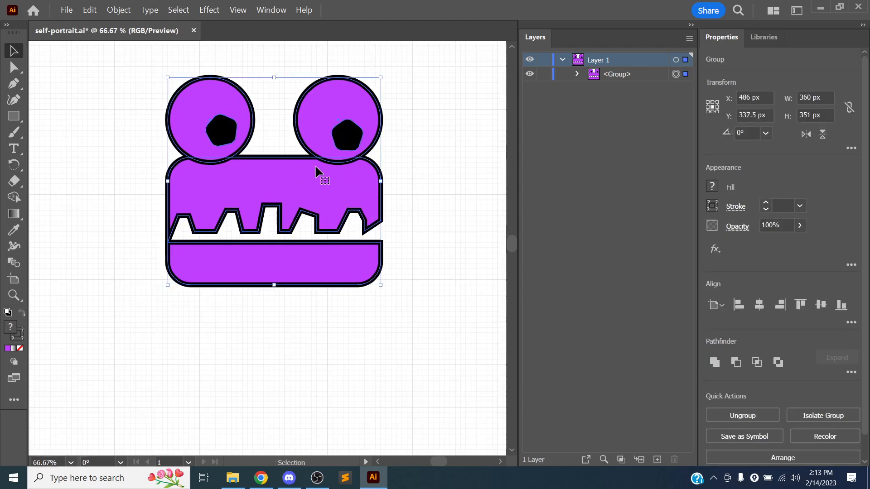
drag(254, 180, 243, 168)
Move the character group to X 540 px, Y 319.5 px in the upper middle of the artboard
key(space)
drag(369, 331, 390, 169)
scroll(358, 213, left, 2)
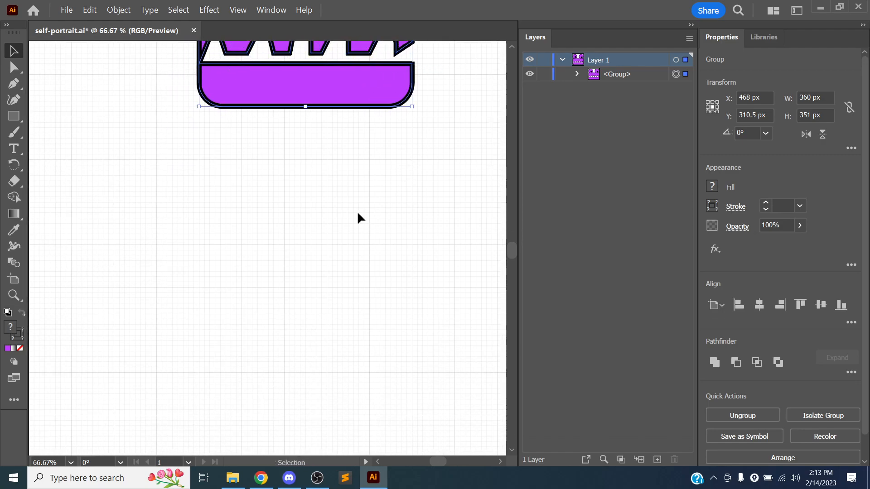
scroll(357, 213, up, 2)
scroll(358, 218, down, 4)
drag(368, 200, 346, 237)
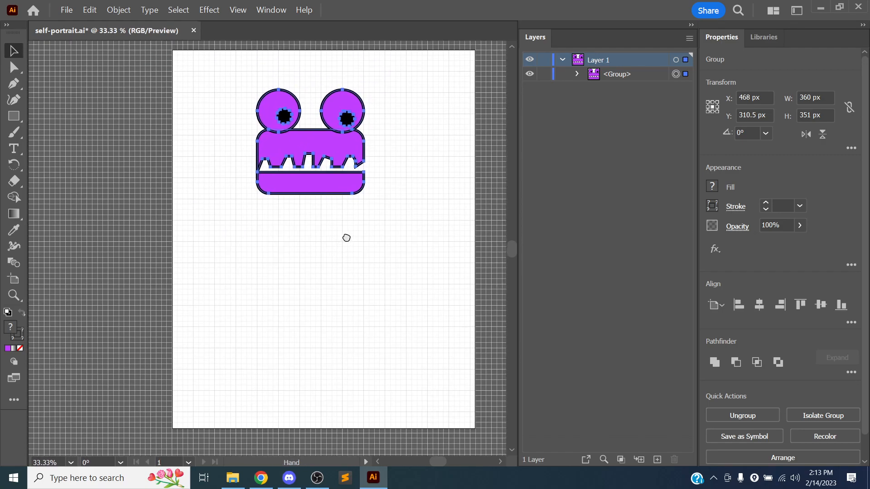
drag(299, 145, 321, 145)
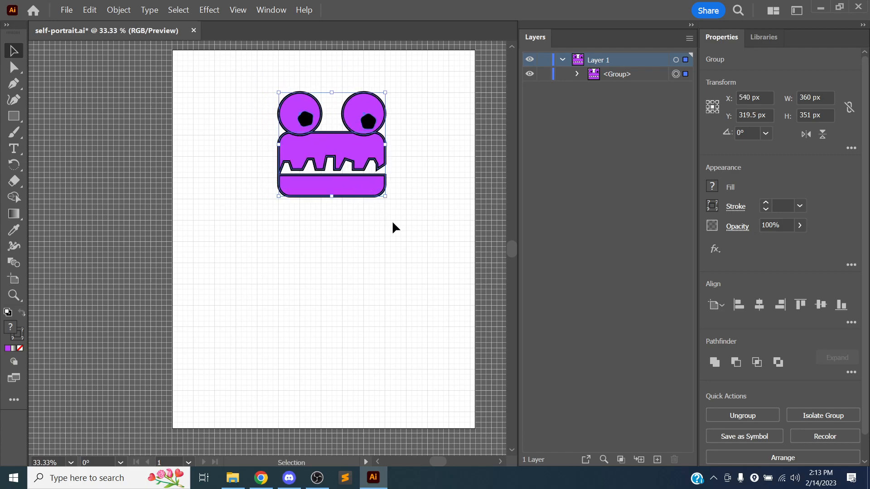
Activate the Pen tool, collapse Layer 1, and add a new layer above it
key(space)
key(space)
scroll(372, 224, down, 2)
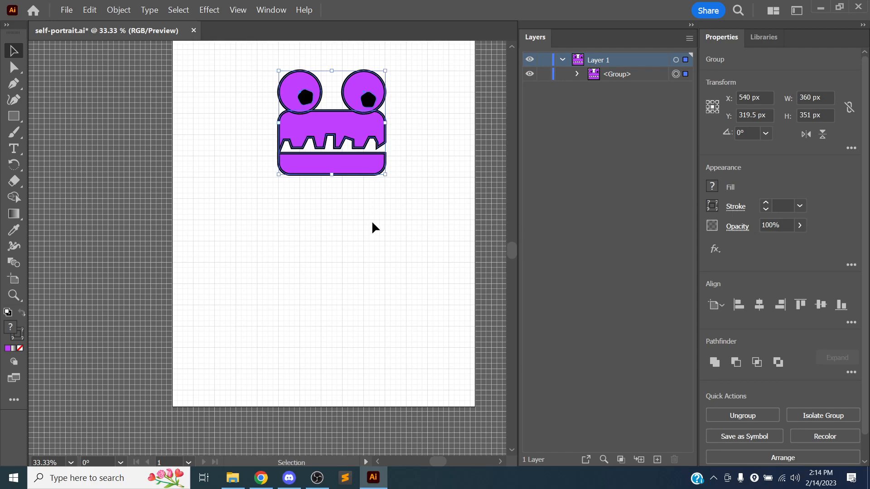
scroll(372, 224, down, 1)
scroll(372, 224, up, 2)
key(space)
drag(345, 208, 329, 323)
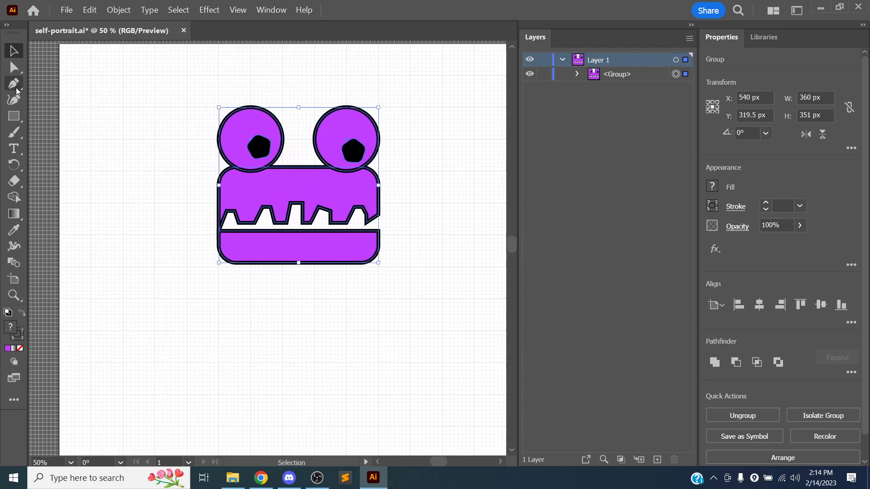
click(15, 86)
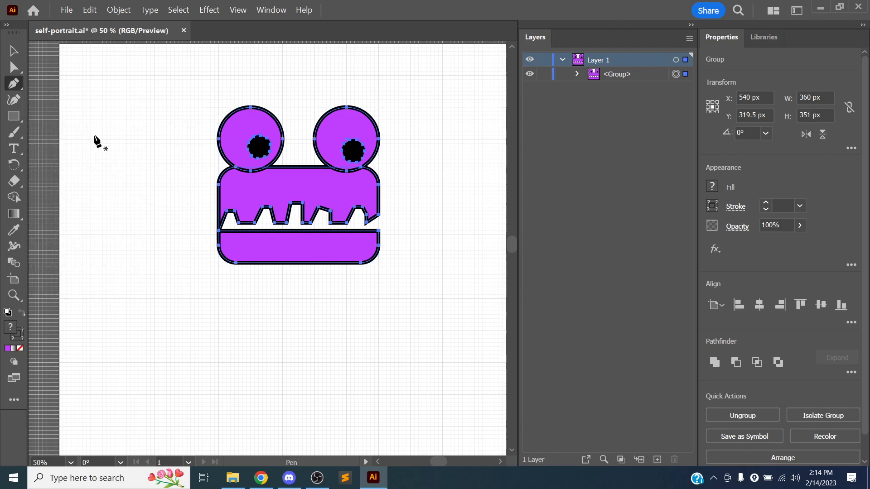
click(14, 87)
click(563, 60)
click(657, 460)
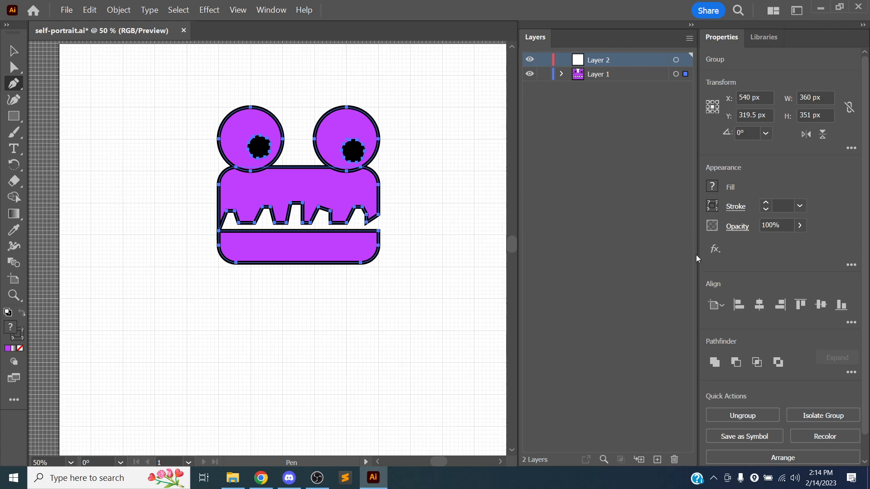
Set the selected character group's stroke colour to black and make Layer 2 the active layer
click(713, 205)
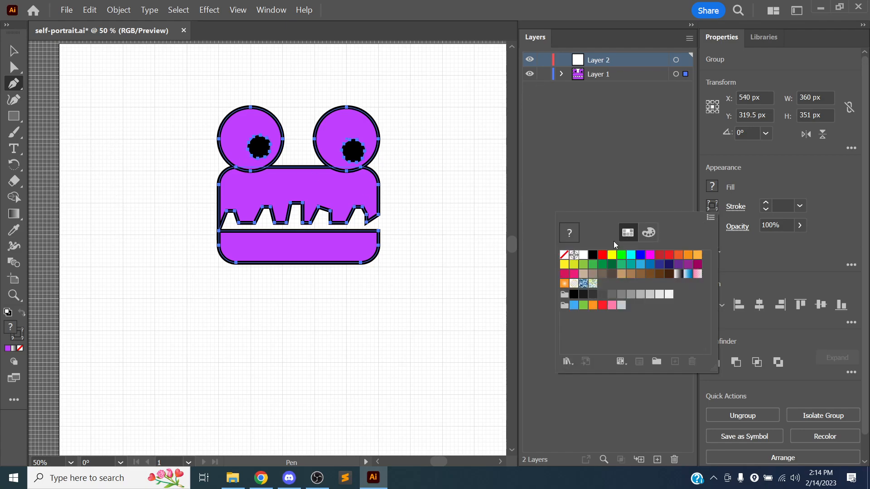
click(591, 256)
click(745, 214)
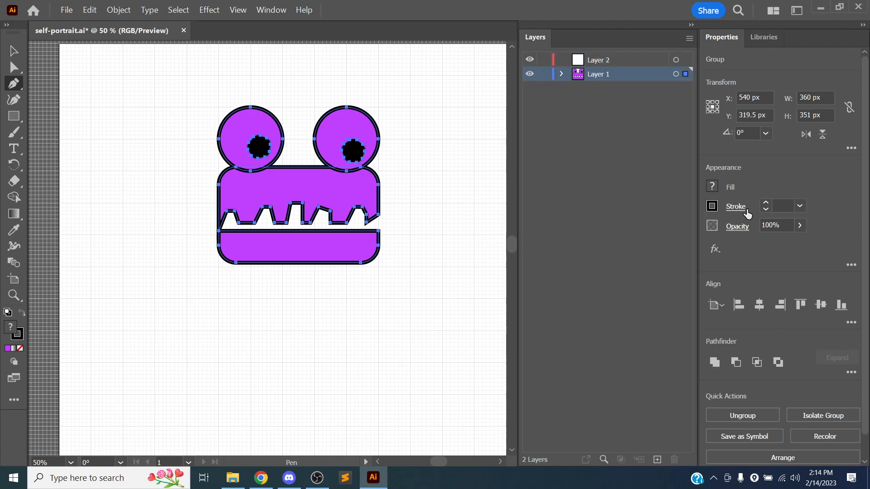
click(614, 63)
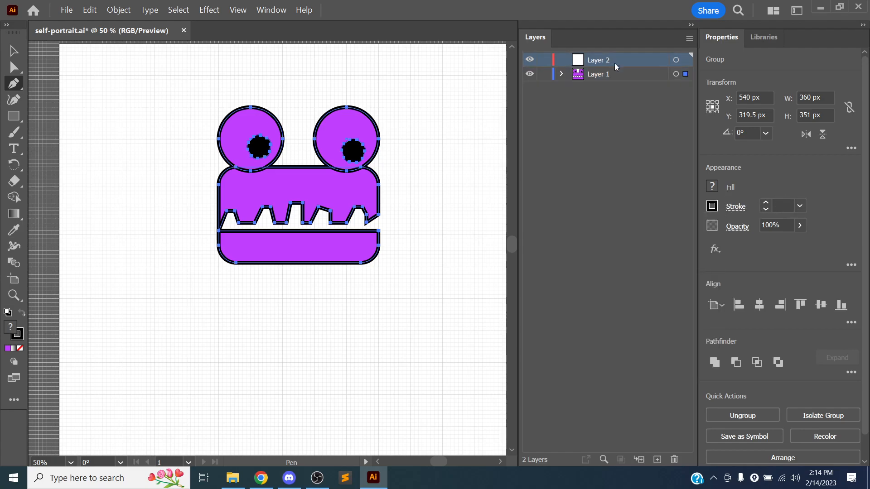
Try a 2 pt stroke weight on the selected character group, and undo it
click(800, 207)
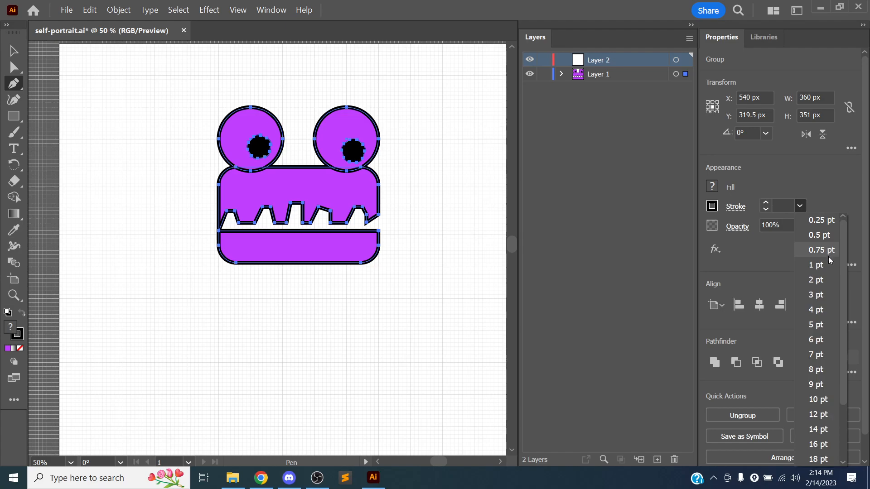
click(818, 281)
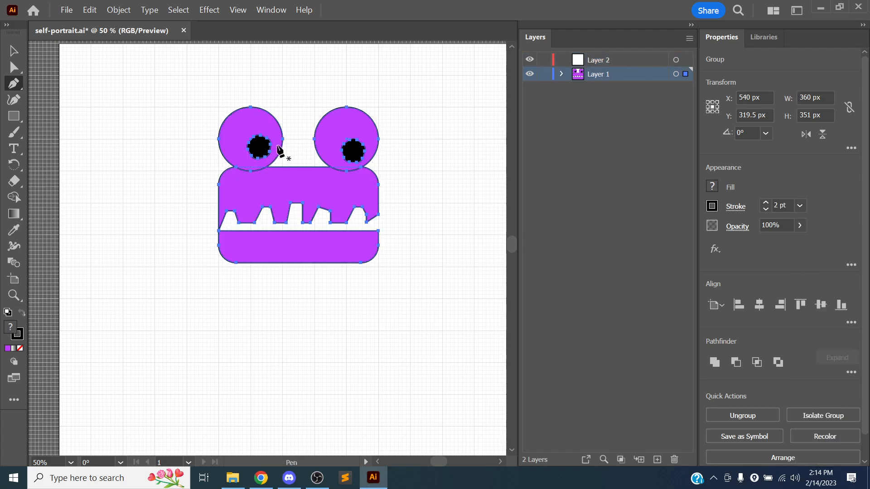
key(ctrl+z)
Make Layer 2 active and start a Pen path at X 72 px, Y 576 px, below the character
click(606, 59)
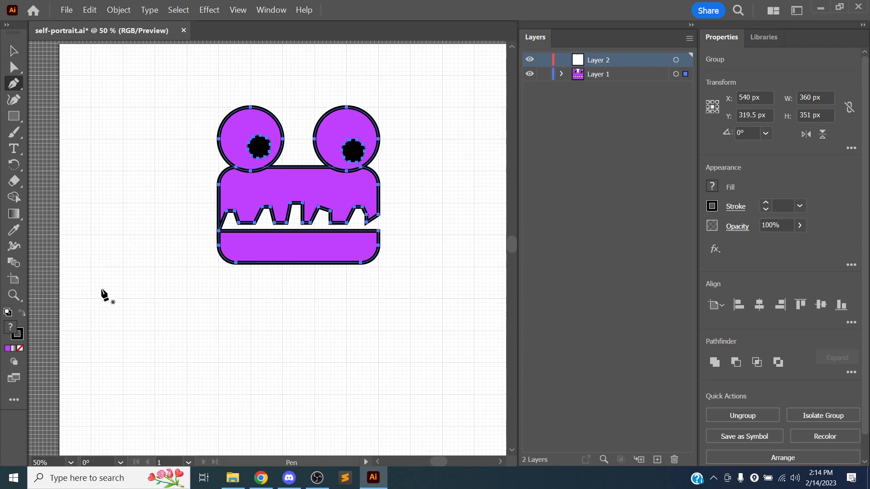
click(91, 299)
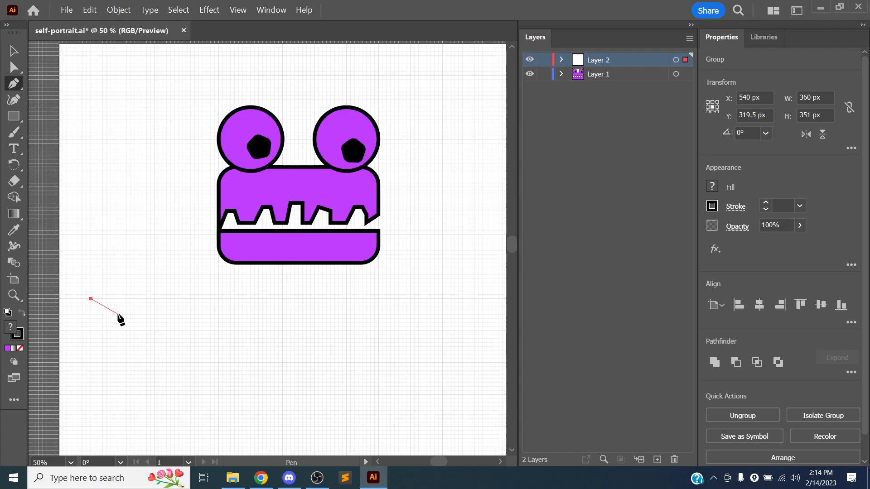
click(155, 299)
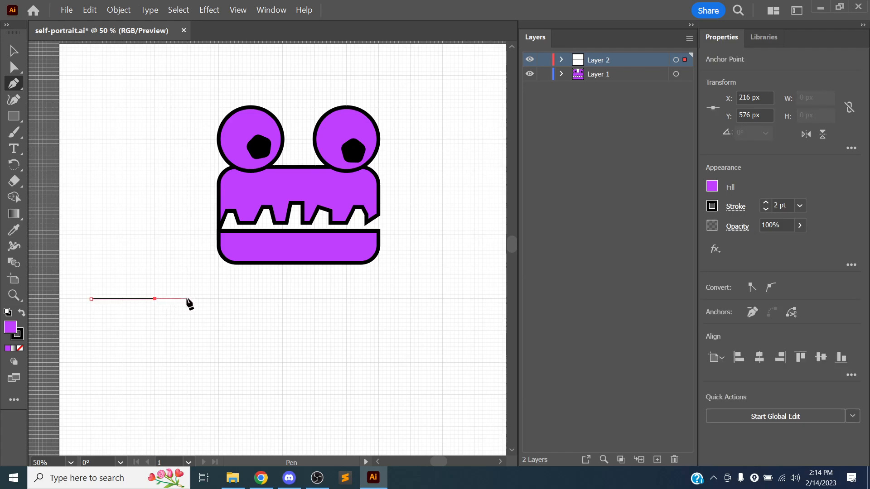
click(187, 299)
key(ctrl+z)
key(ctrl+z)
Extend the path horizontally to an anchor at X 936 px, Y 576 px, forming a baseline below the character
drag(254, 306, 194, 309)
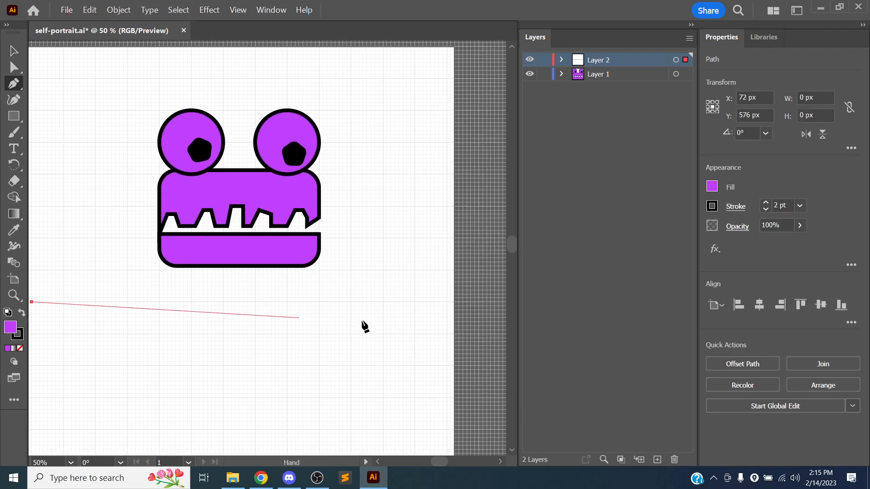
click(415, 302)
drag(326, 334, 367, 325)
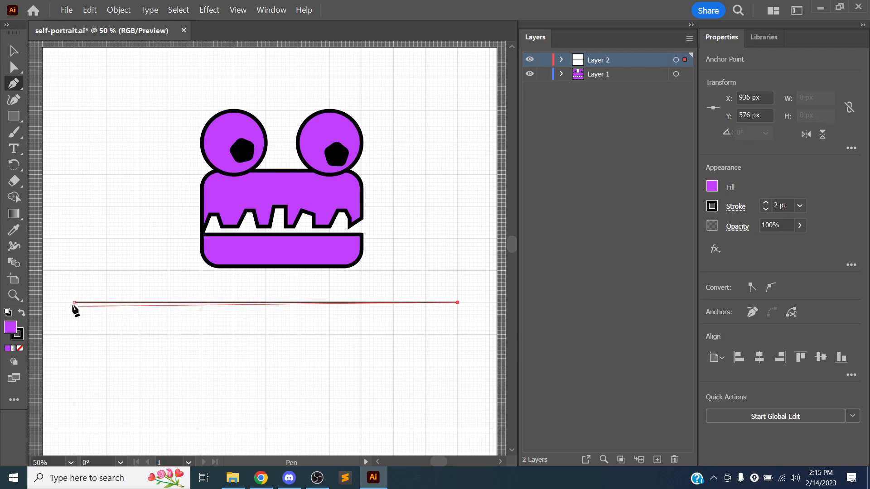
Draw jagged peaks and valleys back along the baseline and close the path at its first anchor, making a shape about 864 × 207 px
click(441, 239)
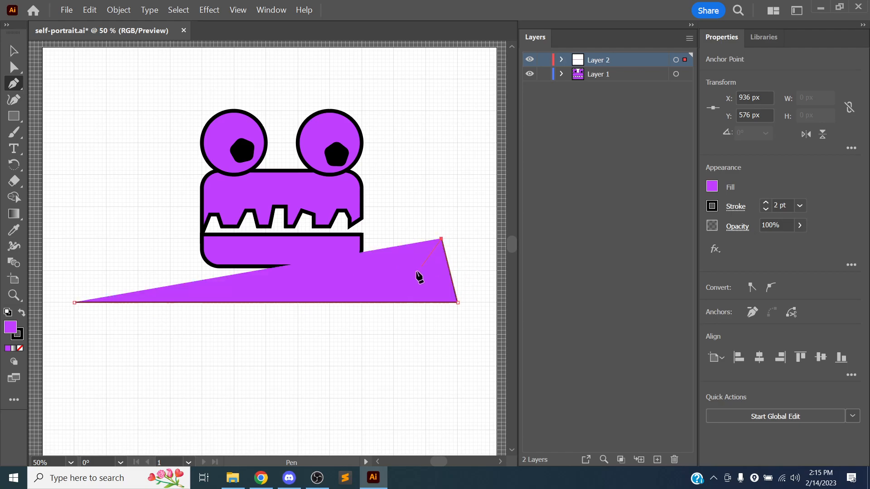
click(382, 278)
click(333, 227)
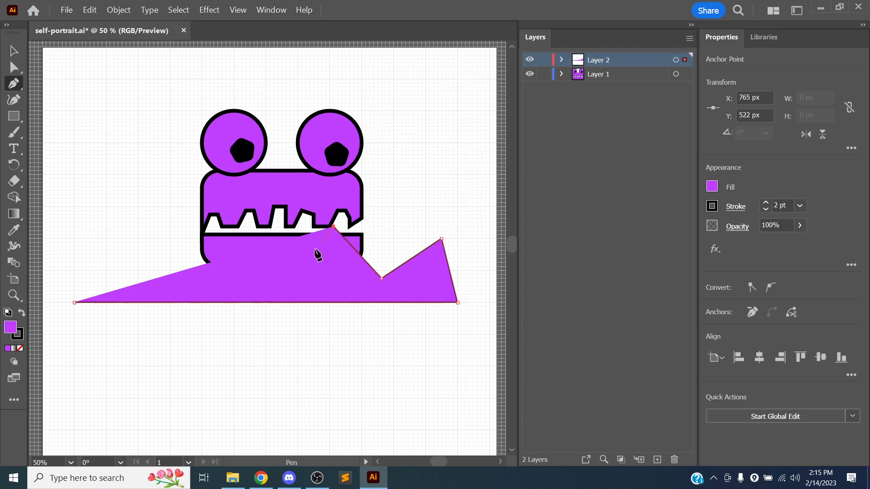
click(285, 270)
click(262, 226)
click(230, 259)
click(195, 223)
click(166, 262)
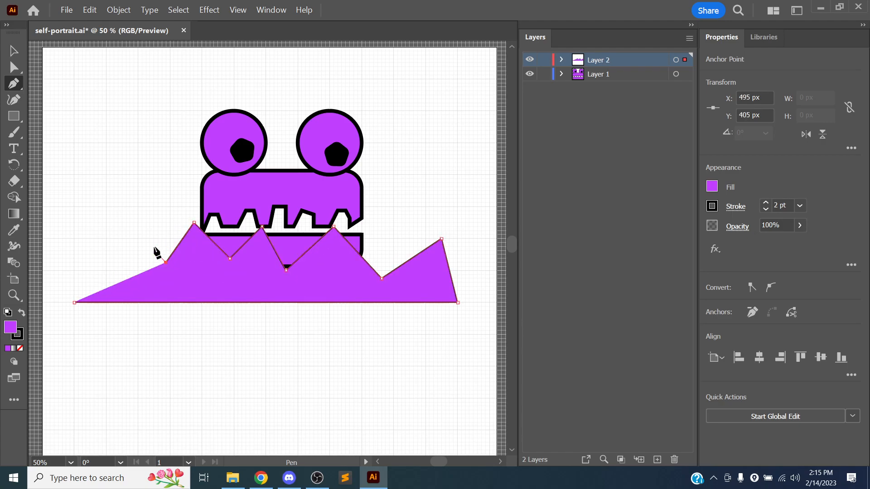
click(134, 211)
click(122, 266)
click(98, 211)
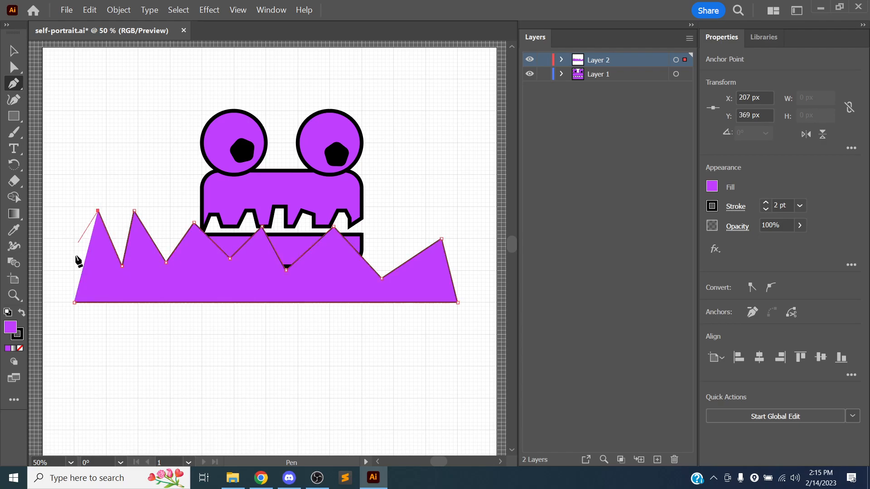
click(75, 303)
click(75, 303)
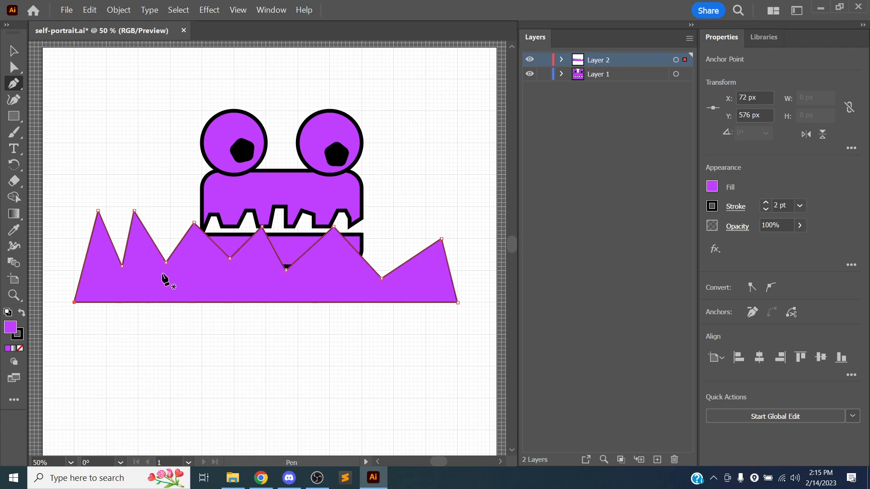
Draw a closed four-sided shape about 108 × 117 px to the left of the character with the Pen tool
click(118, 111)
click(150, 138)
click(106, 162)
click(103, 119)
click(118, 111)
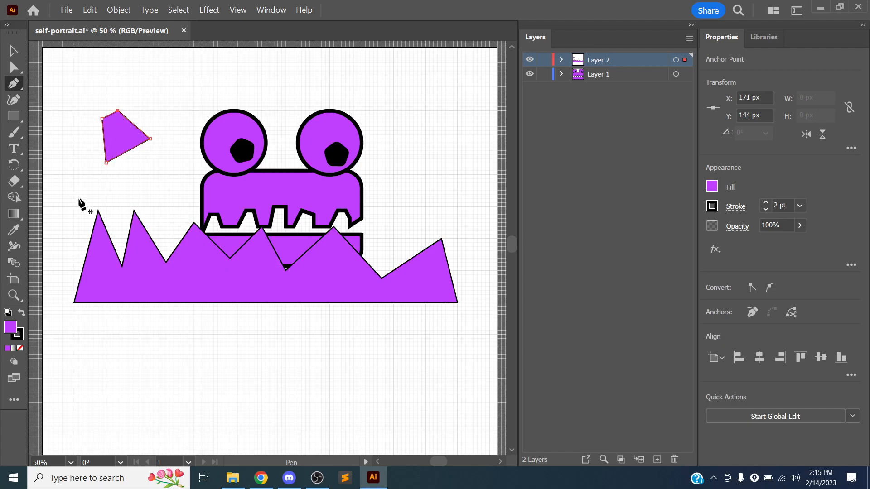
Select the small four-sided shape beside the character and delete it
click(15, 54)
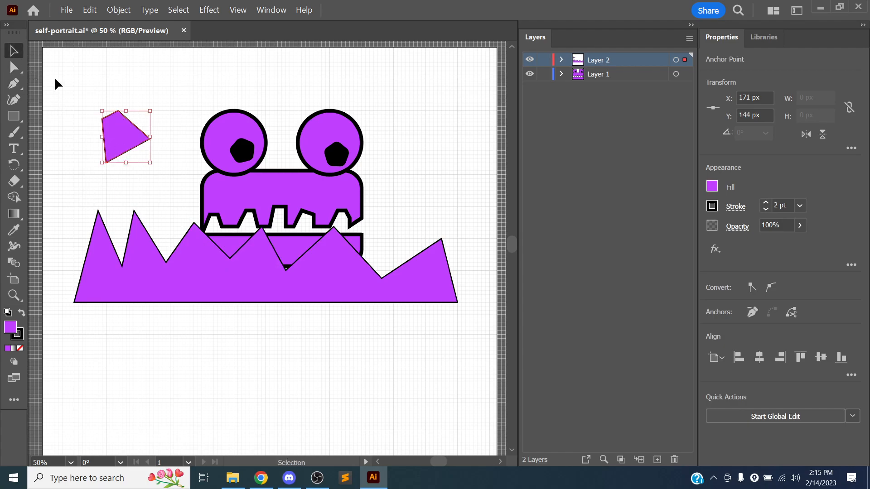
click(95, 92)
click(125, 127)
key(Delete)
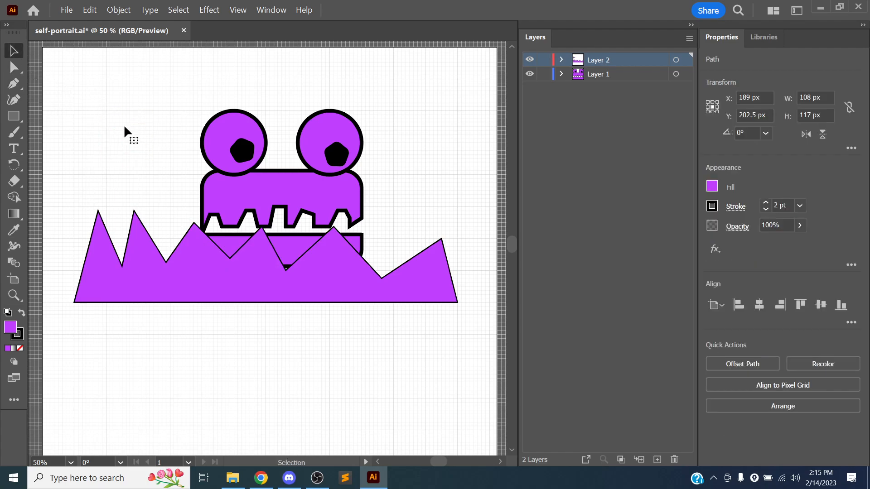
Move the leftmost peak's anchor point on the jagged shape slightly down and to the left using Direct Selection
click(239, 280)
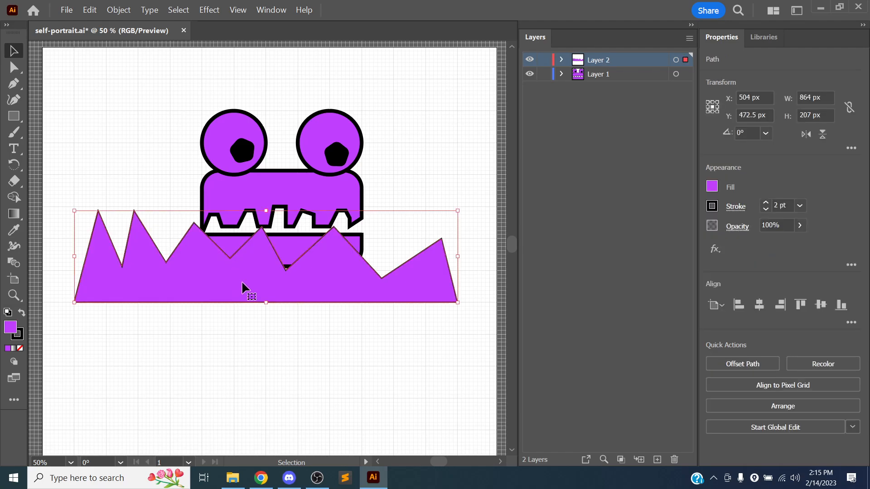
key(ctrl+plus)
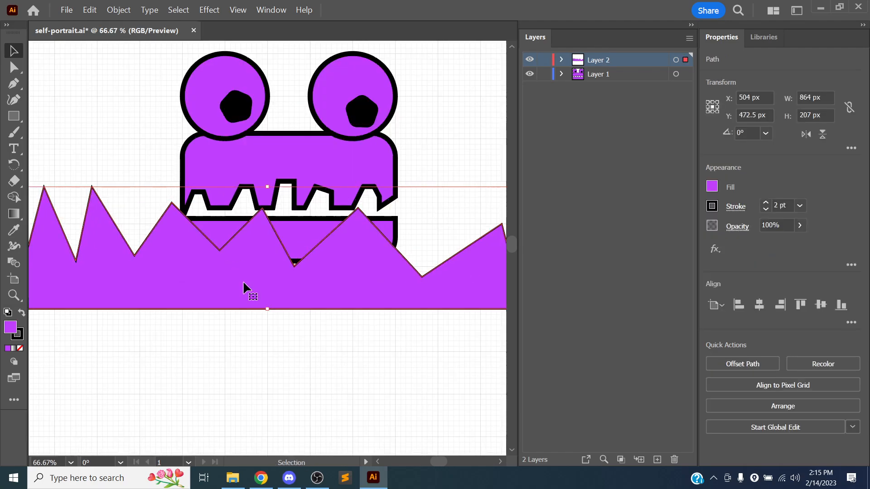
key(ctrl+minus)
drag(216, 313, 239, 330)
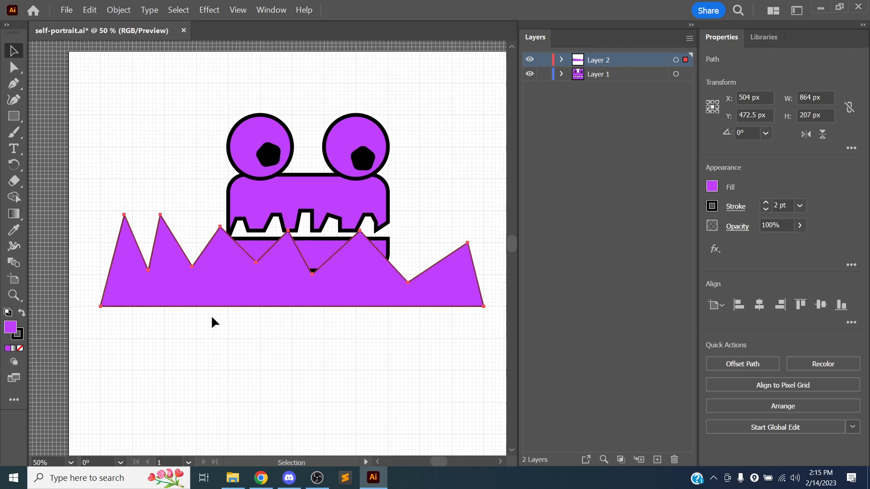
mouse_move(211, 292)
mouse_down()
mouse_move(179, 199)
mouse_move(248, 213)
mouse_move(225, 301)
mouse_up()
click(14, 72)
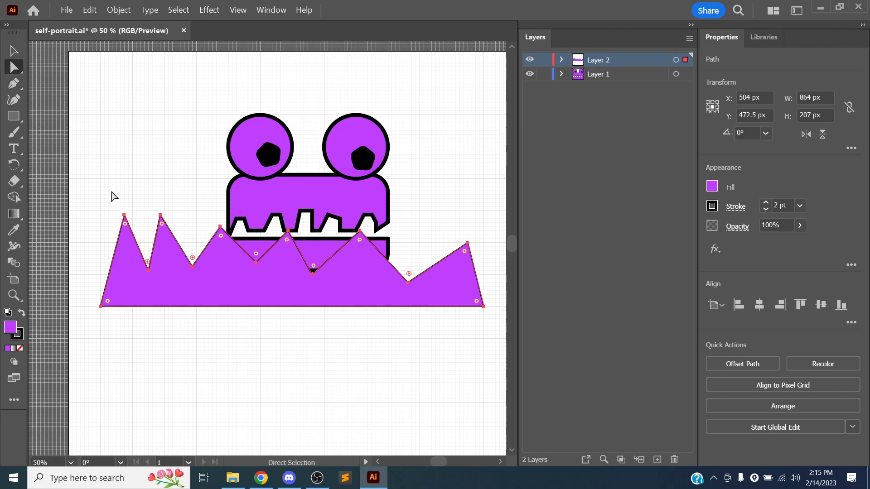
click(124, 215)
click(135, 207)
mouse_move(125, 214)
mouse_down()
mouse_move(125, 253)
mouse_move(112, 222)
mouse_up()
click(138, 222)
Try adjusting the anchor points and corners of the jagged shape's two leftmost peaks, undoing each attempt
drag(188, 186, 78, 343)
click(89, 190)
drag(90, 190, 182, 339)
mouse_move(130, 276)
mouse_down()
mouse_move(129, 242)
mouse_move(132, 287)
mouse_up()
key(ctrl+z)
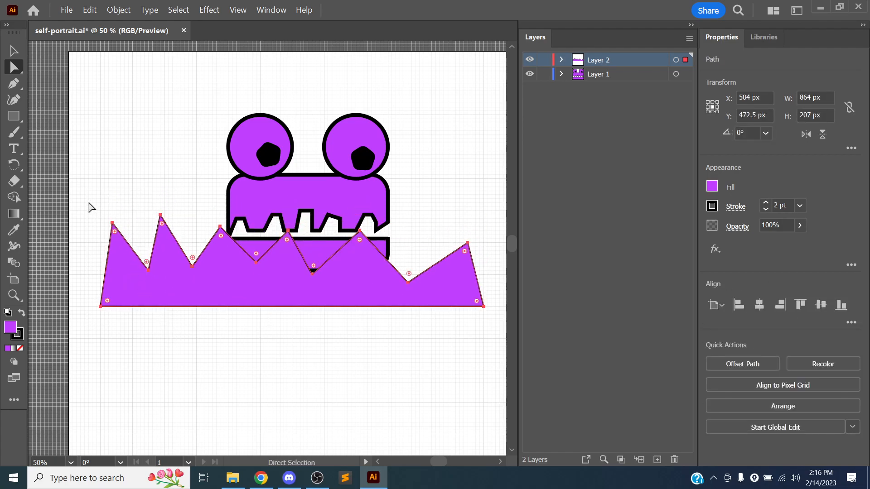
click(88, 204)
drag(83, 188, 162, 301)
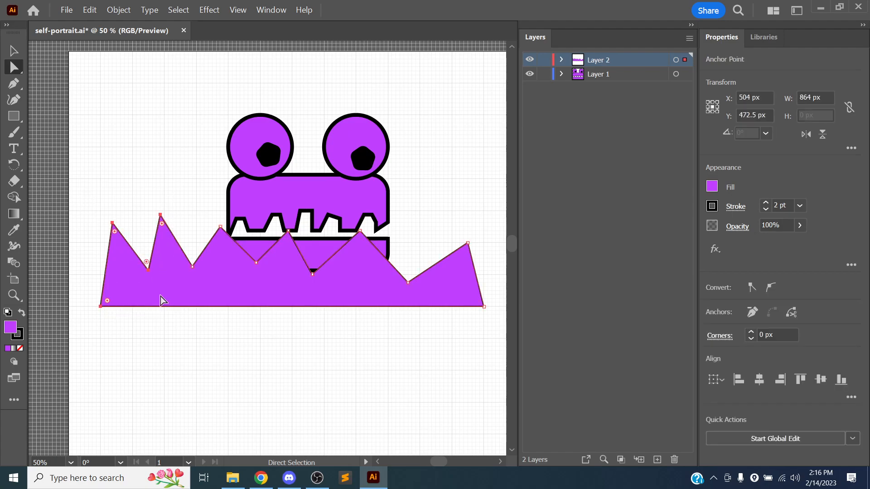
mouse_move(113, 227)
mouse_down()
mouse_move(128, 211)
mouse_move(141, 276)
mouse_move(185, 178)
mouse_move(88, 179)
mouse_move(235, 267)
mouse_move(108, 186)
mouse_move(109, 231)
mouse_up()
key(ctrl+z)
Reselect the anchor points at the left end of the jagged shape, try shifting them slightly upward, and undo the change
click(119, 186)
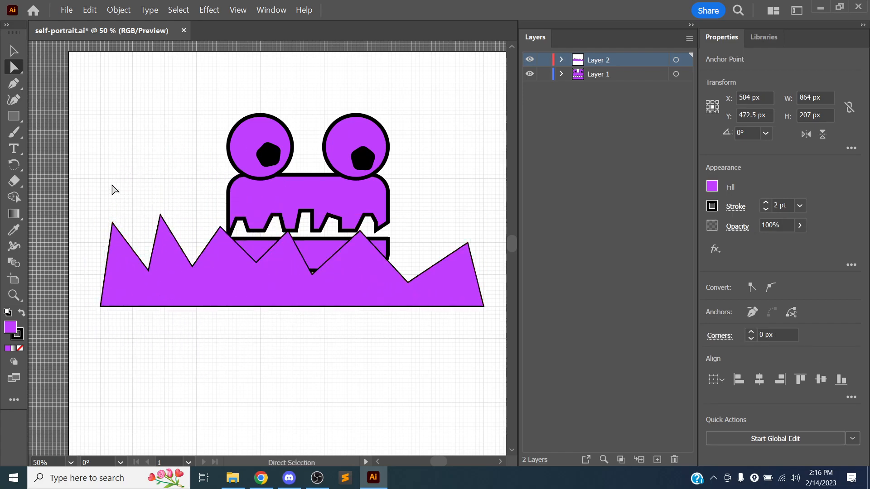
drag(91, 181, 172, 317)
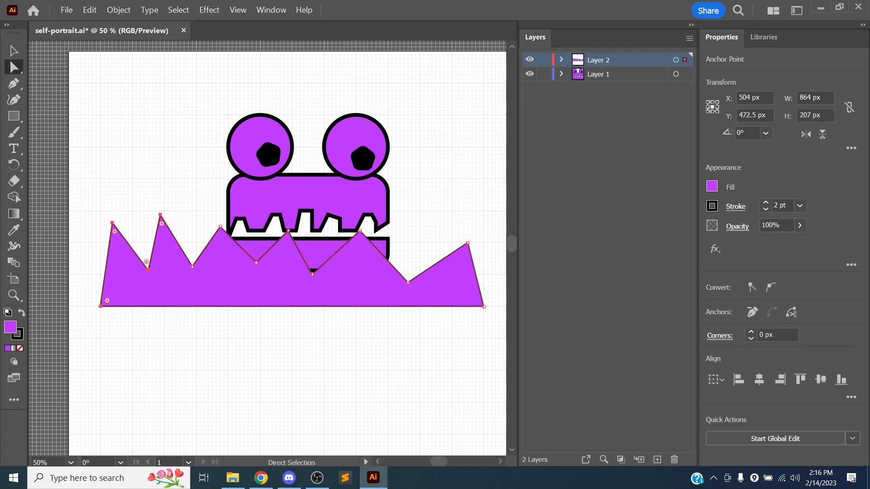
click(91, 245)
drag(87, 190, 181, 341)
mouse_move(113, 223)
mouse_down()
mouse_move(104, 246)
mouse_move(143, 274)
mouse_move(108, 239)
mouse_move(121, 248)
mouse_move(110, 212)
mouse_up()
key(ctrl+z)
Try rounding the peak and valley corners with the character's anchors also selected, and undo the change
click(100, 197)
drag(85, 177, 491, 295)
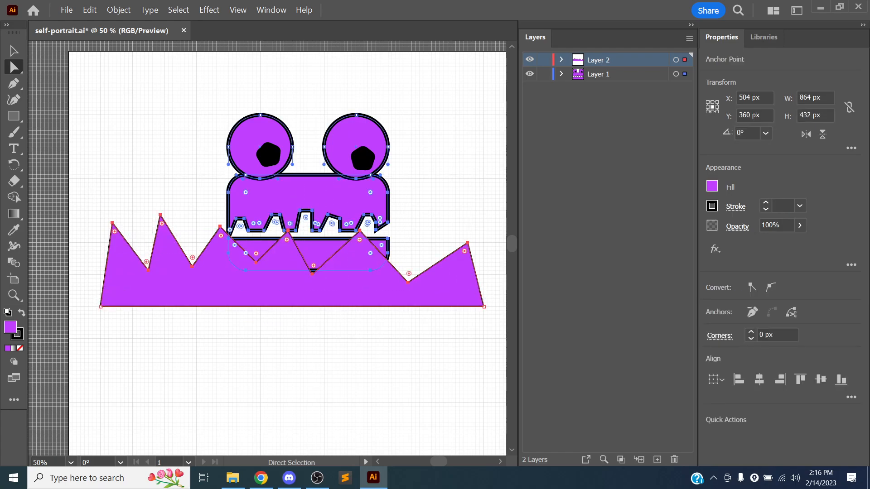
drag(467, 256, 456, 276)
key(ctrl+z)
Lock Layer 1, select all peak and valley anchors of the jagged shape, and round their corners into smooth waves
click(368, 339)
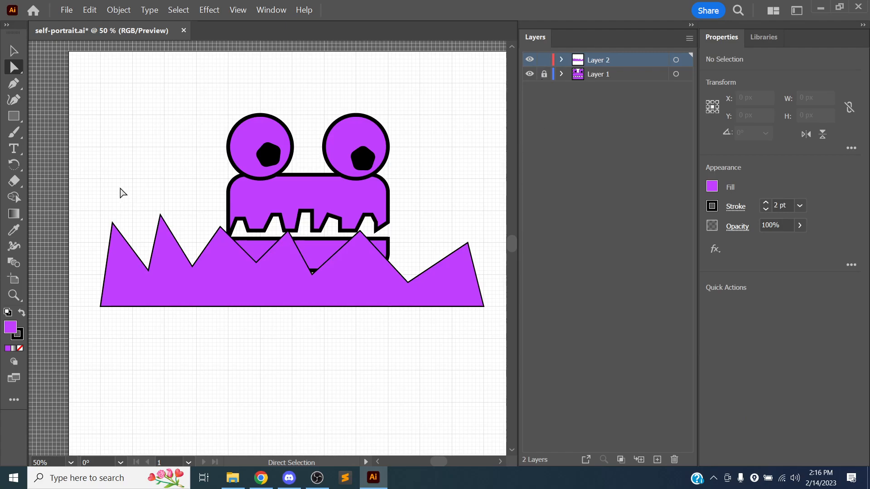
drag(94, 184, 239, 262)
drag(426, 286, 475, 284)
drag(466, 252, 464, 257)
click(265, 353)
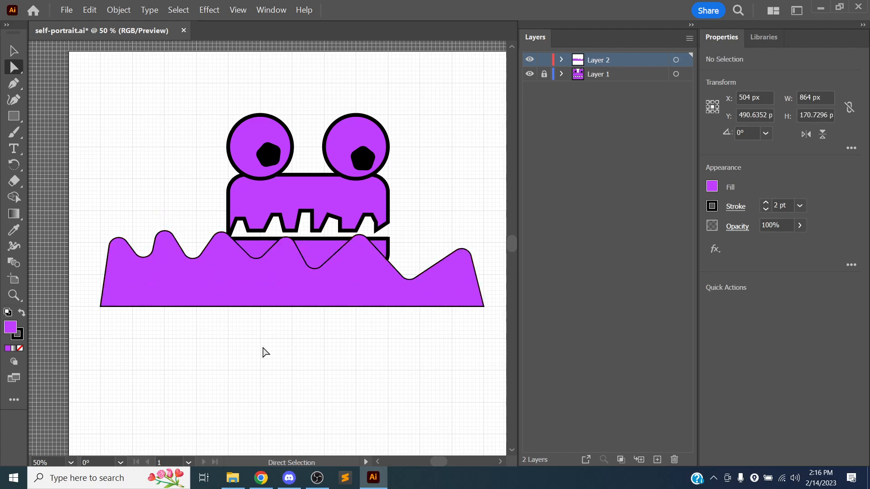
Set the wave shape's fill colour to light blue
click(210, 276)
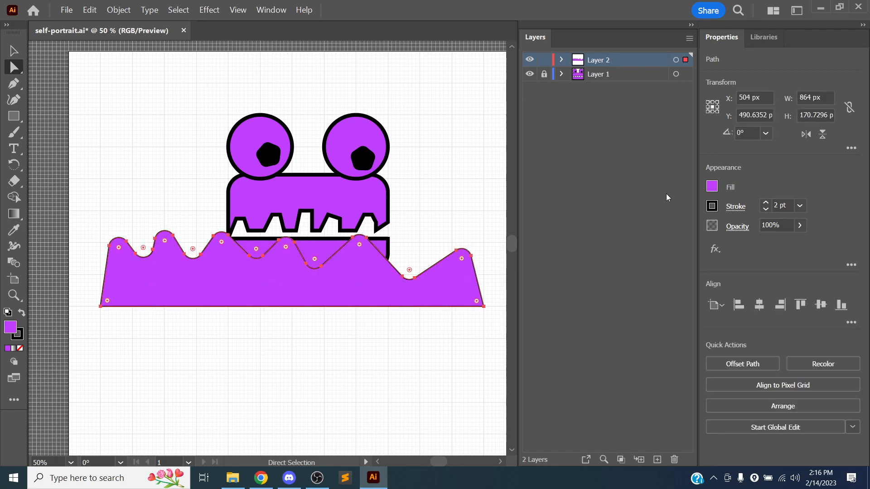
click(712, 187)
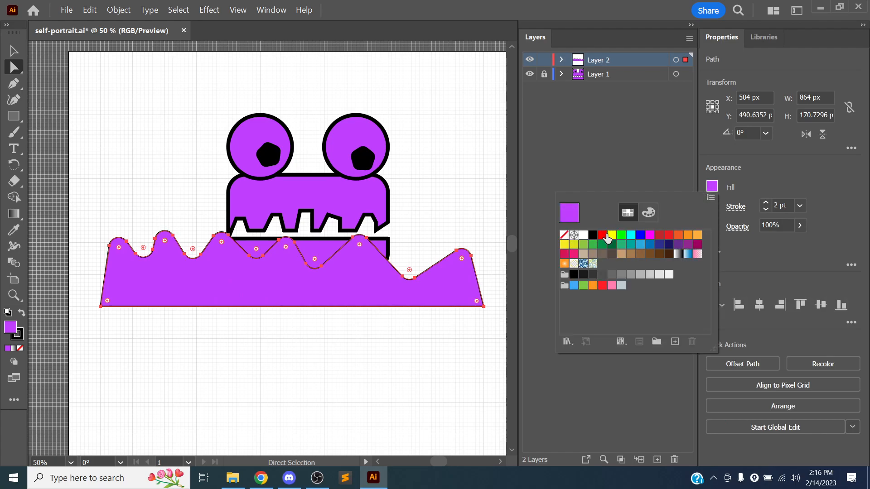
click(649, 213)
drag(646, 331, 639, 327)
click(625, 150)
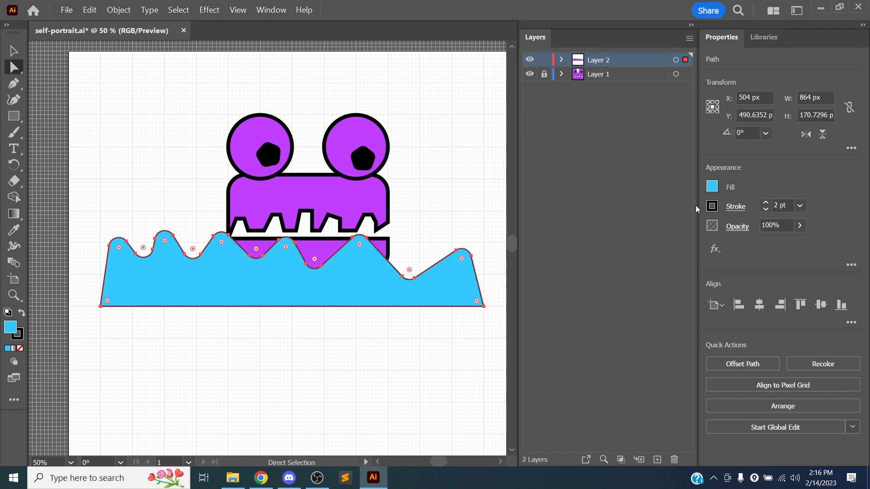
Remove the stroke from the blue wave shape and deselect it
click(712, 206)
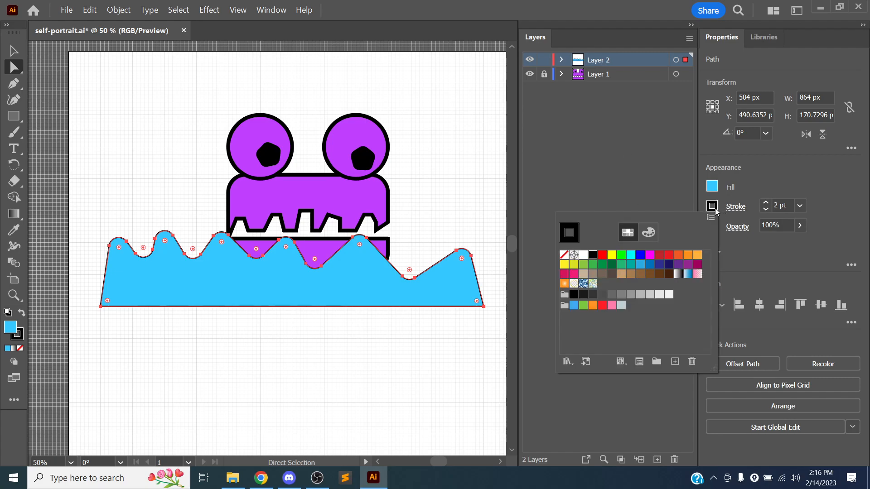
click(564, 258)
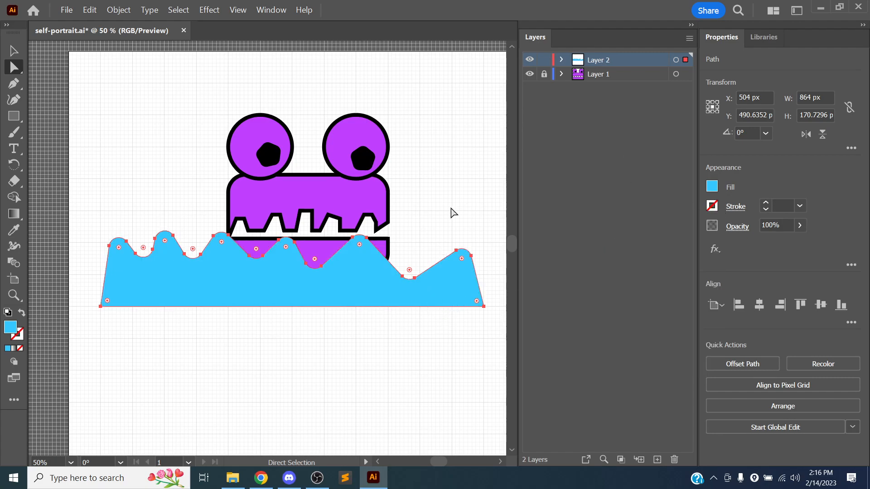
click(433, 194)
Try reordering Layer 2, and try to send the blue wave shape backward in the stacking order
mouse_move(602, 62)
mouse_down()
mouse_move(603, 83)
mouse_move(602, 55)
mouse_up()
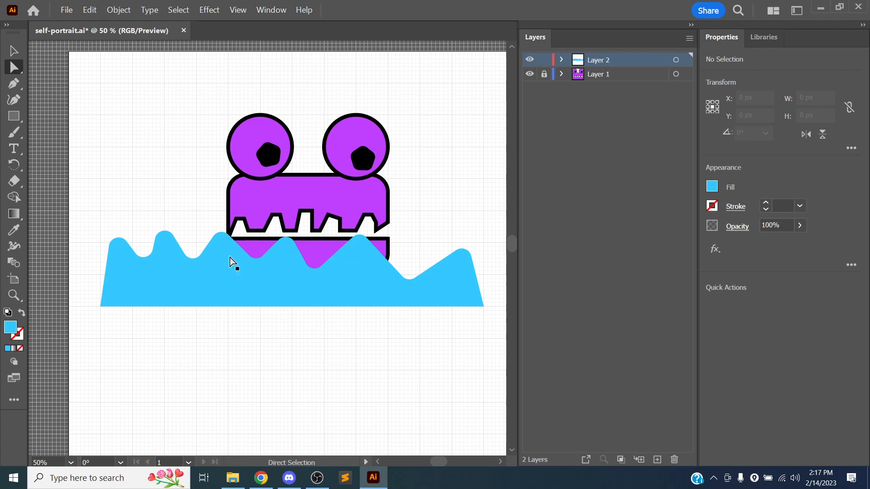
right_click(223, 269)
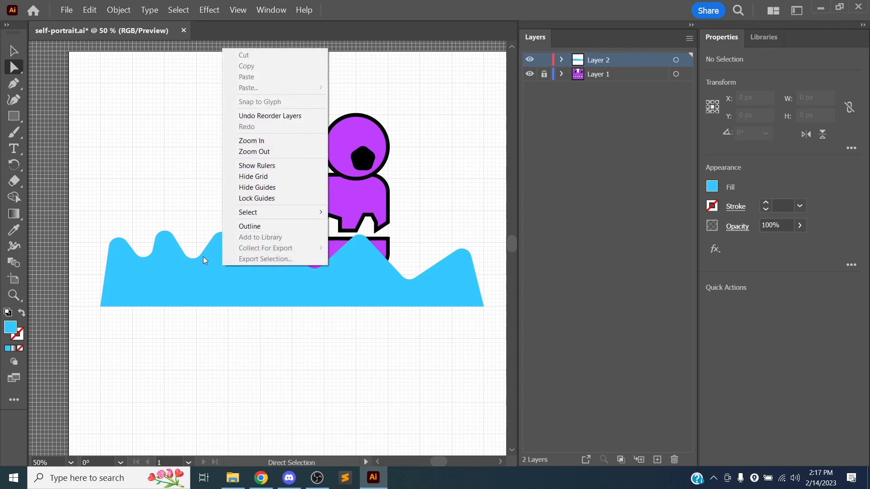
click(186, 283)
right_click(216, 266)
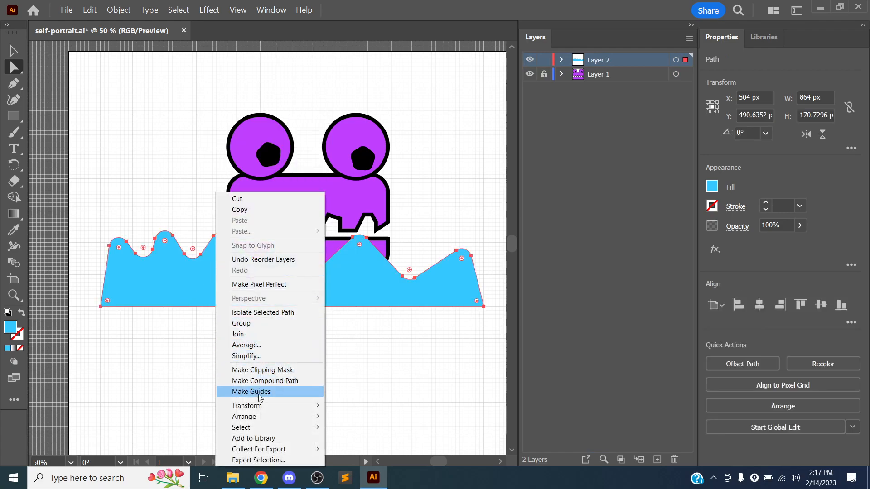
mouse_move(265, 417)
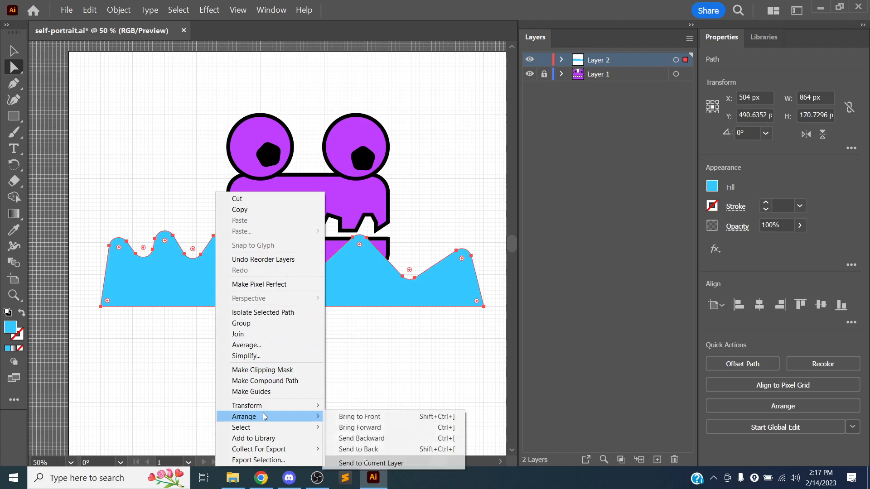
click(396, 438)
Unlock Layer 1, try to send the blue wave shape to the back of the stacking order, and deselect it
right_click(292, 286)
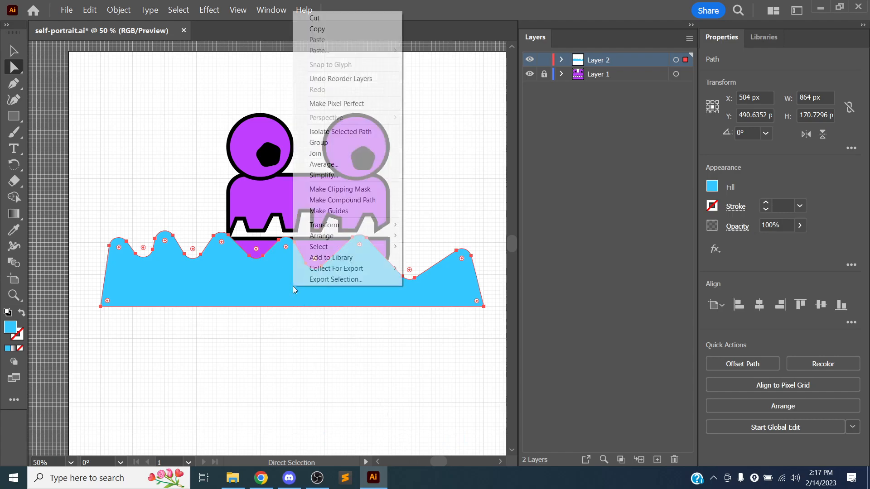
mouse_move(374, 240)
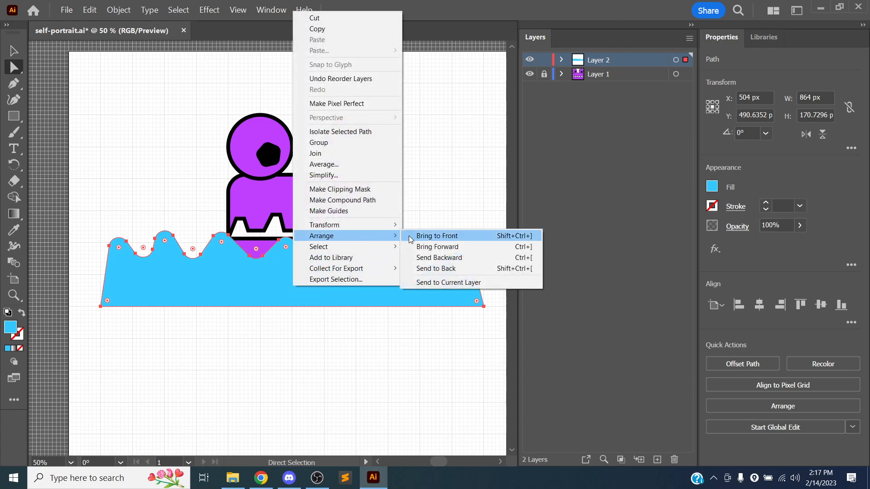
click(431, 270)
click(388, 323)
click(366, 284)
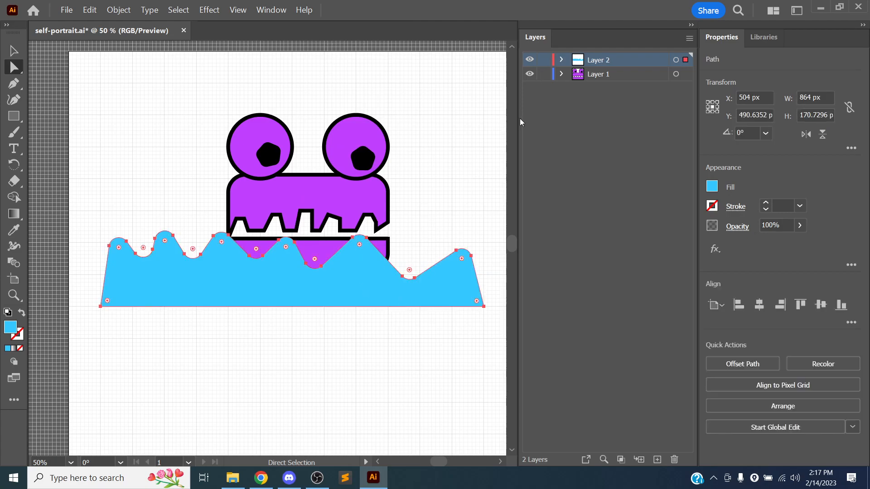
right_click(356, 271)
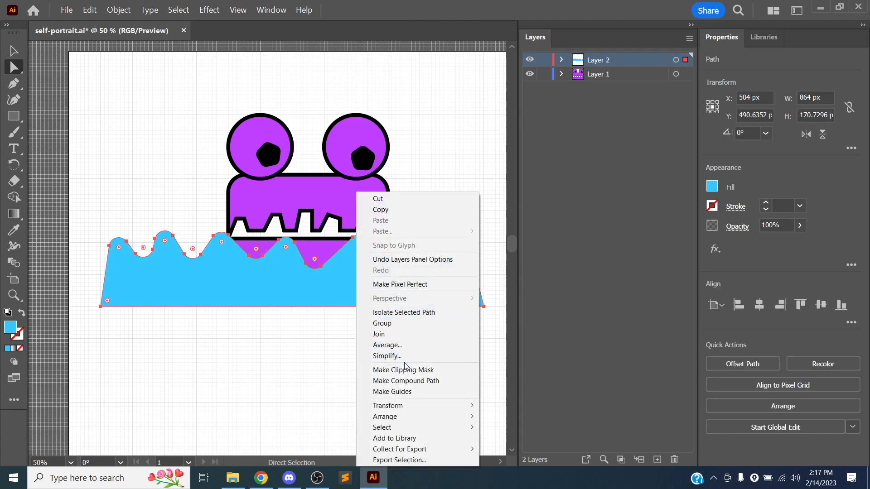
mouse_move(460, 416)
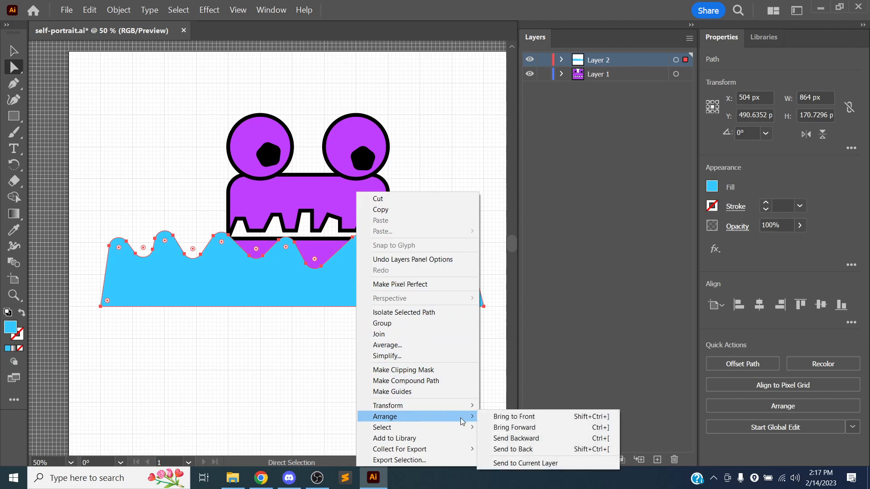
click(491, 450)
click(569, 134)
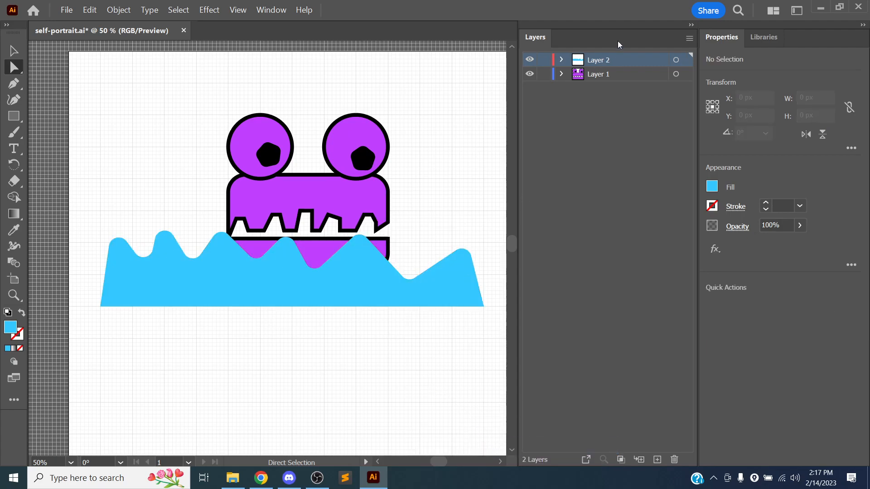
Move Layer 2 below Layer 1 in the layer order and select the blue wave shape
drag(598, 60, 608, 87)
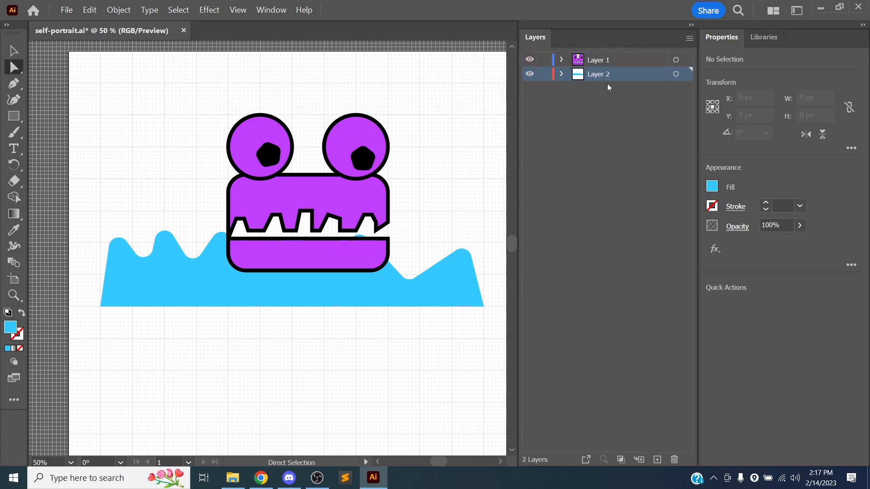
click(327, 292)
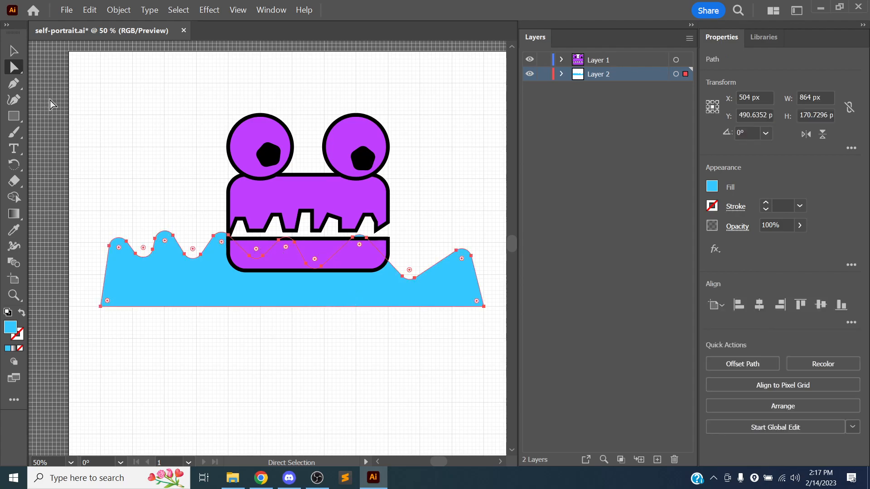
Select the wave's peak and valley anchors, lock Layer 1, and raise the wavy edge to just above the character's eyes
drag(91, 206, 478, 285)
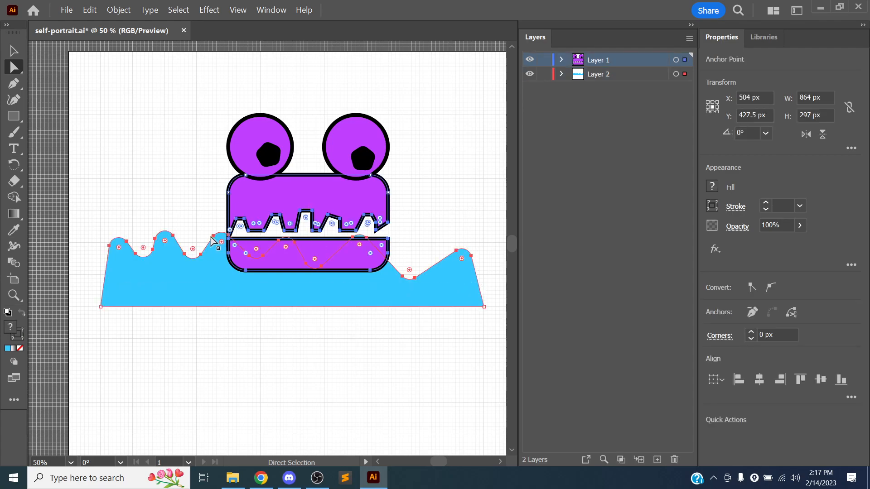
drag(215, 240, 212, 197)
key(ctrl+z)
click(543, 59)
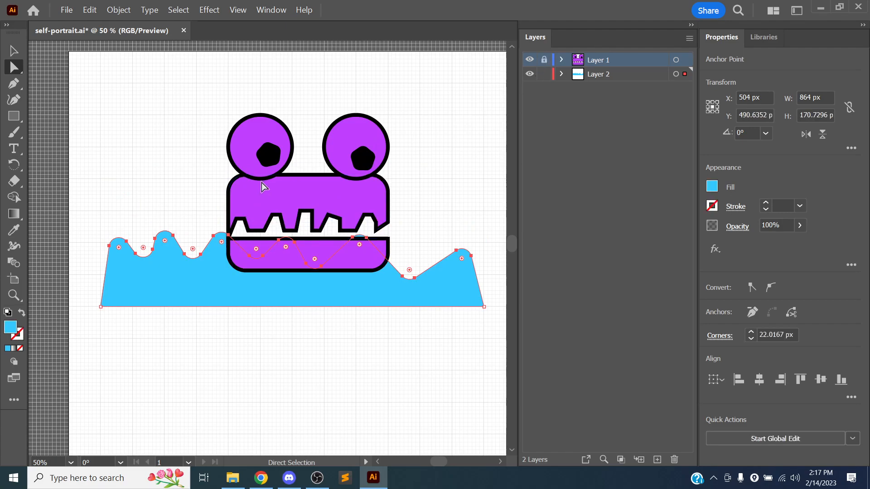
drag(216, 241, 209, 96)
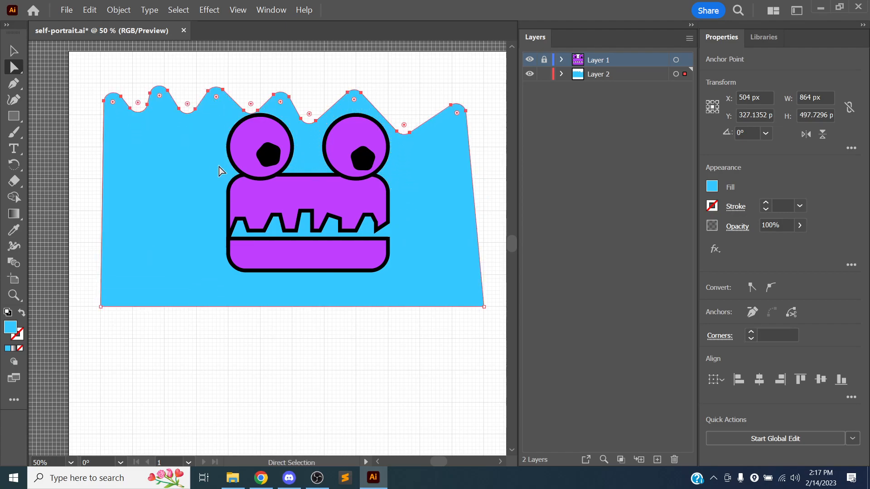
click(601, 111)
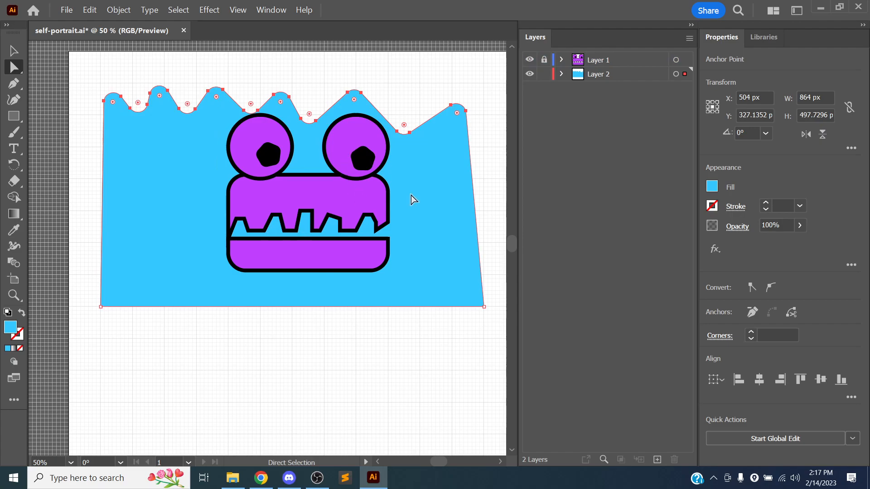
click(267, 384)
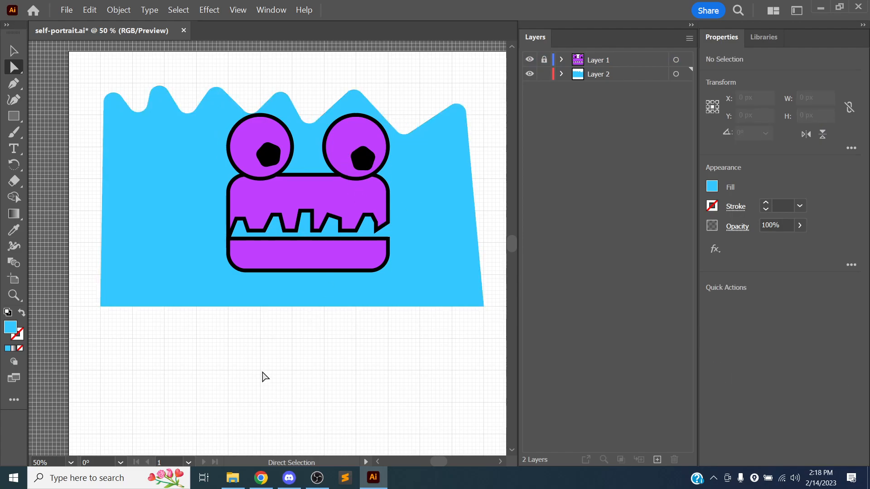
Round both bottom corners of the blue shape with a radius of about 155 px and deselect it
click(186, 224)
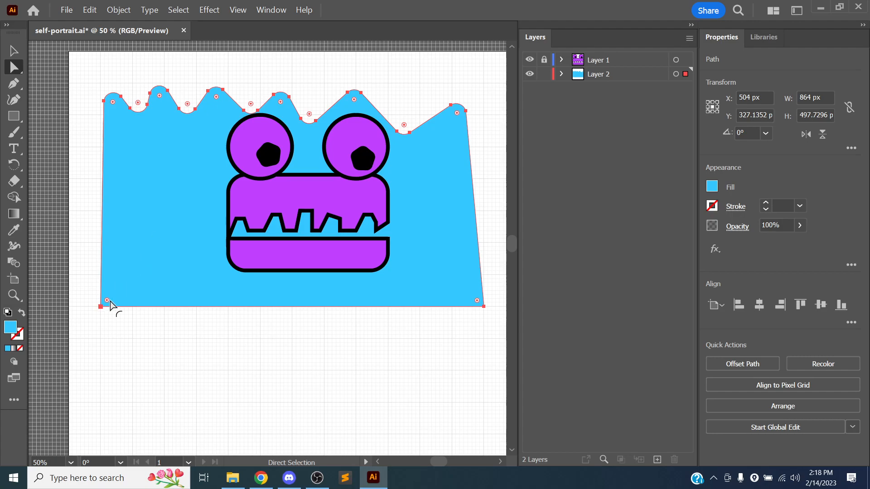
drag(107, 301, 490, 337)
key(ctrl+z)
drag(108, 300, 162, 232)
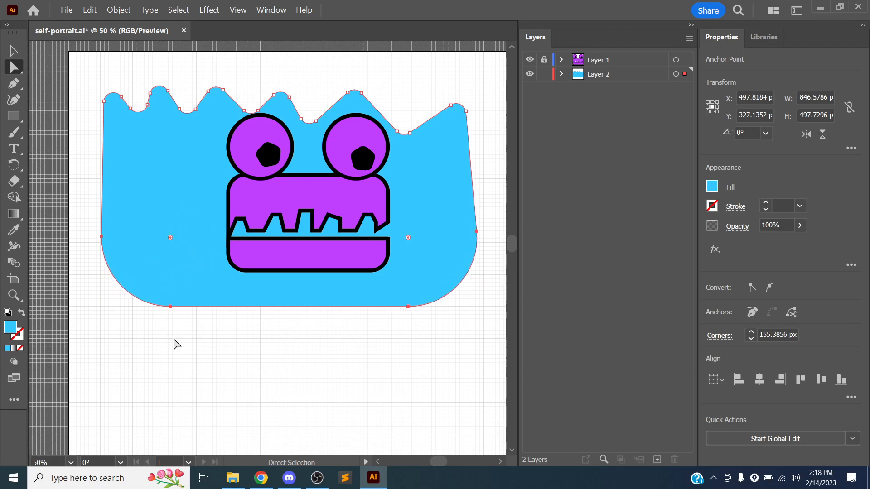
click(345, 358)
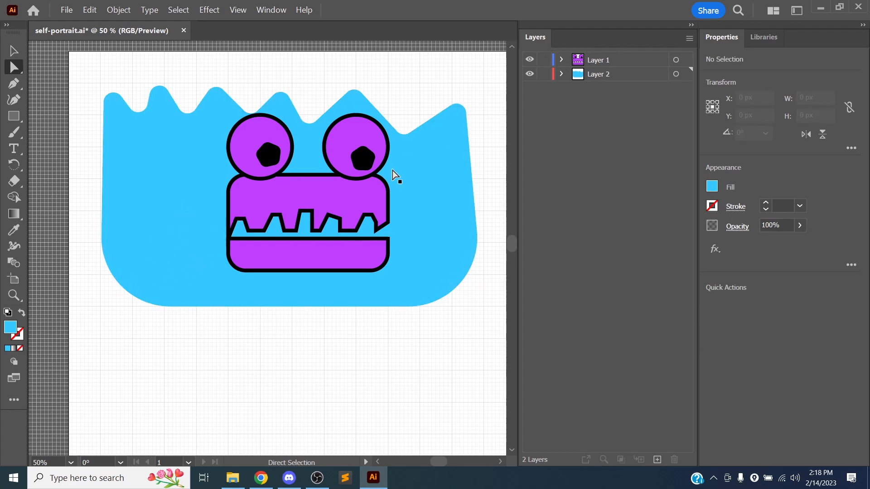
Unlock Layer 1, move the whole character group down and left to the middle of the blue shape, and lock the layer again
click(339, 209)
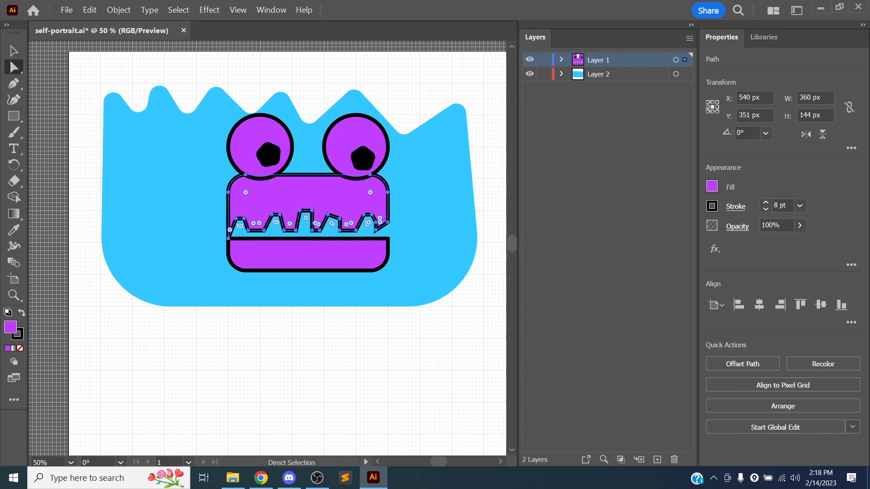
click(562, 60)
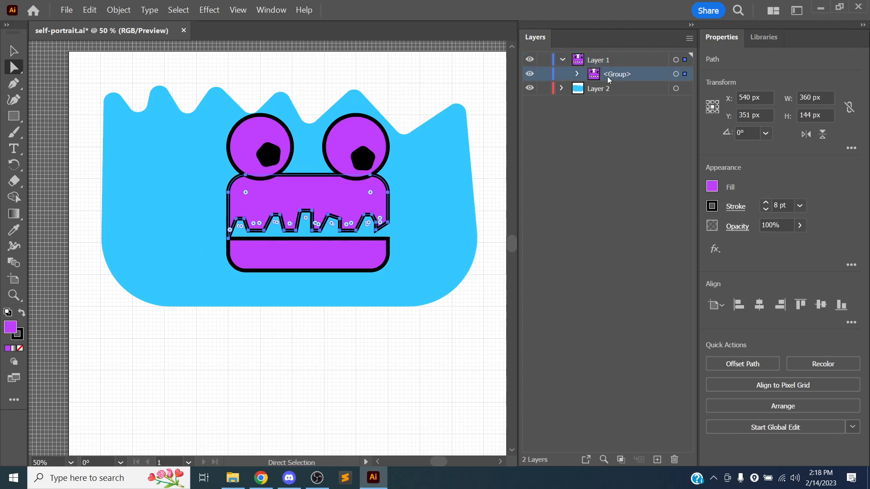
click(15, 51)
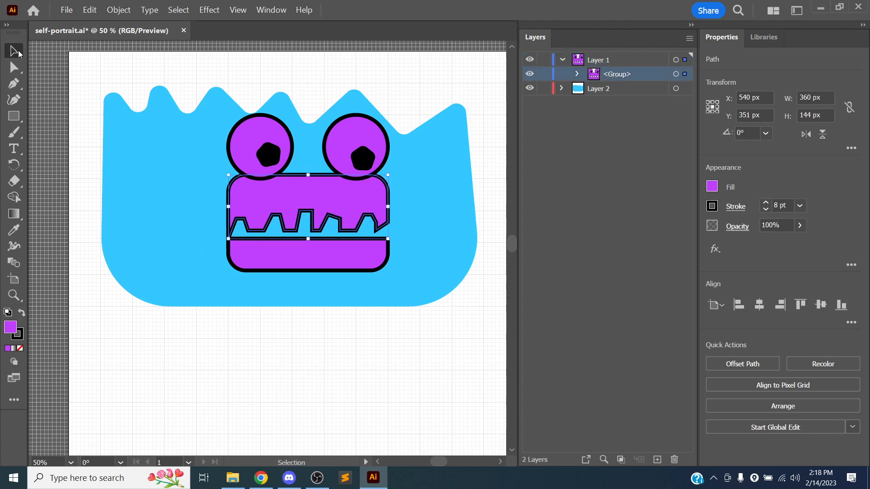
drag(326, 195, 286, 221)
key(ctrl+z)
click(675, 74)
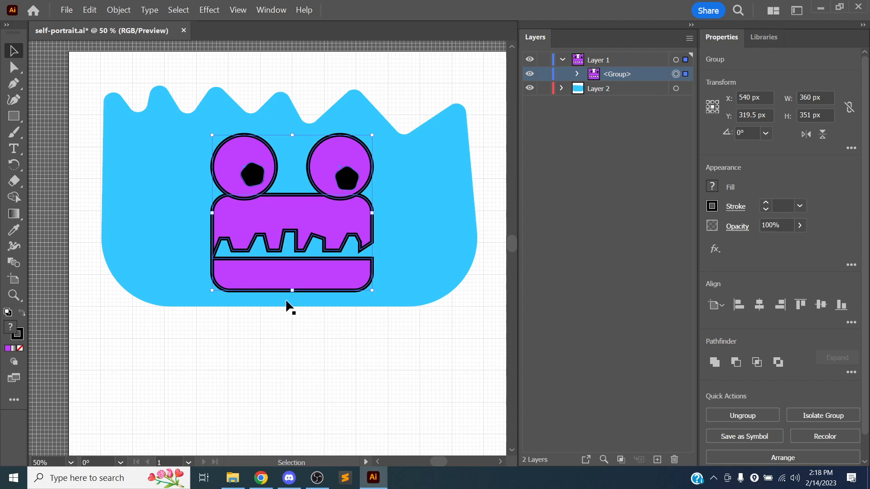
click(293, 315)
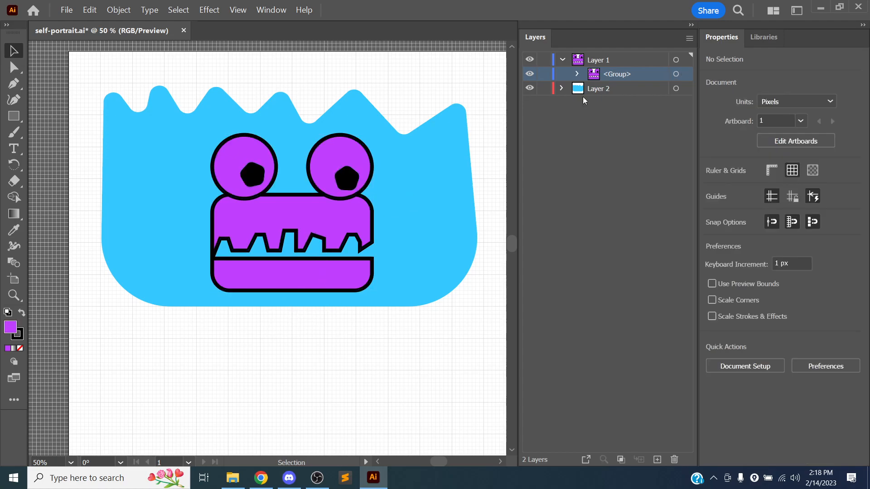
click(564, 59)
click(544, 59)
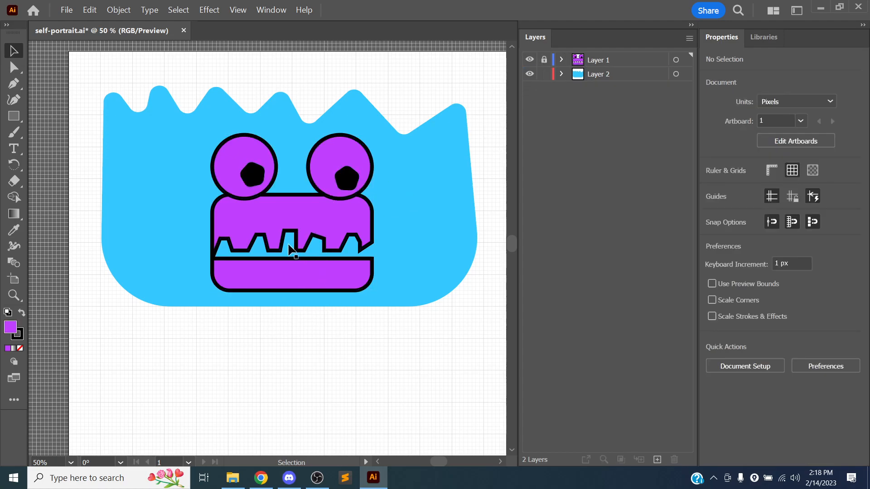
Select the blue shape on Layer 2 and add an anchor point with the Pen tool on the curve of its first valley
click(14, 83)
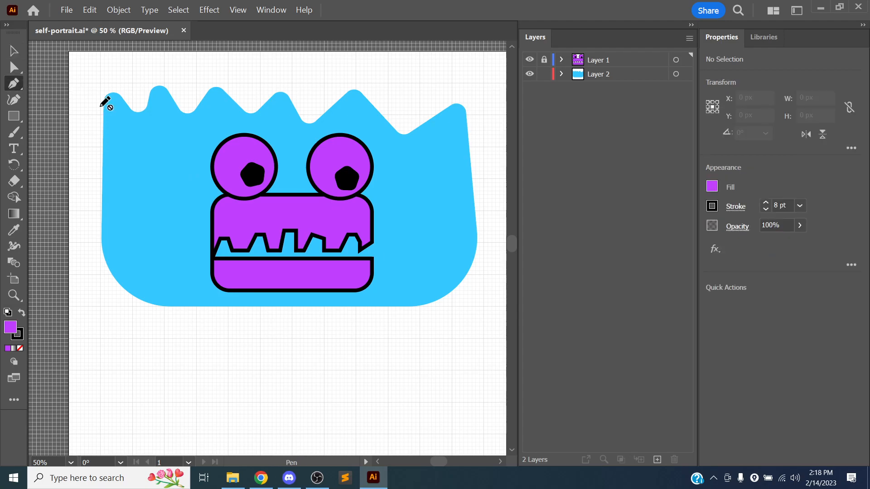
click(621, 74)
click(676, 74)
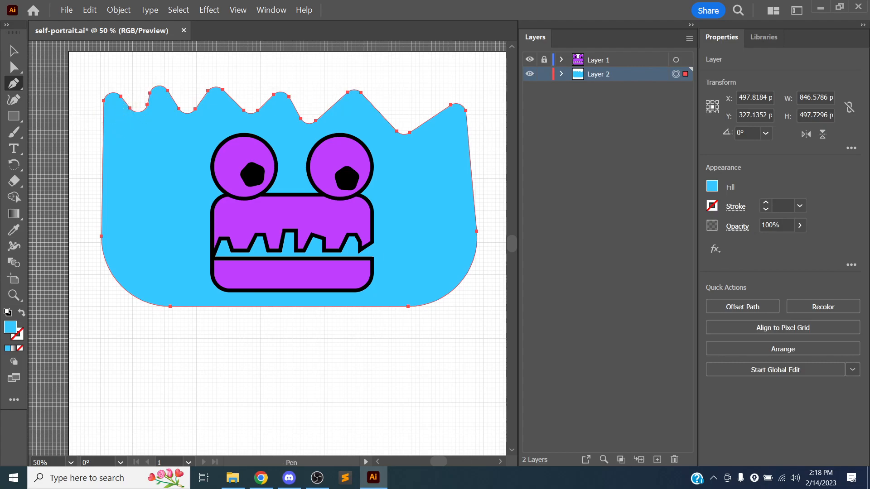
scroll(118, 132, down, 1)
scroll(117, 129, up, 4)
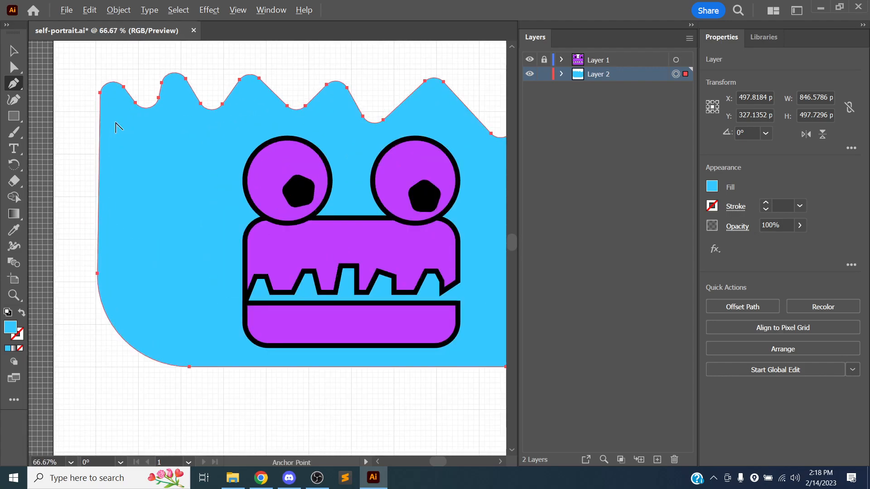
drag(155, 123, 197, 186)
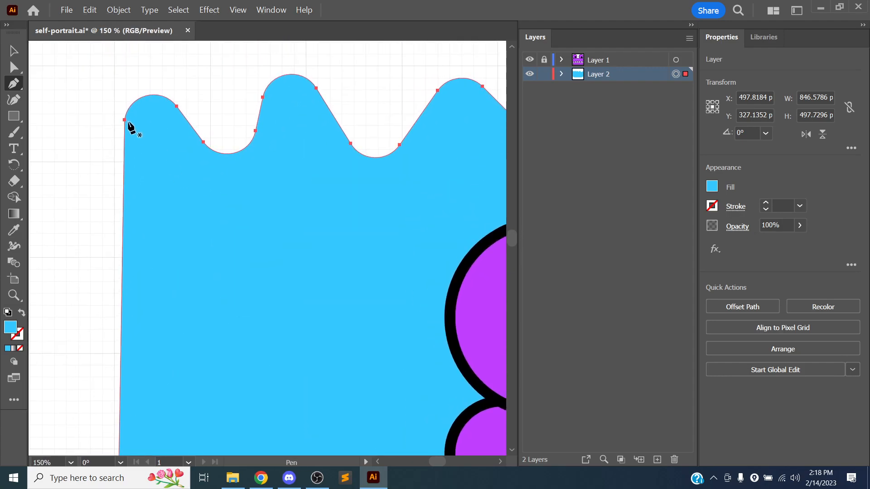
click(13, 68)
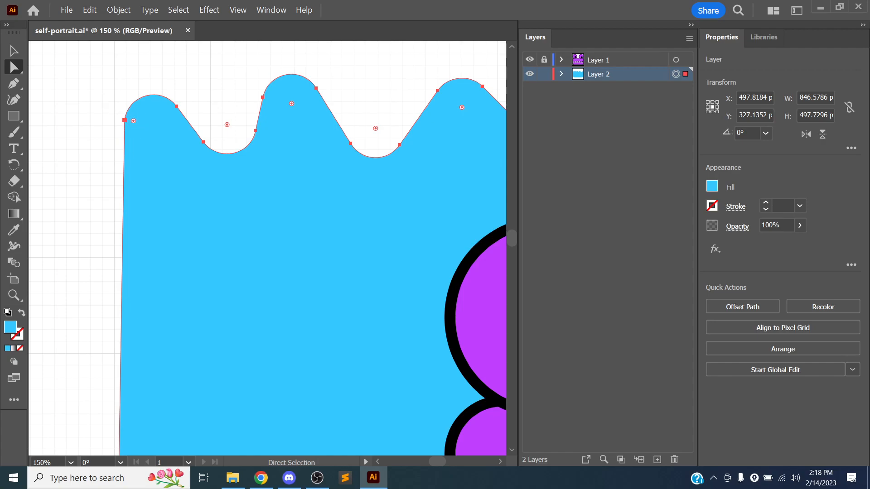
click(13, 83)
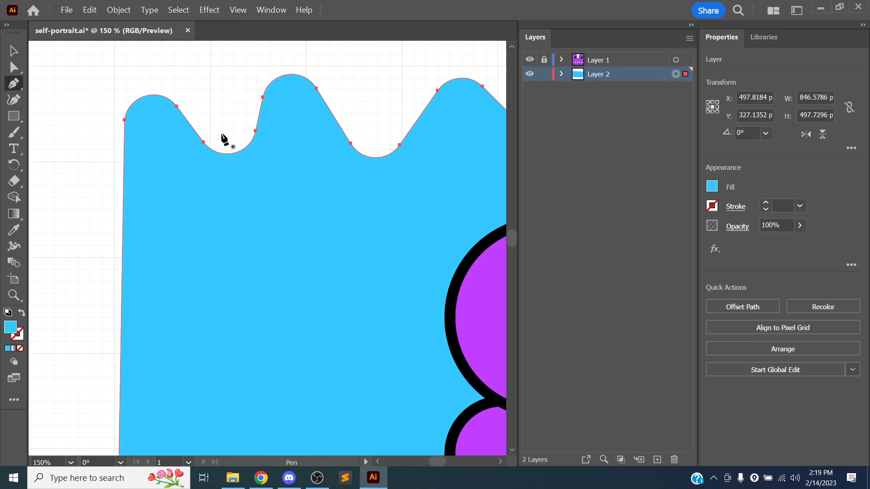
drag(222, 125, 211, 104)
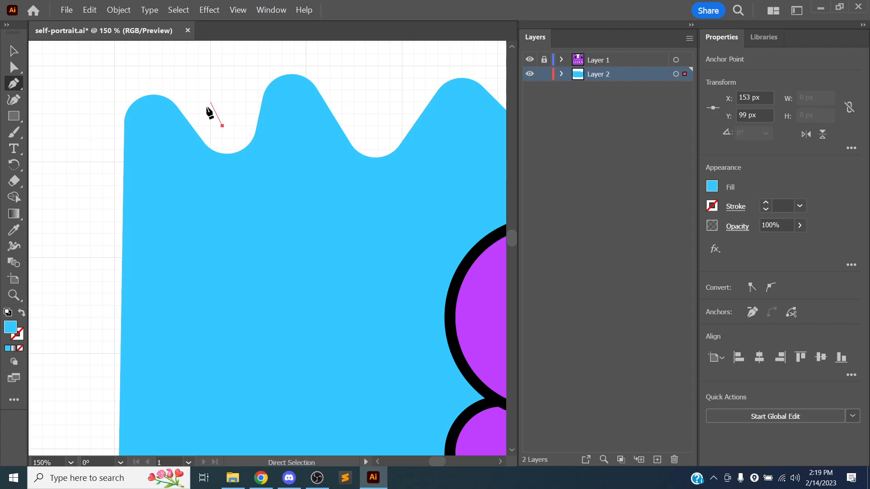
key(ctrl+z)
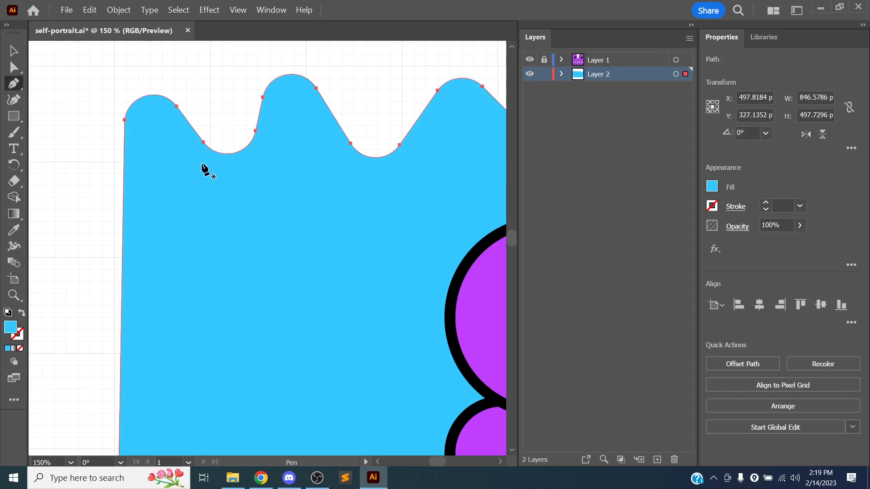
click(210, 149)
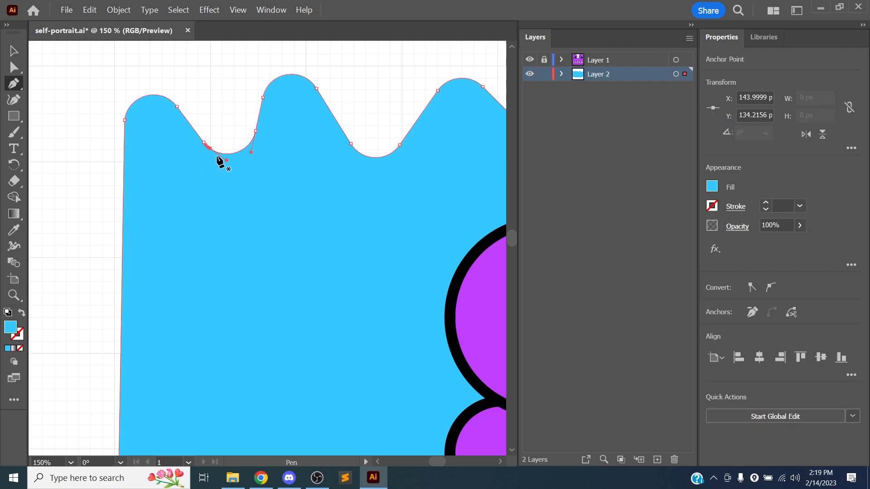
Move the added valley anchor down to Y 144 px and reshape the curve by adjusting neighbouring handles and levelling its own handles horizontally
scroll(213, 159, down, 2)
scroll(213, 159, up, 5)
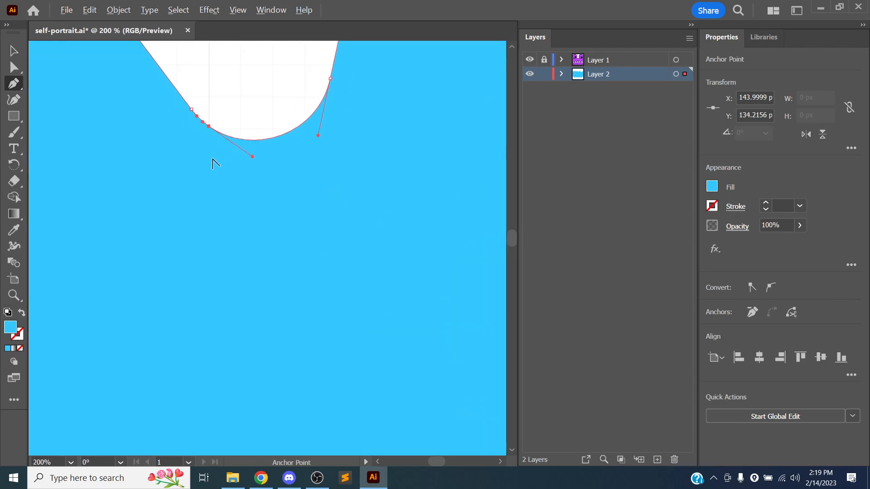
click(13, 69)
drag(208, 129, 216, 150)
drag(196, 117, 208, 129)
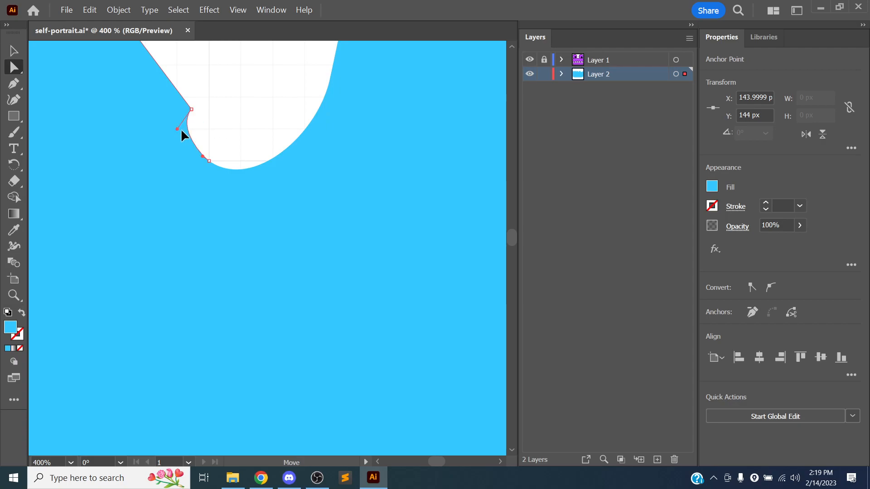
click(208, 160)
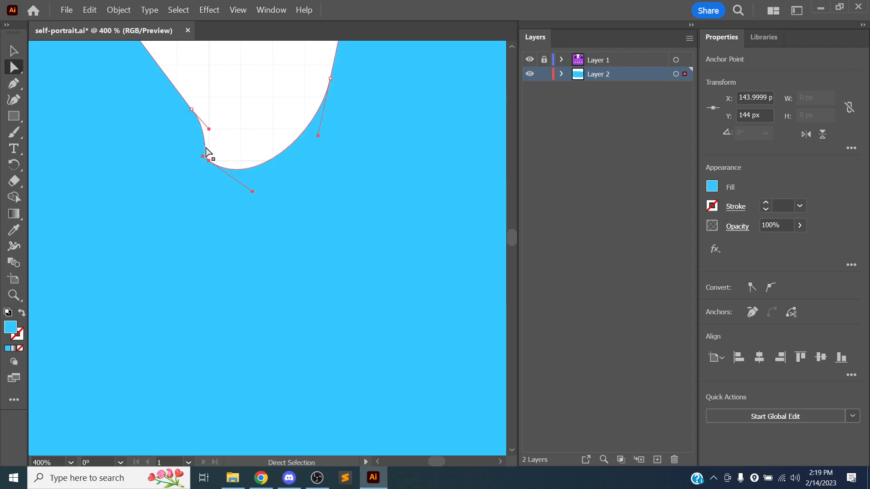
drag(203, 157, 178, 161)
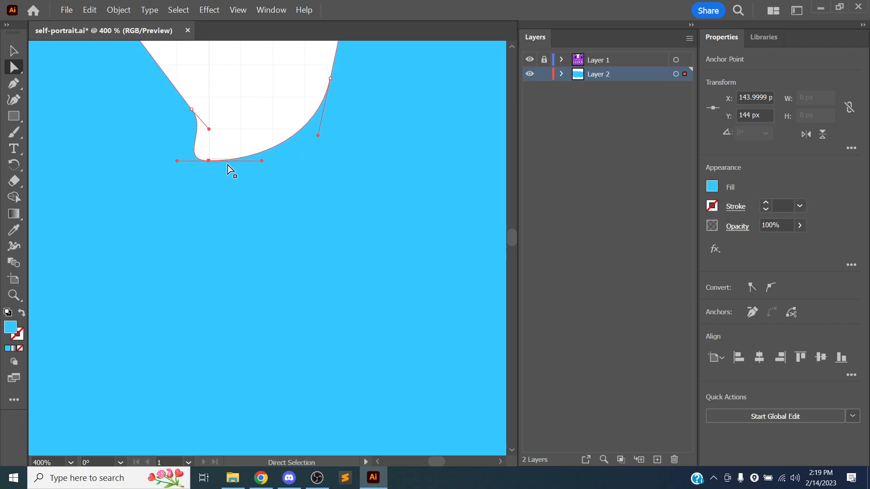
Move the first valley's anchor point horizontally toward the middle of the valley and deselect the shape
drag(208, 161, 262, 159)
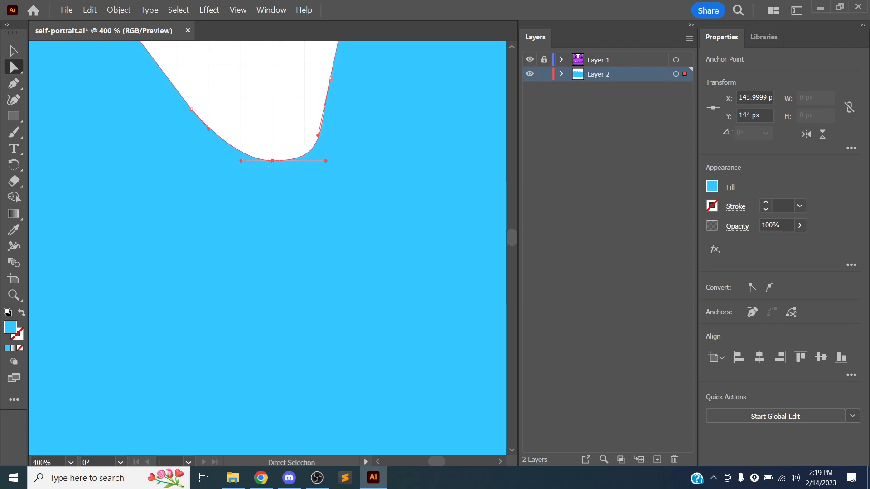
click(262, 128)
scroll(262, 127, left, 1)
scroll(262, 129, left, 1)
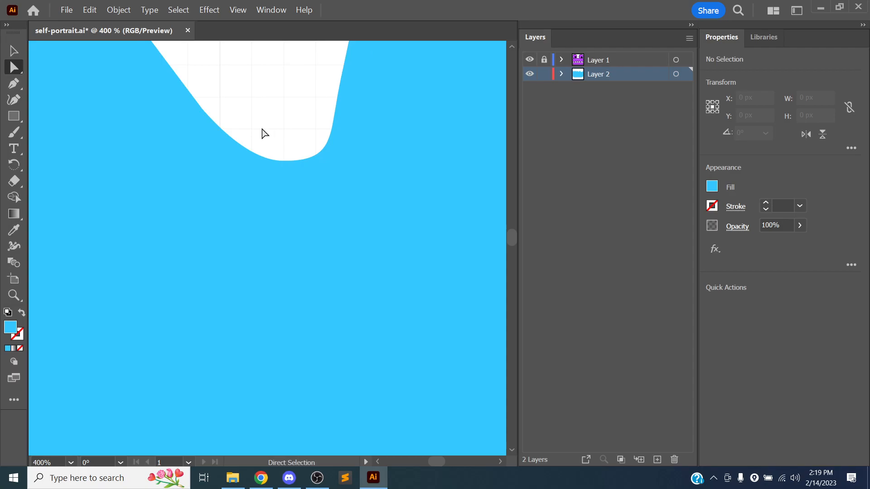
scroll(262, 129, up, 3)
scroll(263, 130, down, 8)
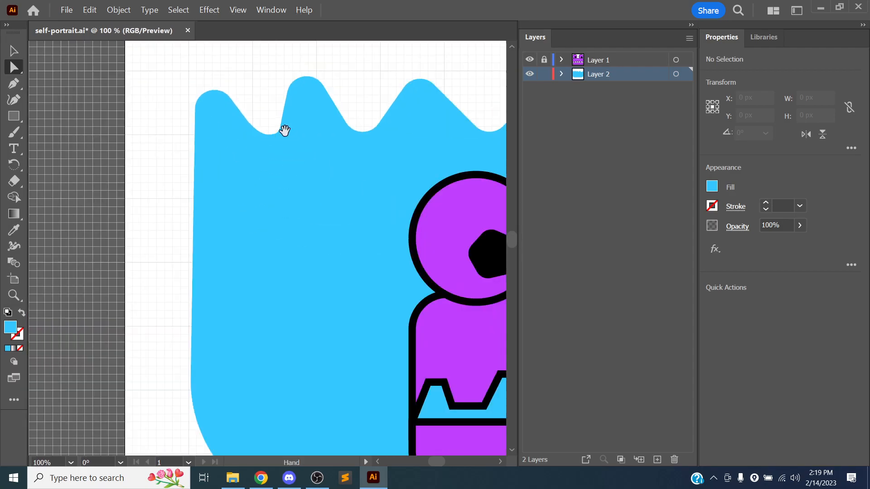
scroll(282, 136, right, 1)
click(14, 83)
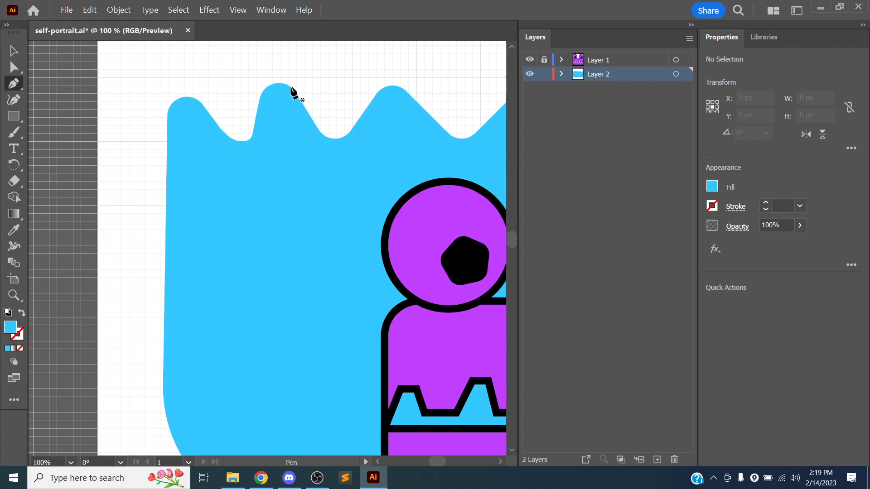
key(alt)
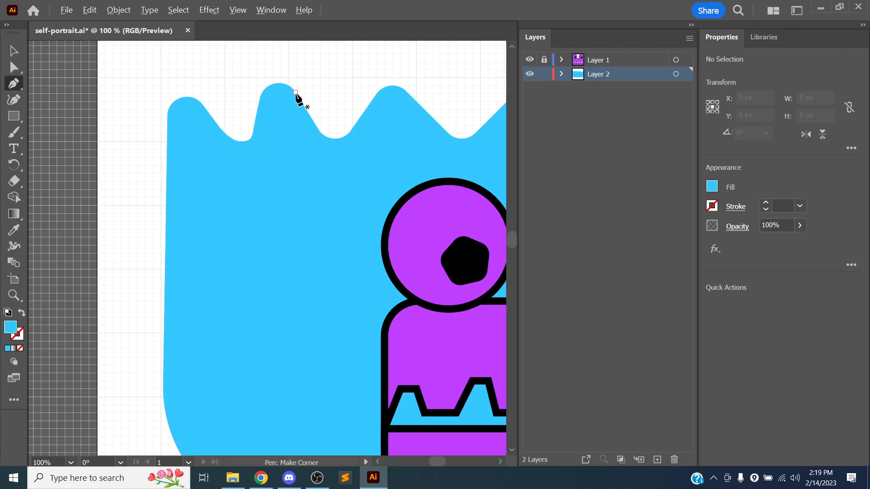
scroll(296, 93, down, 2)
scroll(295, 94, up, 5)
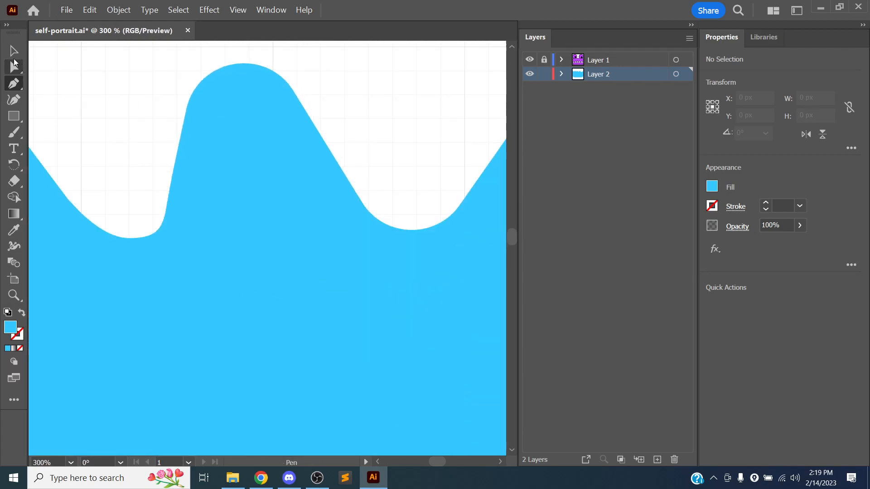
click(14, 50)
click(213, 128)
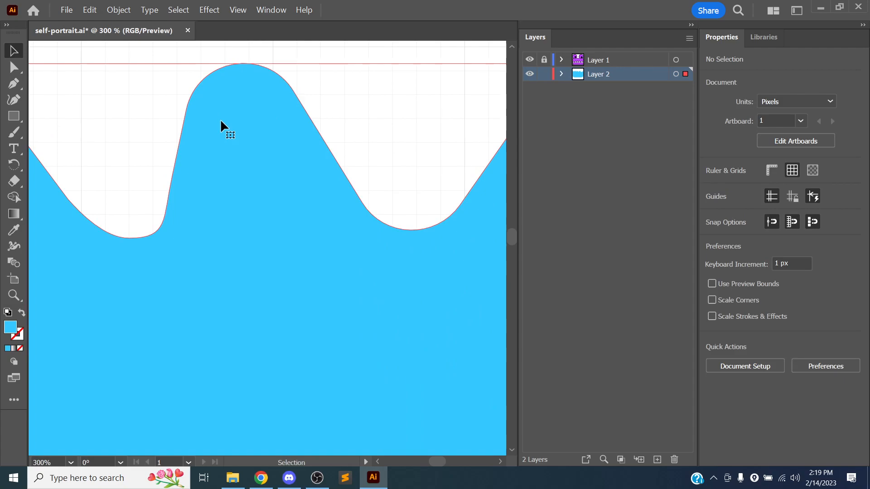
click(15, 83)
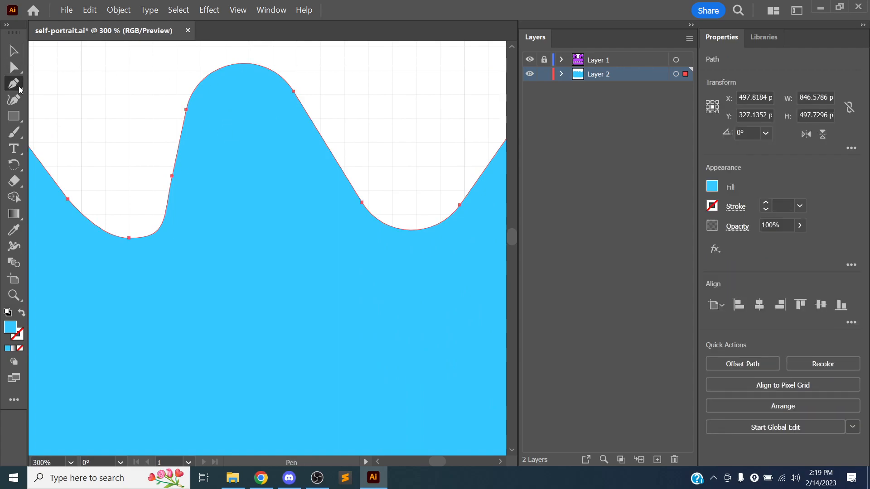
click(297, 94)
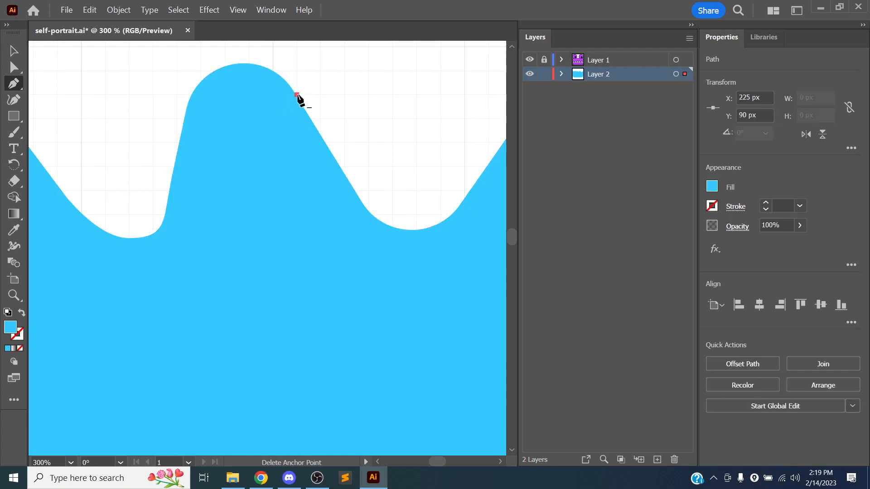
key(ctrl+z)
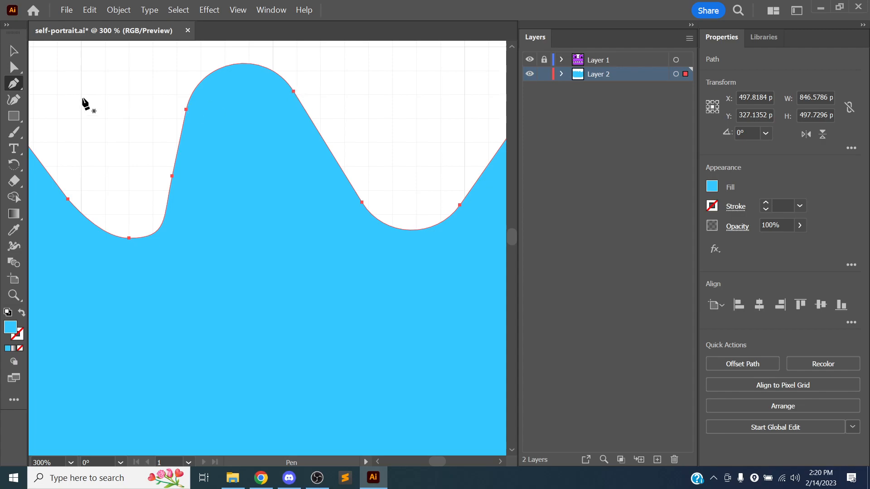
click(16, 87)
click(18, 87)
key(alt)
key(ctrl)
click(272, 165)
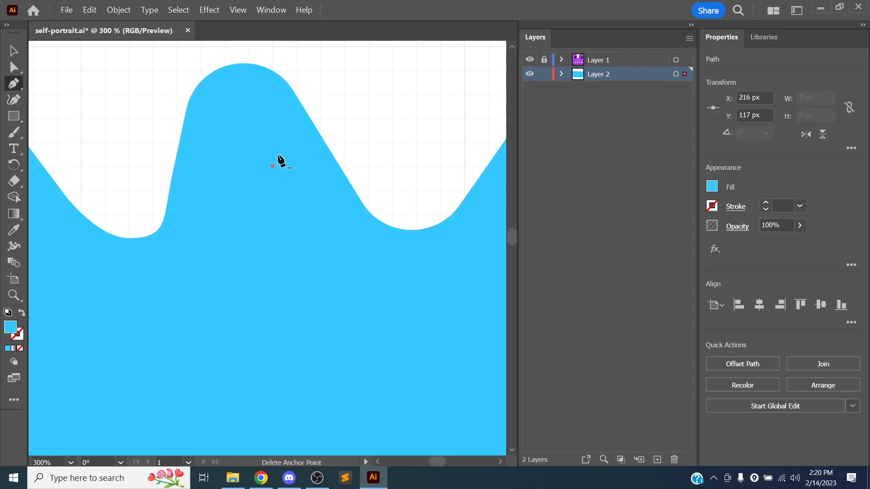
key(ctrl+z)
Open the blue shape in isolation mode and activate the Pen tool with its path selected
key(v)
double_click(260, 113)
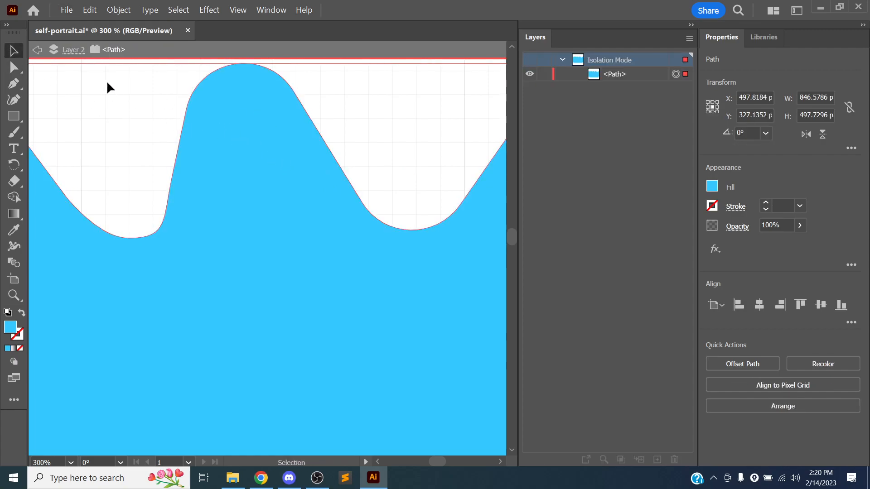
click(14, 84)
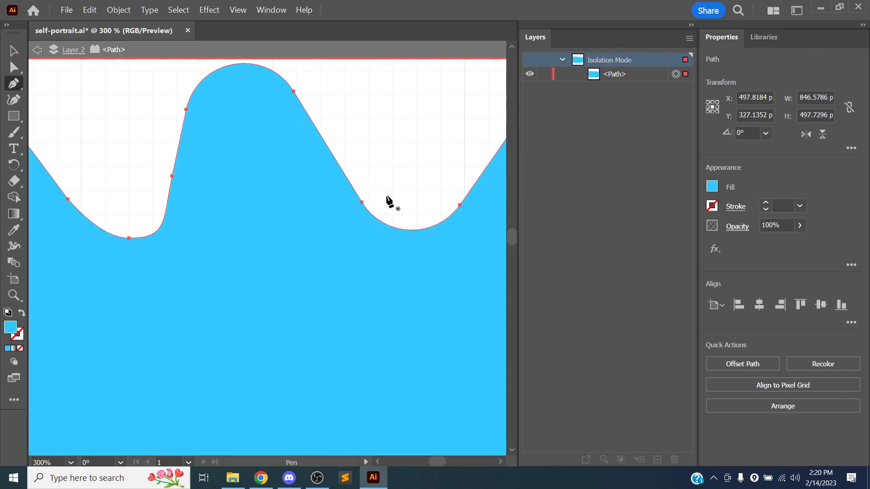
scroll(385, 202, up, 3)
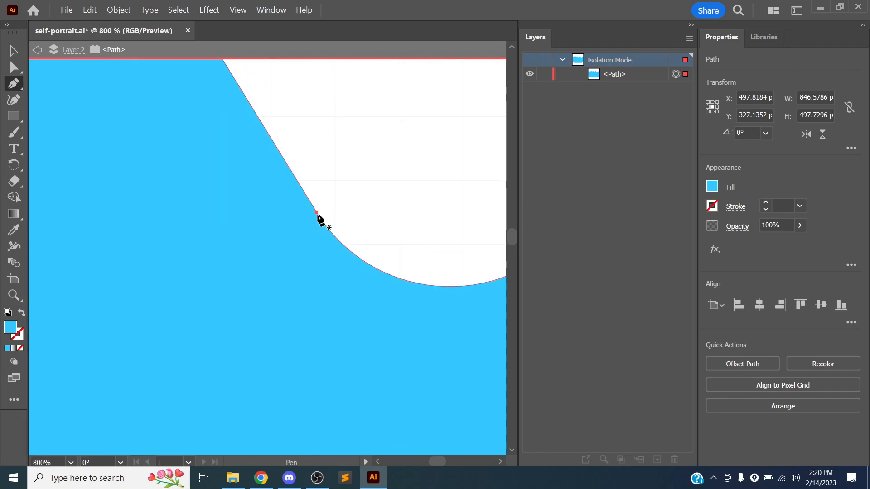
key(alt)
key(alt)
key(super)
click(398, 180)
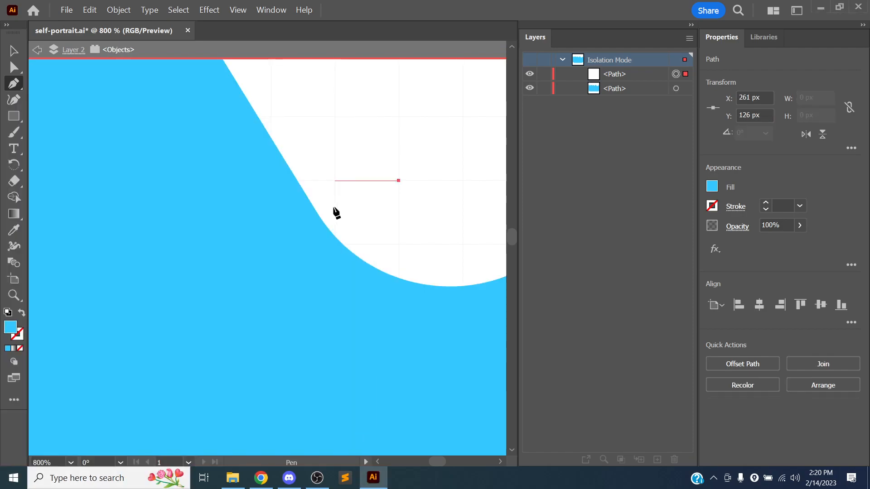
key(ctrl+z)
ctrl+click(318, 212)
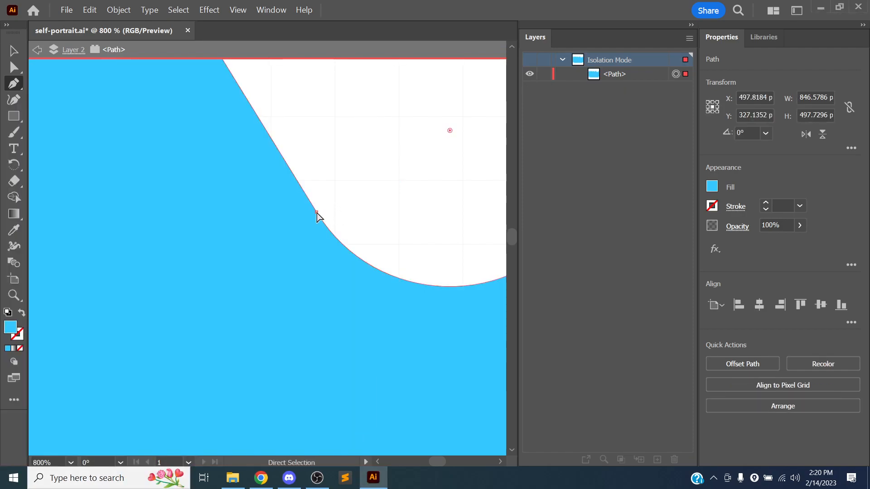
ctrl+click(317, 213)
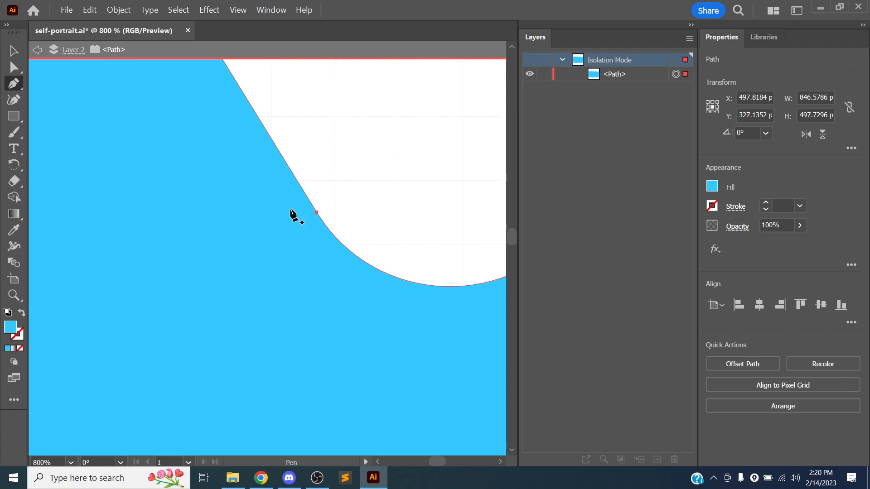
Delete the lowest anchor point of the first valley with the Pen tool
alt+scroll(292, 209, down, 3)
drag(220, 212, 395, 232)
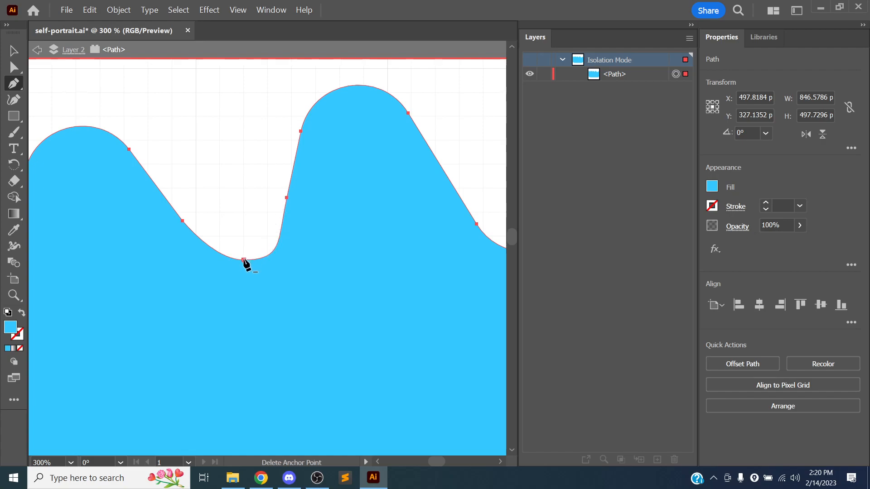
click(243, 260)
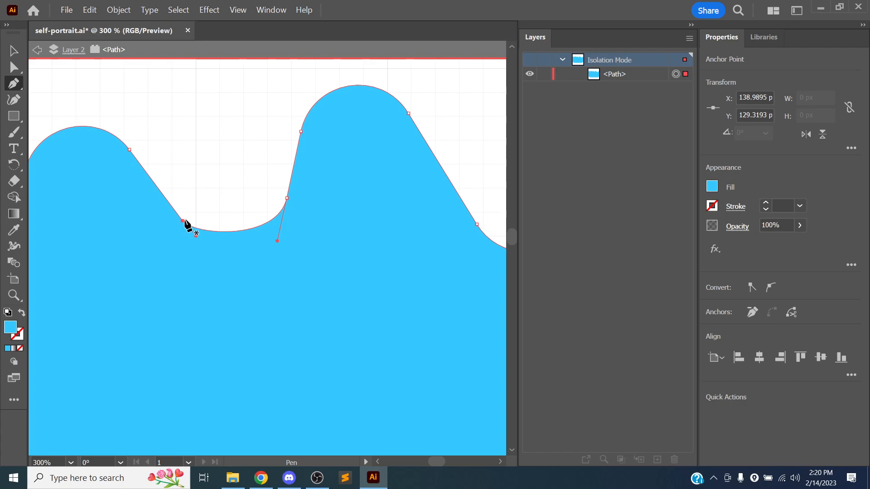
scroll(212, 198, left, 3)
scroll(212, 197, right, 2)
scroll(212, 198, up, 3)
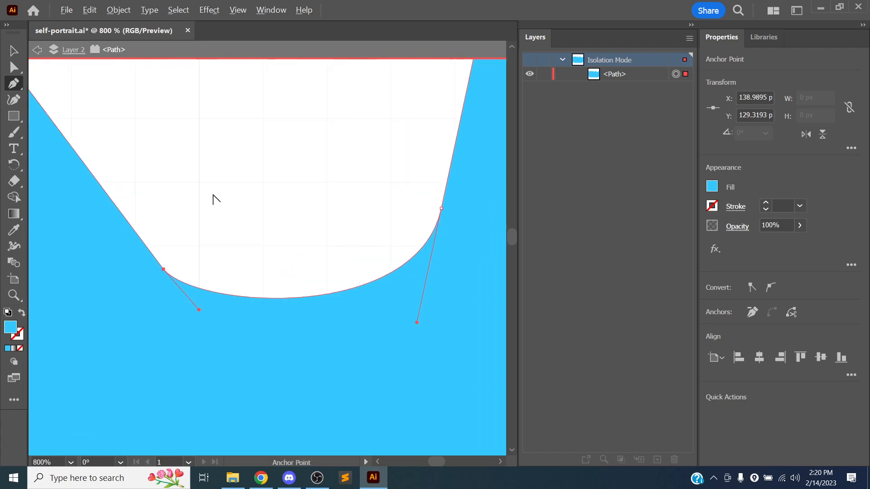
Remove the rounding from the blue shape's bottom-left corner, and undo the deletion of its corner anchor point
scroll(214, 199, down, 5)
drag(212, 291, 270, 140)
drag(264, 246, 250, 132)
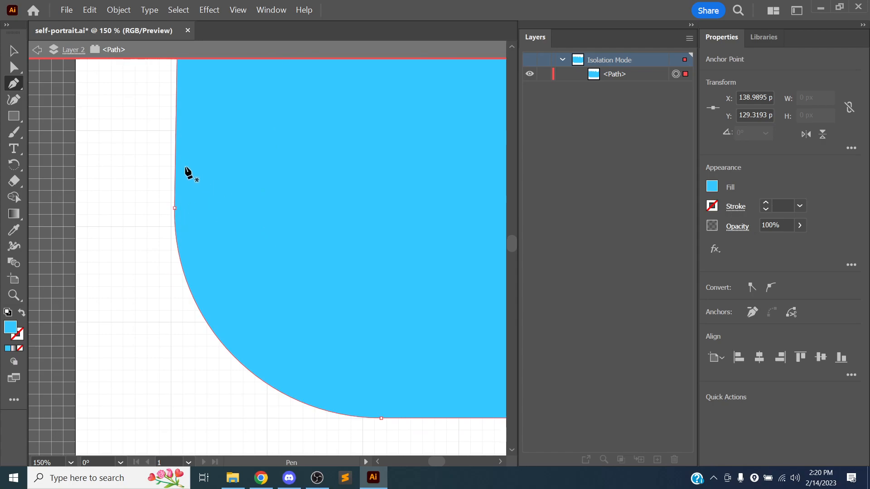
click(14, 73)
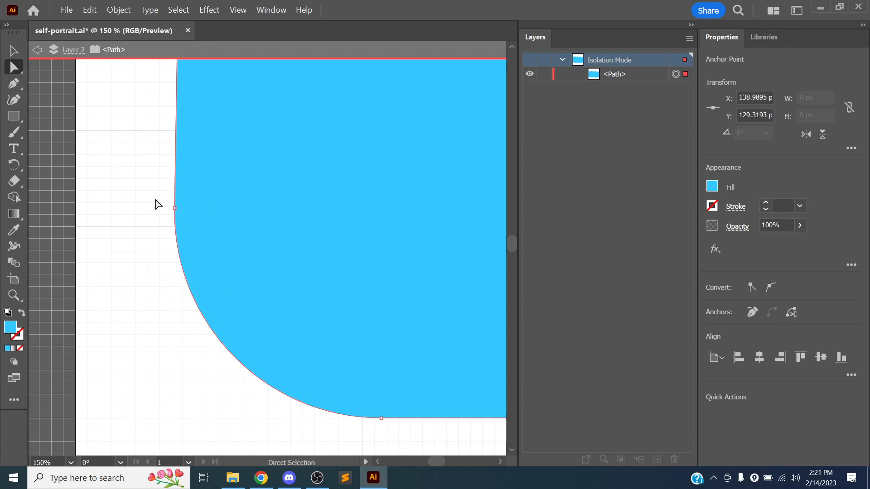
click(194, 225)
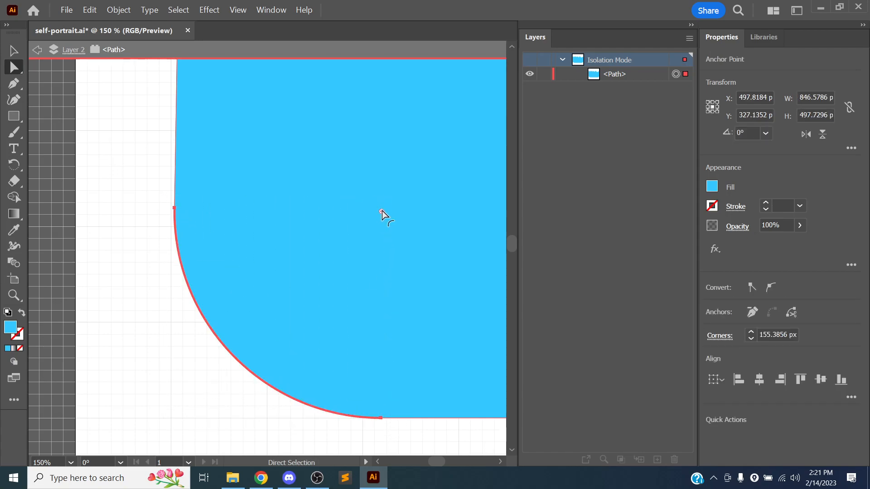
drag(380, 212, 108, 391)
click(13, 84)
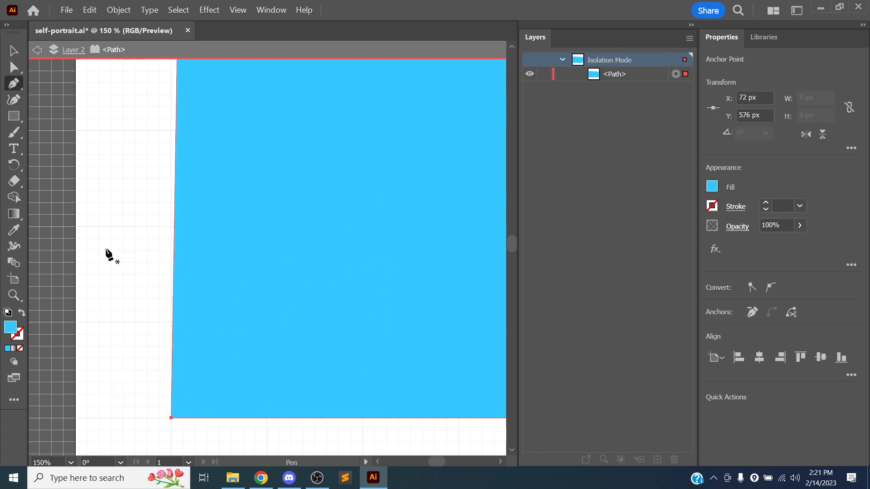
click(172, 419)
key(ctrl+z)
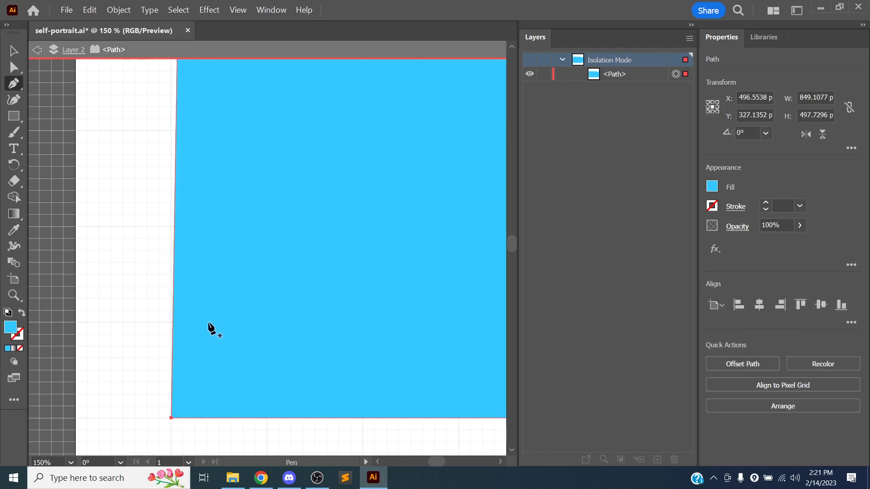
Adjust the live corners of the whole blue path together to a radius of about 10 px
click(13, 67)
drag(180, 415, 337, 319)
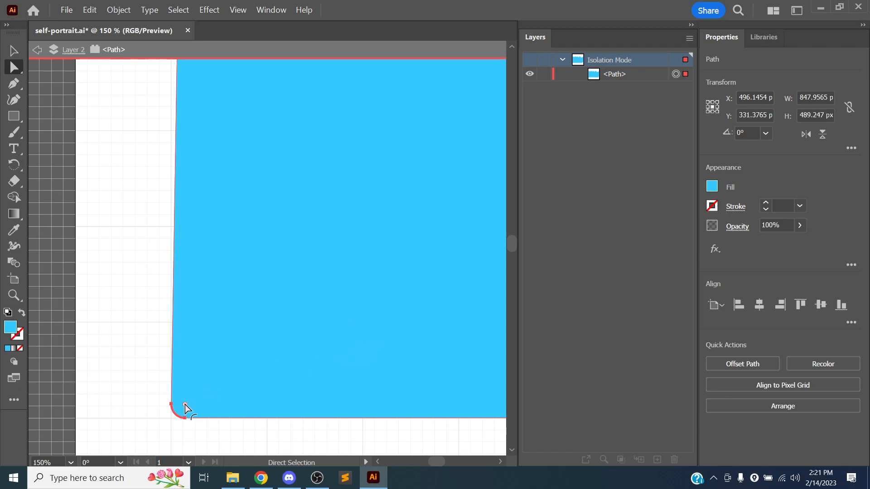
scroll(253, 327, left, 2)
scroll(254, 330, up, 4)
scroll(254, 331, down, 6)
drag(282, 277, 218, 278)
drag(169, 367, 213, 323)
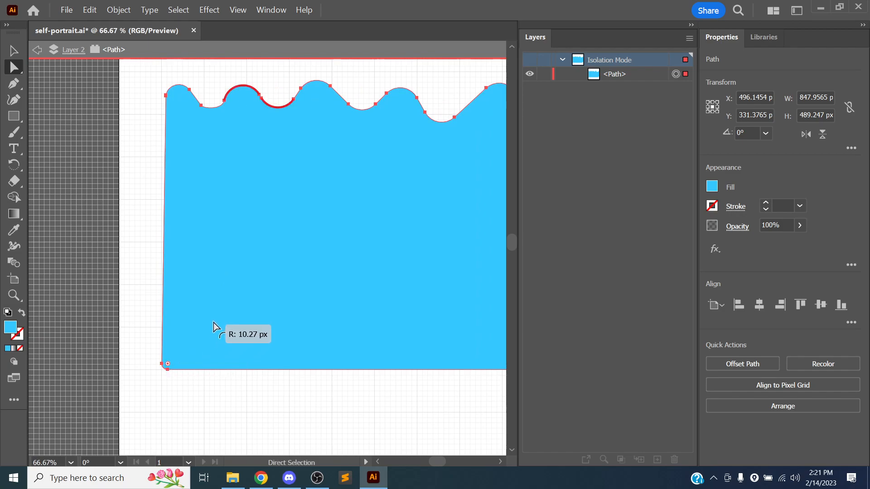
Select only the bottom-left corner of the blue shape, round it with a large radius, and deselect the path
click(160, 290)
click(163, 368)
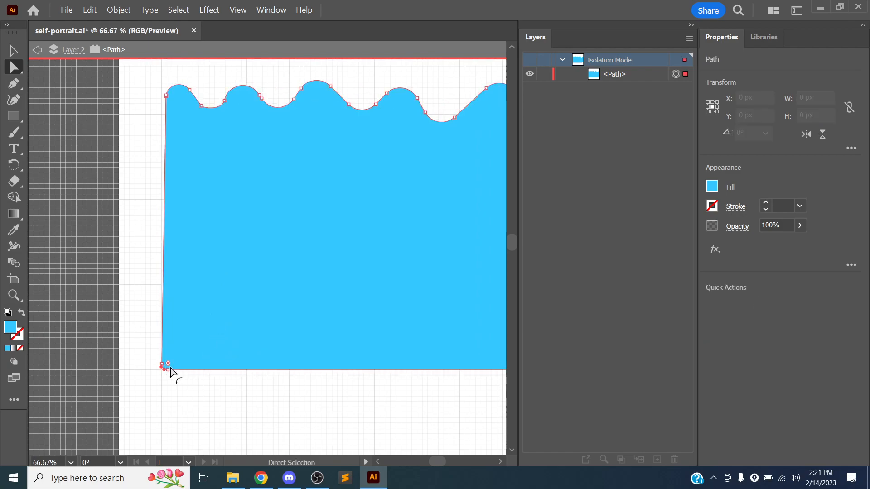
drag(171, 366, 235, 293)
click(128, 209)
Exit isolation mode and save the self-portrait file
drag(266, 200, 171, 235)
scroll(187, 226, up, 1)
scroll(186, 227, down, 2)
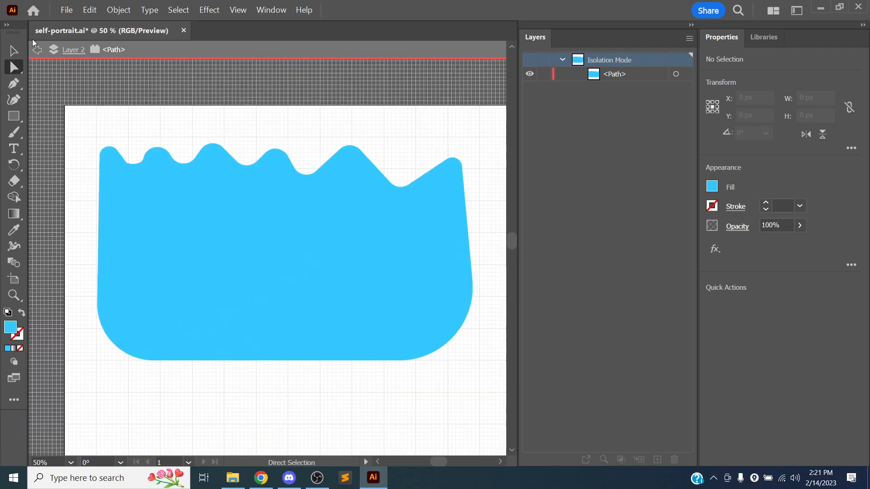
click(38, 51)
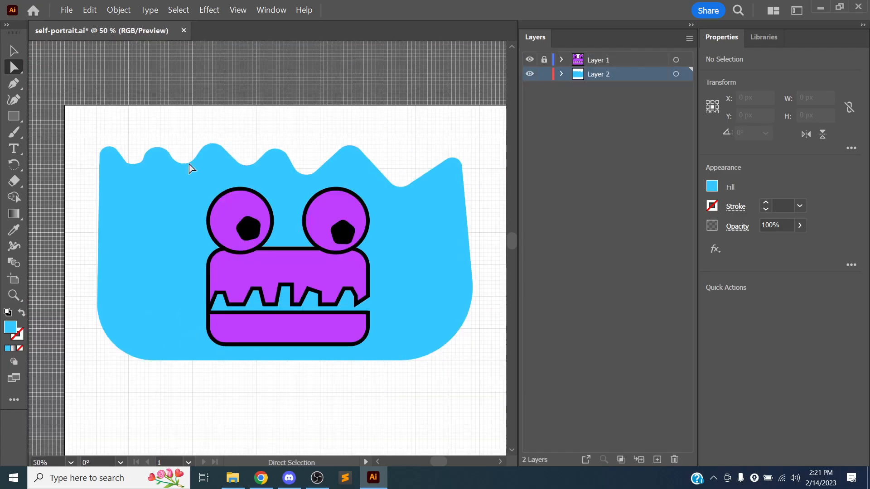
drag(237, 170, 217, 159)
key(ctrl+s)
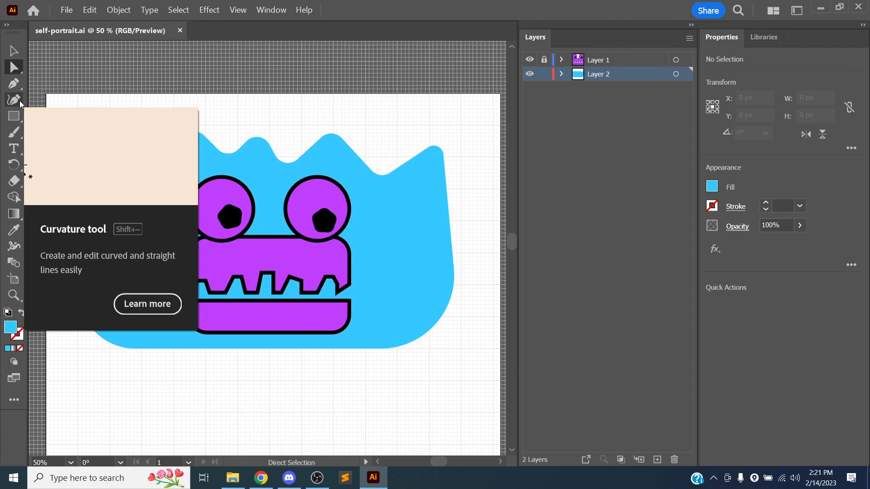
Draw a closed wavy shape about 406 by 198 px over the upper-left part of the blue shape with the Curvature tool
click(19, 103)
click(98, 124)
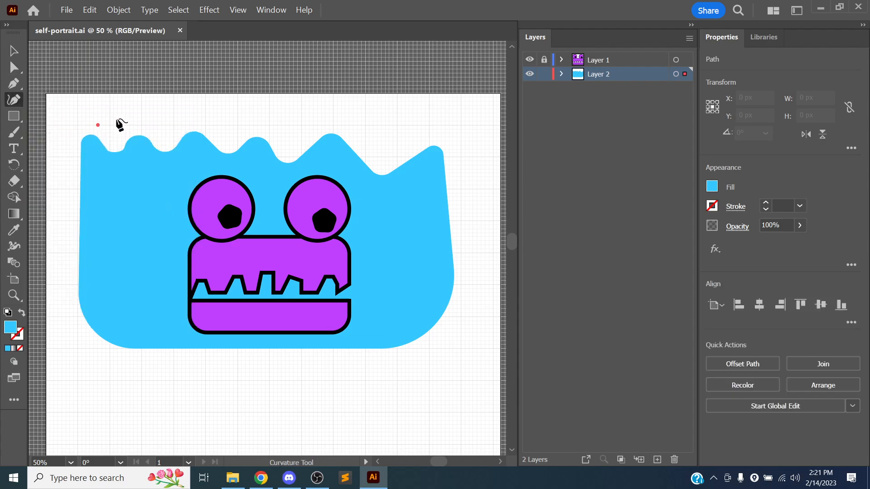
click(138, 117)
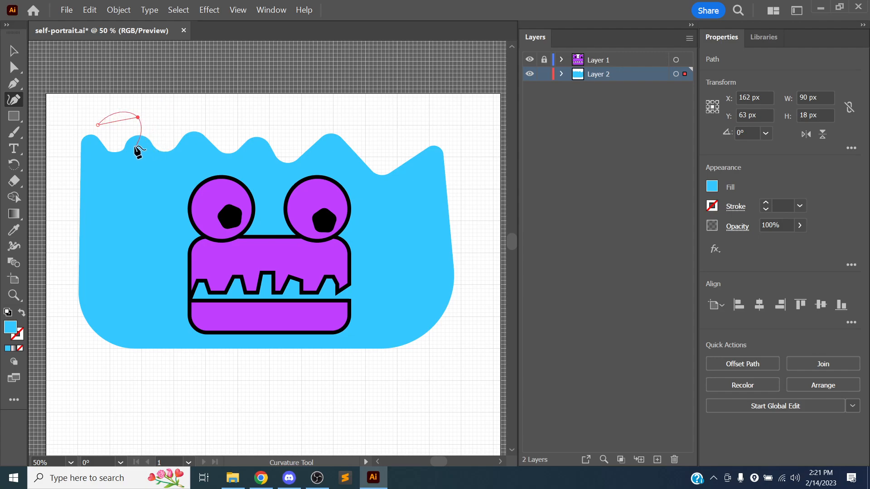
click(158, 129)
click(198, 110)
click(226, 124)
click(273, 137)
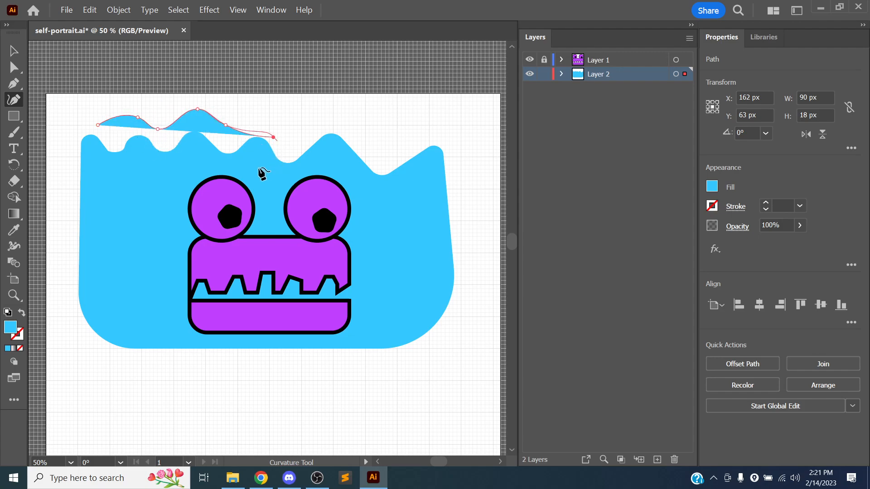
click(242, 173)
click(185, 165)
click(138, 197)
click(98, 158)
click(97, 125)
click(98, 125)
Shift the wavy shape slightly up and to the right and fill it with bright green
click(13, 67)
drag(145, 152, 158, 128)
click(714, 187)
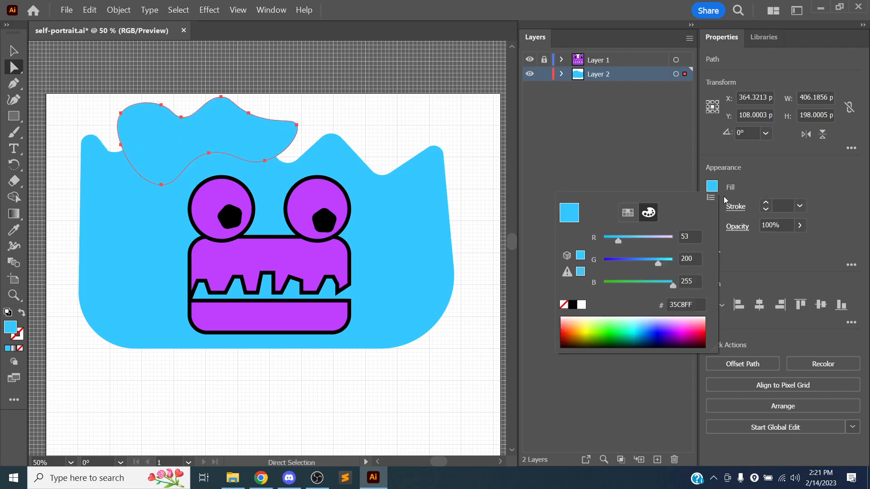
drag(646, 320, 609, 327)
click(160, 122)
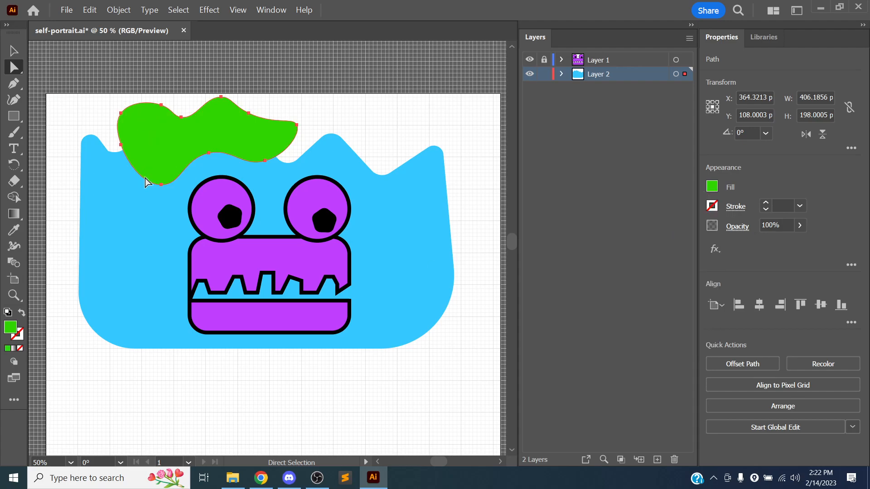
Move the green shape down behind the character's left eye, to about X 302 and Y 261 px, and save the file
click(14, 51)
drag(175, 135, 149, 193)
key(space)
drag(108, 121, 152, 114)
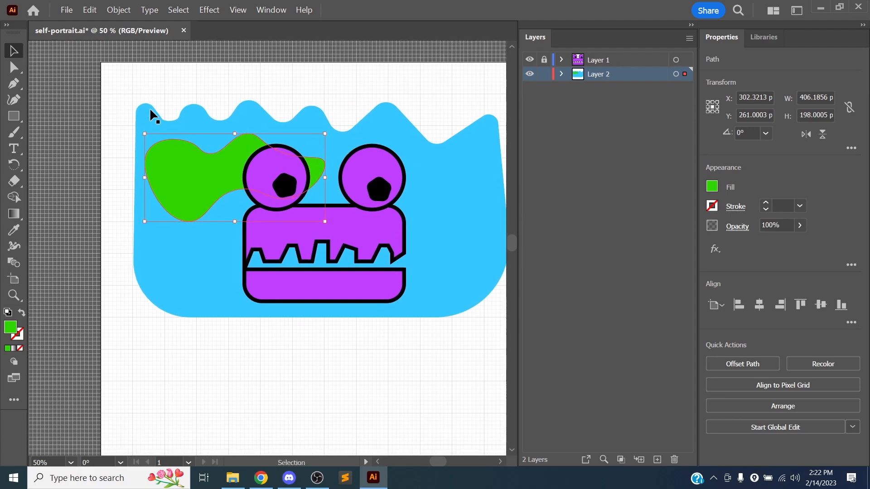
click(15, 101)
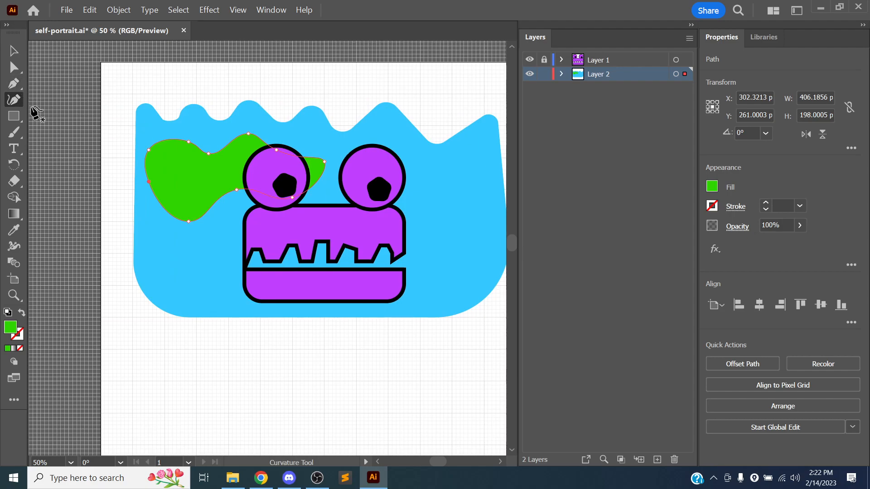
key(ctrl)
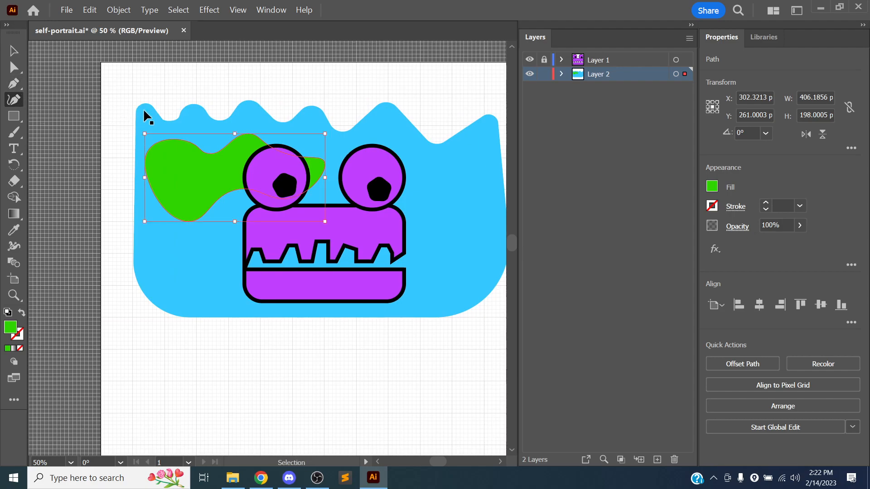
key(ctrl+=)
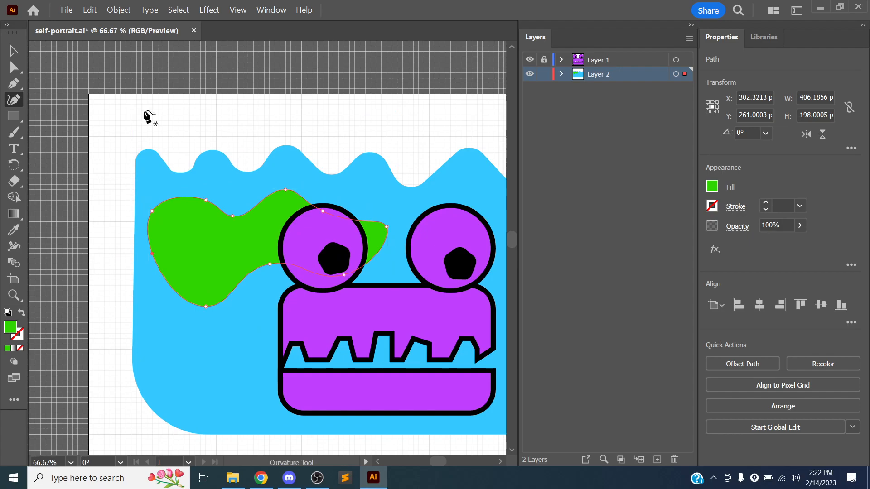
key(ctrl+=)
key(ctrl+minus)
key(ctrl+s)
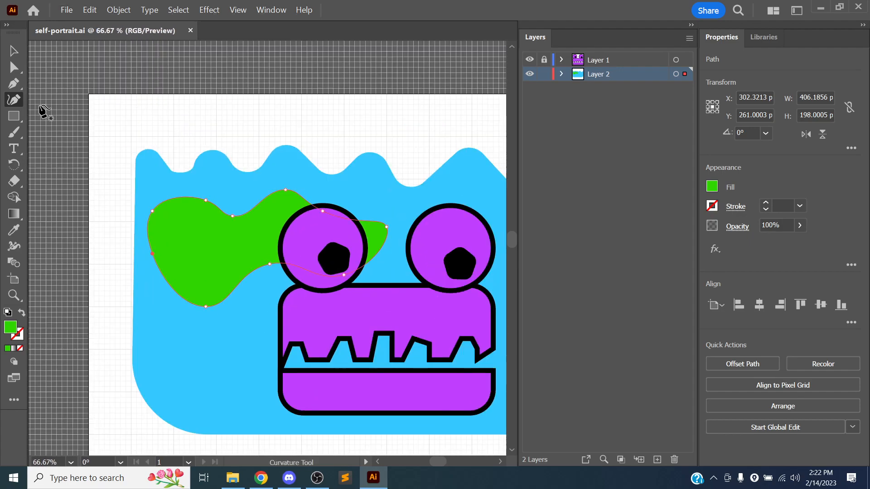
Deselect the green shape, lock Layer 2 and save the self-portrait file
drag(229, 179, 177, 107)
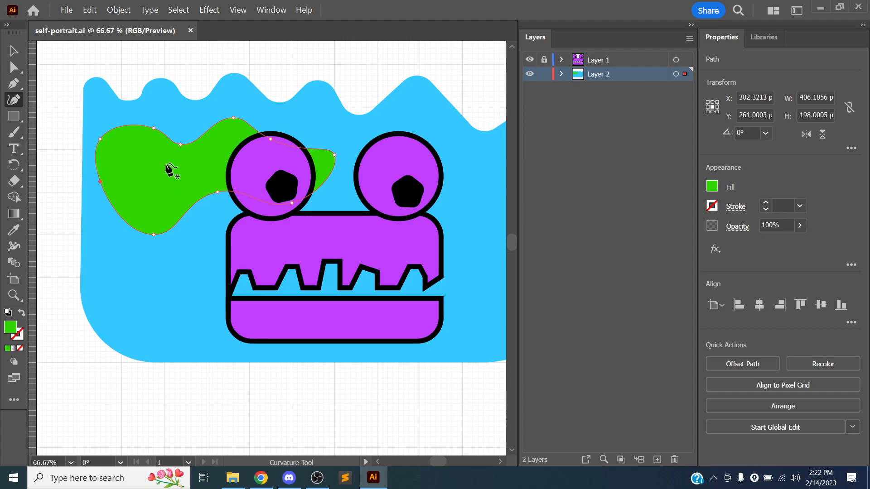
click(9, 58)
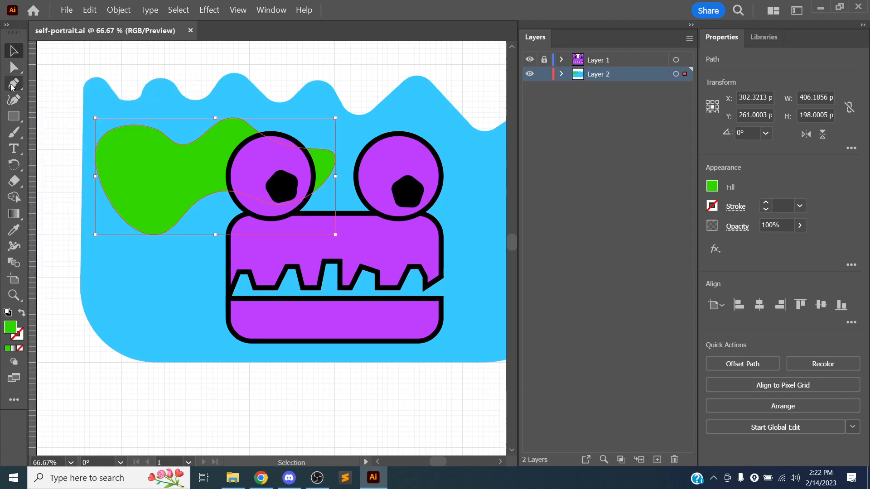
click(14, 68)
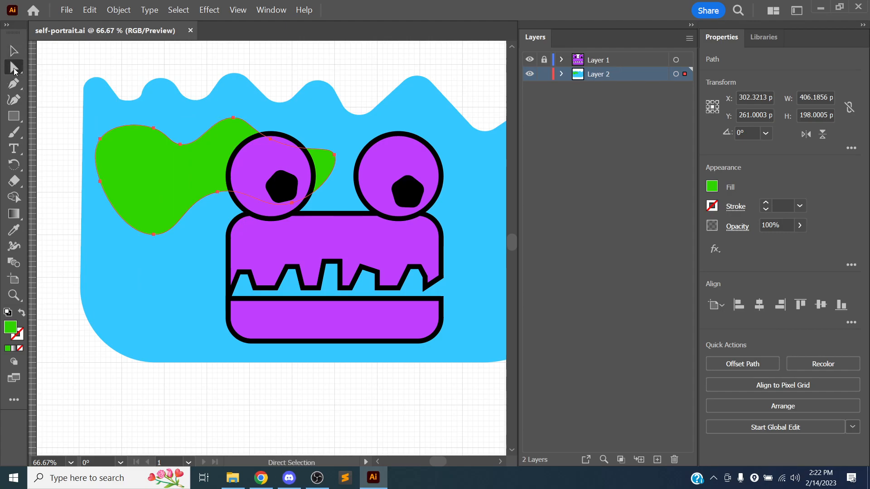
click(13, 52)
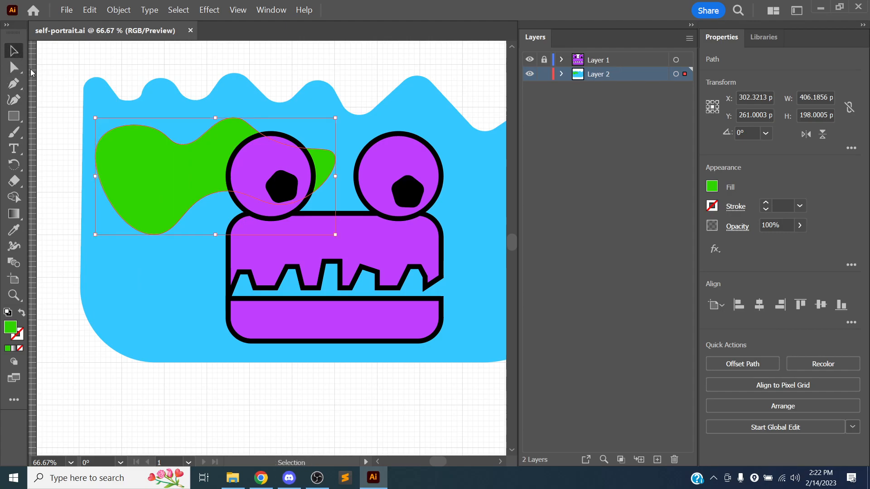
click(133, 79)
drag(366, 121, 324, 97)
click(544, 74)
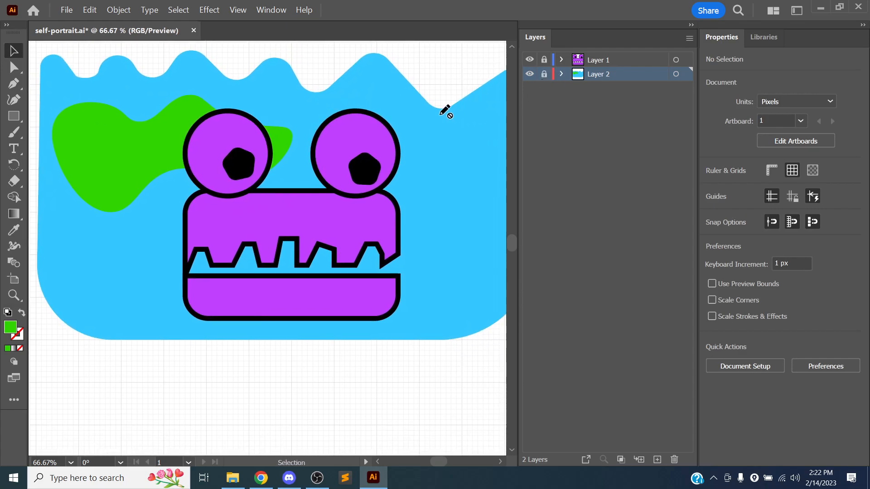
mouse_move(400, 124)
mouse_down()
mouse_move(393, 100)
mouse_move(398, 118)
mouse_up()
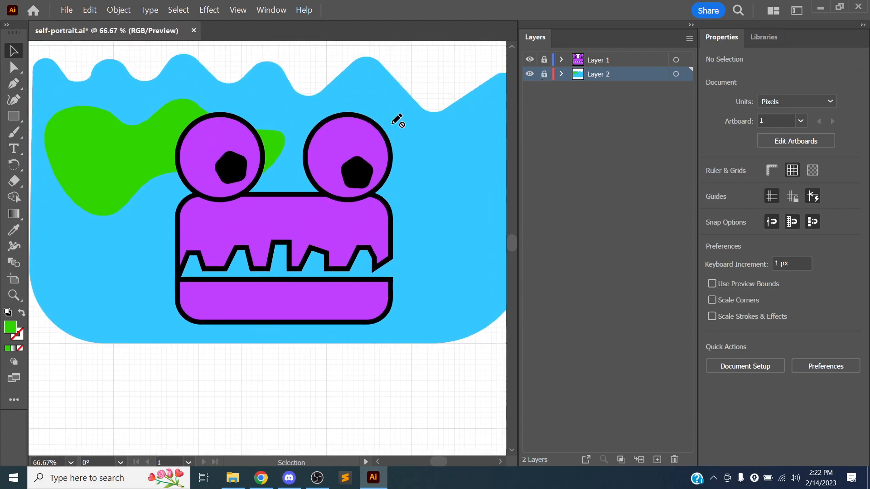
key(ctrl+minus)
key(ctrl+s)
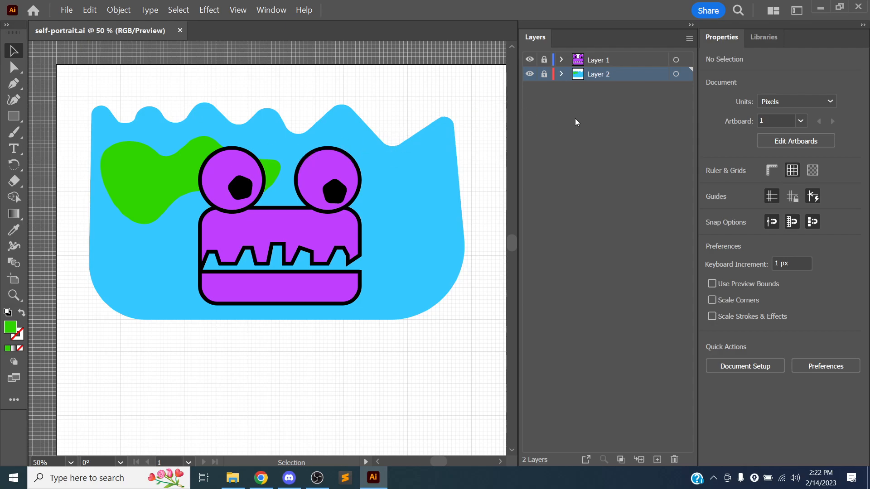
Create a new layer and move it above Layer 1 in the stacking order
click(657, 459)
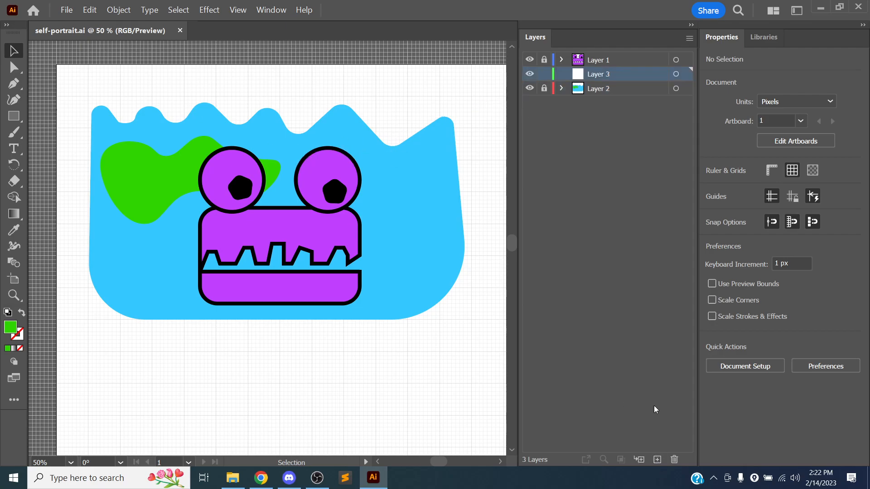
drag(603, 76, 602, 54)
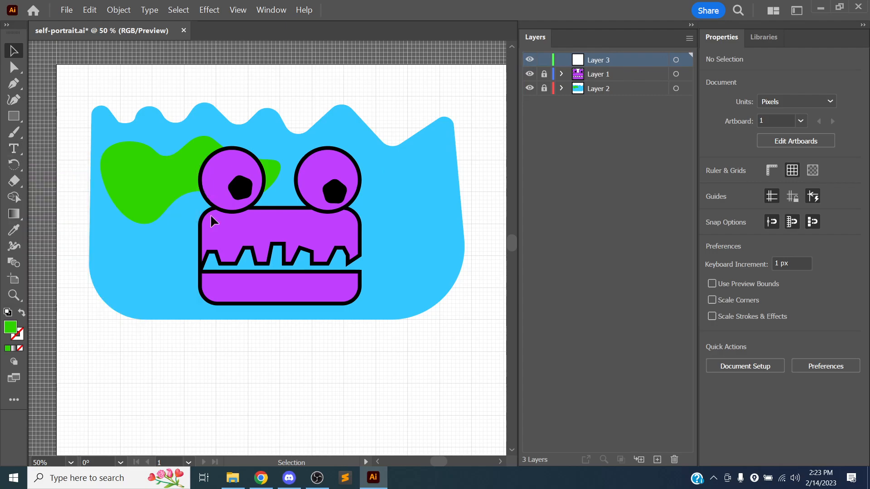
Draw a text area about 504 by 144 px below the blue shape and enter "Hello World!" in it
key(t)
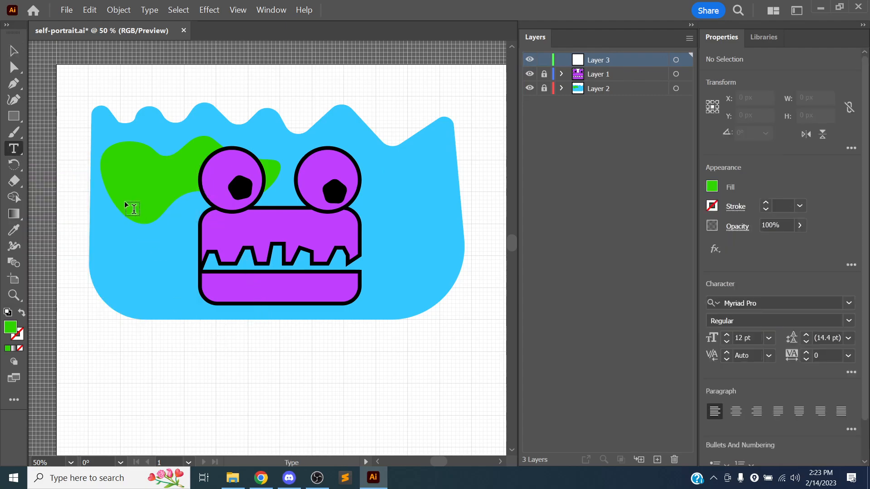
click(14, 148)
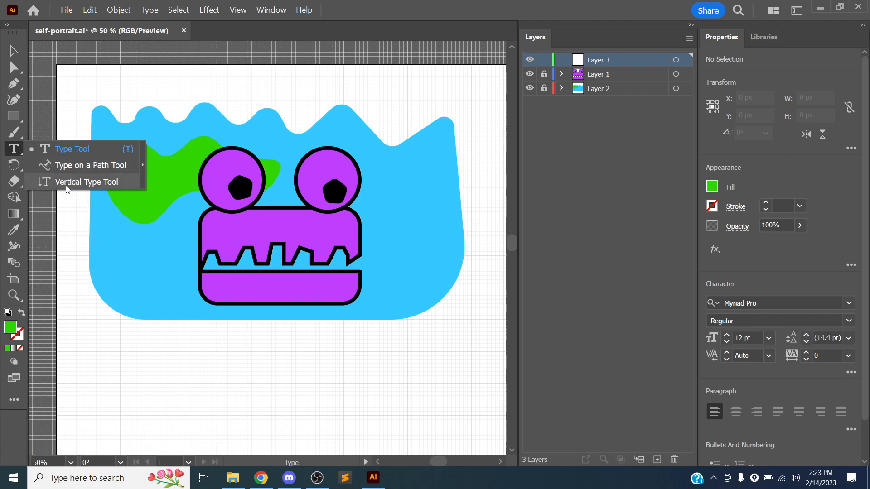
click(54, 150)
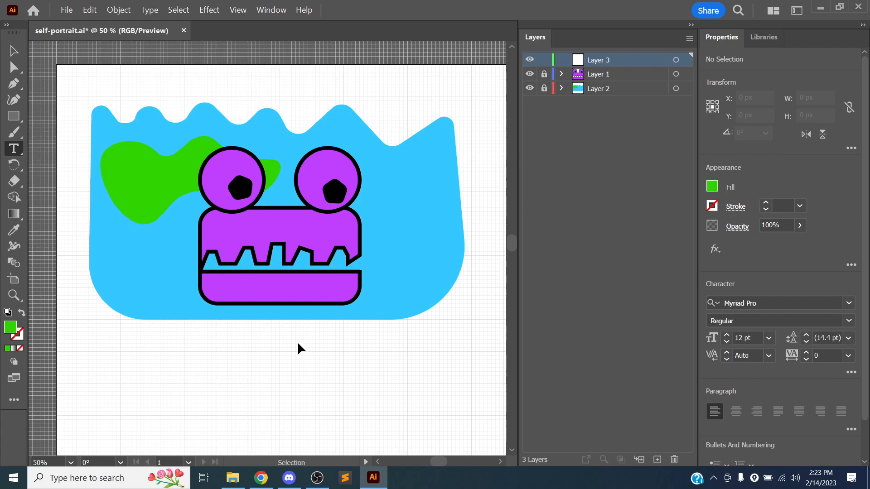
key(ctrl+equal)
scroll(307, 350, down, 3)
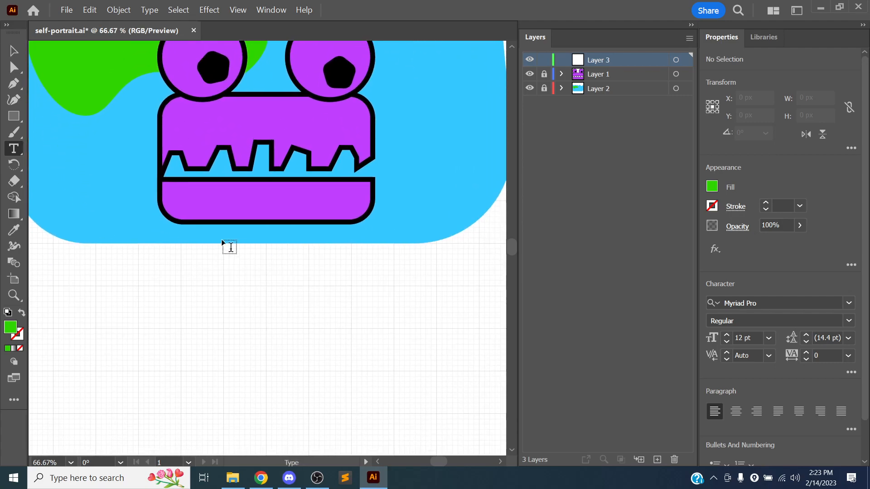
drag(122, 254, 420, 339)
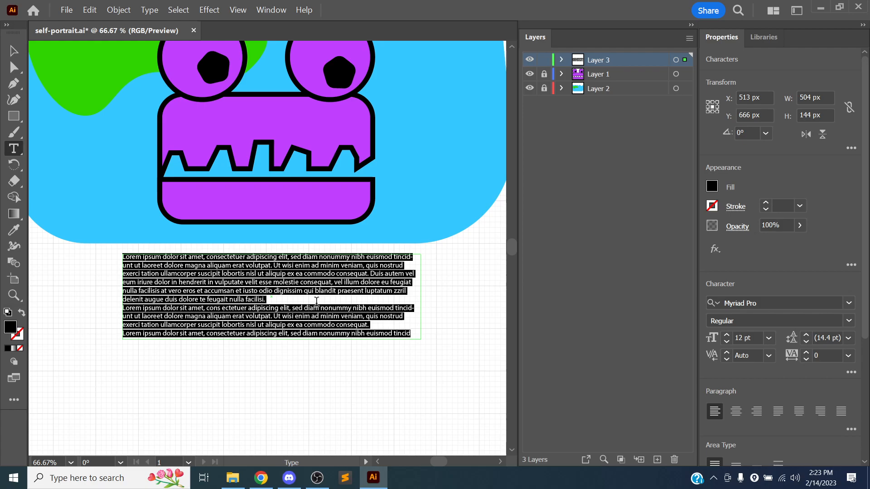
text(Hello World!)
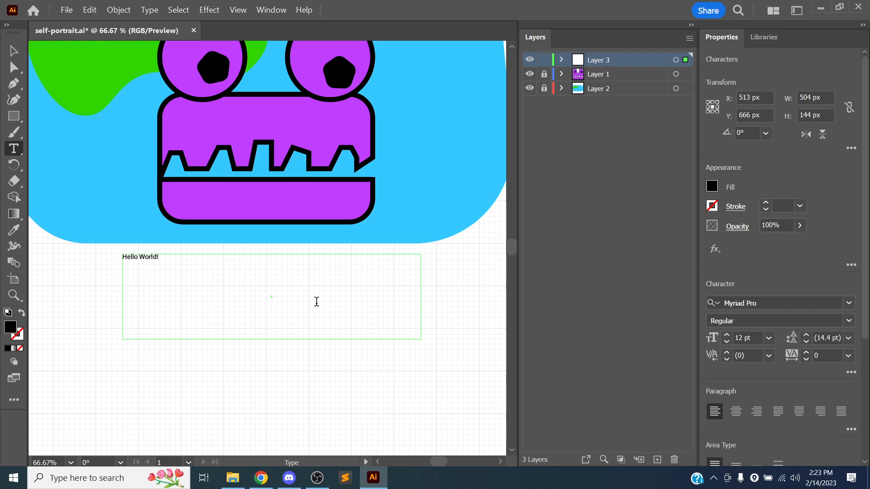
Select the whole "Hello World!" text and fill it with dark magenta
key(ctrl+equal)
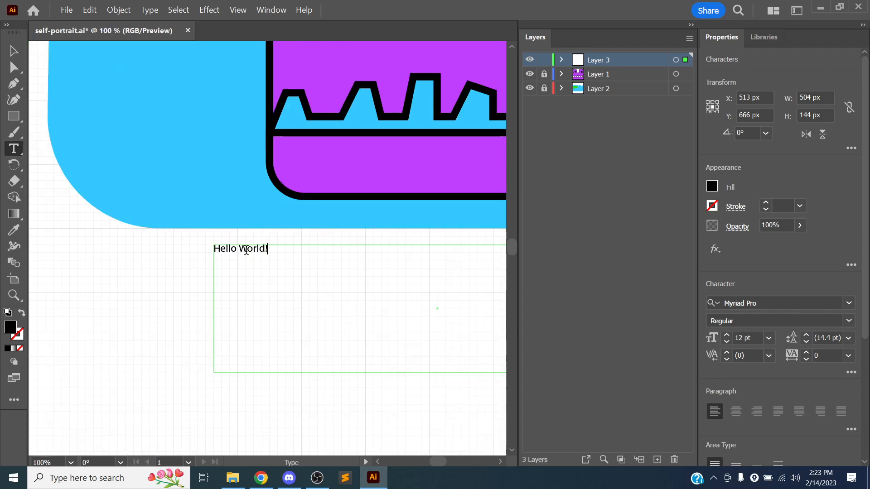
triple_click(243, 247)
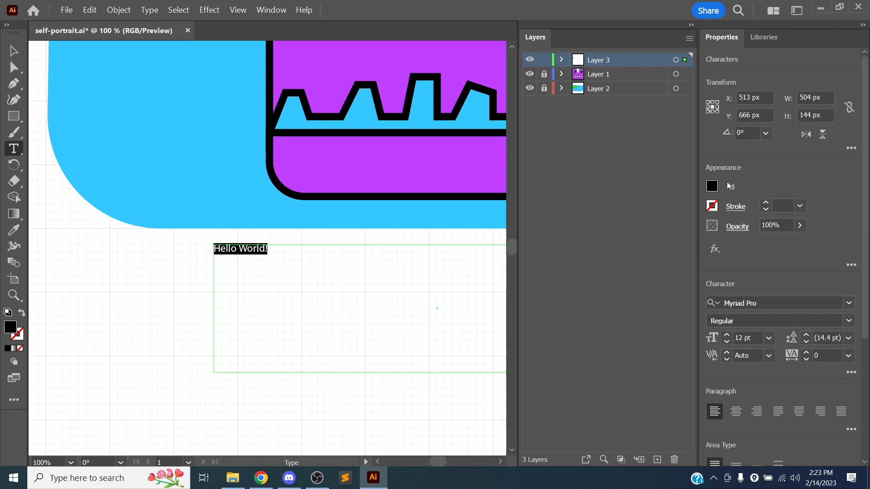
scroll(769, 255, down, 5)
scroll(771, 255, up, 5)
click(716, 189)
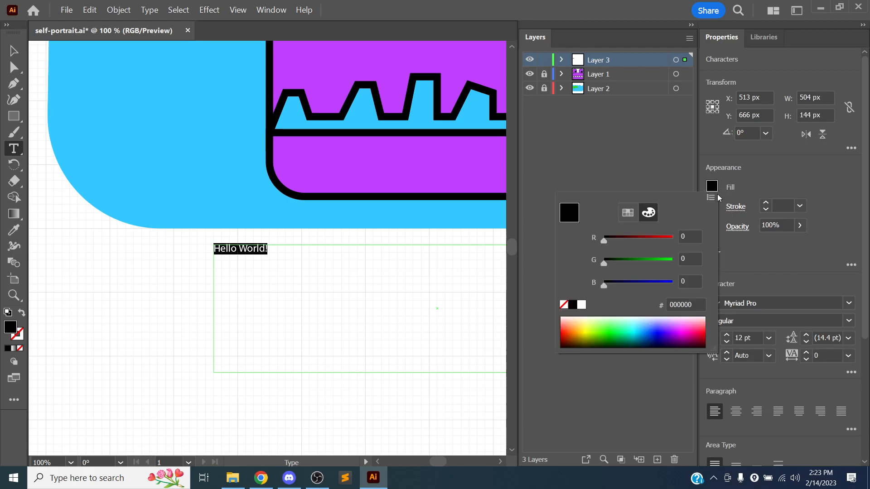
drag(625, 319, 682, 327)
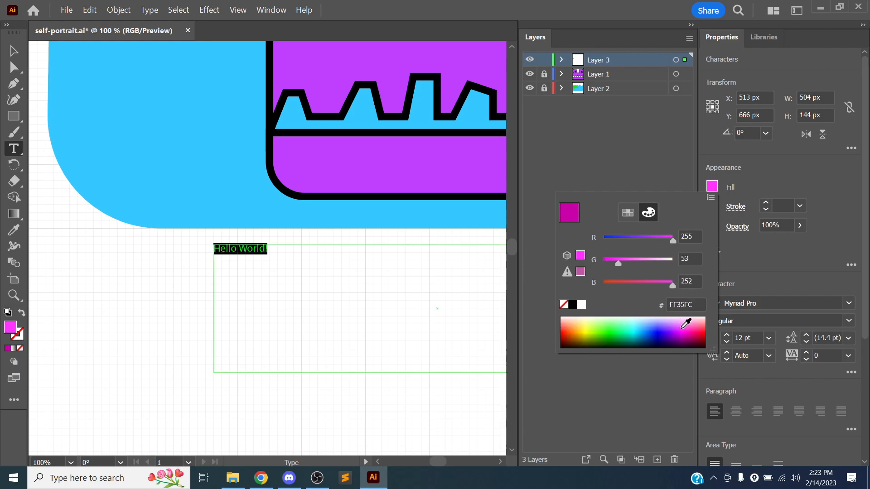
click(685, 335)
click(754, 251)
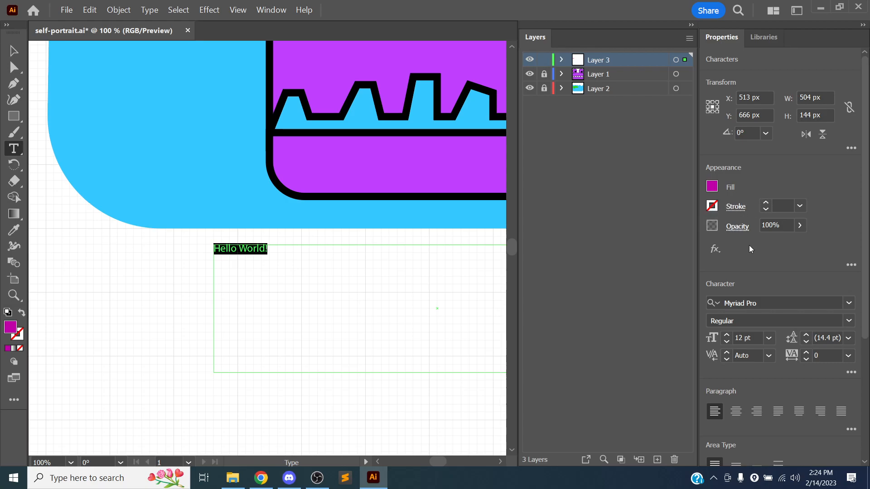
Set the "Hello World!" text to the OCR A Std font at 39 pt
scroll(747, 245, down, 4)
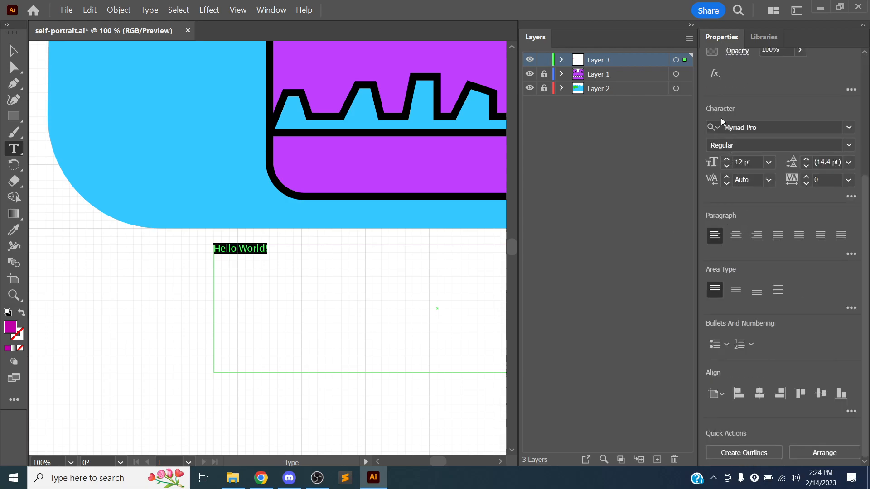
scroll(732, 124, down, 3)
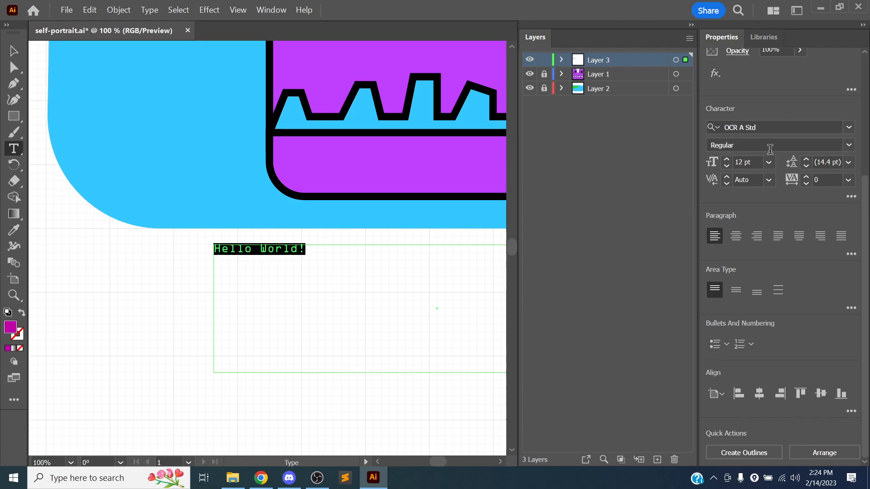
click(727, 161)
click(727, 162)
click(726, 162)
click(727, 161)
click(727, 162)
click(727, 161)
click(727, 162)
click(727, 162)
click(726, 162)
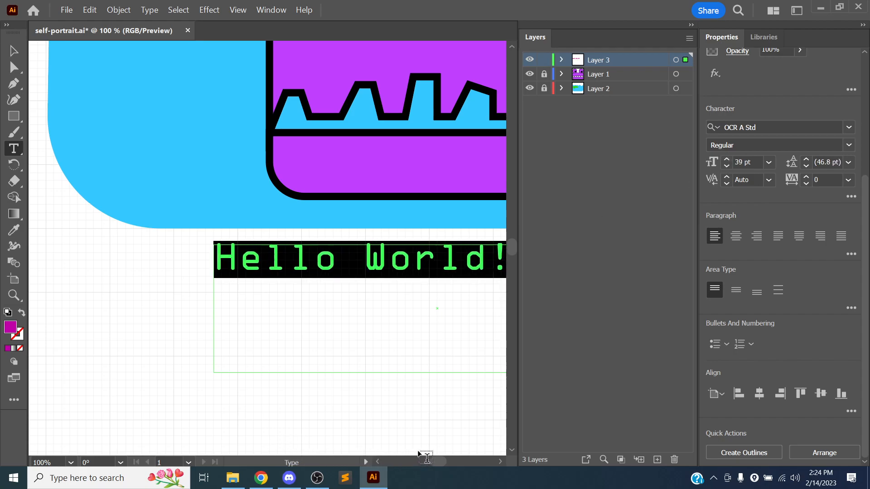
Enlarge the "Hello World!" text to a font size of 76 pt
mouse_move(445, 462)
mouse_down()
mouse_move(466, 462)
mouse_move(446, 462)
mouse_up()
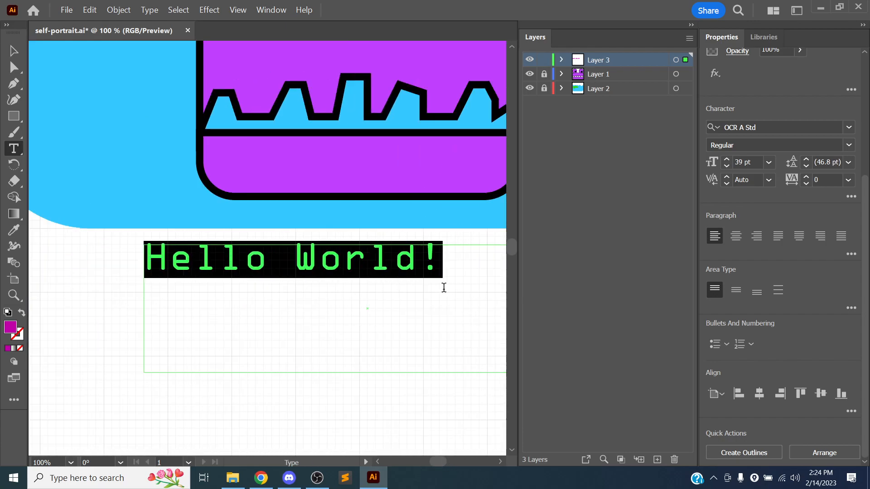
scroll(352, 258, down, 2)
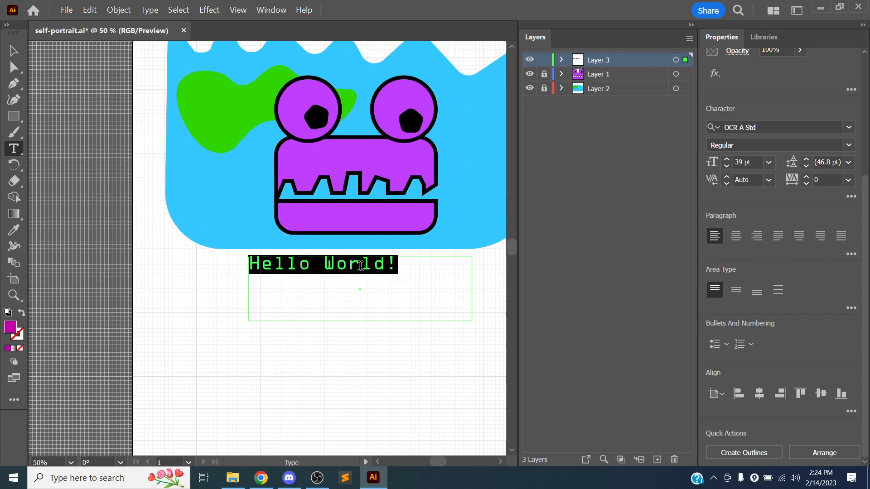
click(726, 161)
click(726, 161)
click(726, 160)
click(726, 161)
click(726, 160)
click(726, 161)
click(726, 160)
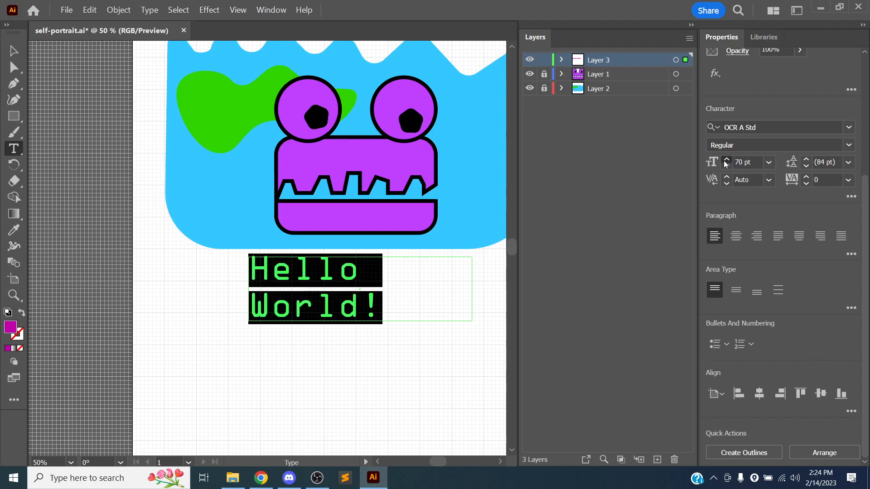
click(727, 160)
click(726, 161)
click(726, 161)
click(726, 160)
click(726, 165)
click(726, 166)
click(727, 166)
click(726, 166)
click(727, 166)
click(726, 166)
click(727, 166)
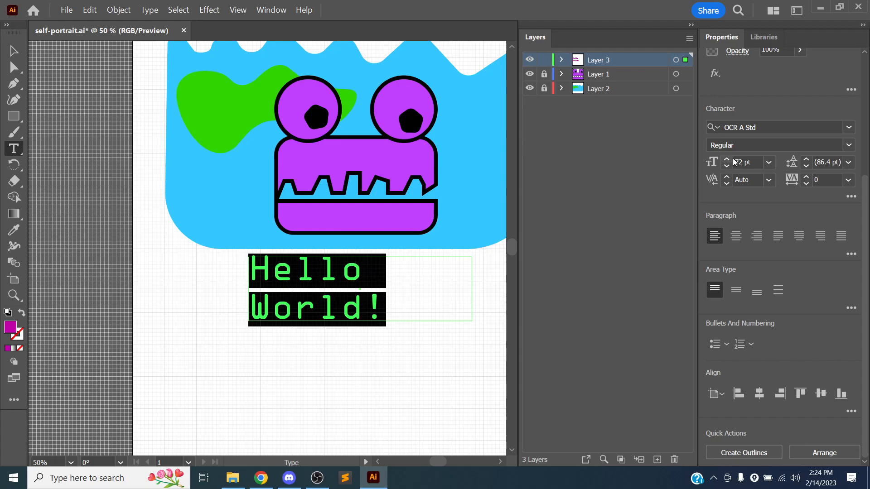
click(727, 160)
click(727, 161)
click(727, 160)
click(726, 161)
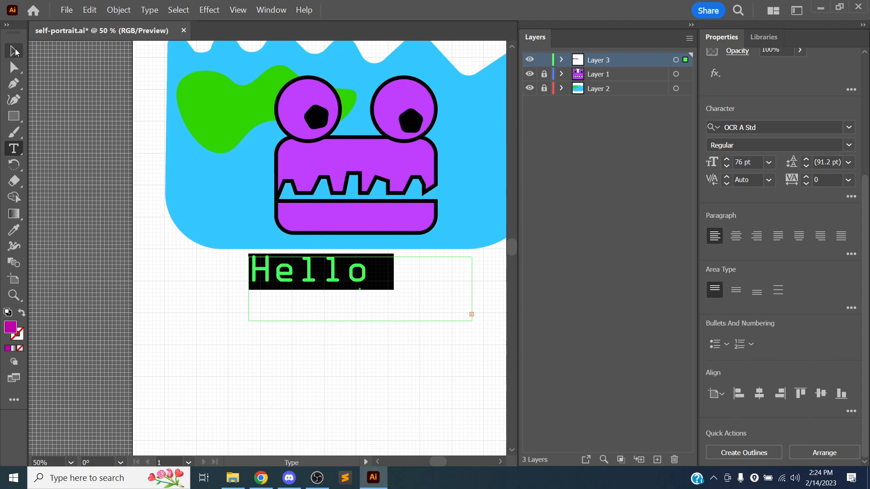
Resize the text frame to about 468 px wide so both lines of "Hello World!" fit, and set the font size to 75 pt
click(14, 50)
drag(352, 365, 278, 314)
drag(288, 272, 287, 306)
drag(397, 310, 382, 274)
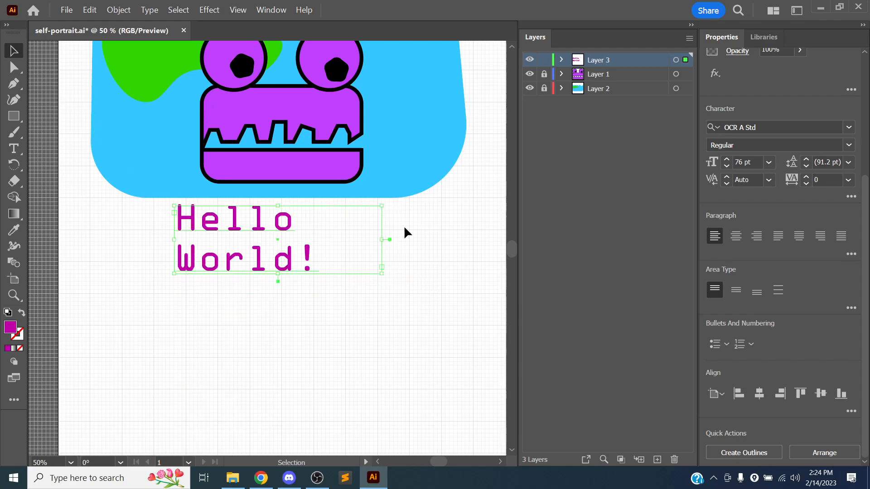
scroll(757, 163, down, 1)
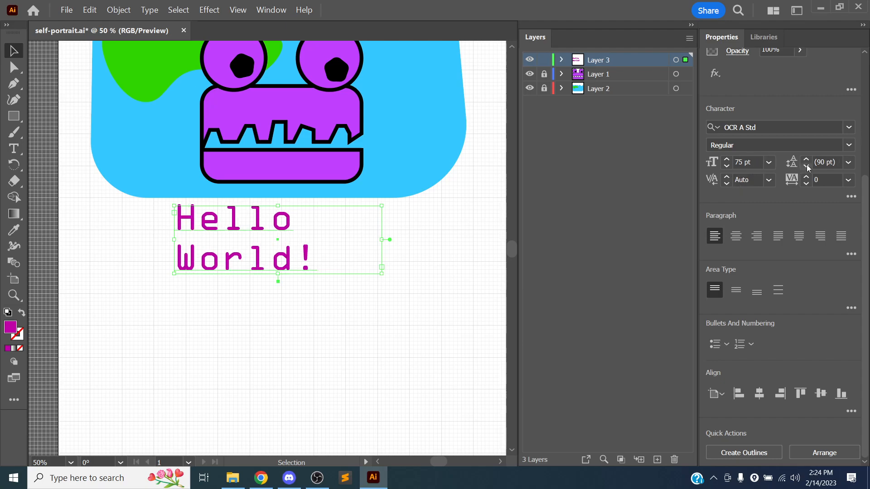
Extend the text frame's height to 216 px and set the "Hello World!" text's leading to 82 pt
click(792, 164)
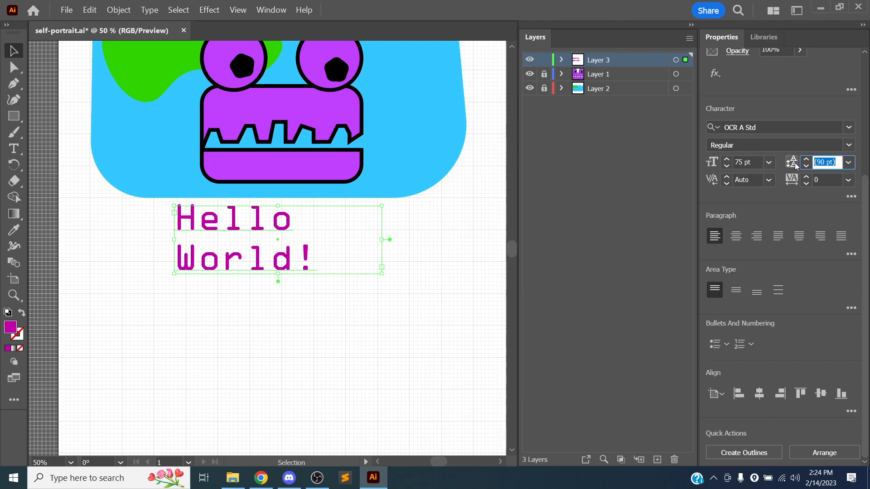
text(90)
key(Return)
scroll(806, 163, up, 10)
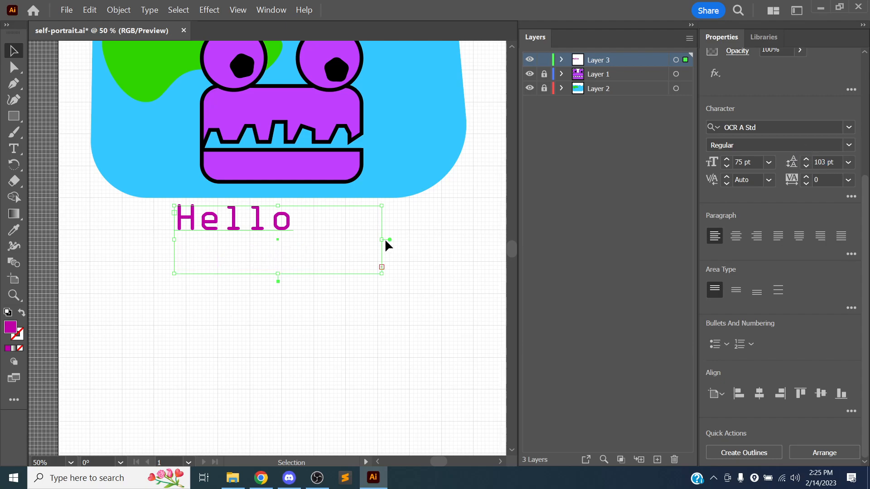
drag(277, 274, 284, 302)
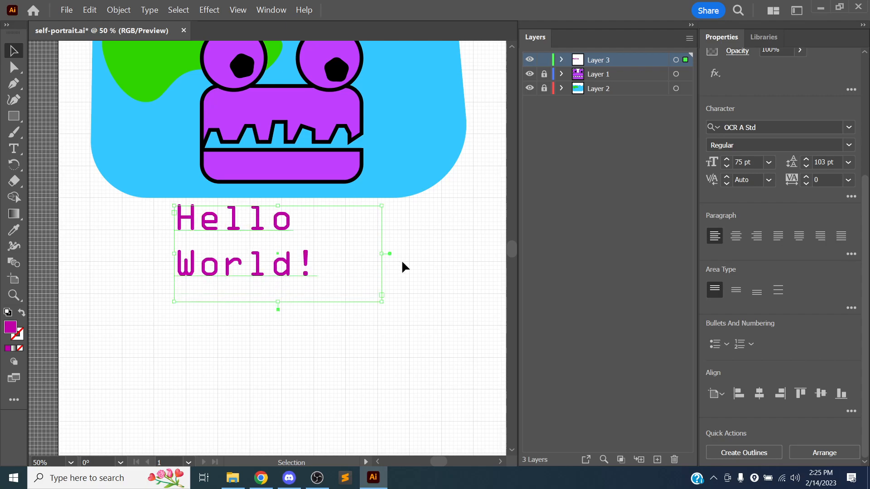
scroll(807, 167, down, 12)
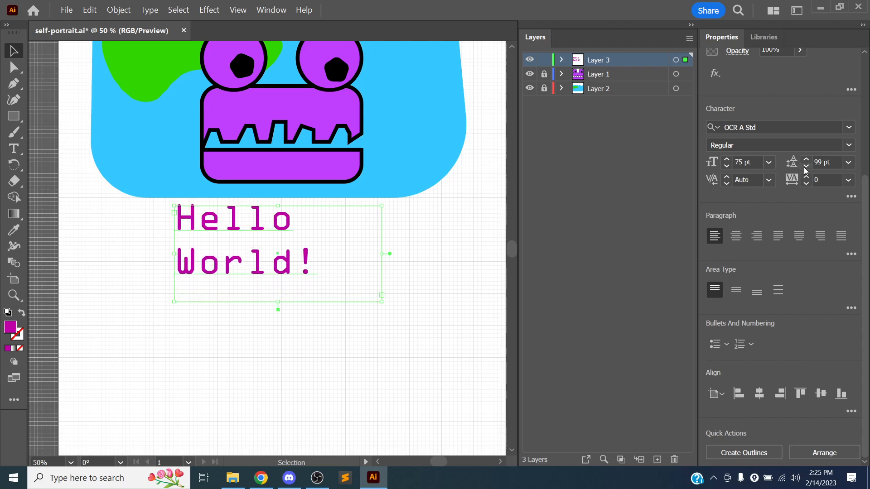
scroll(807, 167, down, 8)
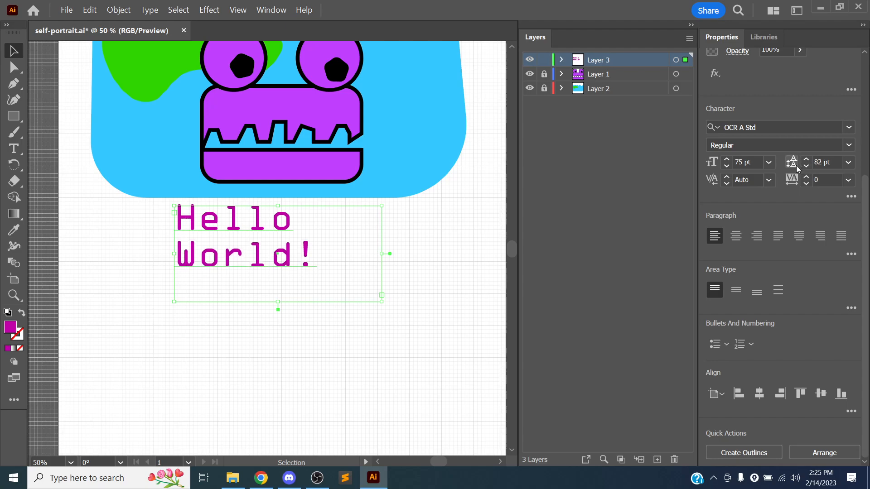
click(791, 165)
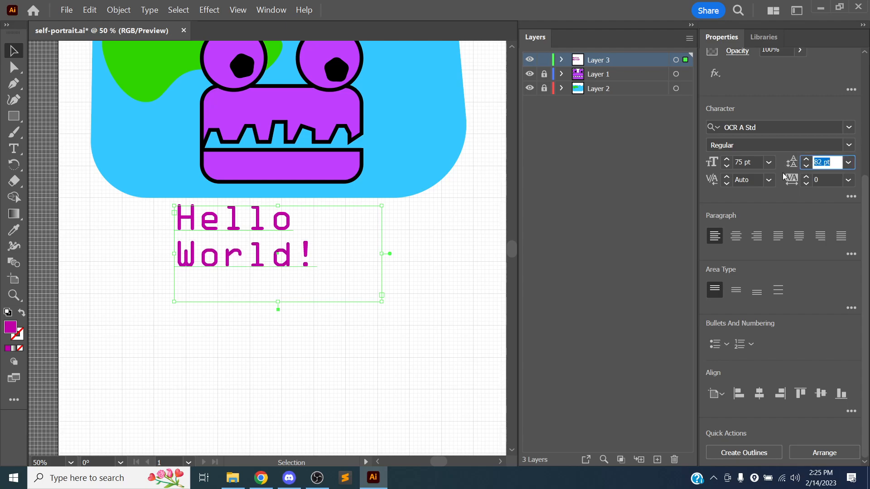
Try to increase the kerning of the whole "Hello World!" text
click(712, 180)
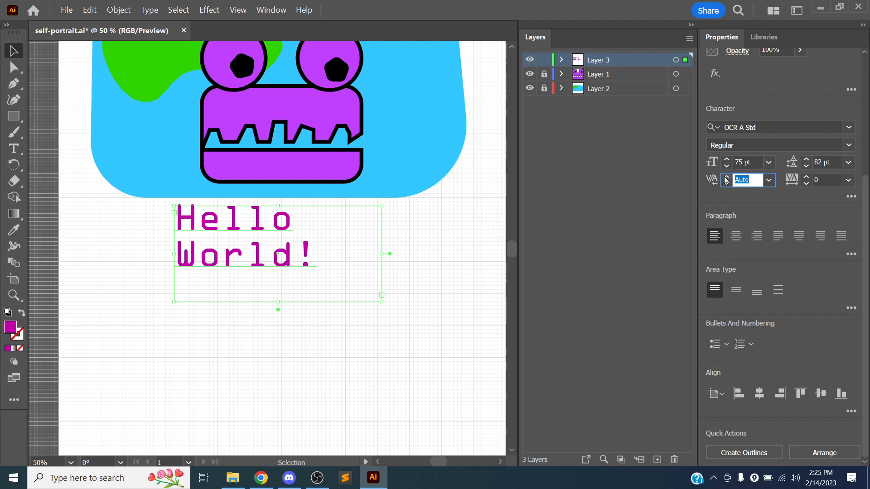
click(726, 177)
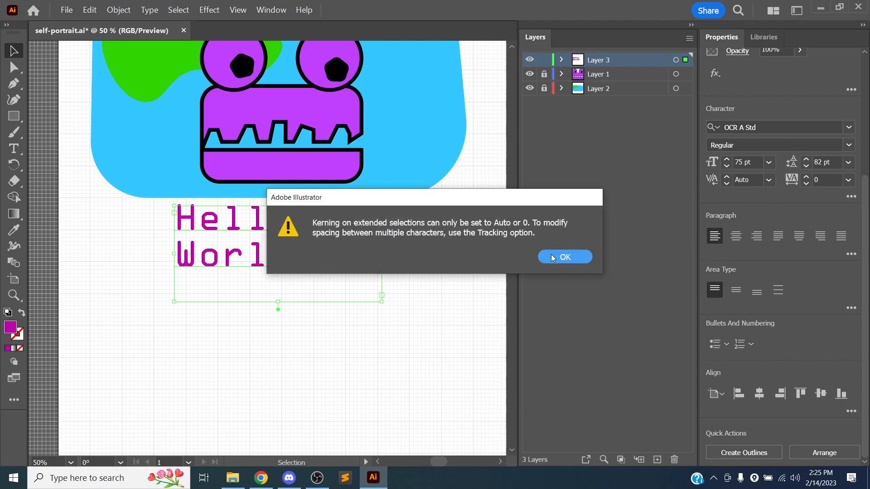
click(552, 257)
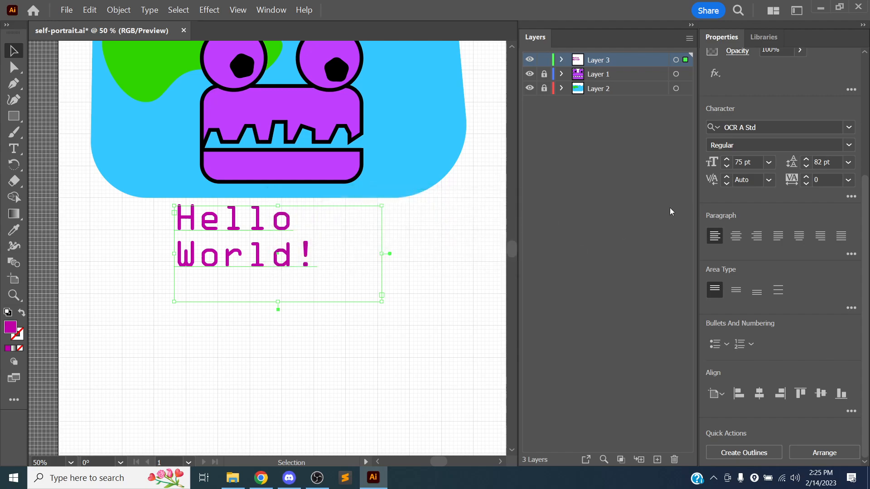
Tighten the letter spacing of the "Hello World!" text to a tracking of -100
click(808, 178)
click(808, 177)
click(808, 177)
click(808, 178)
click(808, 177)
click(808, 177)
click(808, 177)
click(808, 177)
drag(808, 177, 809, 185)
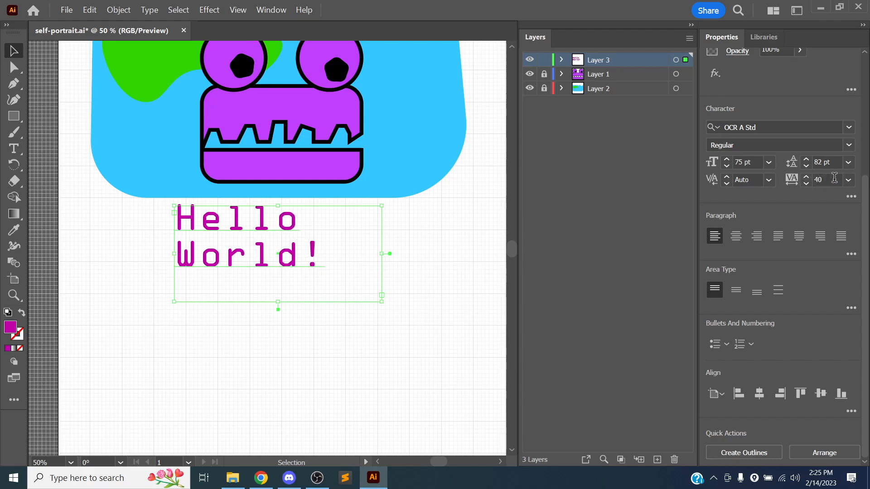
click(848, 180)
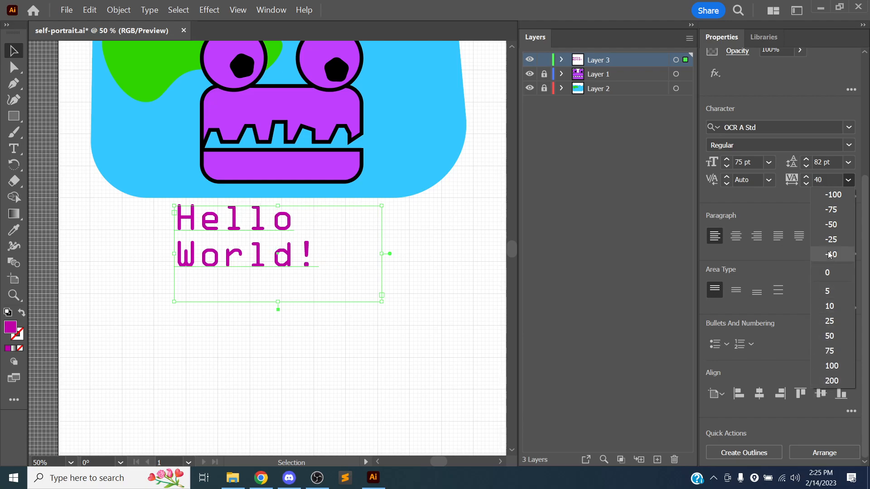
click(833, 195)
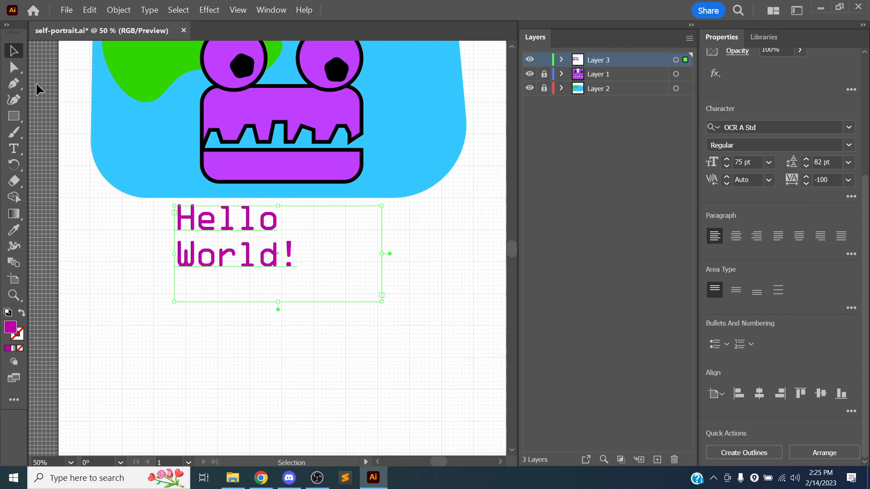
Try reshaping the text frame into an irregular outline by moving its corner points and rounding its lower edge with Direct Selection
click(14, 67)
click(378, 211)
click(380, 211)
mouse_move(381, 206)
mouse_down()
mouse_move(319, 209)
mouse_move(385, 219)
mouse_up()
click(193, 320)
drag(178, 314, 180, 349)
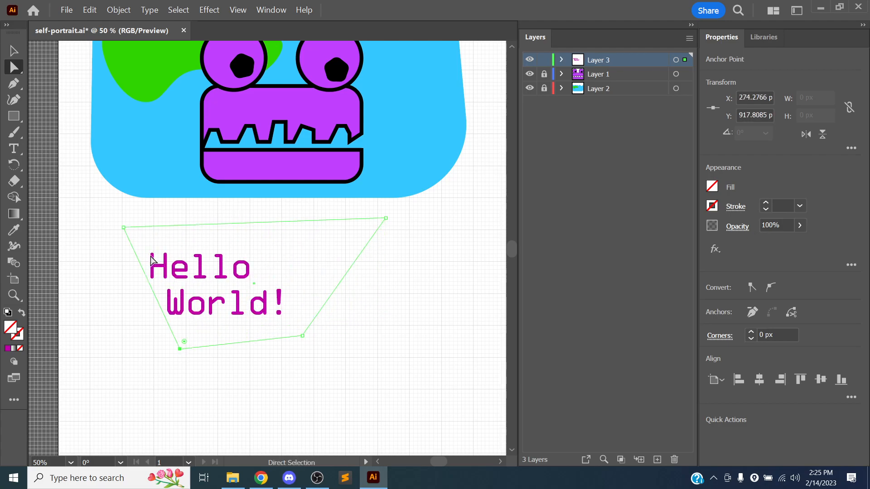
drag(387, 219, 274, 265)
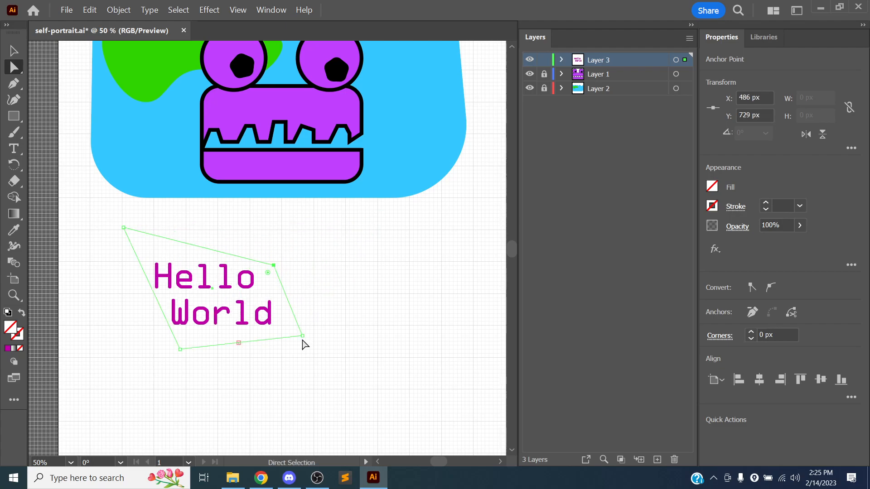
drag(303, 336, 209, 287)
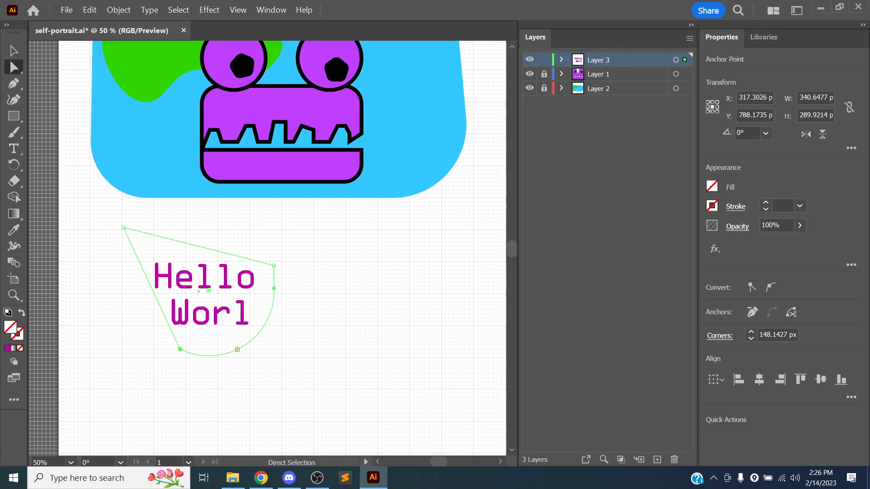
drag(274, 266, 322, 250)
drag(274, 290, 330, 307)
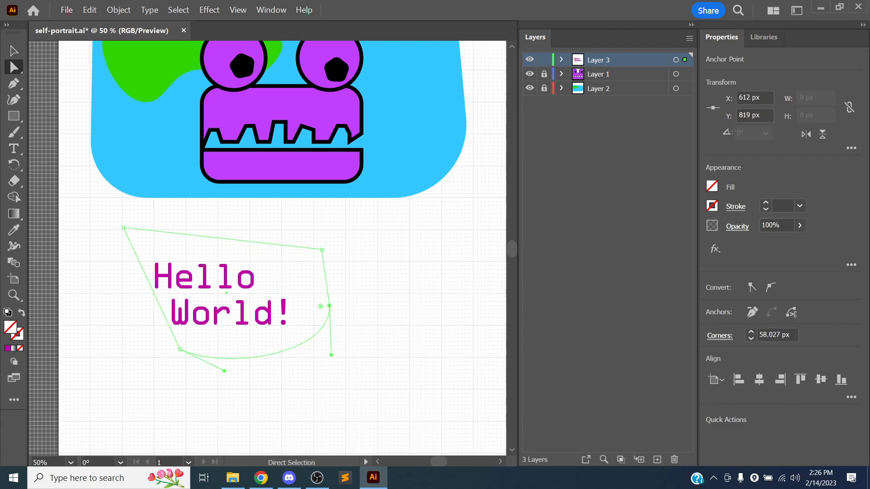
Undo all the text frame reshaping back to the original rectangular frame
key(ctrl+z)
key(ctrl+z)
key(ctrl+z)
key(ctrl+z)
key(ctrl+z)
key(ctrl+z)
key(ctrl+z)
key(ctrl+z)
key(ctrl+z)
key(ctrl+z)
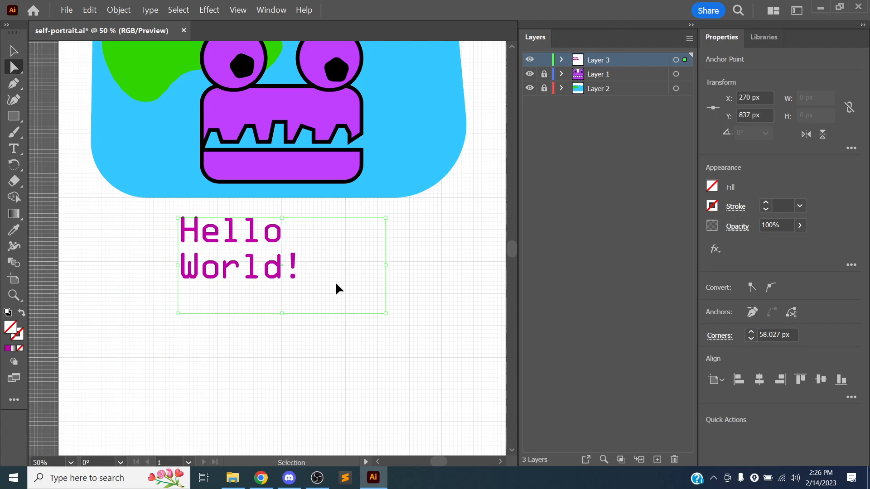
key(ctrl+z)
key(ctrl+z)
key(ctrl+z)
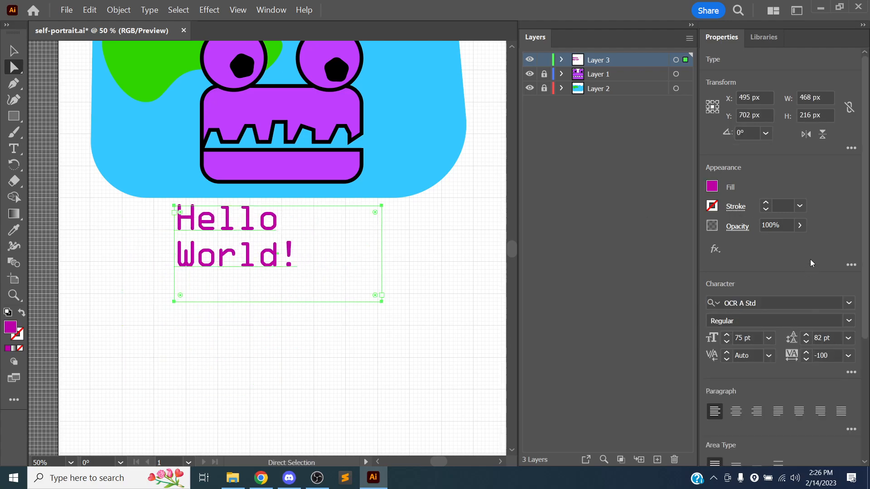
Compare the right-aligned and justified paragraph options on the "Hello World!" text and settle on centre alignment
scroll(810, 256, down, 3)
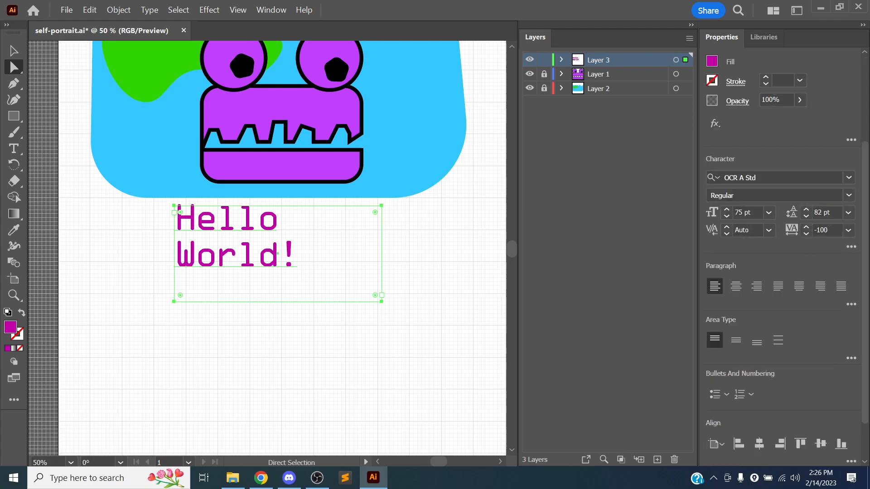
click(735, 291)
click(760, 289)
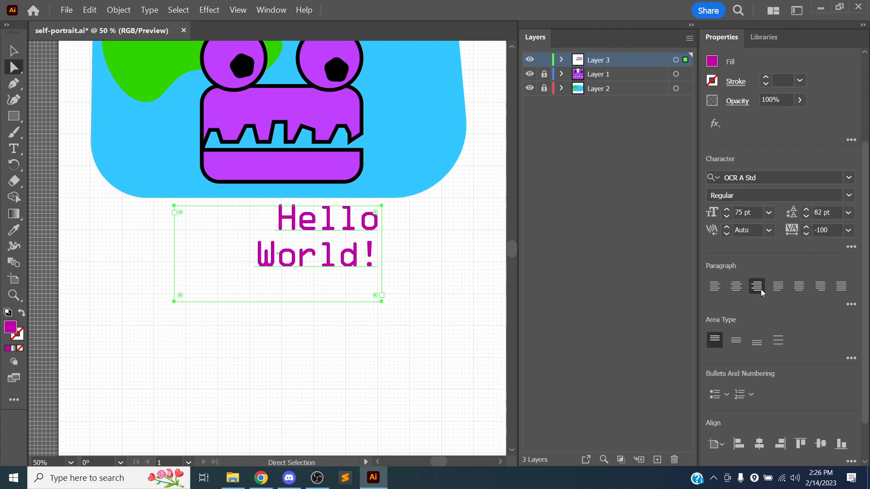
click(778, 287)
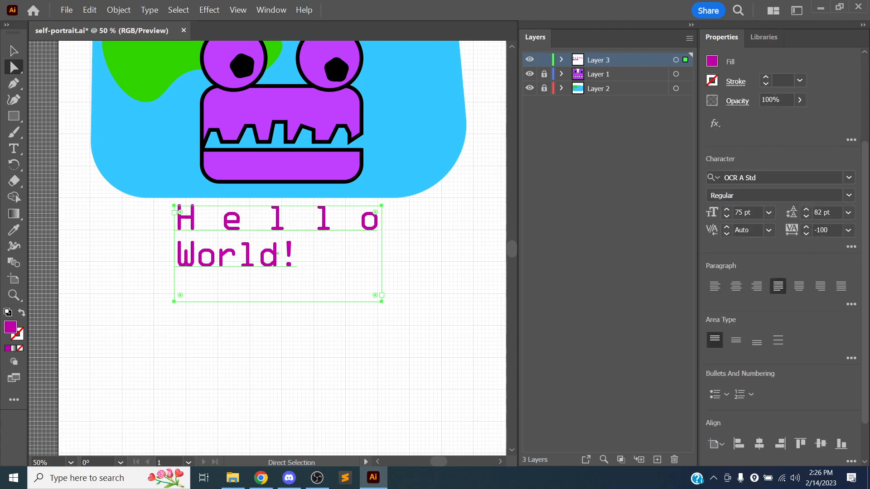
click(801, 290)
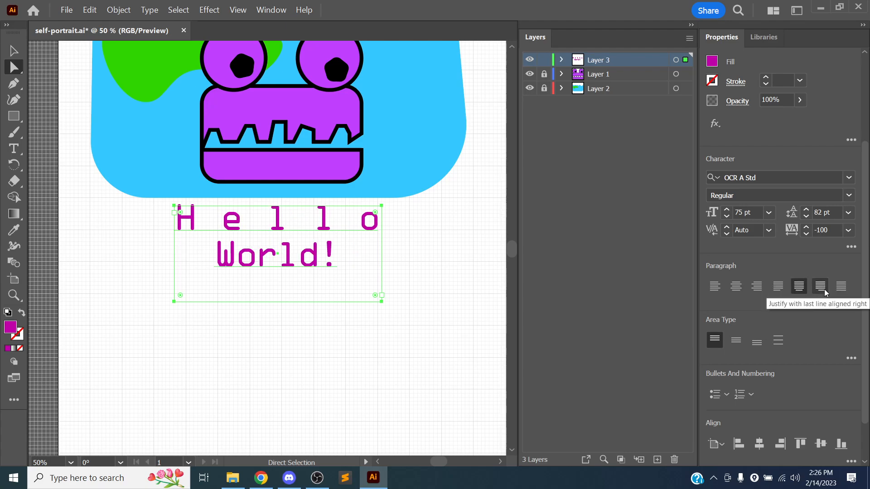
click(821, 287)
click(841, 287)
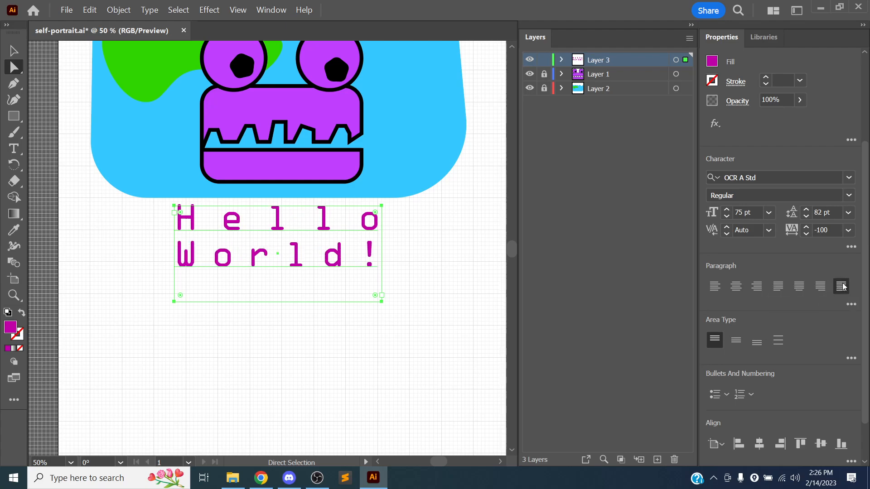
click(740, 288)
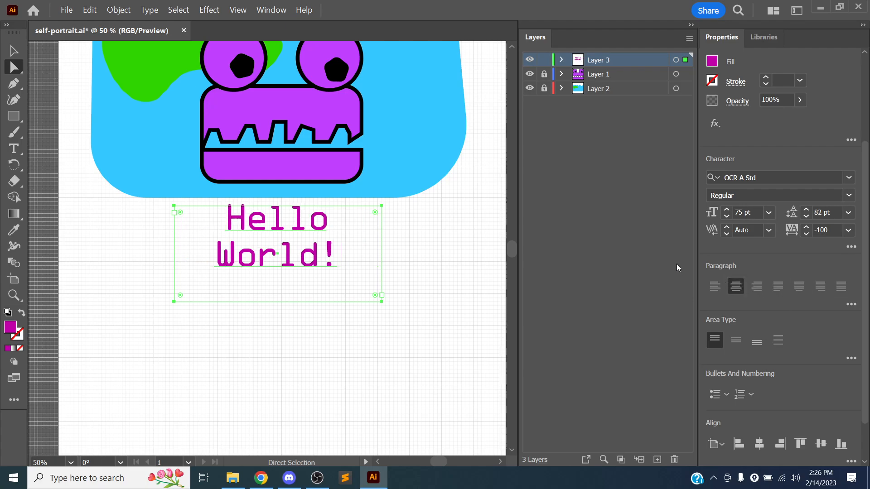
Try to delete the trailing space after "Hello" on the first line of the text
double_click(337, 254)
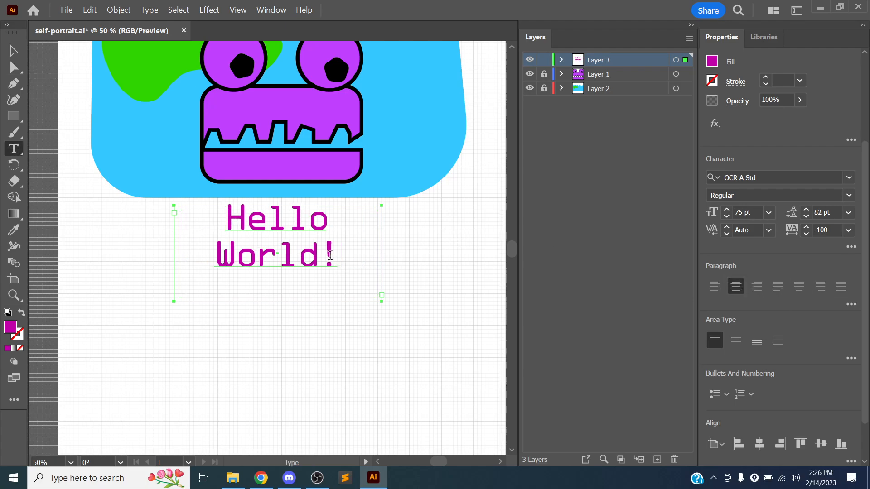
drag(353, 250, 208, 216)
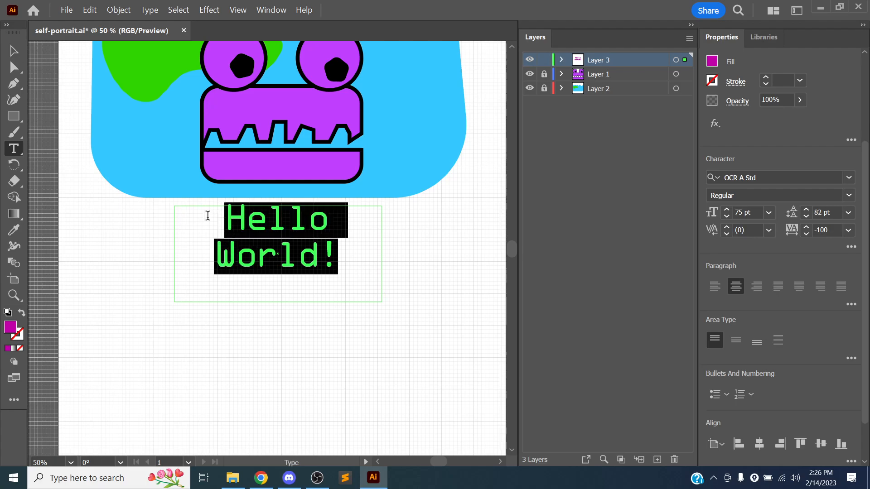
click(308, 218)
click(342, 230)
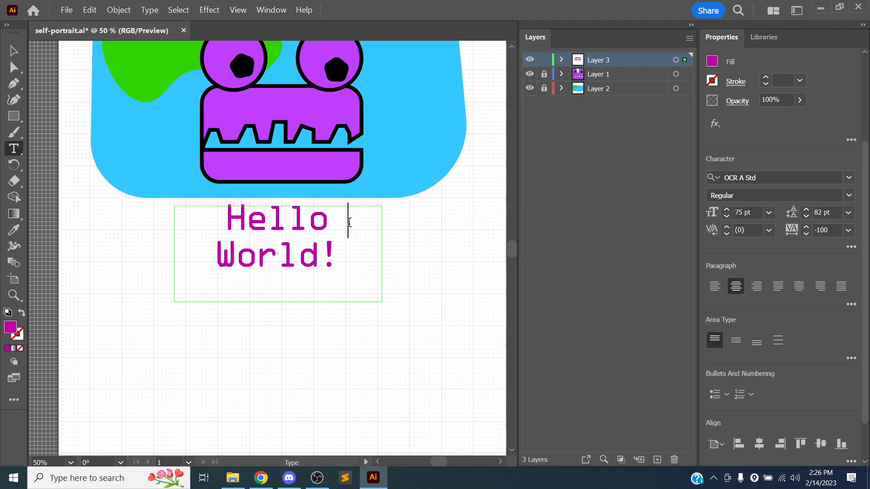
key(BackSpace)
click(10, 57)
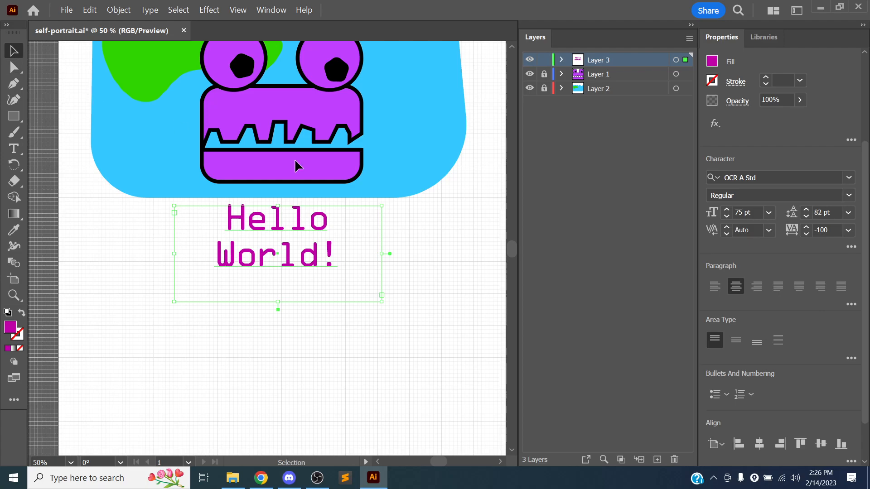
Move the "Hello World!" text frame straight down by 18 px to Y 720 px, clear of the blue shape
click(434, 266)
key(ctrl+equal)
key(ctrl+equal)
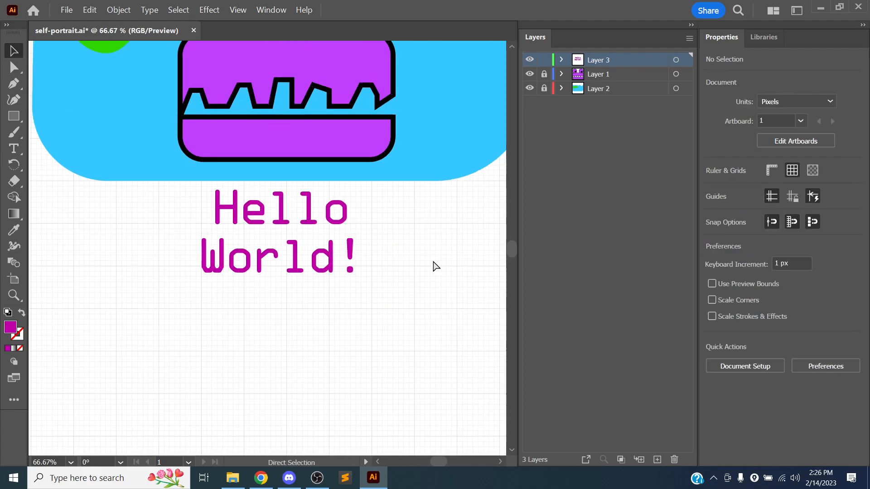
mouse_move(288, 188)
mouse_down()
mouse_move(295, 214)
mouse_move(295, 202)
mouse_up()
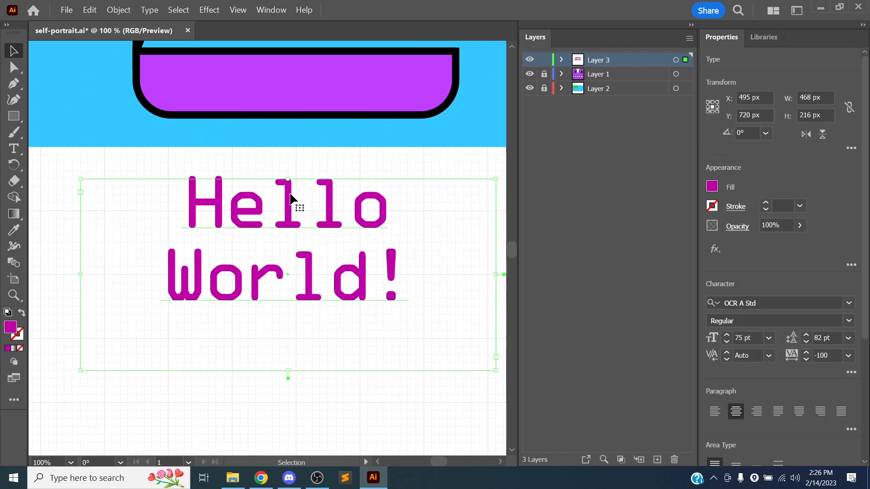
key(ctrl+minus)
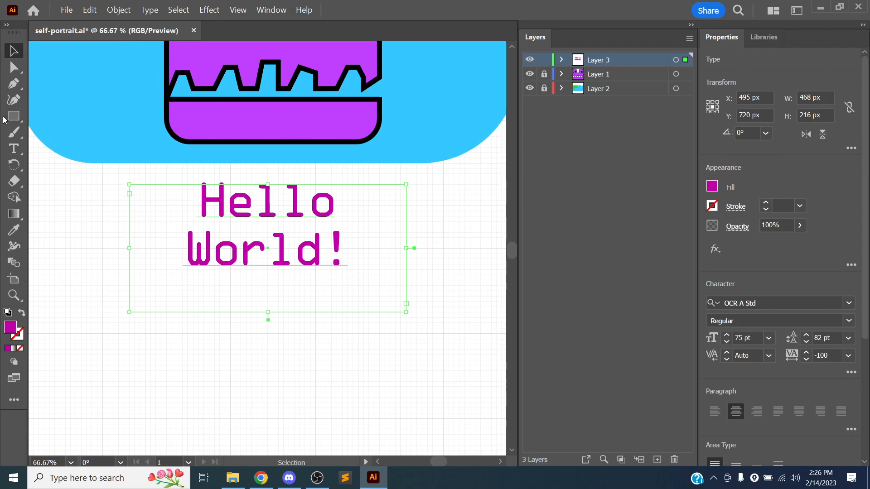
key(t)
triple_click(259, 206)
click(293, 212)
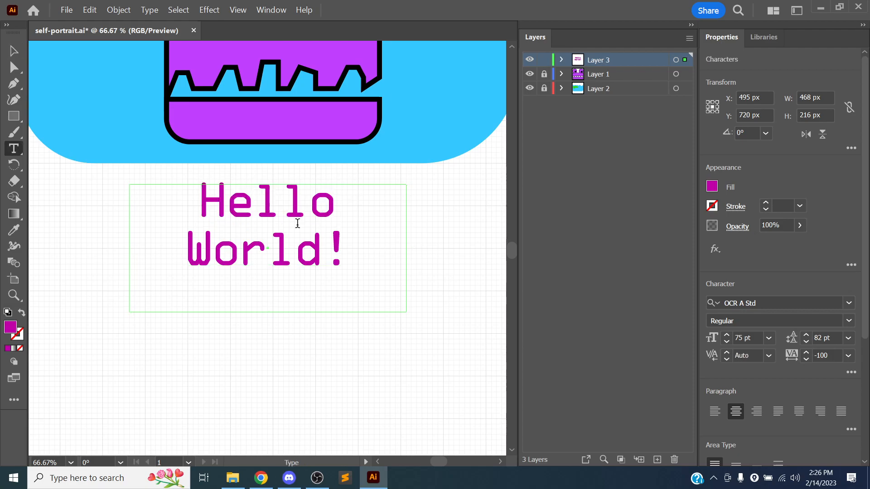
click(13, 70)
click(14, 53)
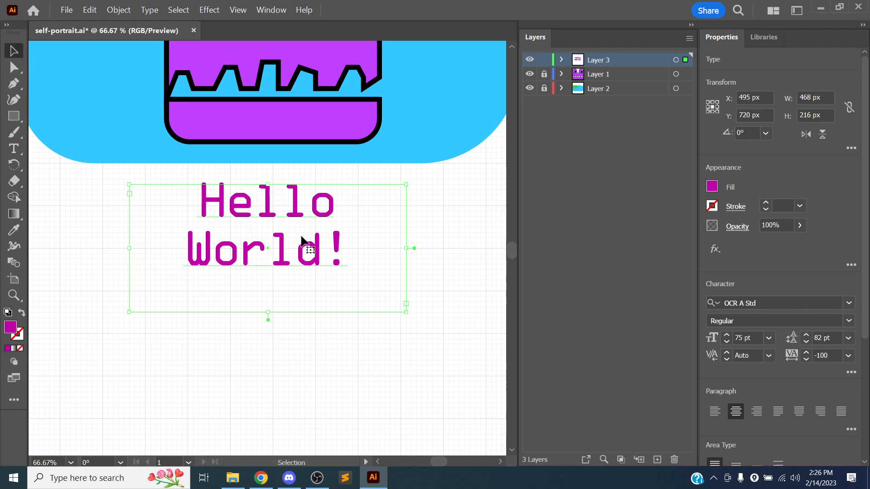
Browse the font list with live previews on the "Hello World!" text and change its font to Retrocycles
click(852, 302)
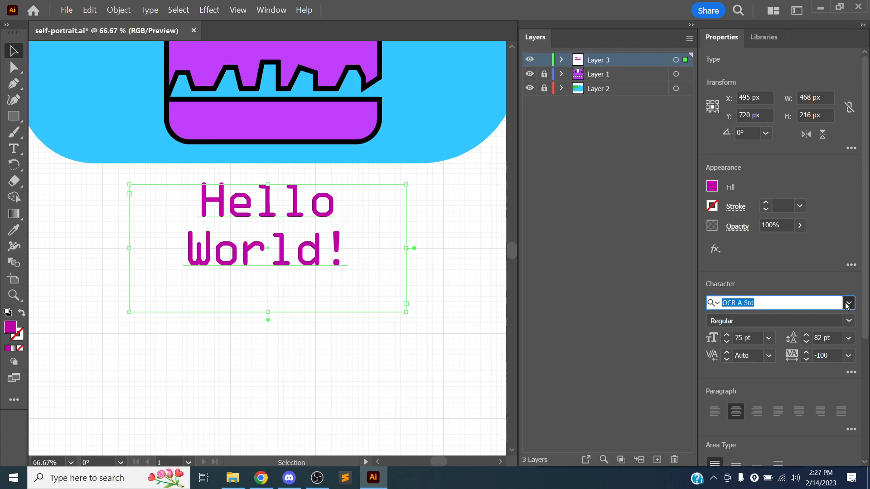
scroll(780, 390, down, 15)
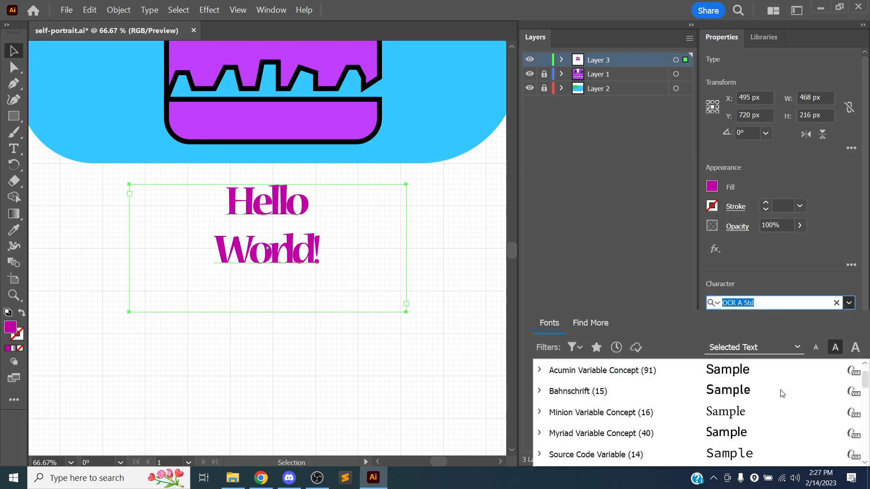
scroll(780, 387, down, 20)
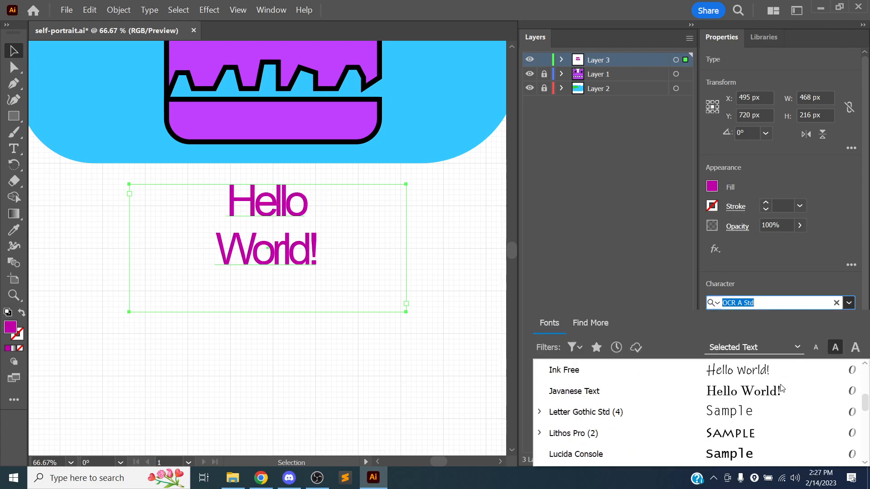
scroll(782, 388, down, 3)
scroll(780, 386, up, 20)
scroll(778, 384, up, 20)
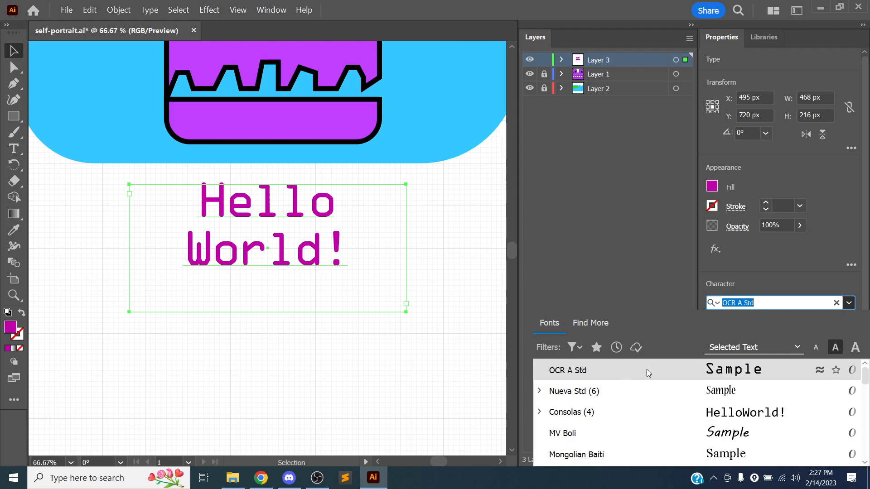
scroll(726, 376, down, 10)
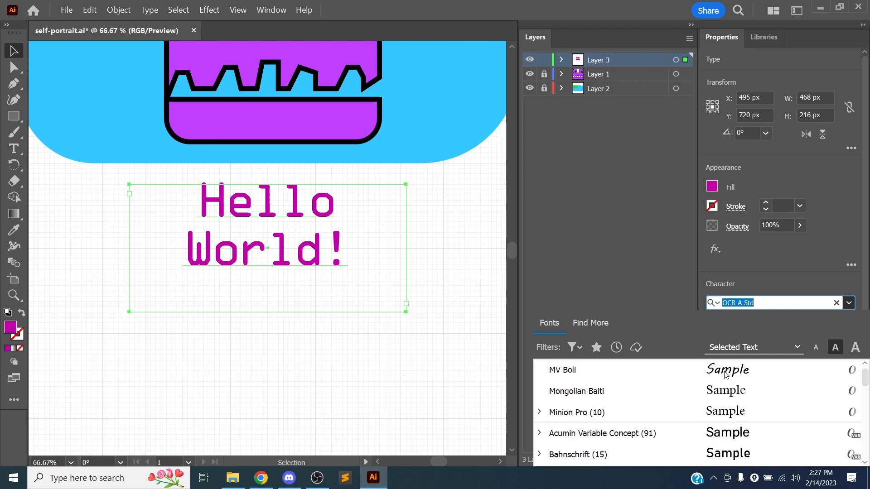
scroll(725, 383, up, 3)
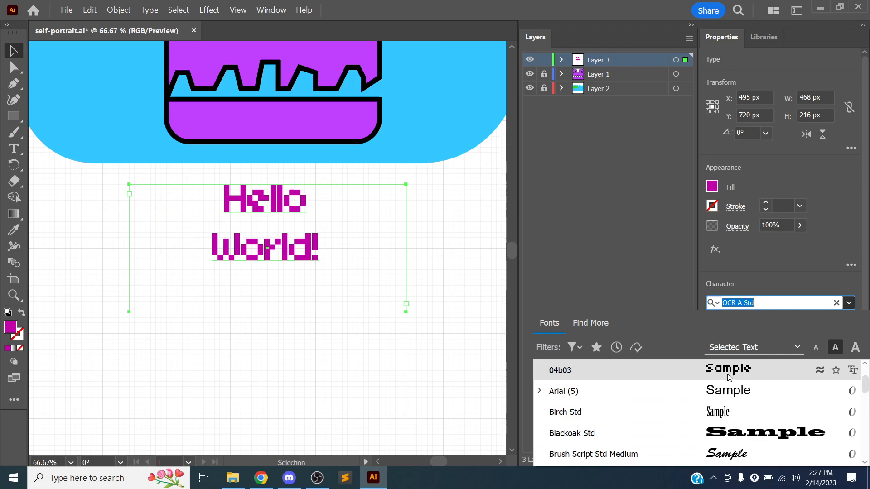
scroll(727, 374, down, 3)
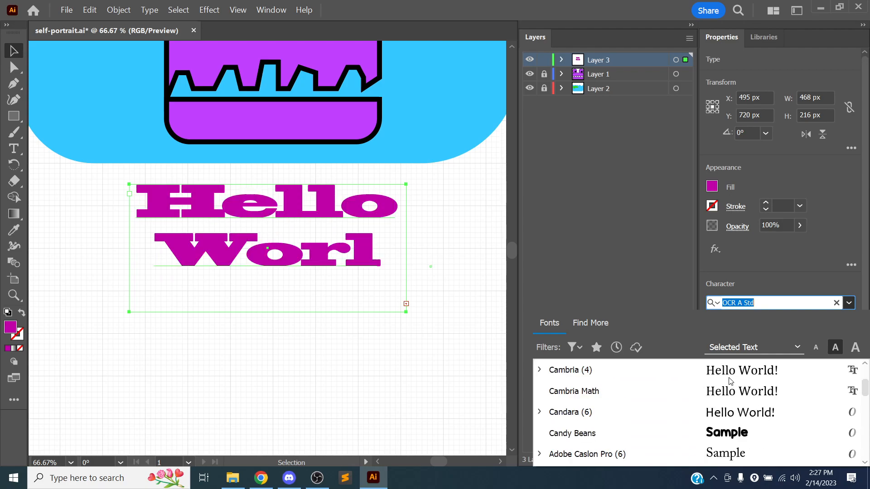
scroll(729, 392, down, 3)
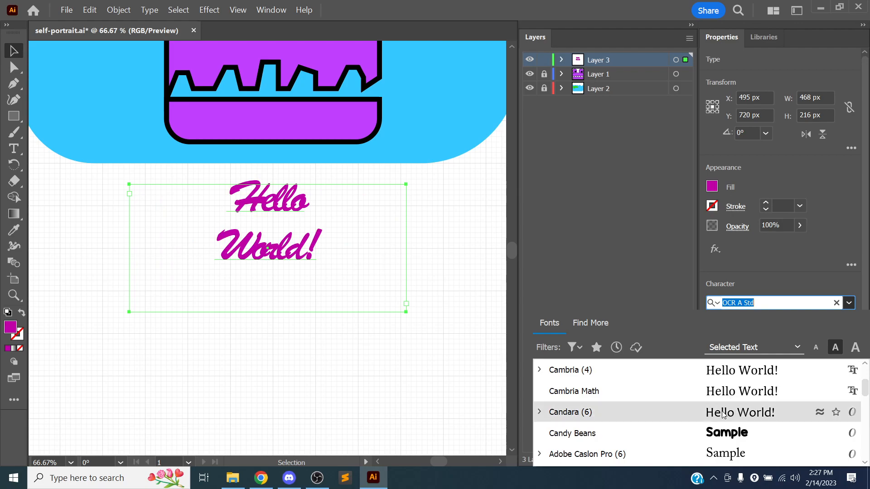
scroll(725, 417, down, 3)
scroll(729, 424, down, 3)
scroll(730, 425, down, 5)
scroll(731, 425, down, 5)
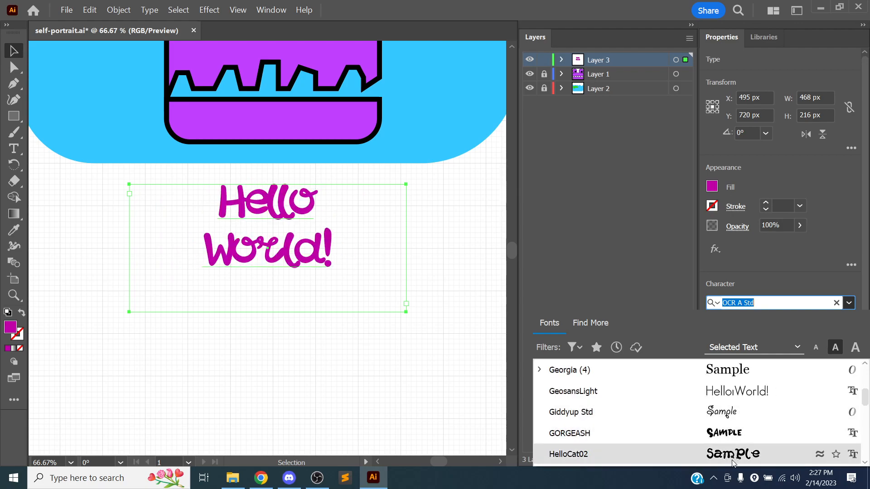
scroll(733, 462, down, 5)
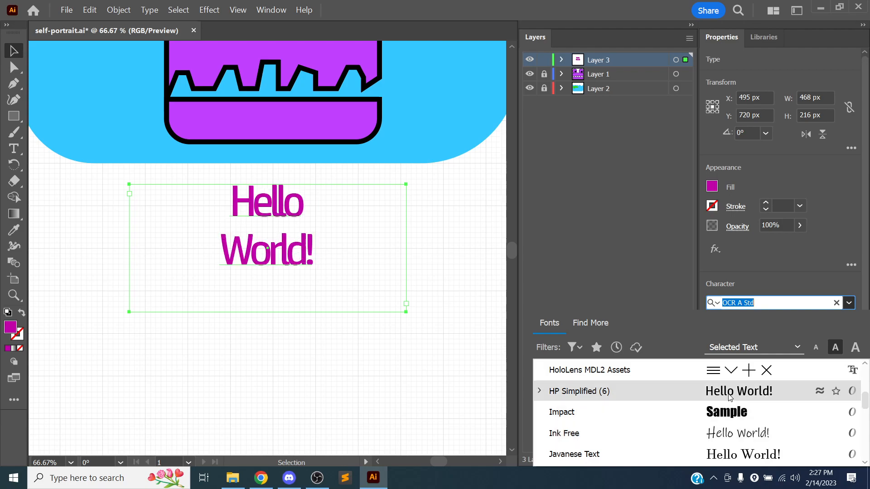
scroll(727, 417, down, 3)
scroll(727, 433, down, 3)
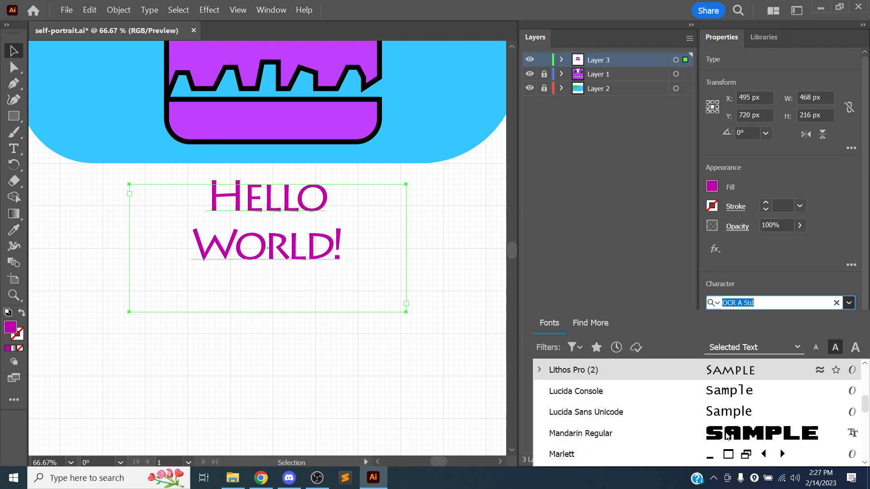
scroll(734, 431, down, 1)
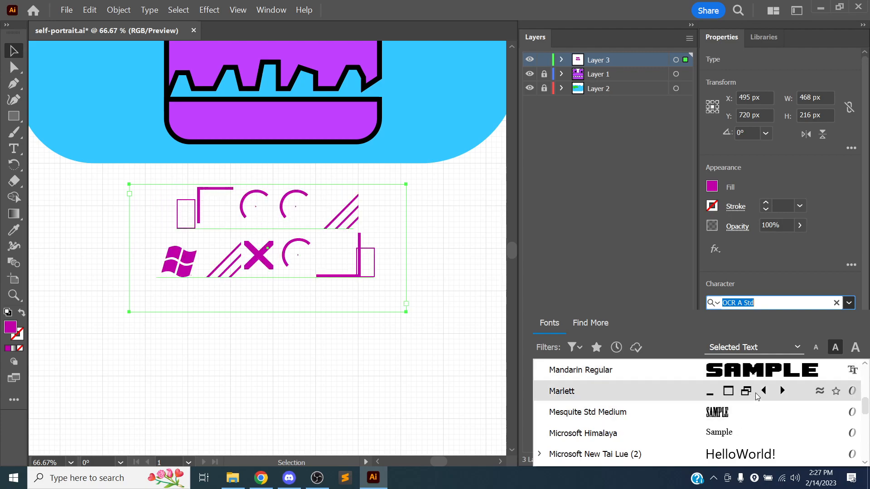
scroll(755, 394, down, 3)
scroll(745, 411, down, 2)
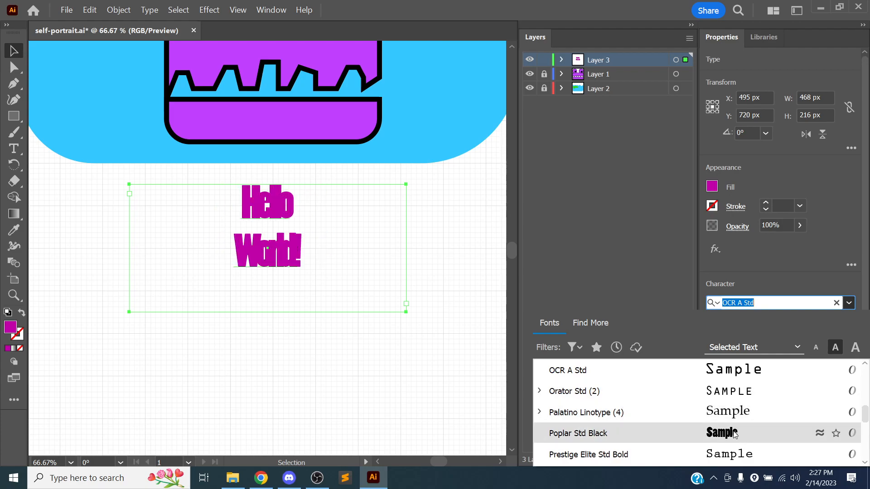
scroll(737, 431, down, 1)
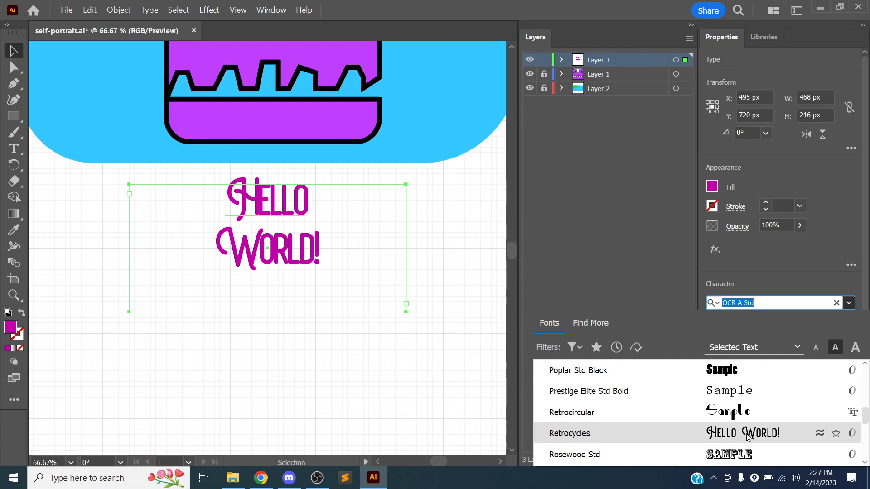
click(748, 436)
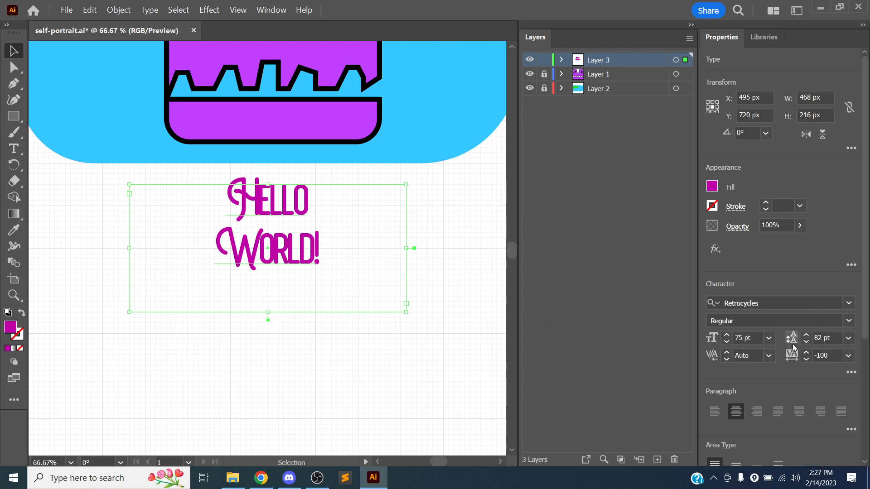
Loosen the letter spacing of the "Hello World!" text by setting its tracking to -54
click(806, 353)
click(805, 353)
click(805, 353)
click(806, 353)
click(806, 353)
click(805, 353)
click(805, 353)
click(806, 353)
click(806, 353)
click(805, 353)
click(806, 353)
click(806, 353)
click(806, 354)
click(806, 353)
click(805, 354)
click(806, 354)
click(806, 353)
click(805, 353)
click(805, 354)
click(806, 354)
click(805, 354)
click(806, 354)
click(806, 353)
click(806, 353)
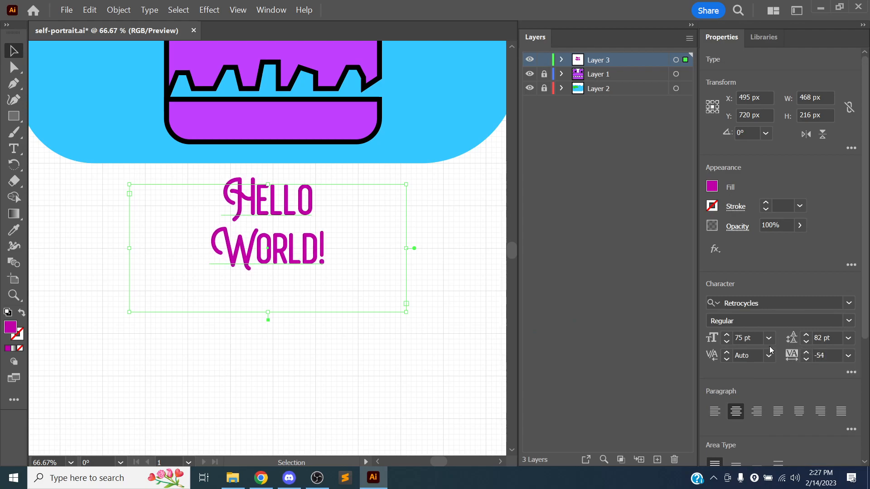
Enlarge the "Hello World!" text to a font size of 101 pt
click(726, 336)
click(727, 335)
click(727, 335)
click(726, 336)
click(726, 336)
click(726, 336)
click(726, 335)
click(727, 336)
click(726, 335)
click(726, 335)
click(726, 335)
click(726, 335)
click(726, 335)
click(726, 335)
click(726, 335)
click(726, 336)
click(726, 336)
click(726, 335)
click(727, 335)
click(726, 335)
click(726, 336)
click(727, 335)
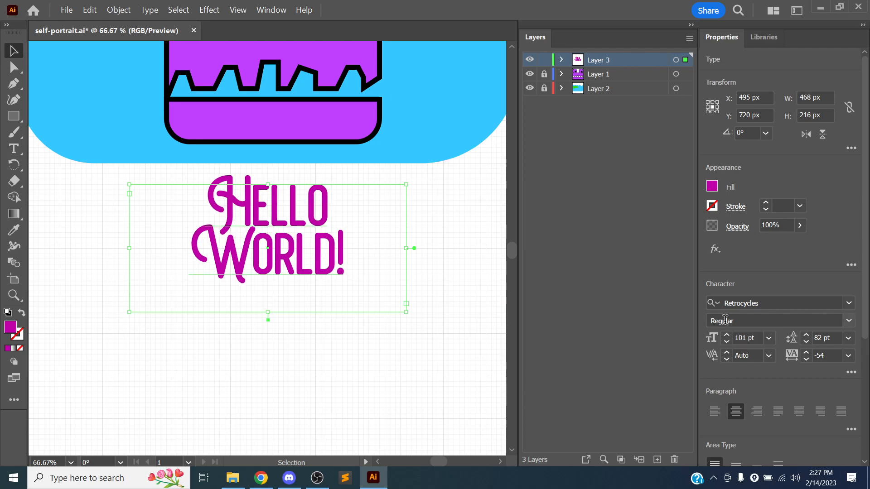
Replace the exclamation mark of the Hello World! text with a space and a ":)" smiley
scroll(847, 257, down, 5)
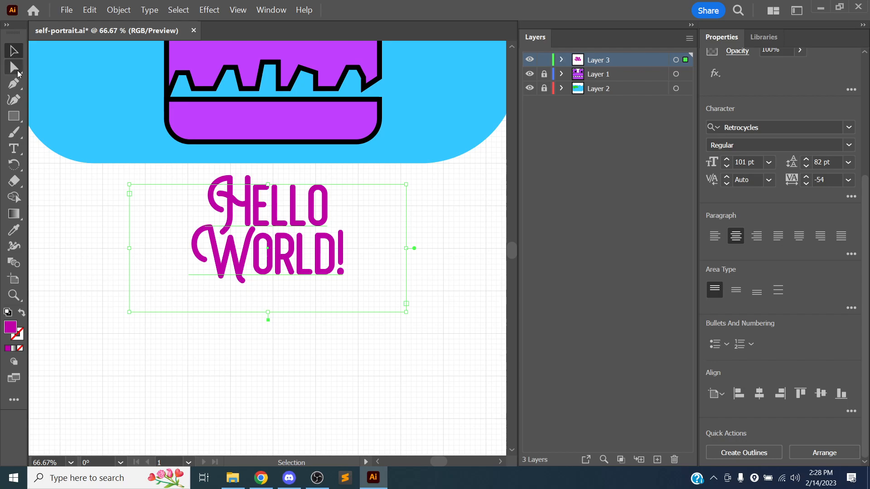
drag(253, 196, 255, 198)
key(t)
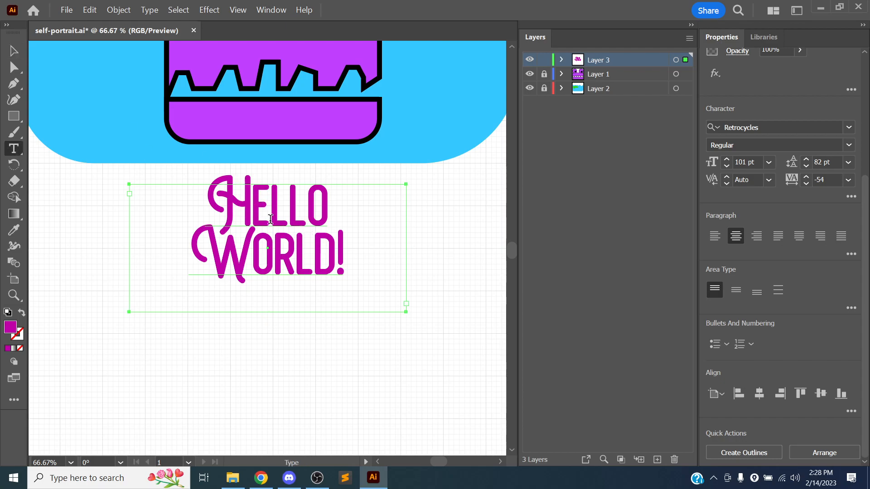
click(327, 253)
drag(347, 260, 319, 247)
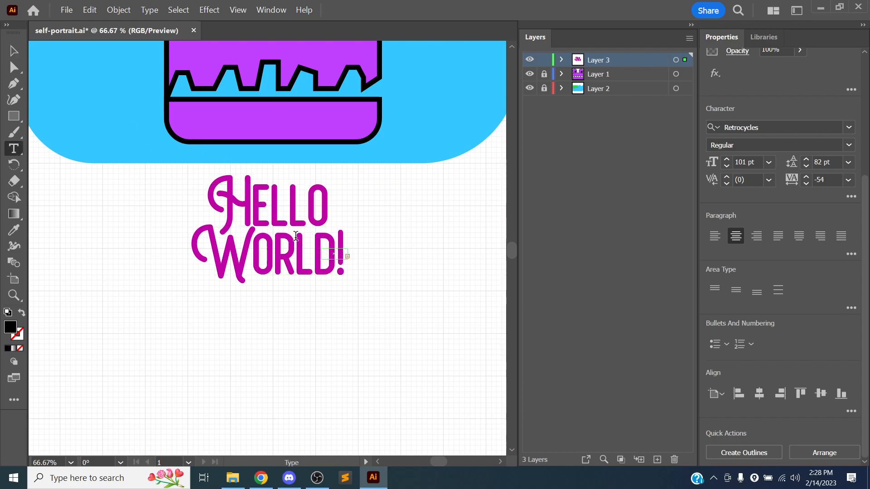
click(14, 149)
double_click(262, 206)
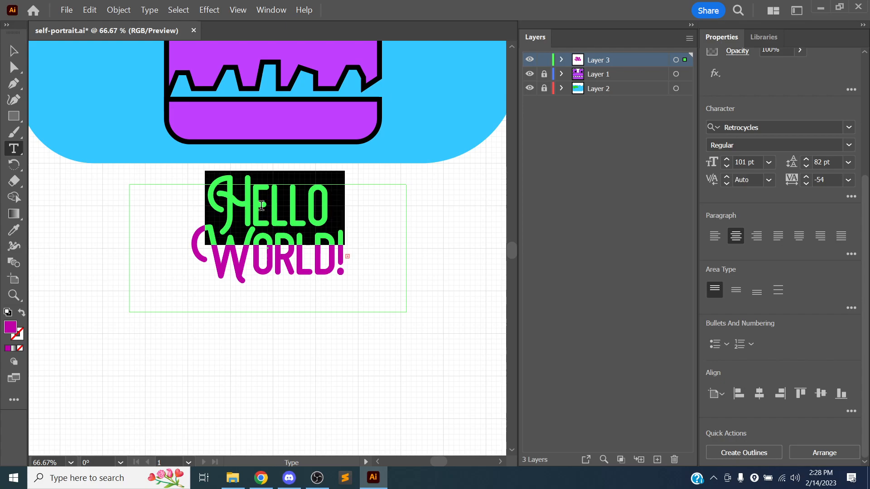
click(268, 225)
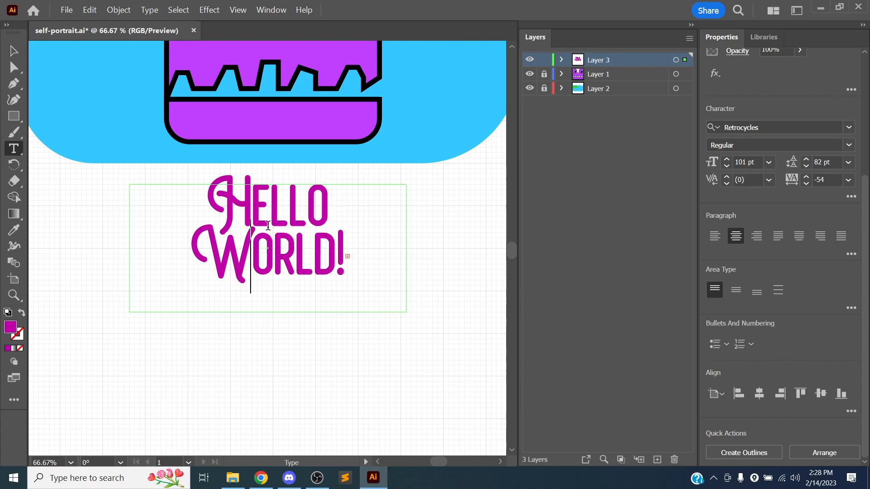
key(Right)
key(Right)
key(Right)
key(Right)
key(Right)
key(BackSpace)
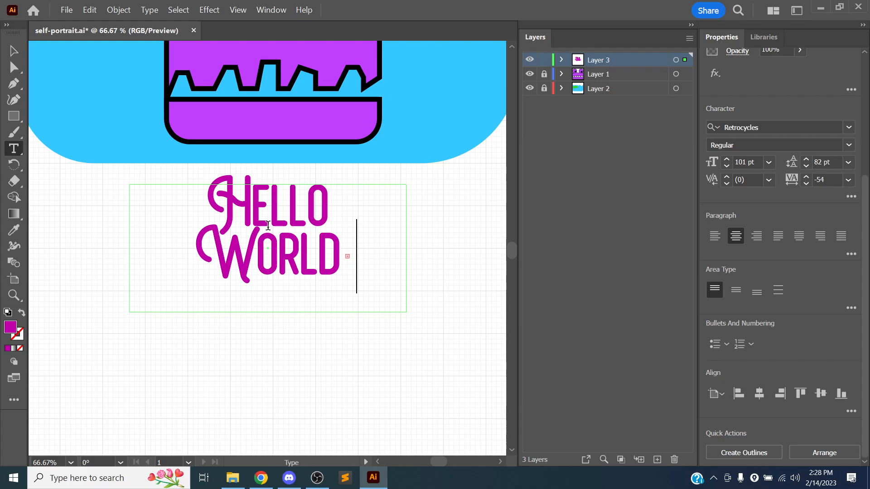
text(:))
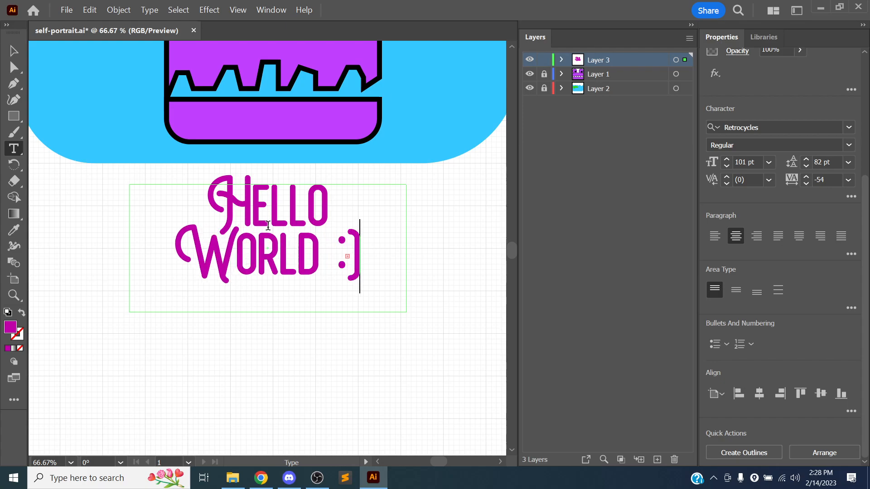
key(Escape)
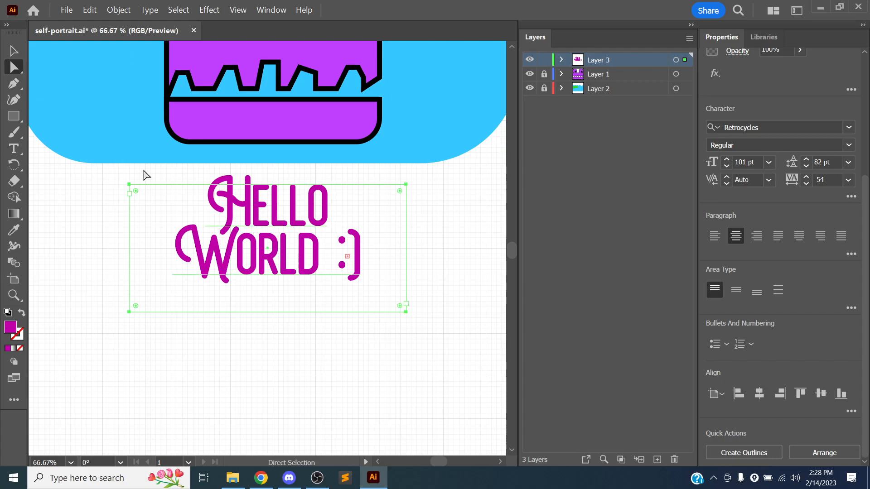
click(430, 276)
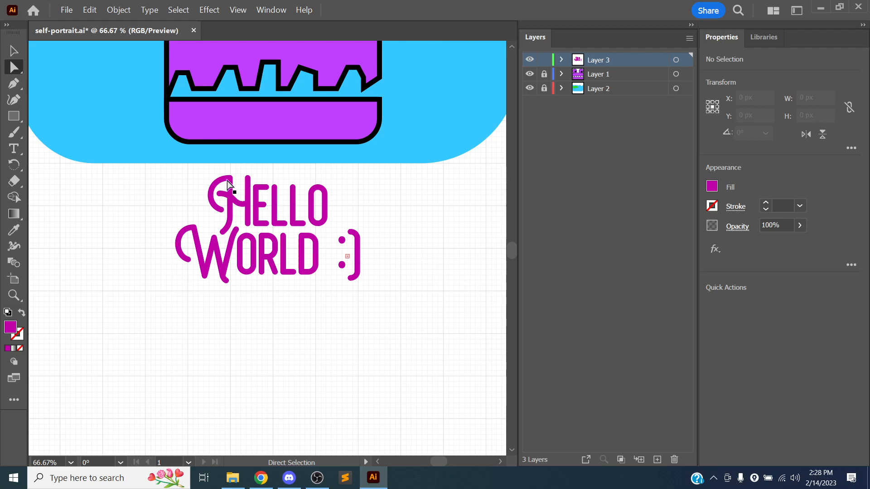
Lock Layer 3, which holds the Hello World :) text, and duplicate it
click(232, 207)
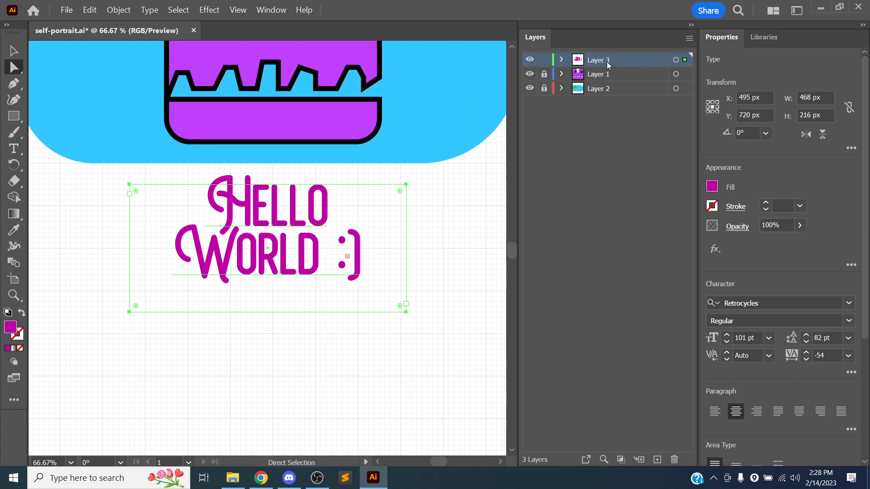
click(544, 60)
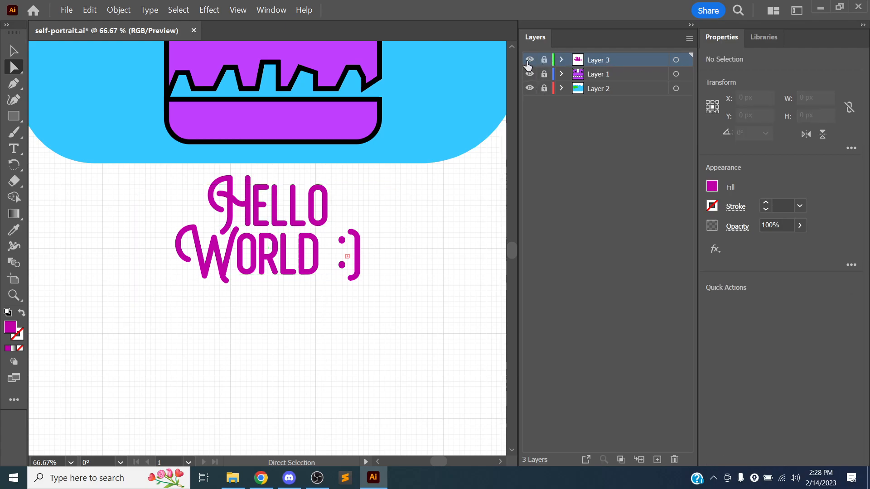
click(690, 39)
click(735, 63)
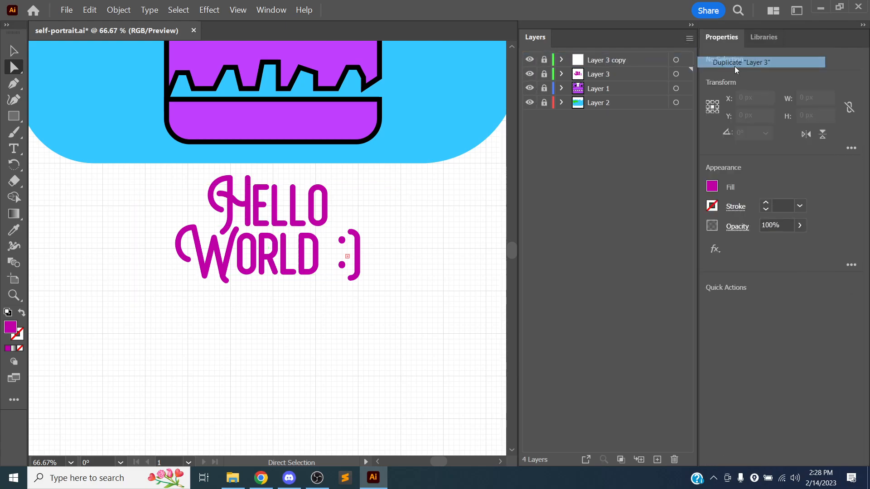
Hide the original Layer 3 and make Layer 3 copy the active layer
click(619, 62)
click(529, 75)
click(606, 64)
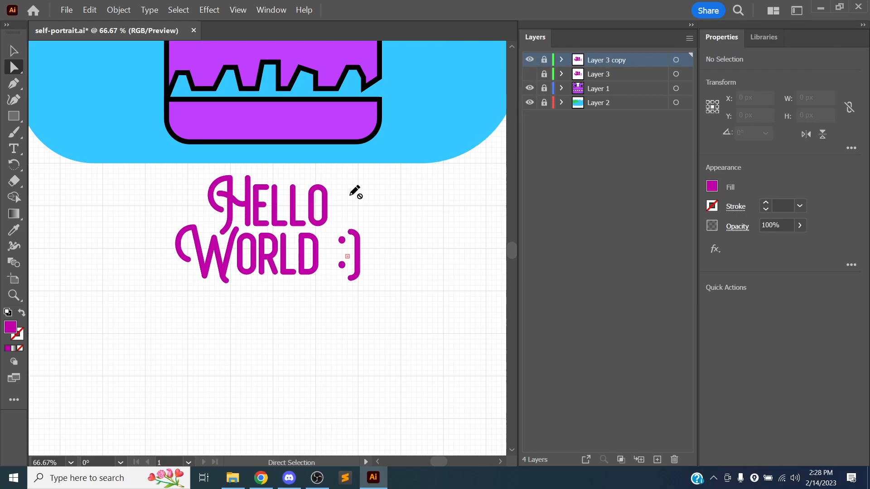
Unlock Layer 3 copy, keeping it visible and Layer 3 hidden, and select its Hello World :) text
key(v)
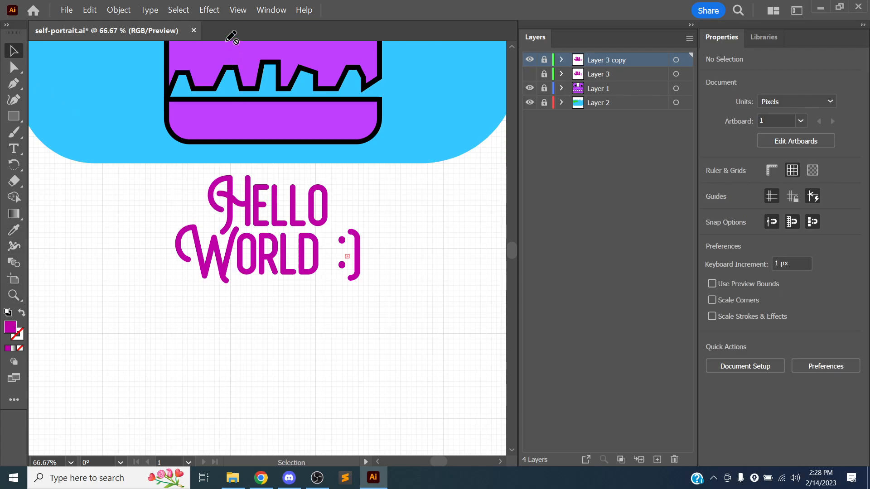
click(212, 13)
click(211, 14)
click(607, 75)
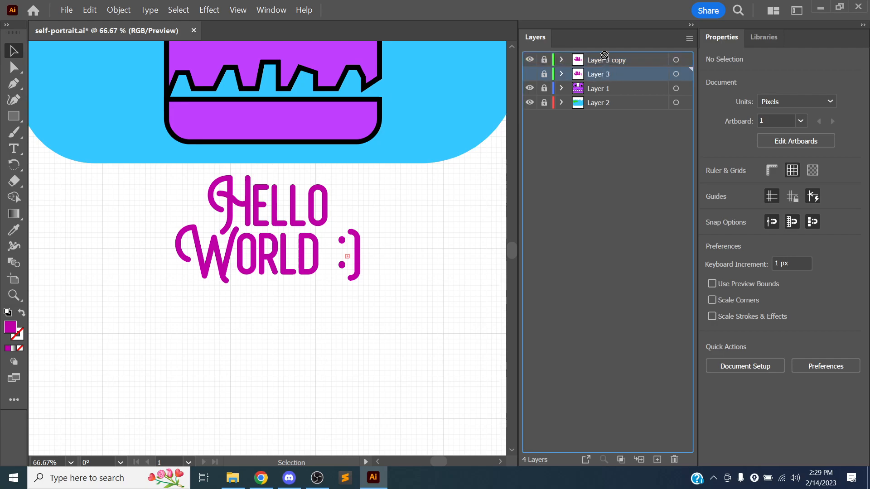
click(529, 73)
click(529, 60)
click(593, 63)
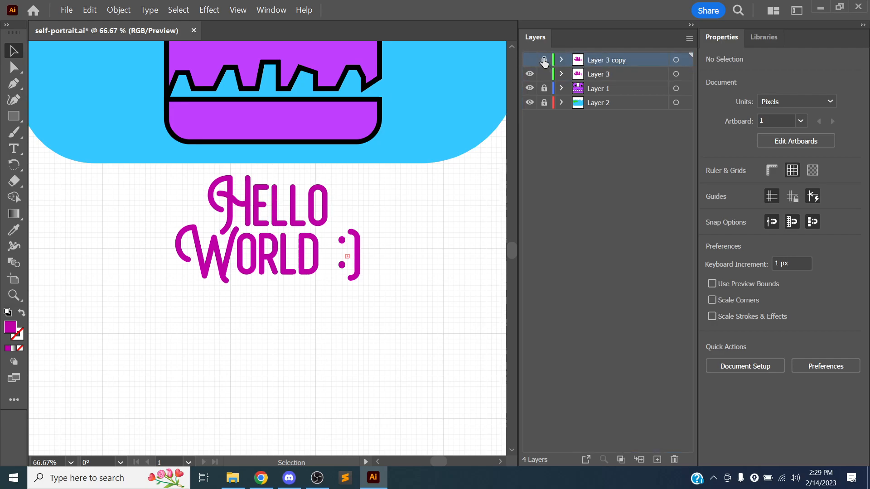
click(530, 60)
click(530, 74)
click(276, 202)
Apply the 3D Inflate effect to the selected Hello World :) text
click(209, 9)
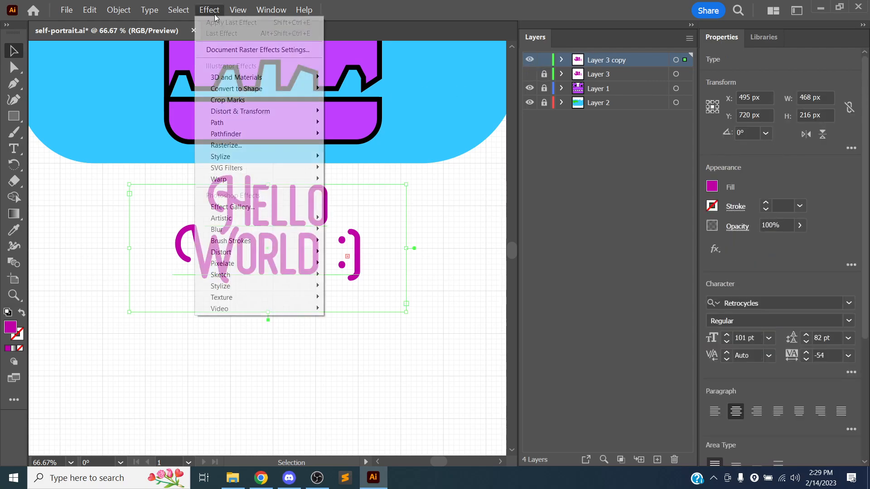
mouse_move(264, 81)
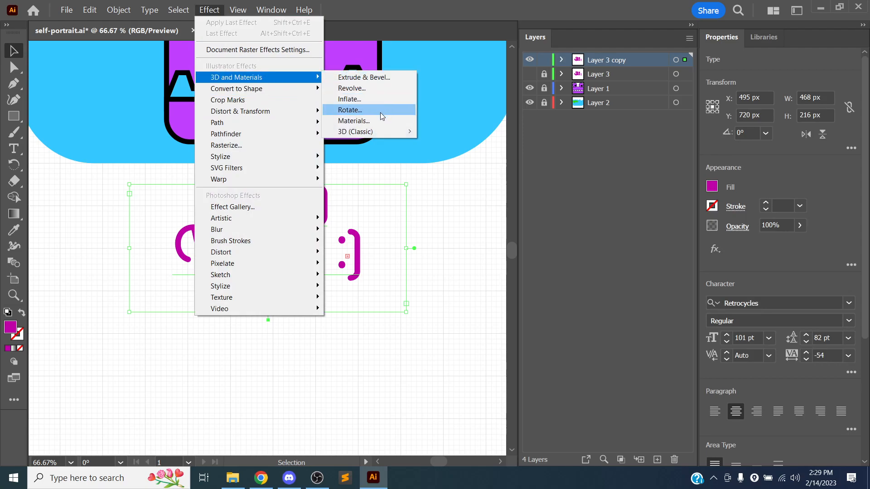
click(366, 98)
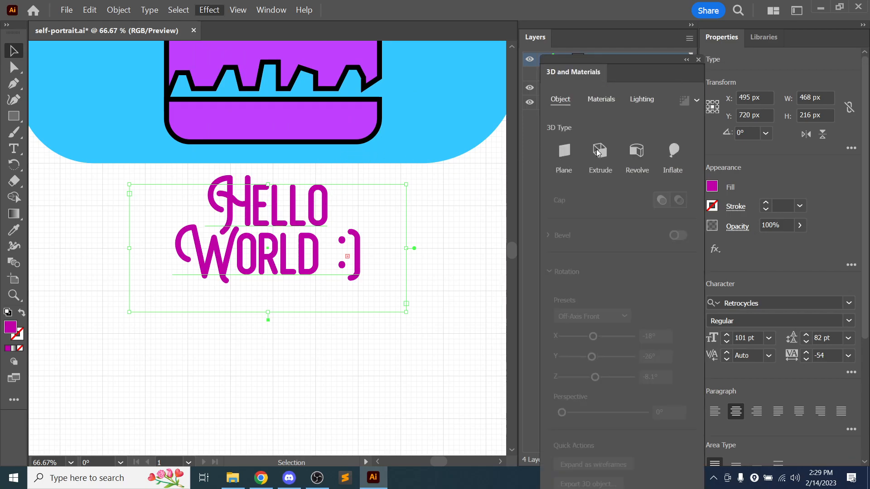
click(598, 153)
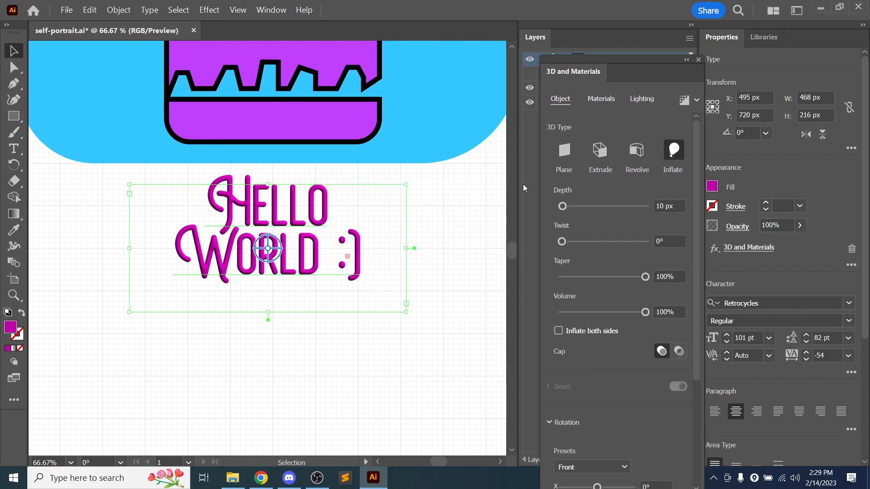
Set the inflated text's depth to 920 px and its twist to 180°
alt+scroll(308, 244, down, 2)
alt+scroll(308, 244, up, 2)
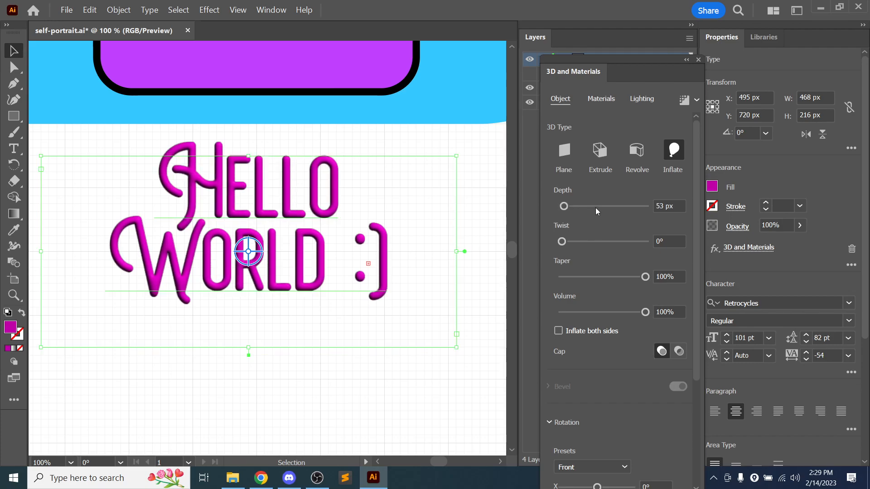
drag(573, 209, 601, 210)
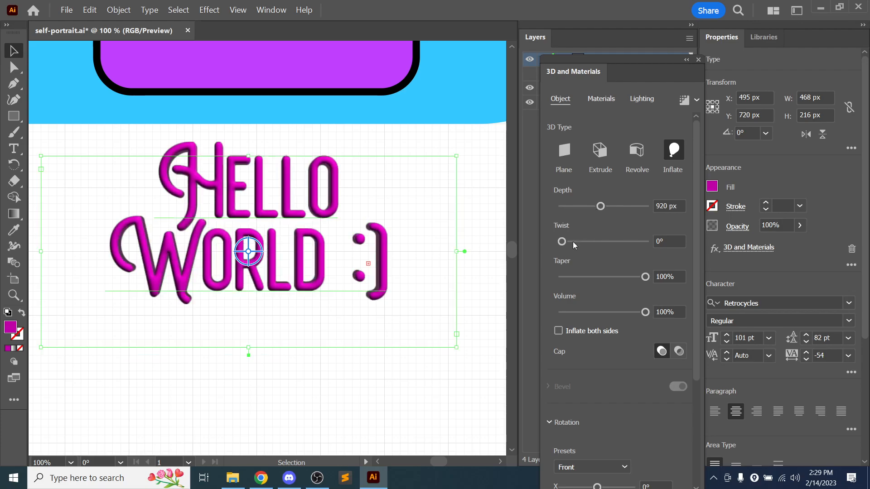
drag(566, 243, 605, 244)
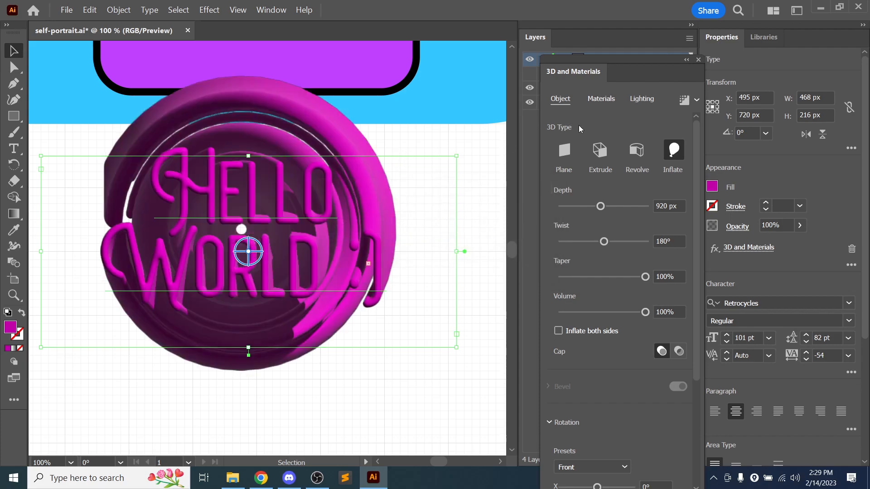
click(698, 60)
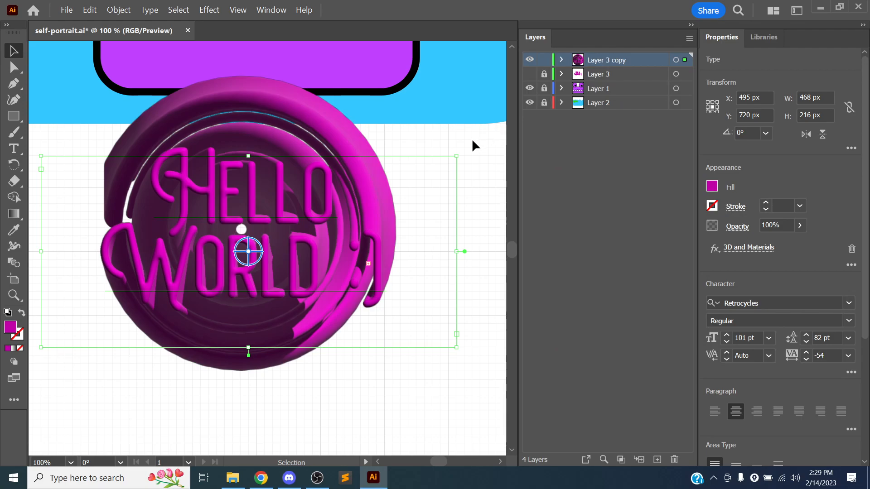
Undo the twist, the depth changes and the Inflate effect on the Hello World :) text, expanding Layer 3 copy's contents
key(ctrl+z)
key(ctrl)
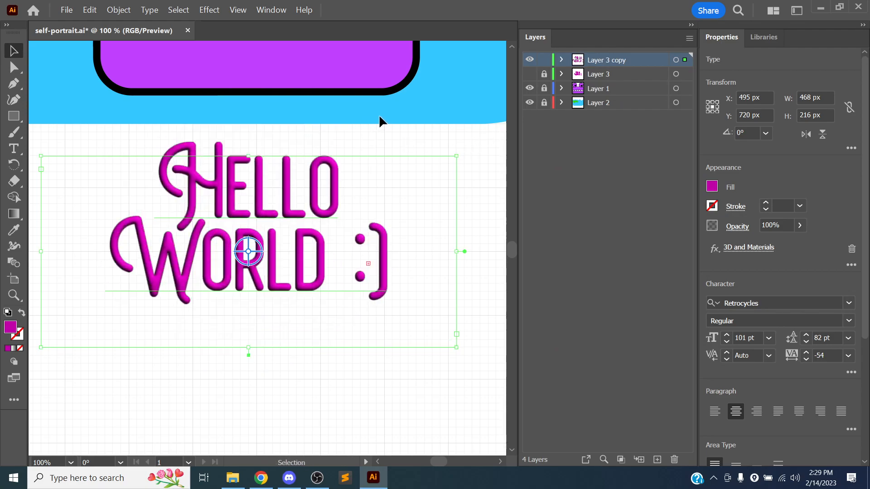
click(561, 60)
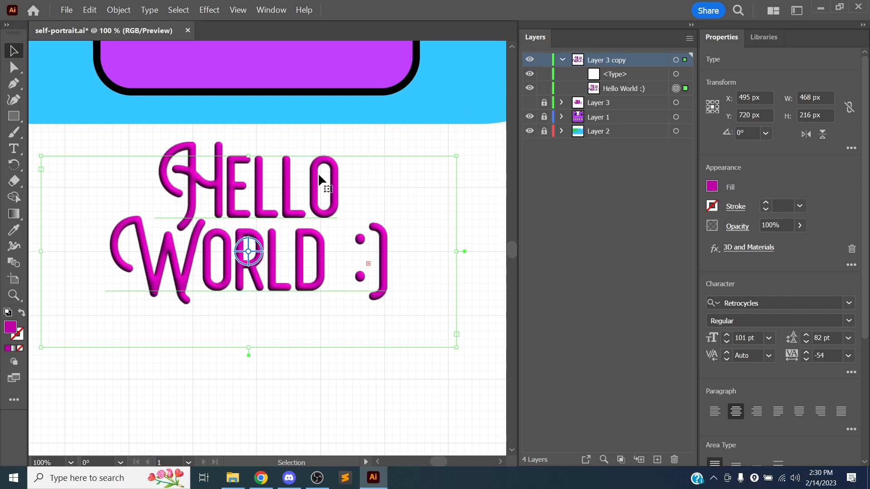
key(ctrl+z)
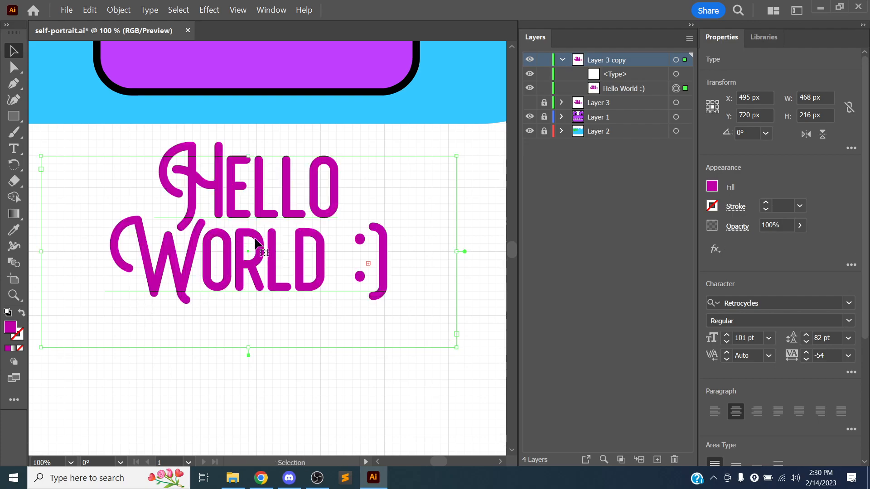
Apply a Twist distortion with an angle of 30° to the Hello World :) text on Layer 3 copy
click(222, 15)
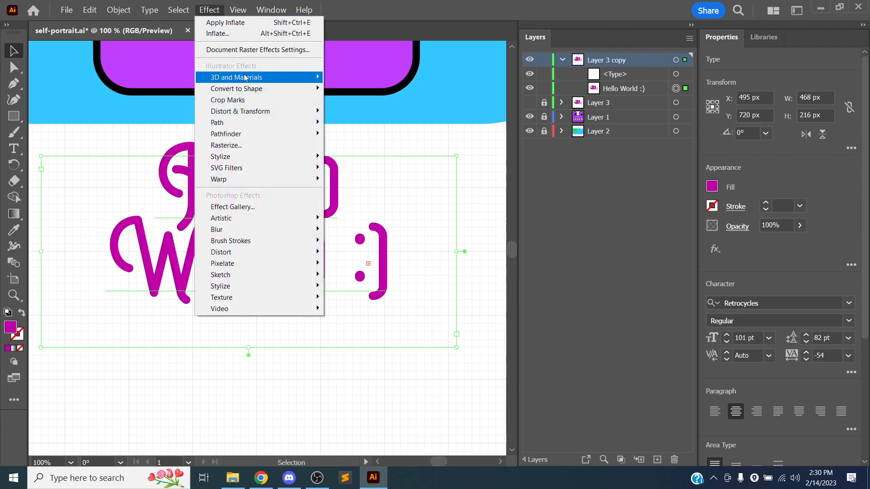
mouse_move(256, 82)
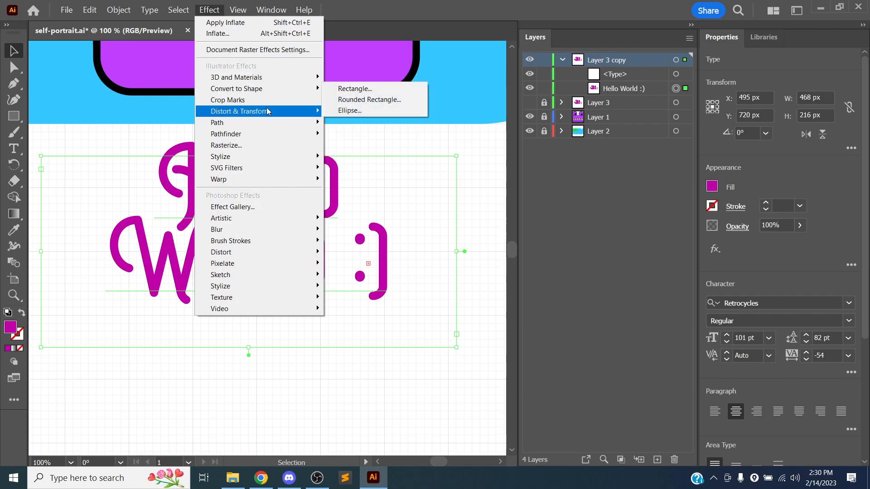
mouse_move(230, 113)
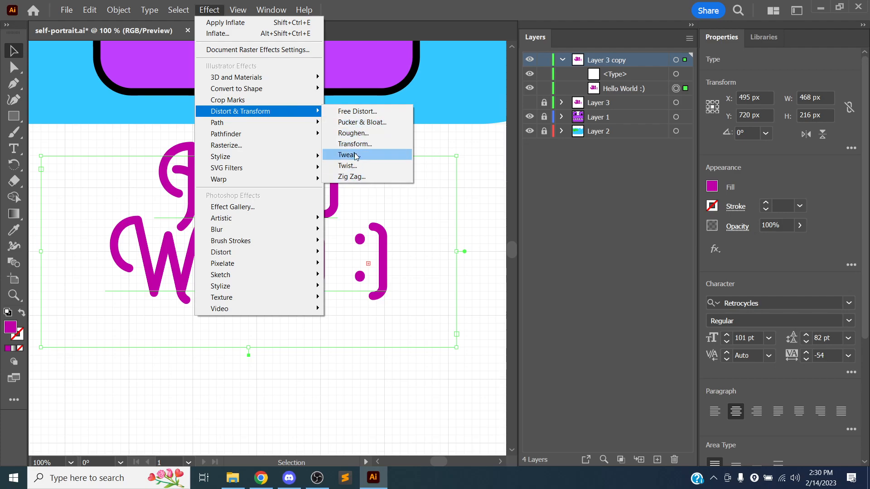
click(363, 164)
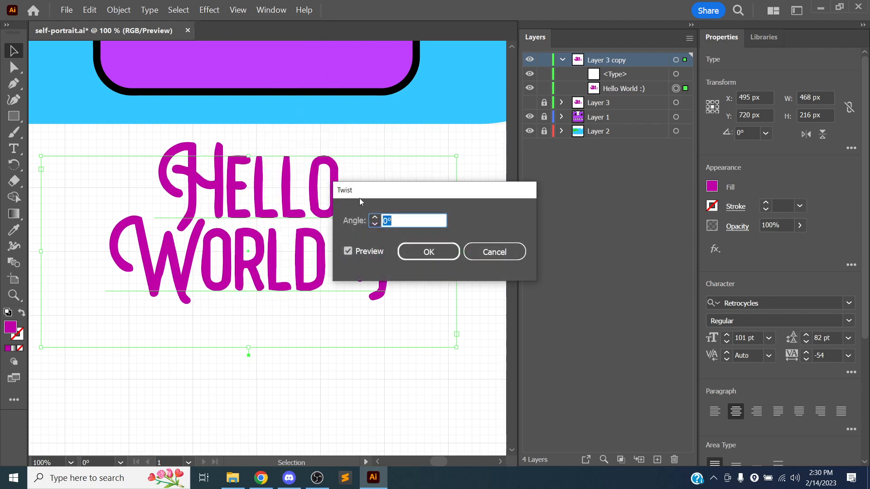
click(405, 218)
click(374, 218)
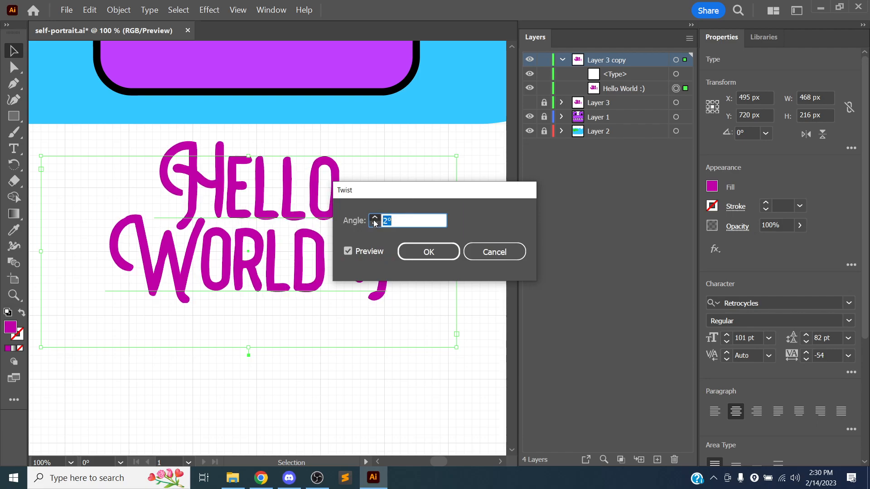
drag(374, 222, 374, 222)
double_click(395, 219)
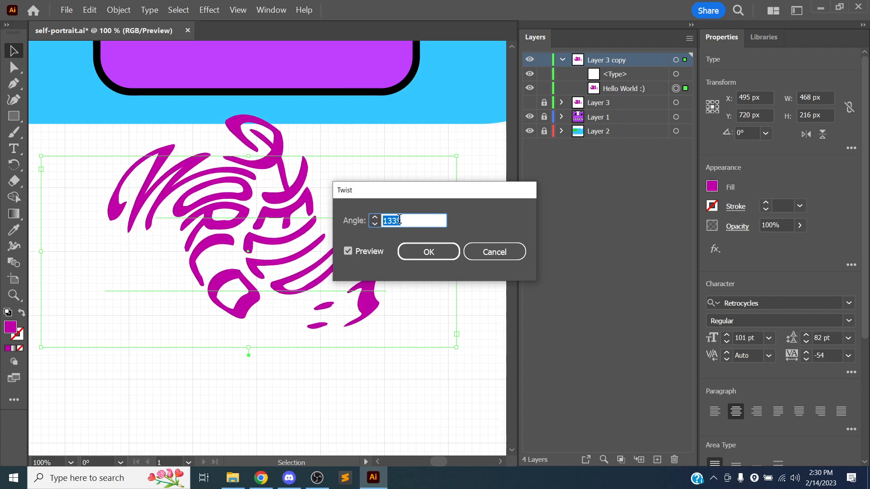
text(30)
key(Return)
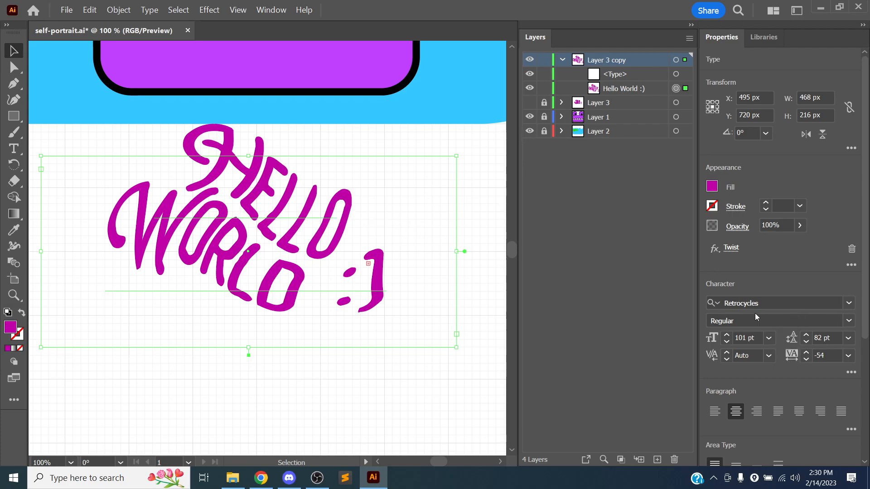
scroll(754, 313, down, 4)
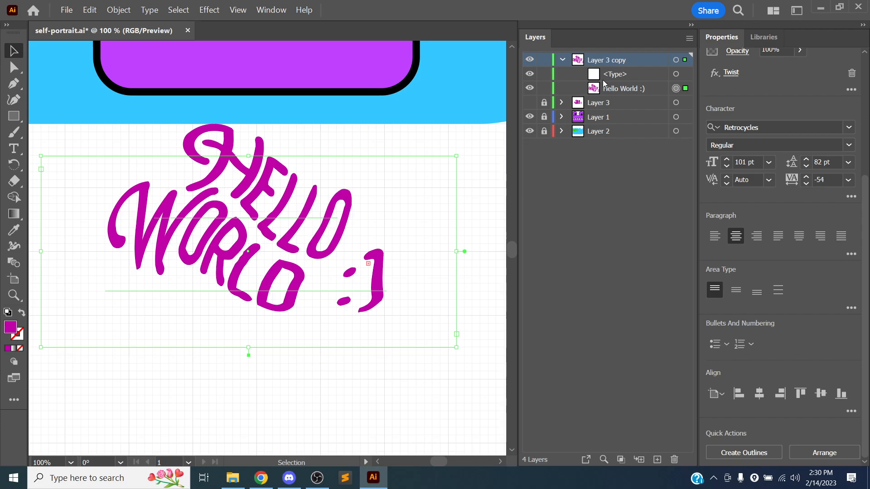
Undo the Twist on the Hello World :) text and reapply the Twist distortion with an angle of about 90°
click(632, 89)
key(ctrl+z)
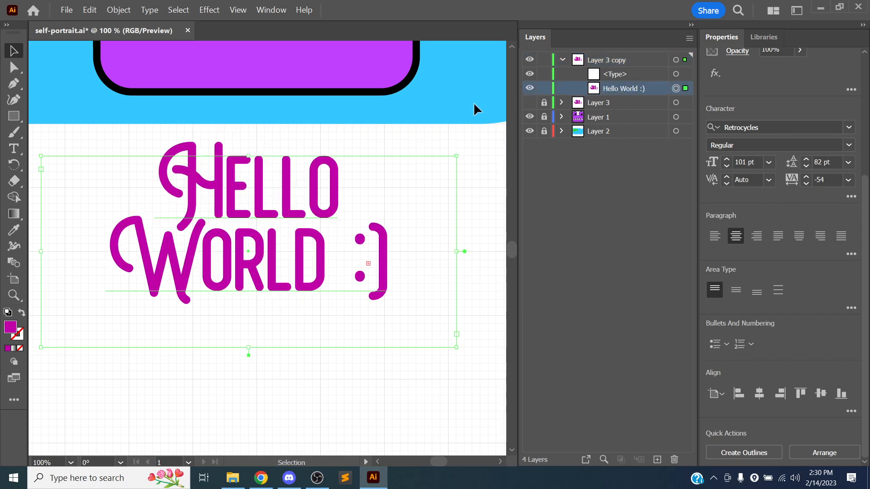
click(209, 10)
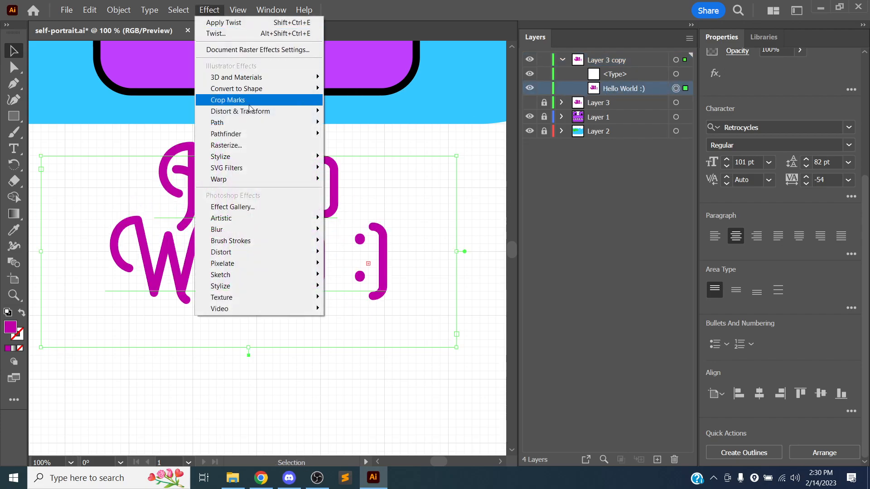
mouse_move(272, 111)
click(356, 169)
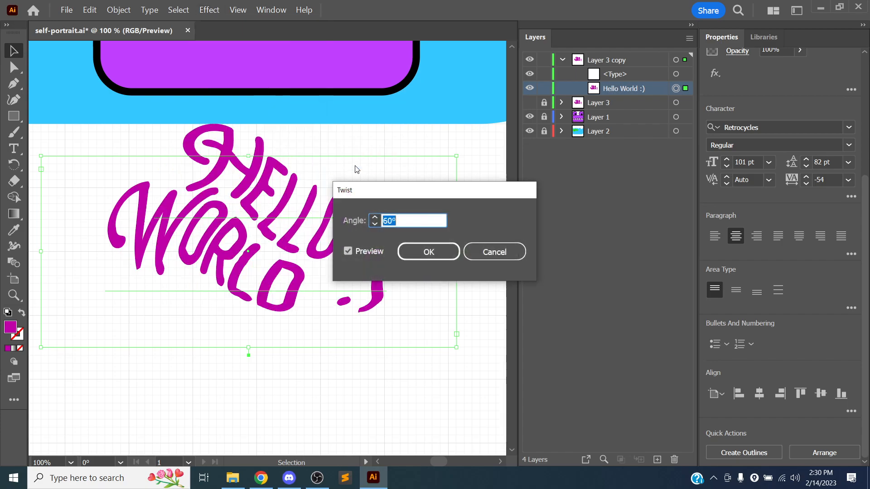
text(90)
click(375, 218)
click(375, 218)
click(375, 224)
click(375, 224)
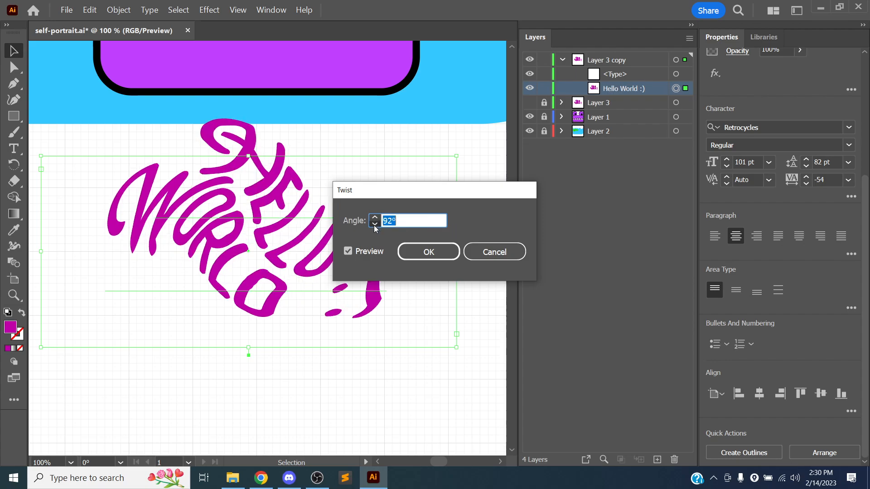
click(408, 256)
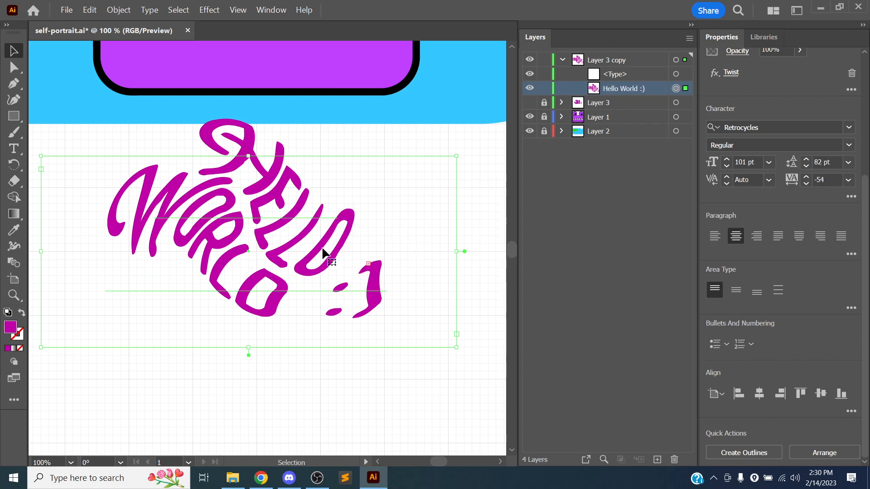
Try an Arc warp with a horizontal bend of -100% on the Hello World :) text and cancel it
click(232, 14)
key(Escape)
click(217, 15)
mouse_move(232, 159)
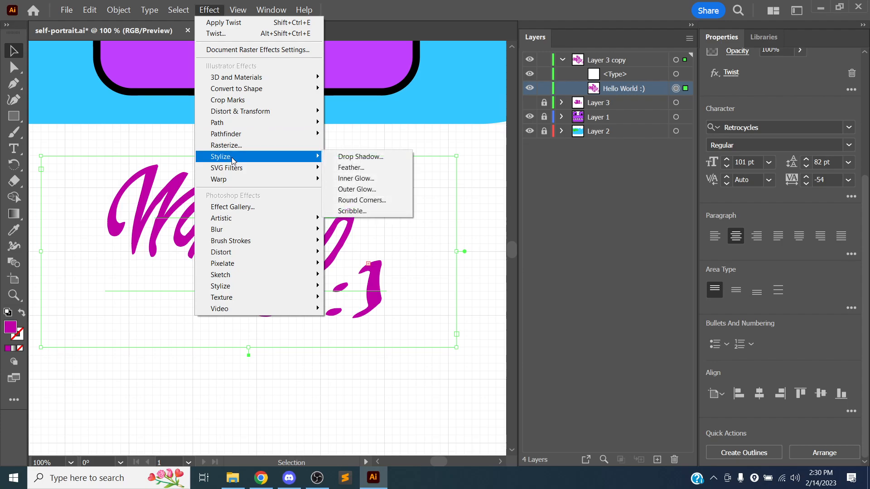
mouse_move(317, 181)
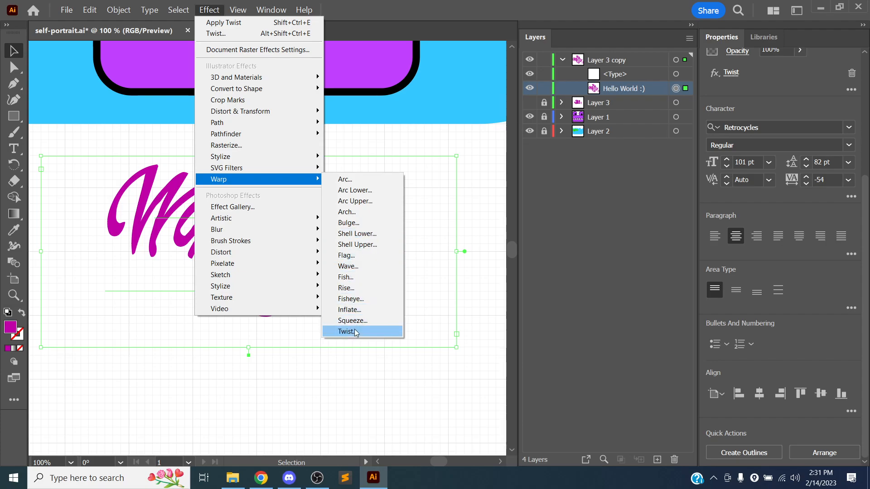
click(369, 181)
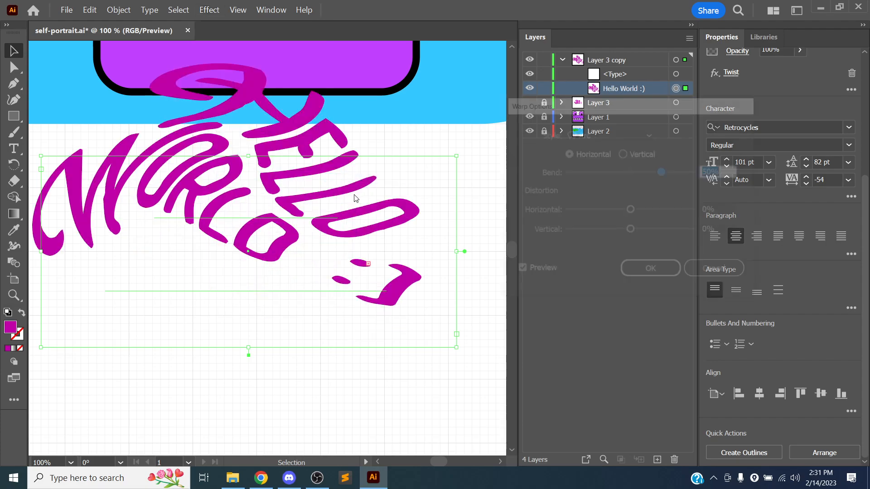
drag(659, 173, 564, 174)
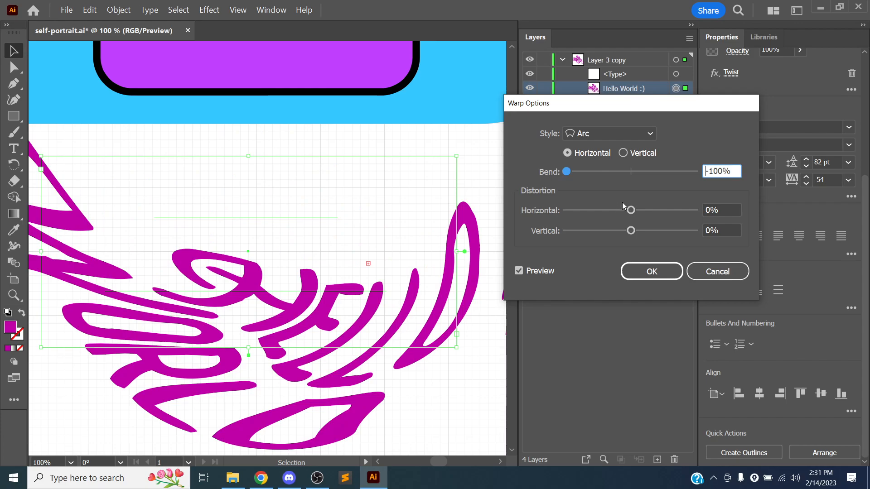
click(719, 273)
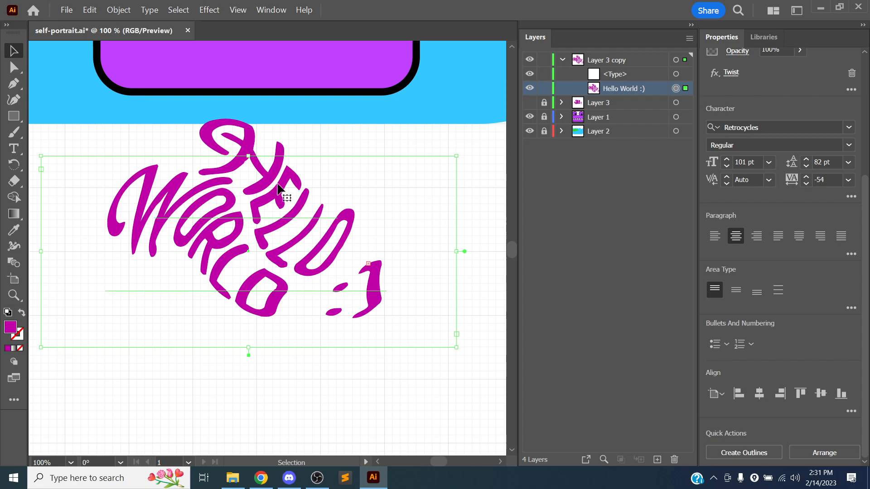
Undo the last Twist applied to the Hello World :) text
key(ctrl+z)
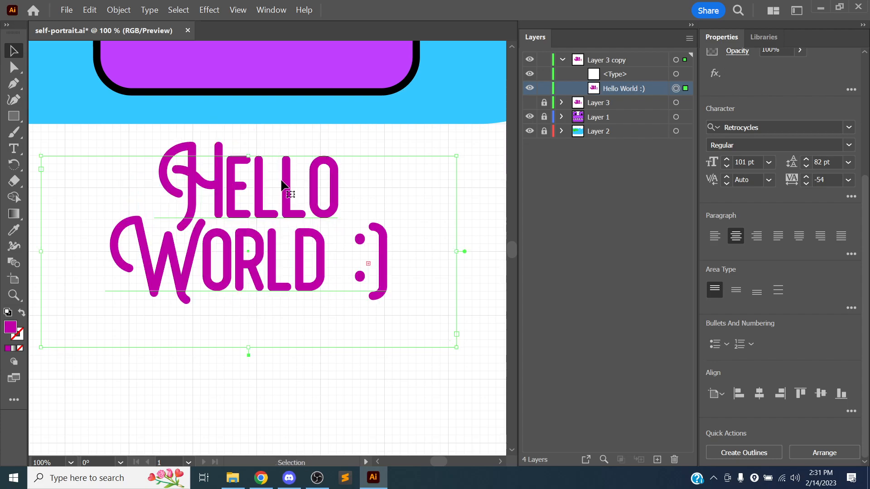
drag(232, 194, 317, 196)
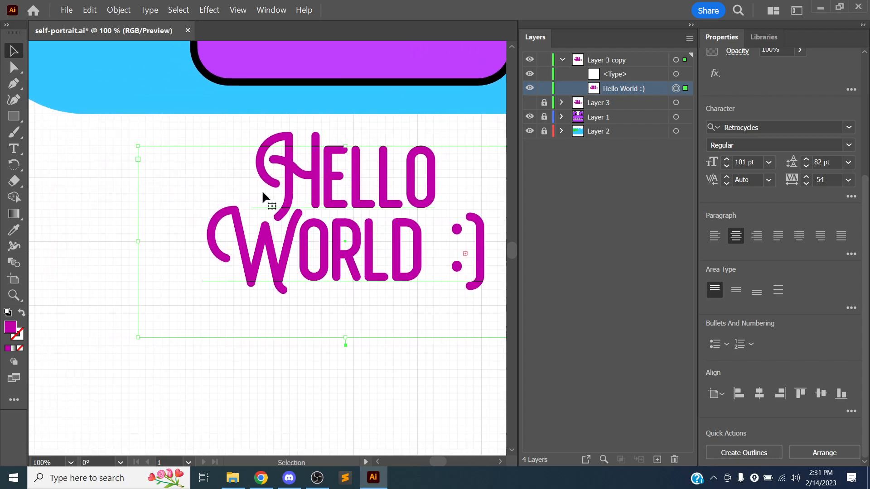
key(ctrl+minus)
key(ctrl+minus)
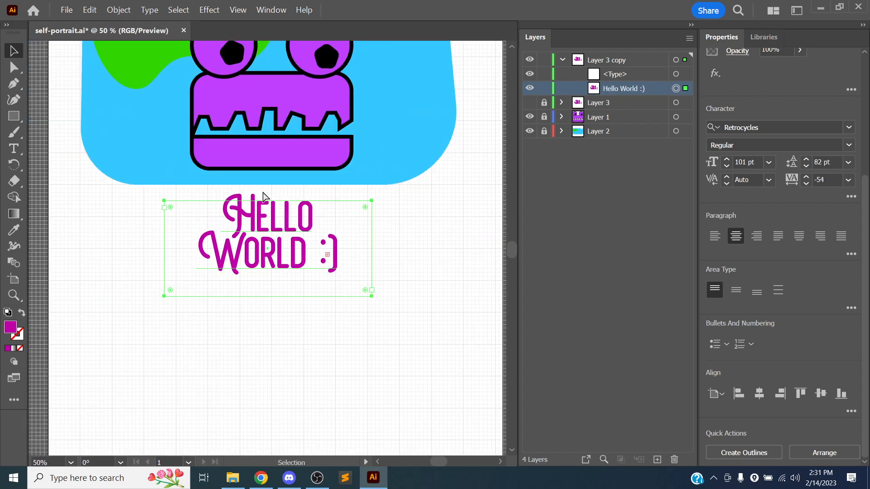
drag(271, 183, 280, 282)
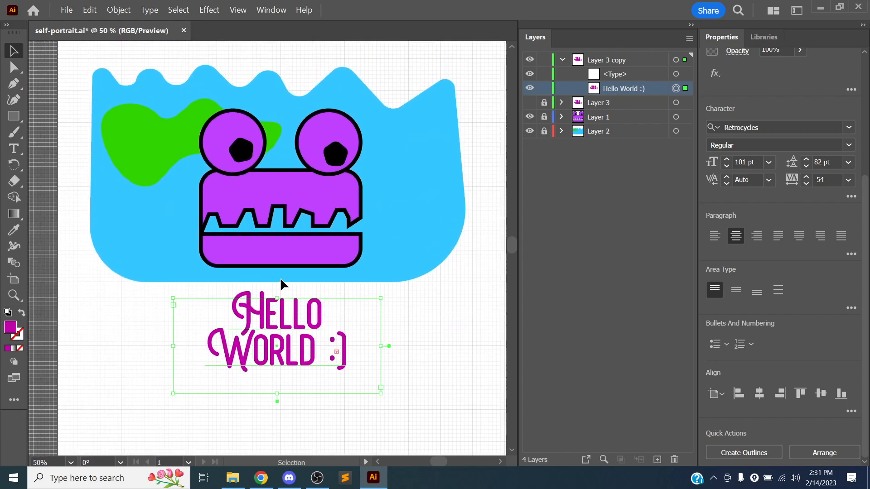
key(ctrl+plus)
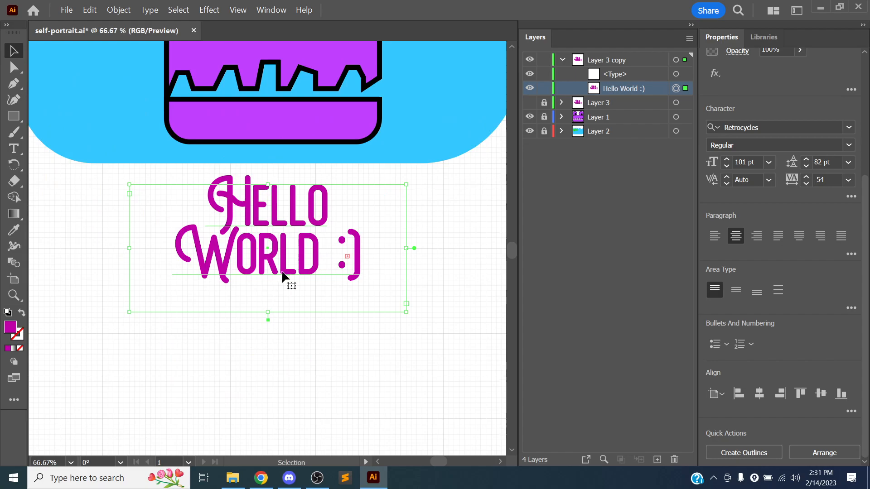
drag(222, 145, 265, 319)
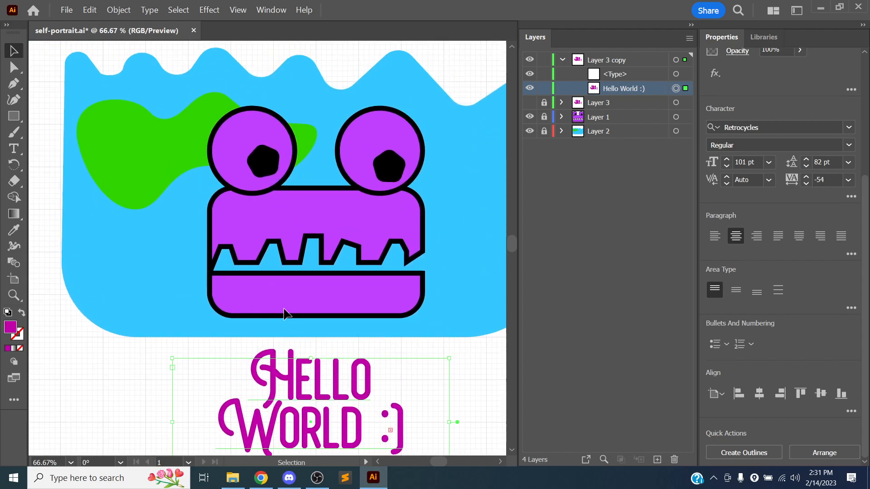
Move the green shape out of Layer 2 onto its own new, unlocked layer directly above it
click(563, 61)
click(562, 103)
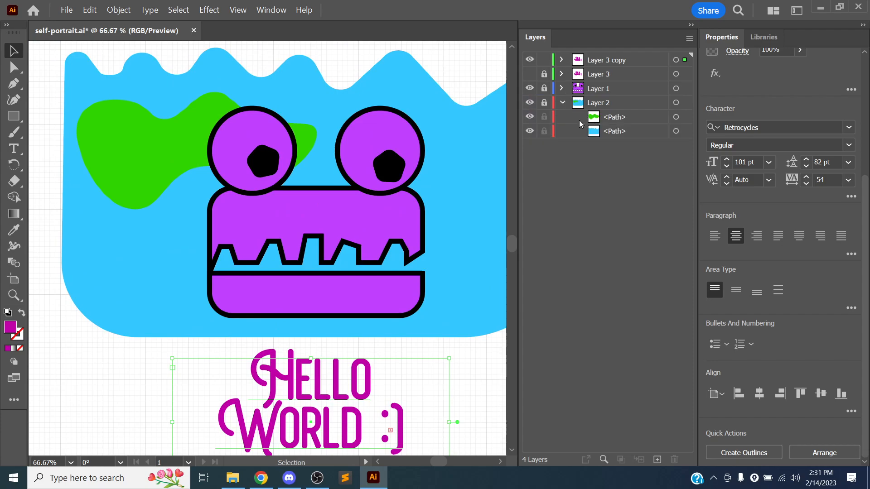
mouse_move(611, 121)
mouse_down()
mouse_move(585, 85)
mouse_move(596, 92)
mouse_move(593, 116)
mouse_up()
click(657, 459)
click(544, 117)
click(561, 117)
click(544, 117)
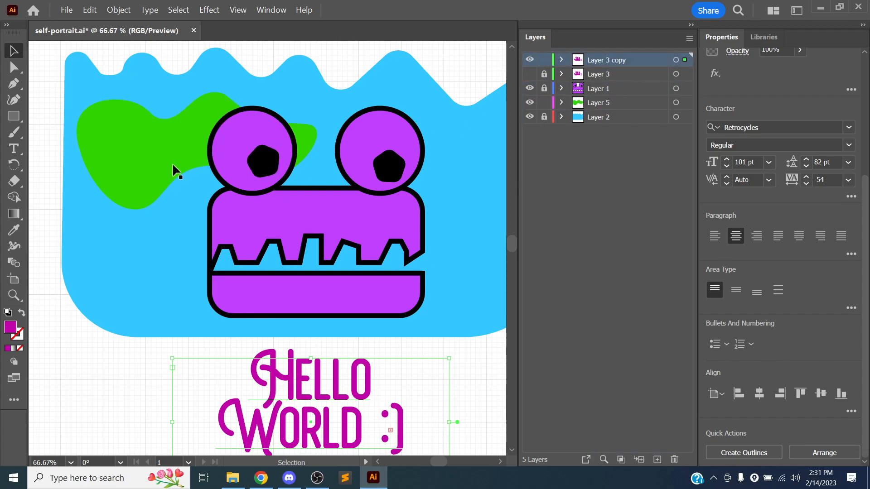
Duplicate the green shape down over the mouth at about X 410, Y 450 and fill the copy with dark blue 0F008A
click(612, 105)
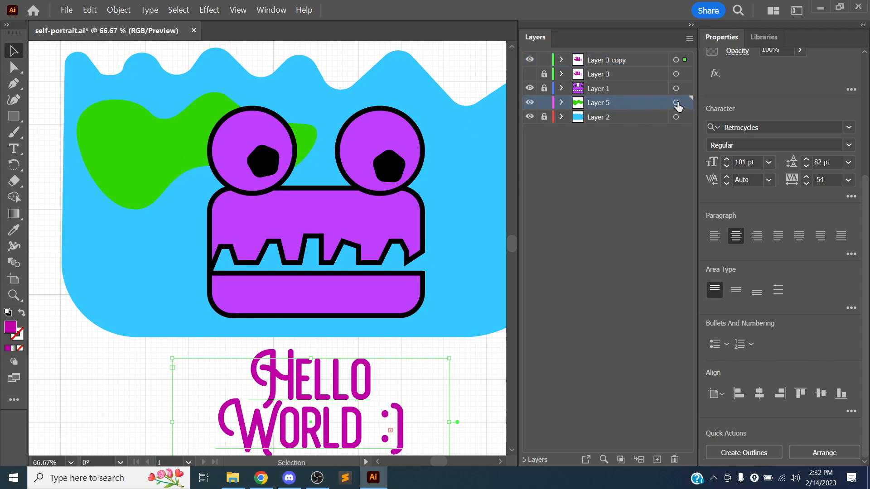
click(676, 102)
drag(176, 167, 245, 278)
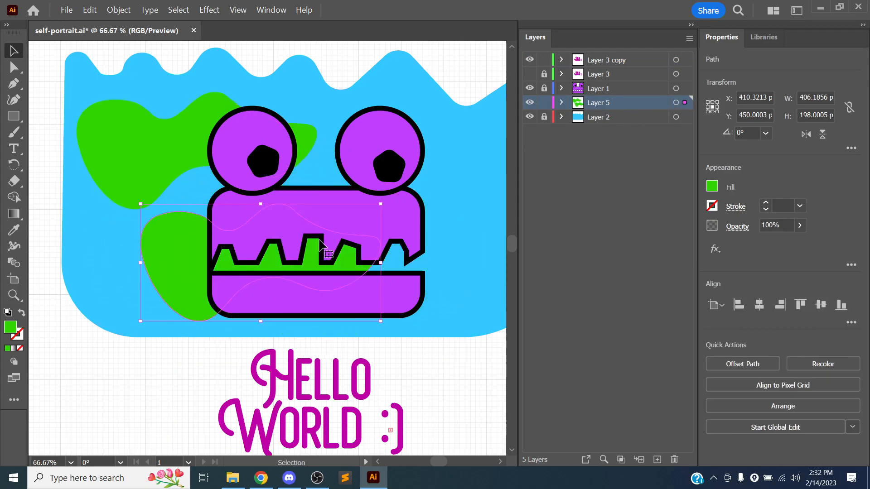
click(712, 187)
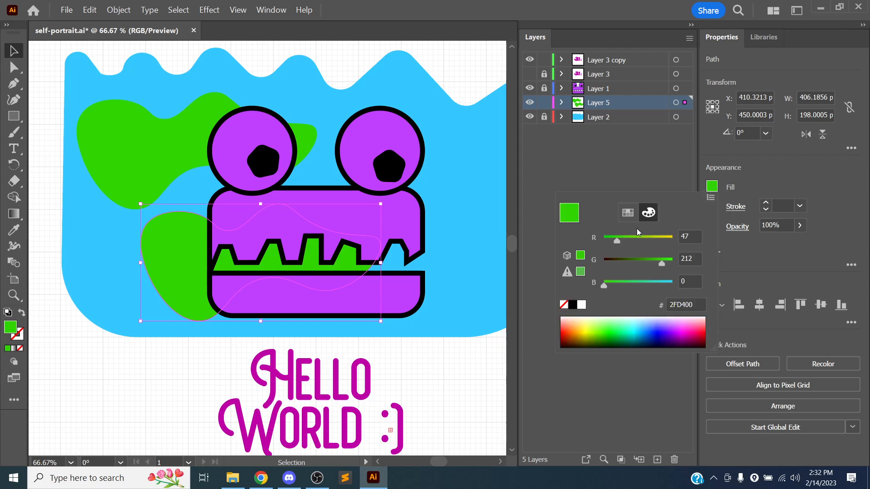
drag(637, 325, 676, 323)
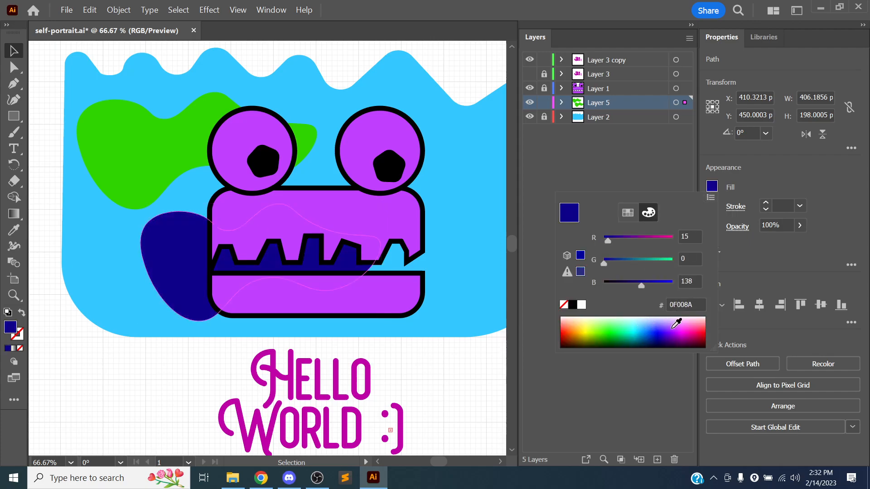
click(663, 185)
Select the green and dark blue shapes together and set their blend options to Smooth Color spacing
shift+click(163, 166)
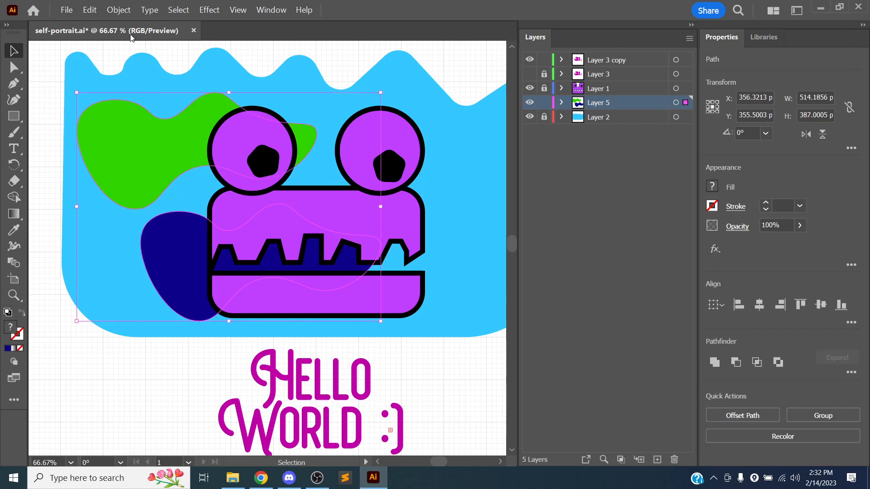
click(119, 10)
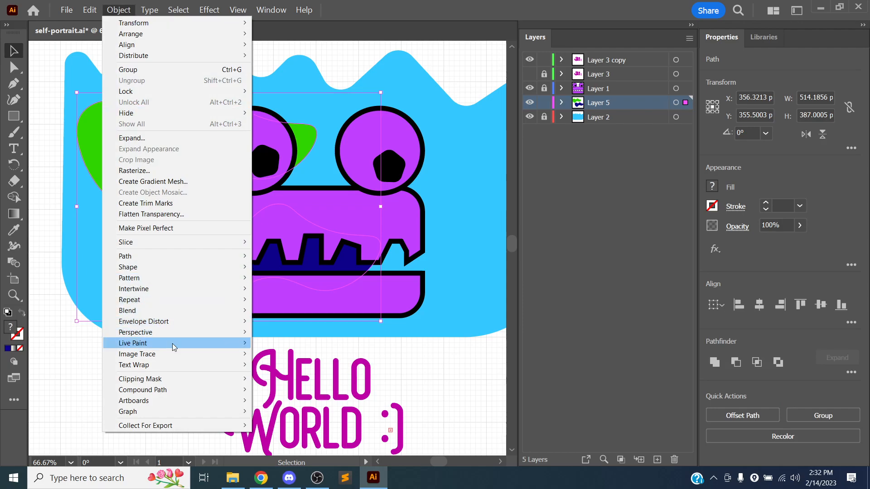
mouse_move(168, 310)
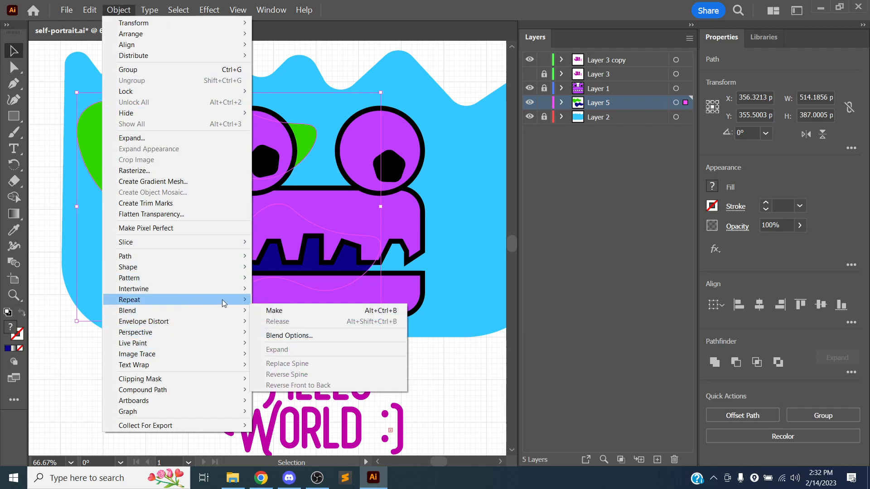
click(276, 335)
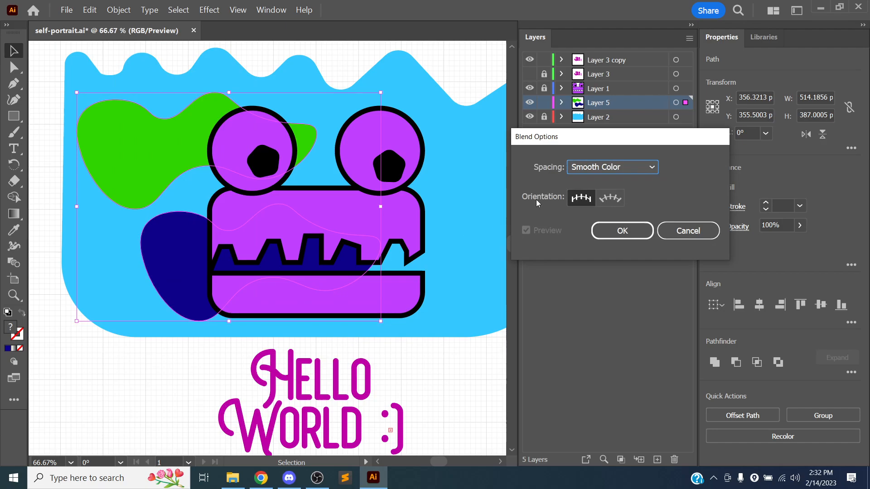
click(619, 168)
click(621, 199)
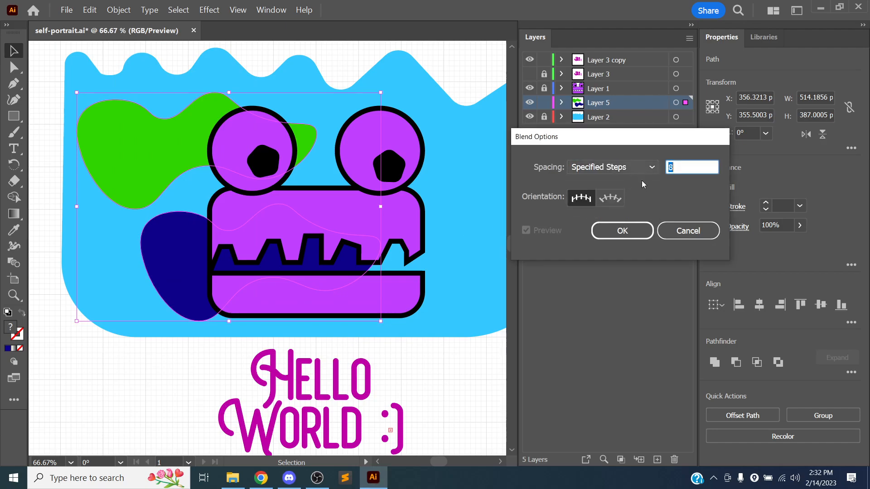
click(634, 168)
click(618, 178)
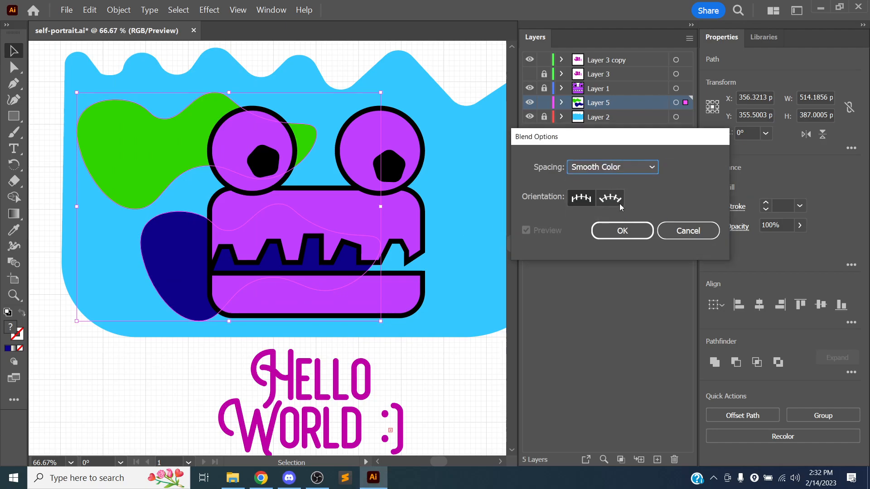
click(623, 232)
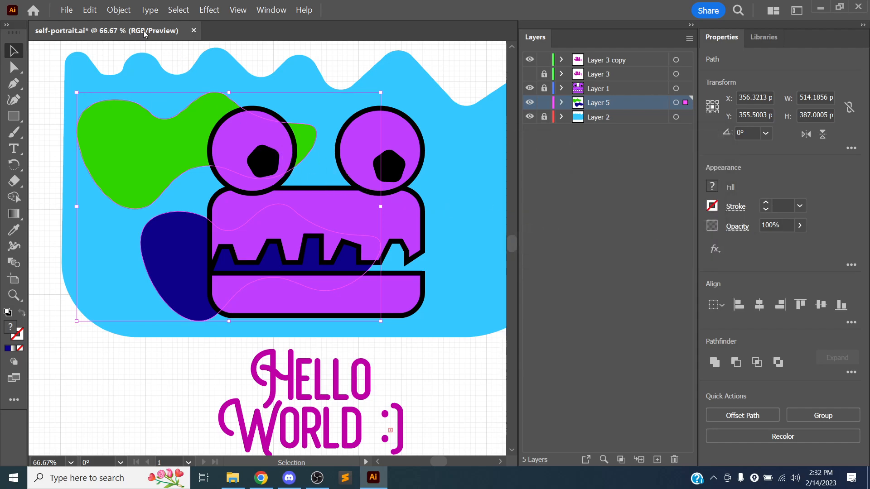
Make a blend between the selected green and dark blue shapes
click(119, 10)
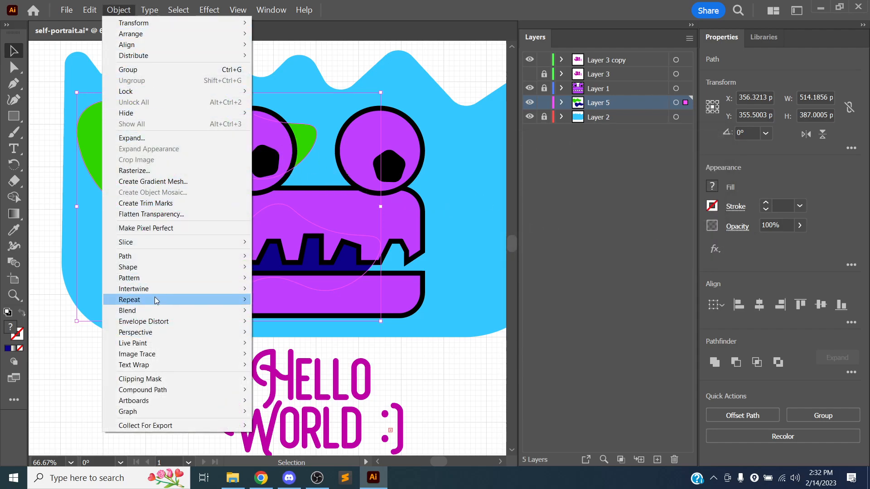
mouse_move(157, 311)
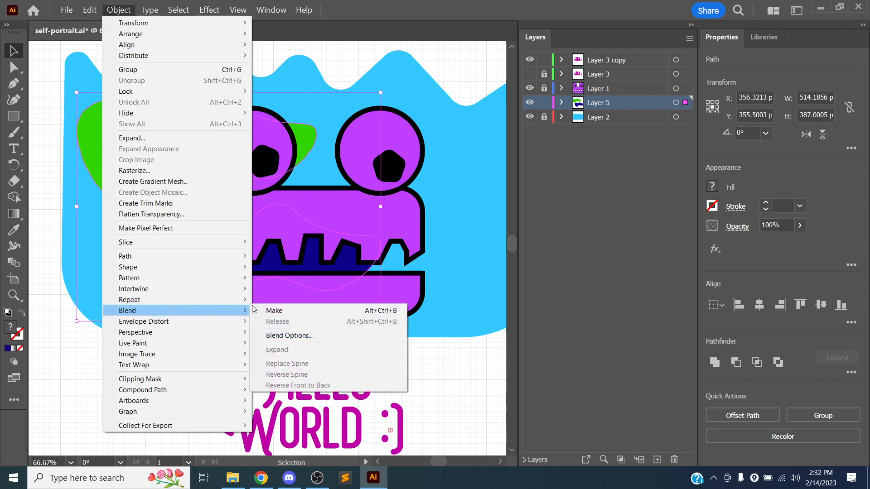
click(287, 313)
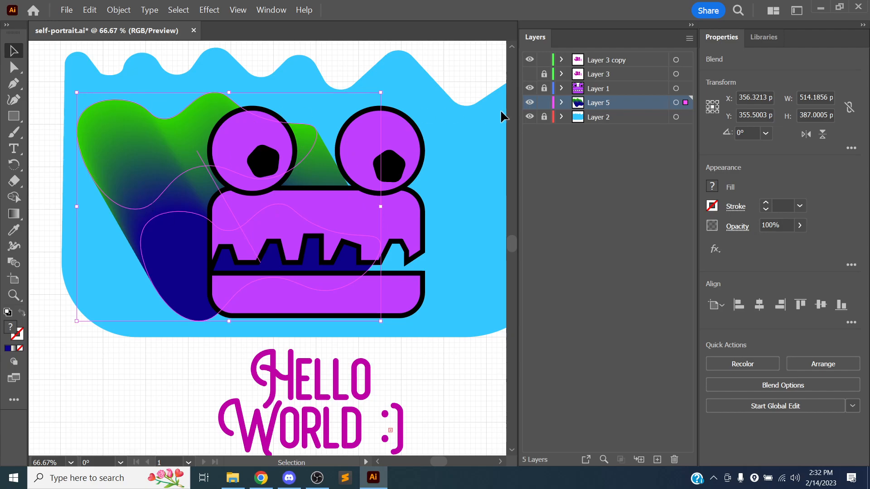
Change the spacing of the green-to-blue blend on Layer 5 to Specified Steps with 8 steps
click(560, 102)
click(608, 120)
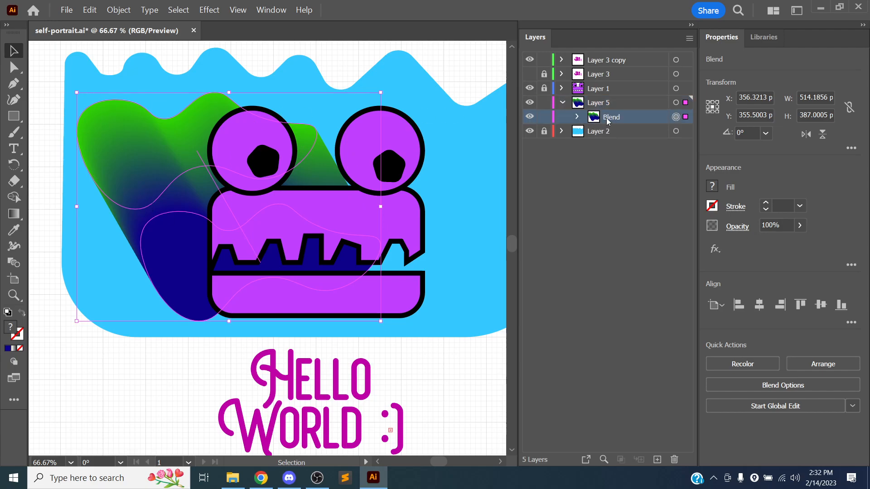
click(753, 387)
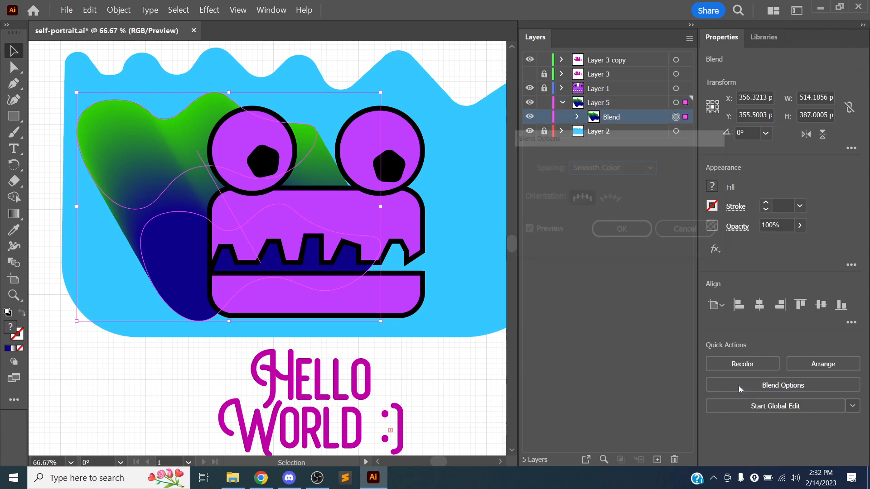
click(634, 168)
click(635, 196)
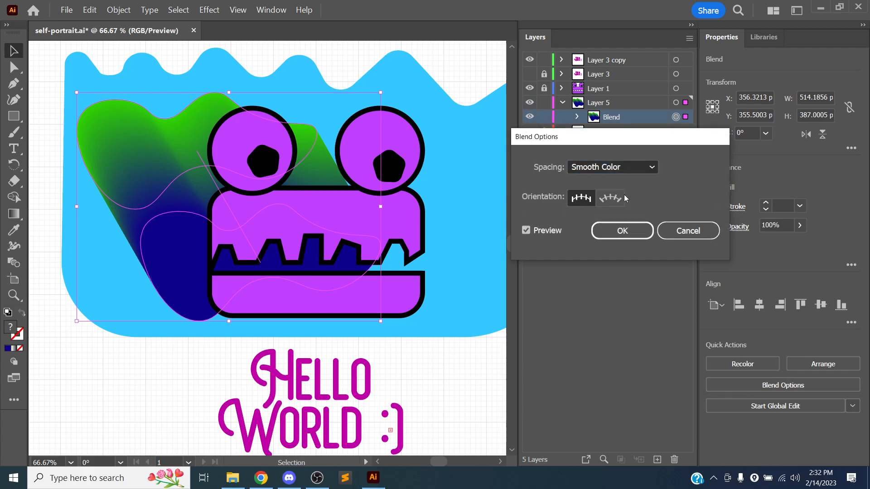
text(8)
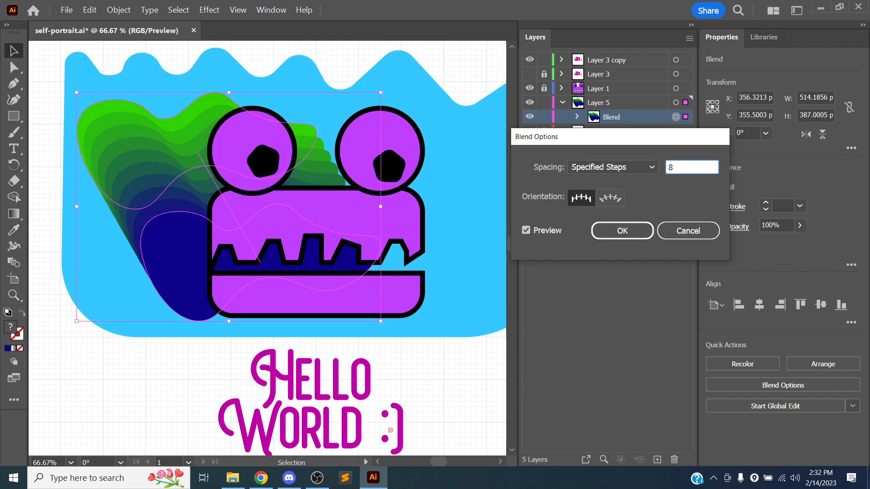
key(Return)
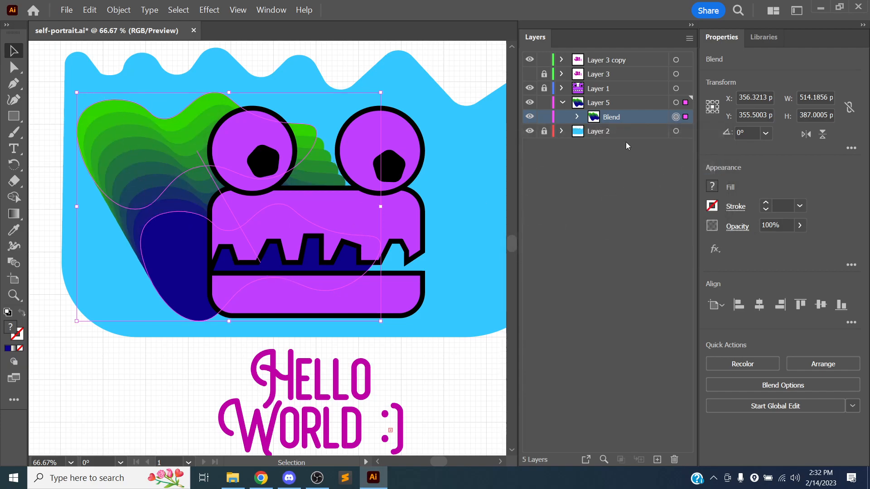
Set the blend's specified steps to 16
click(783, 385)
click(679, 166)
drag(679, 167, 651, 167)
text(18)
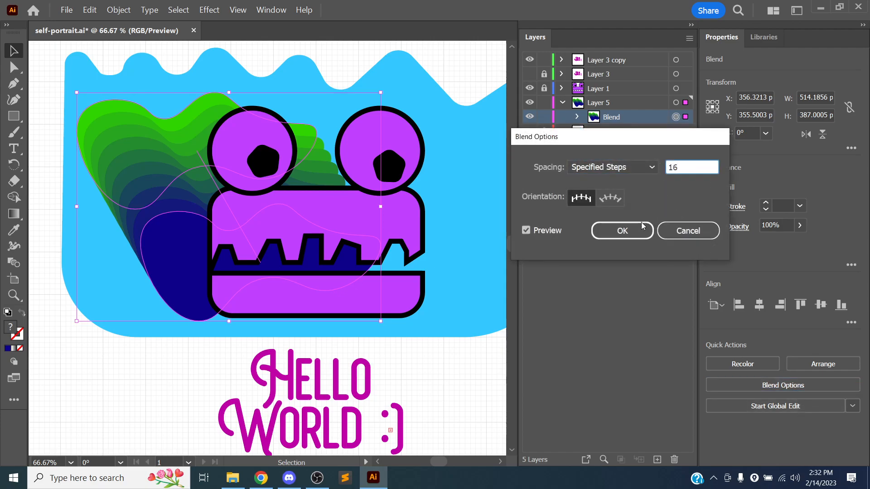
click(625, 232)
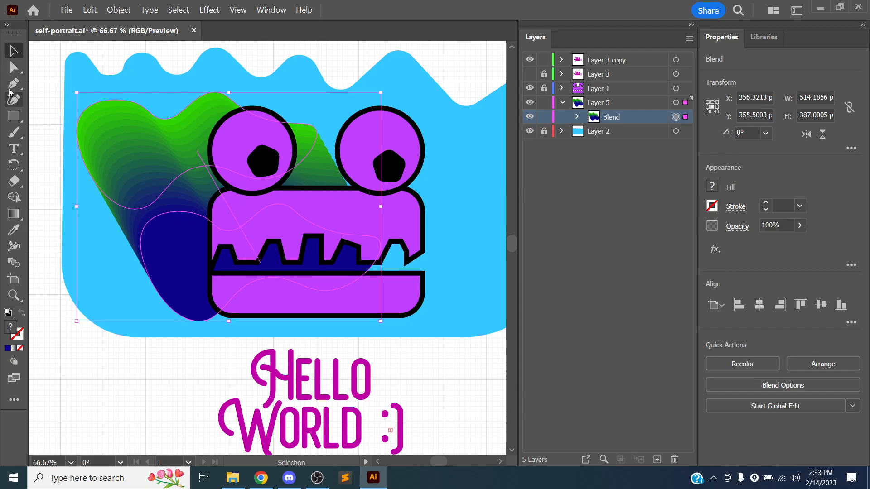
Shift the whole blend slightly right to about X 369, Y 356 with the Direct Selection tool and deselect it
click(14, 67)
drag(251, 262, 262, 264)
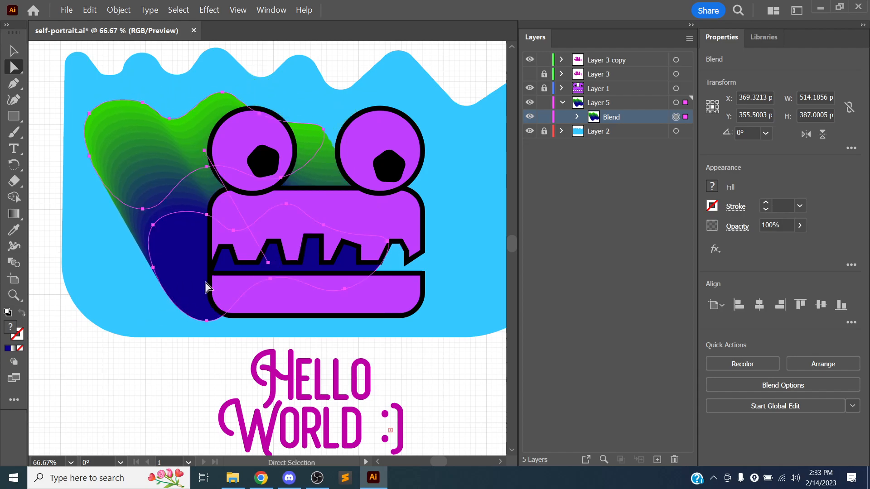
click(123, 317)
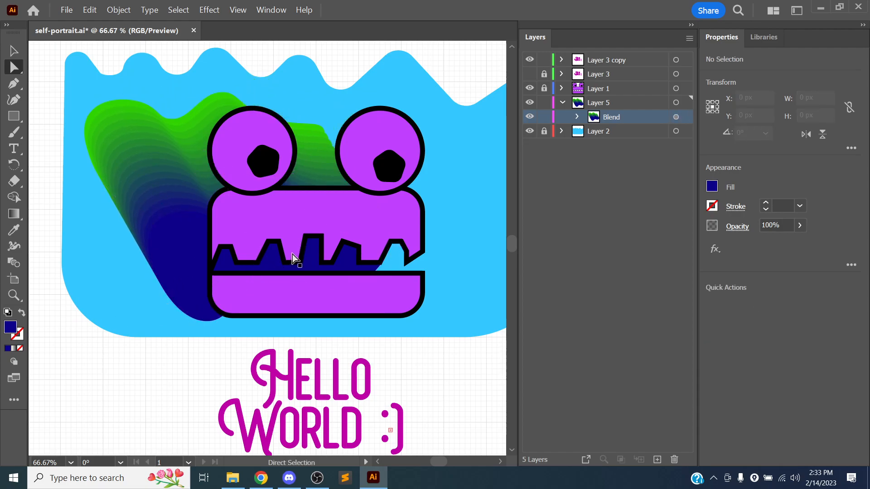
Move only the blend's dark blue shape right to about X 607, Y 450 and select its path inside the blend in Layer 5
click(275, 265)
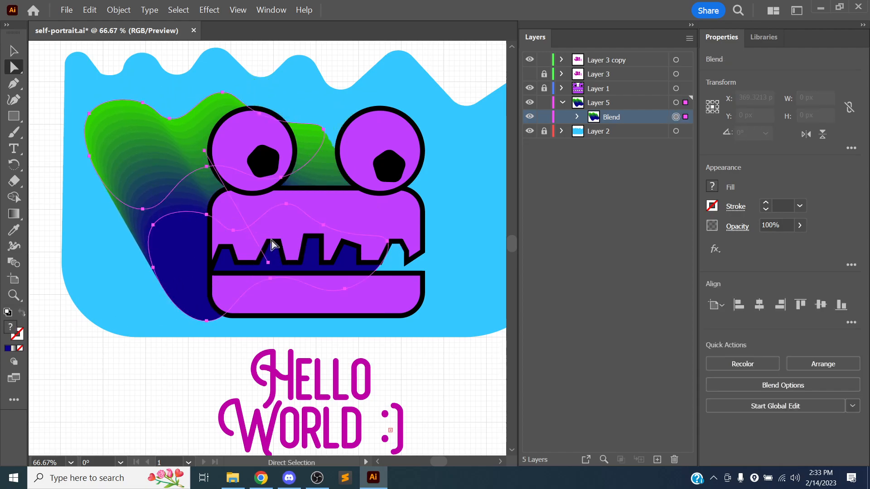
click(273, 286)
drag(264, 258, 290, 257)
drag(327, 220, 375, 250)
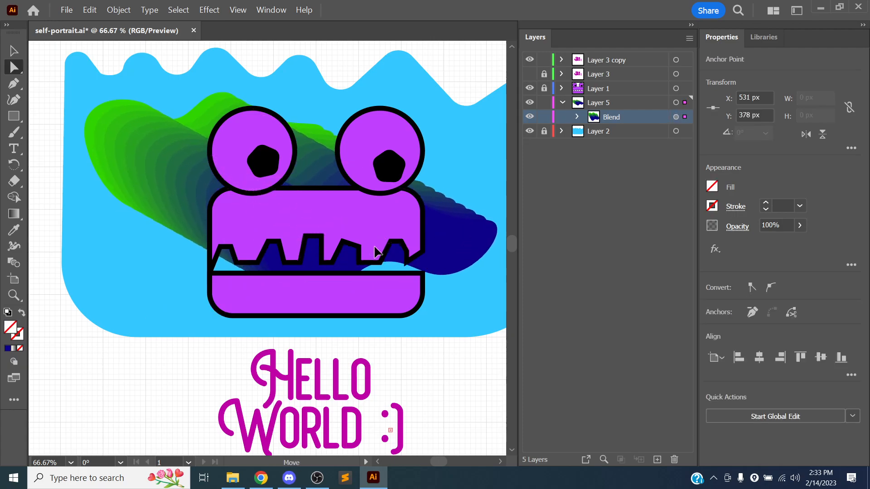
click(577, 117)
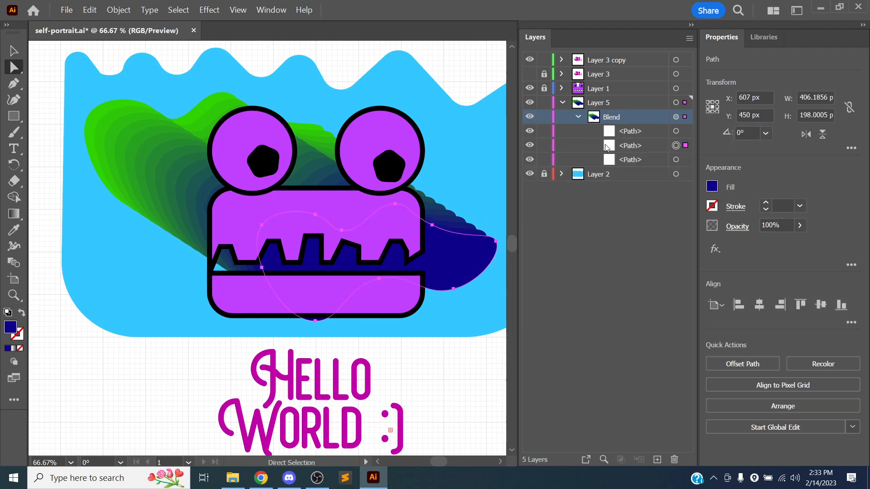
click(630, 151)
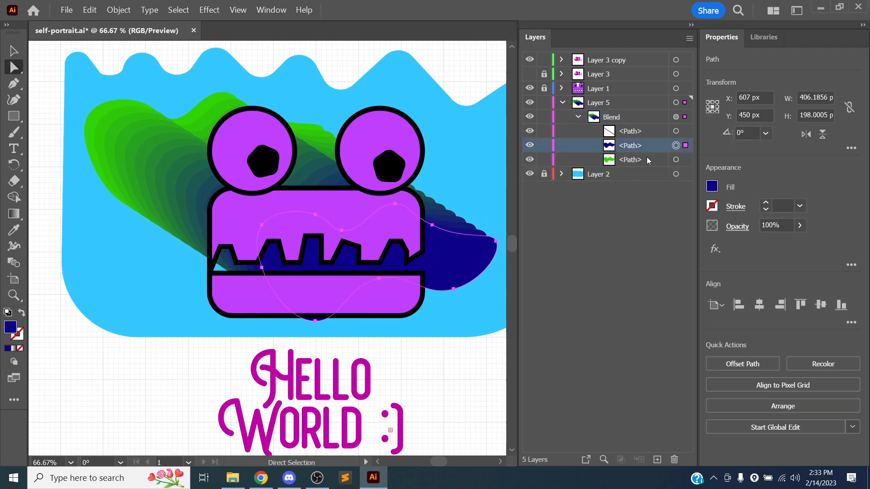
Rotate the dark blue shape by about 1.9° and stretch it to about 411 by 259 px
drag(453, 194, 344, 180)
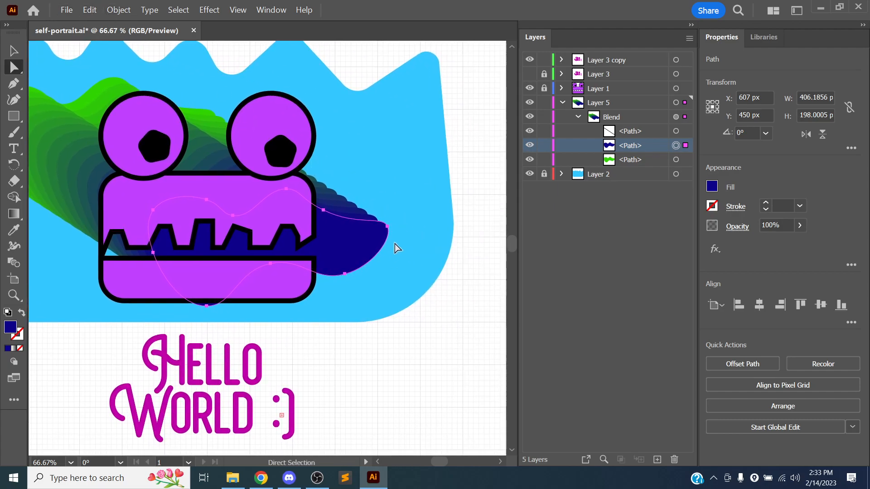
mouse_move(388, 227)
mouse_down()
mouse_move(409, 192)
mouse_move(369, 262)
mouse_move(388, 229)
mouse_up()
key(v)
drag(389, 187, 355, 214)
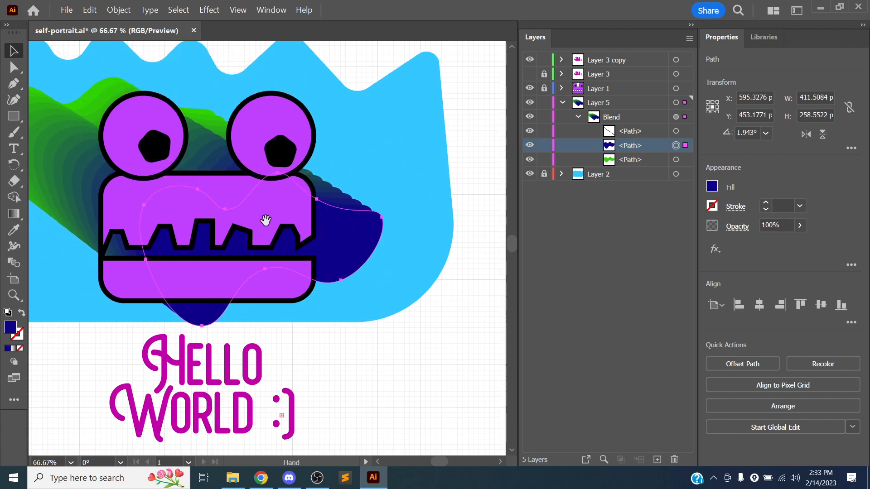
Move the dark blue shape farther right to about X 692, Y 429 and deselect it
drag(270, 223, 363, 225)
drag(448, 222, 483, 198)
mouse_move(487, 220)
mouse_down()
mouse_move(479, 259)
mouse_move(491, 228)
mouse_up()
drag(456, 237, 382, 218)
drag(385, 325, 426, 295)
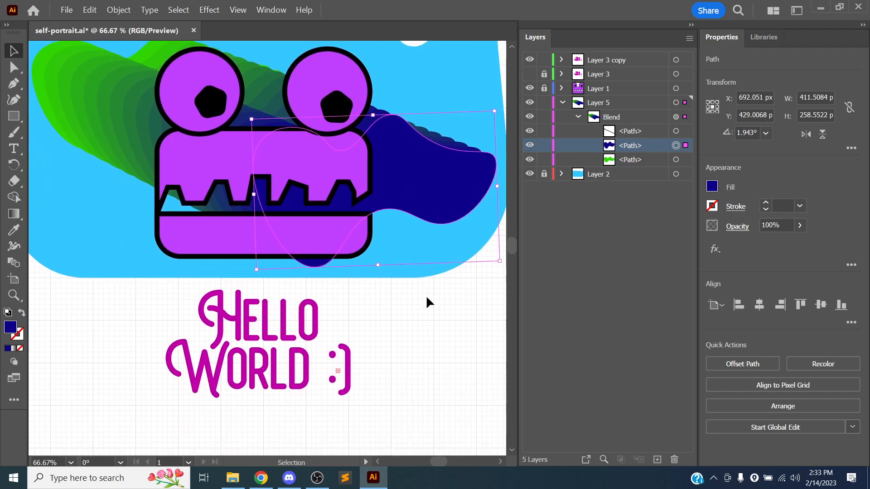
click(428, 301)
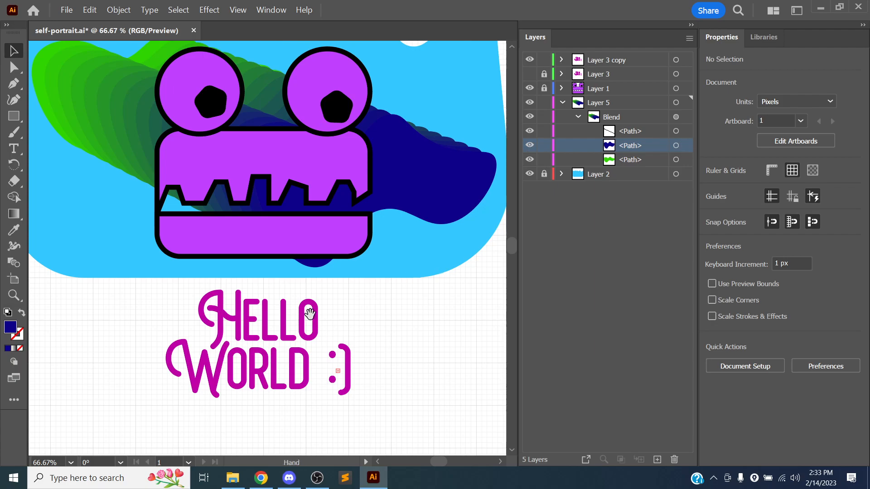
Highlight the characters of the Hello World text with the Type tool to check that it is live text
click(290, 336)
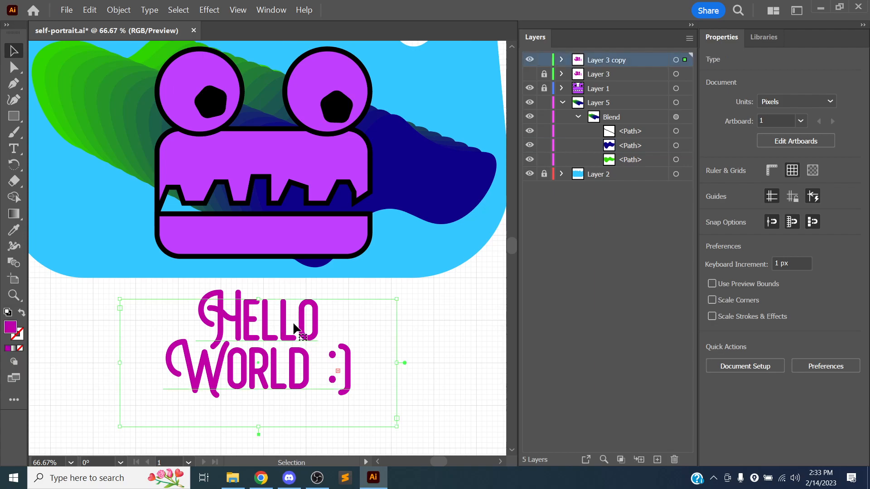
key(t)
drag(241, 323, 317, 317)
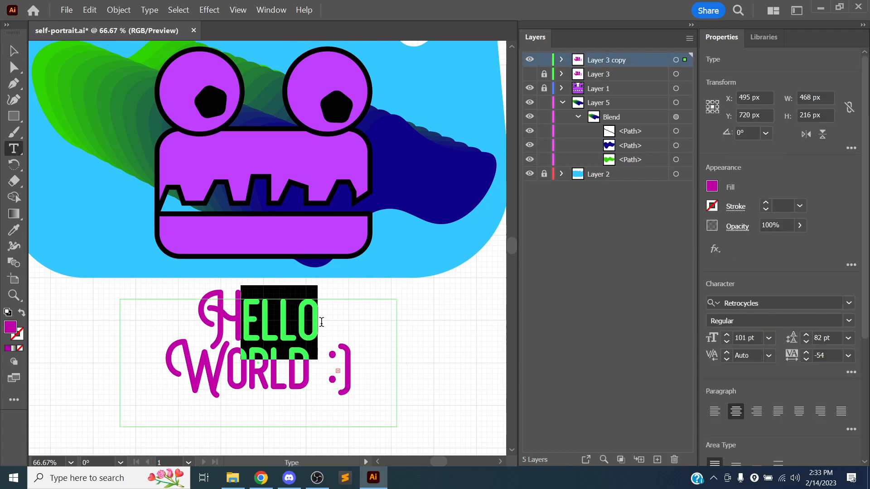
drag(352, 360, 189, 323)
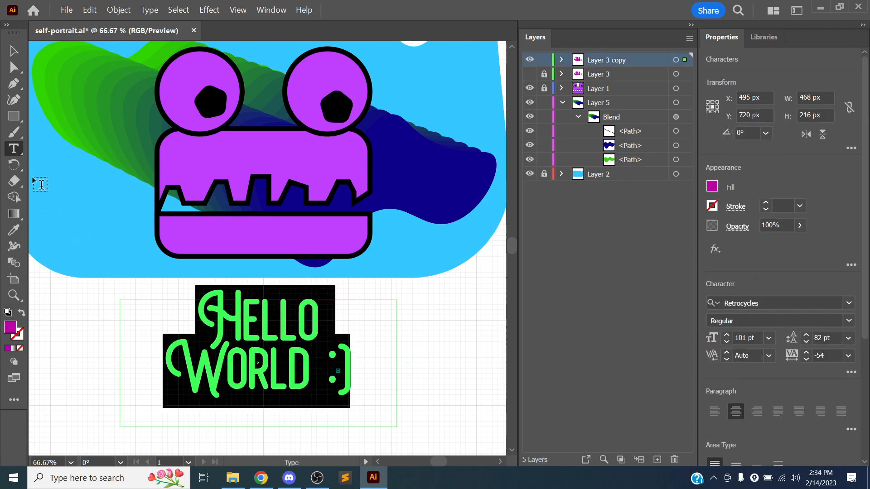
click(14, 53)
click(430, 311)
scroll(426, 272, down, 3)
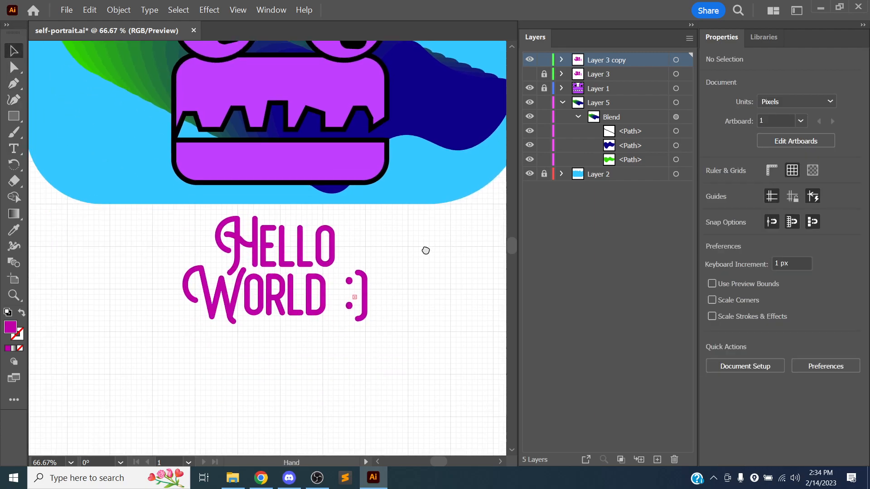
Collapse and lock Layer 5, keeping the Hello World text selected
click(292, 258)
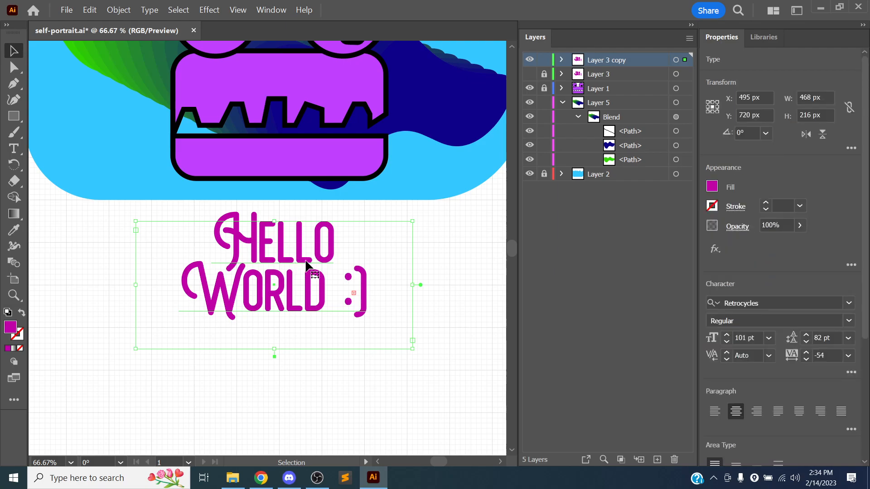
click(562, 103)
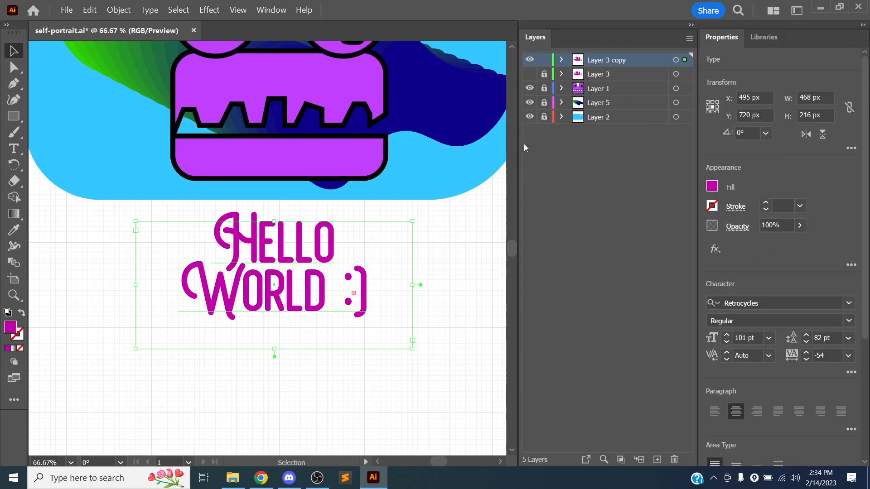
key(c)
click(456, 216)
click(562, 255)
drag(436, 216, 423, 243)
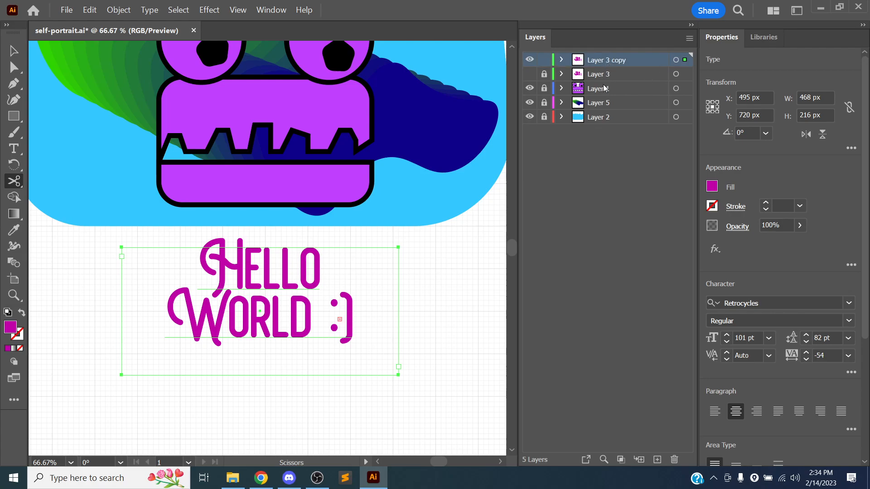
Duplicate the Layer 3 copy layer twice
click(689, 38)
click(734, 60)
click(689, 38)
click(734, 60)
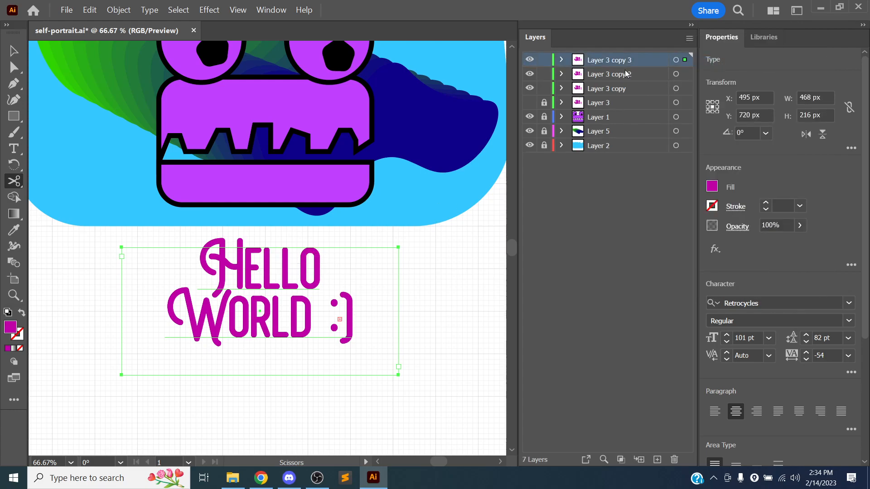
click(14, 67)
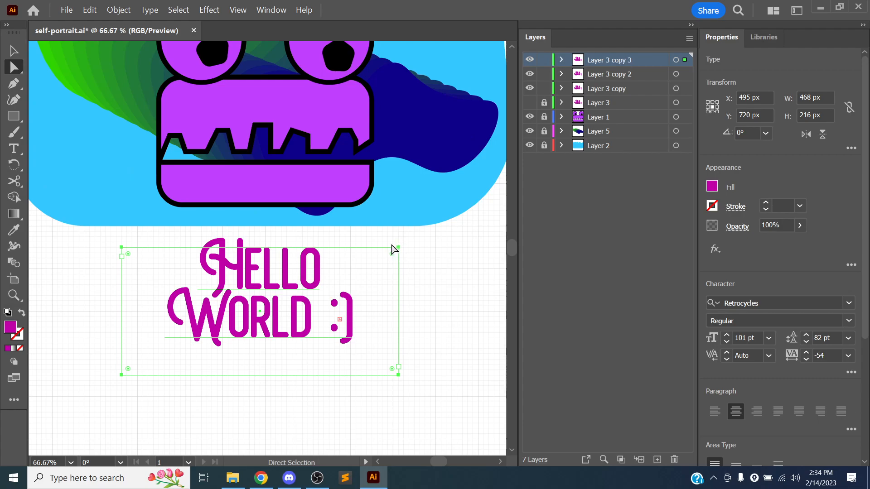
key(v)
mouse_move(306, 267)
mouse_down()
mouse_move(321, 293)
mouse_move(321, 263)
mouse_up()
key(ctrl+z)
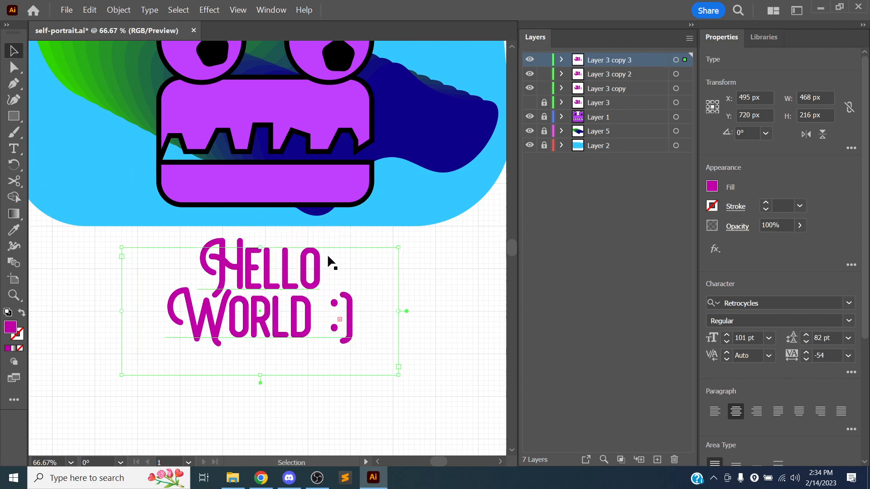
Hide Layer 3 copy 3 and Layer 3 copy, and select the Hello World text on Layer 3 copy 2
click(531, 61)
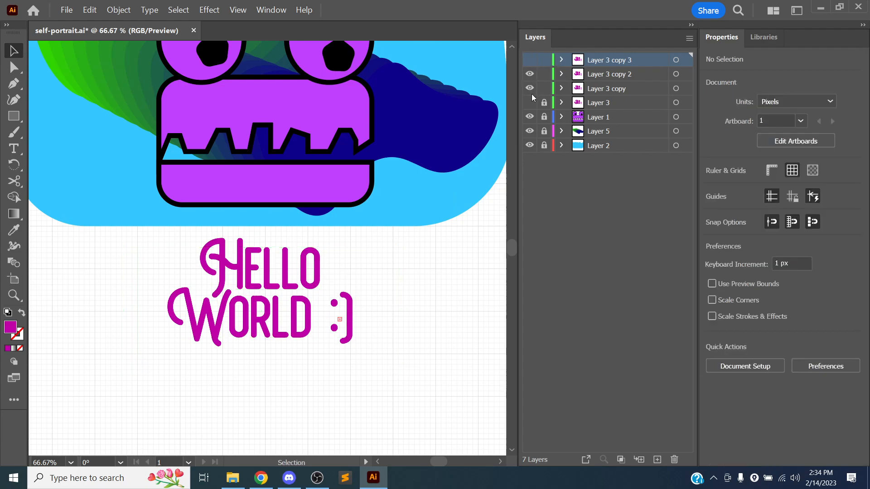
click(531, 93)
click(588, 80)
click(279, 255)
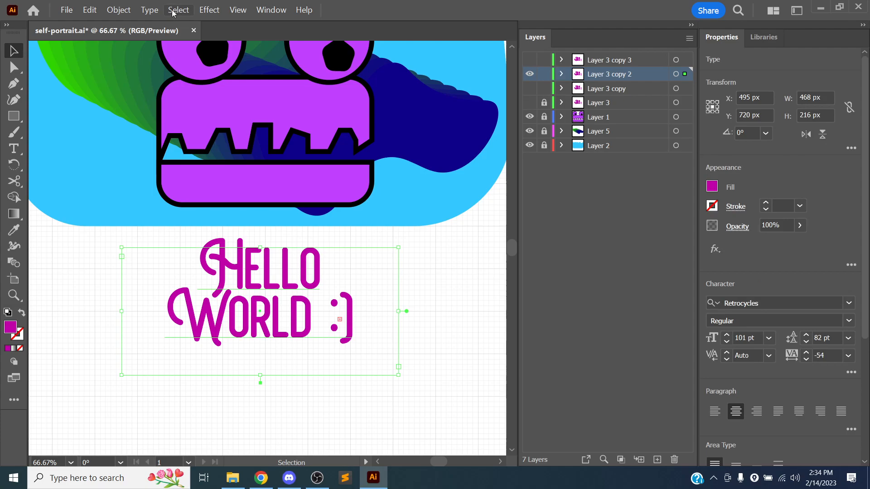
Expand the object and fill of the text on Layer 3 copy 2 and select the expanded group within that layer
click(126, 13)
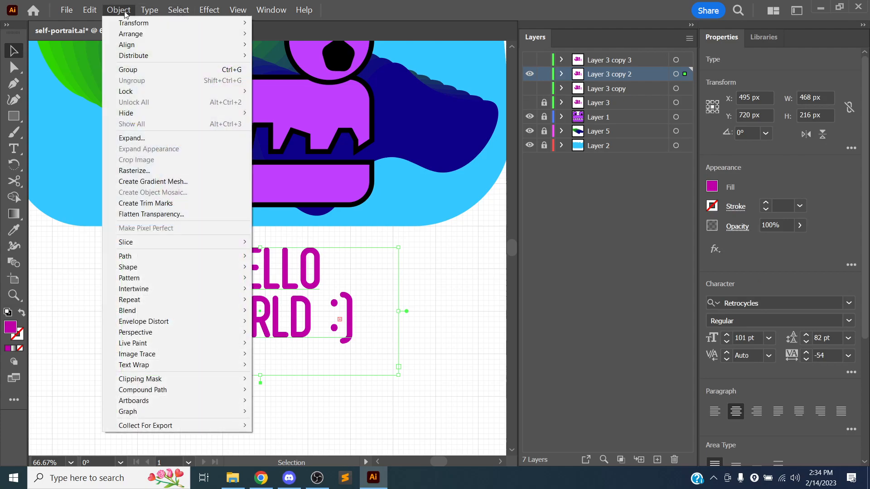
mouse_move(145, 299)
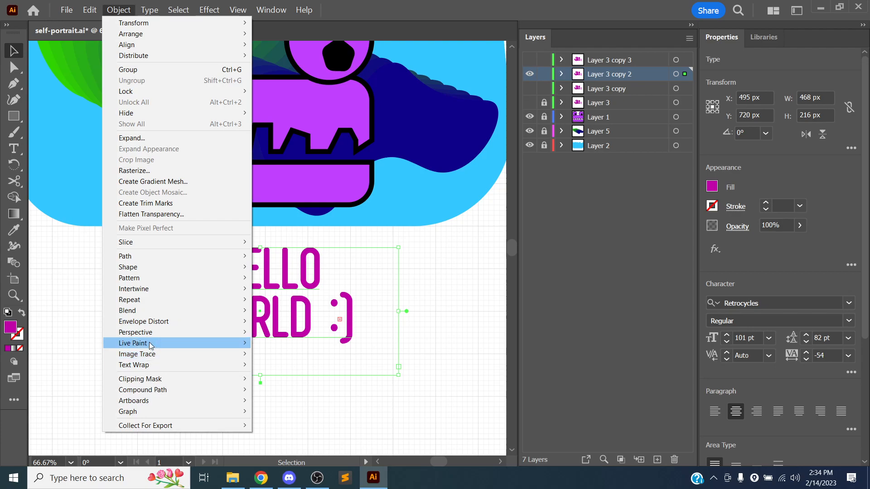
click(138, 137)
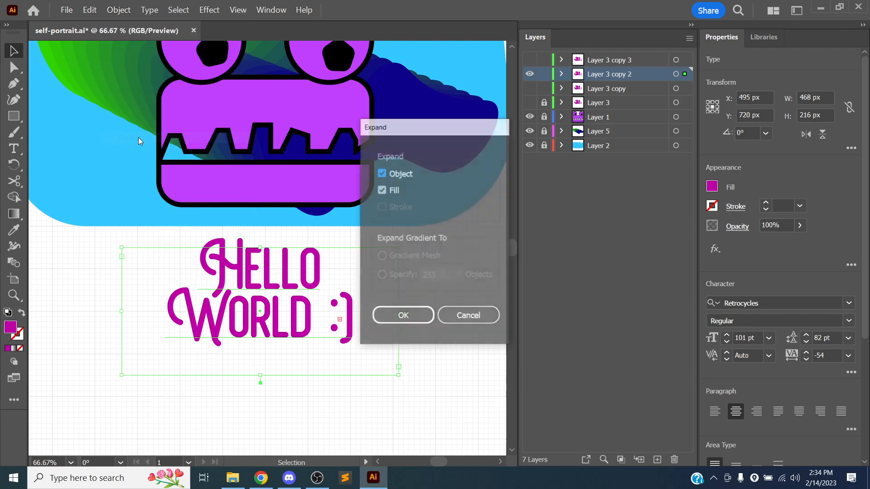
click(405, 316)
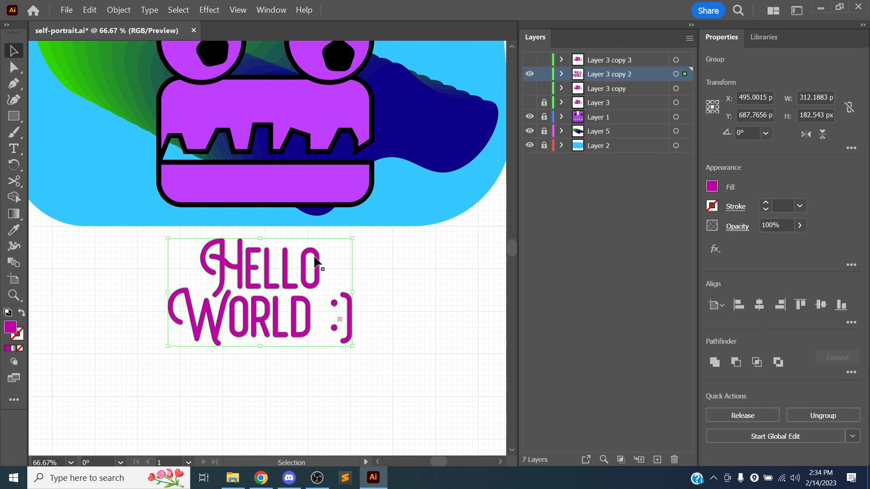
click(562, 76)
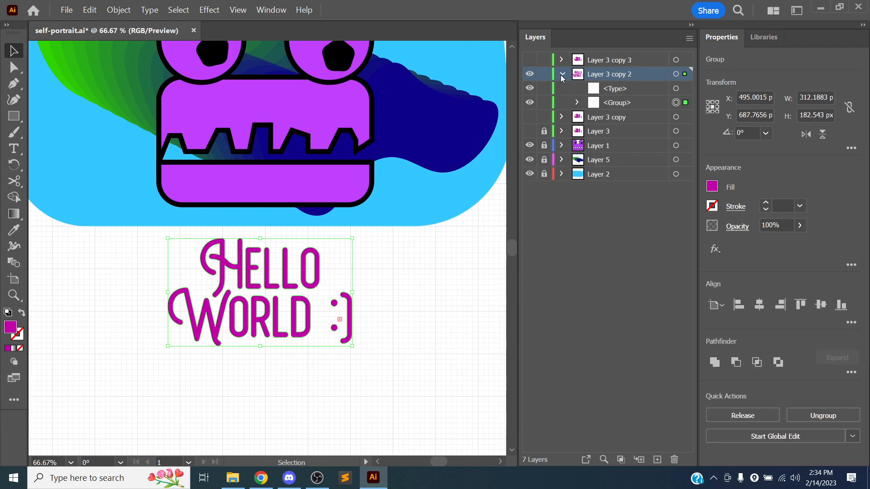
click(615, 103)
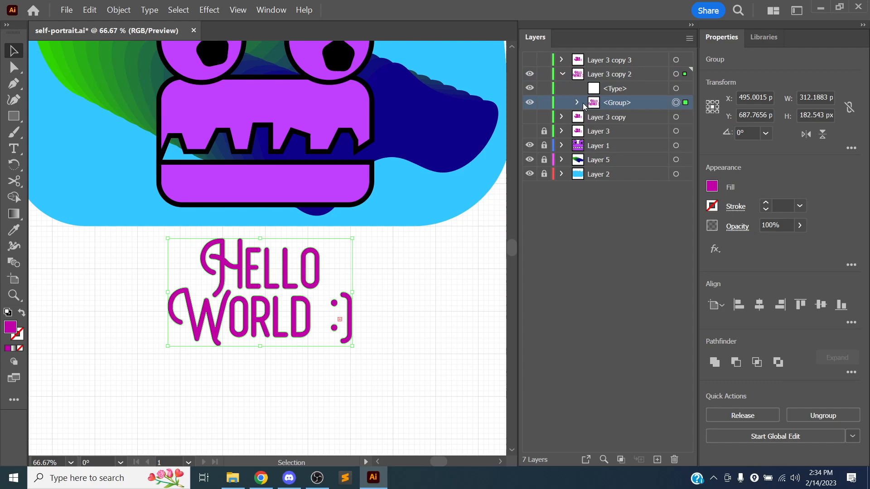
Examine the compound paths inside the expanded Hello World group and view the letter outlines and anchor points up close
click(577, 103)
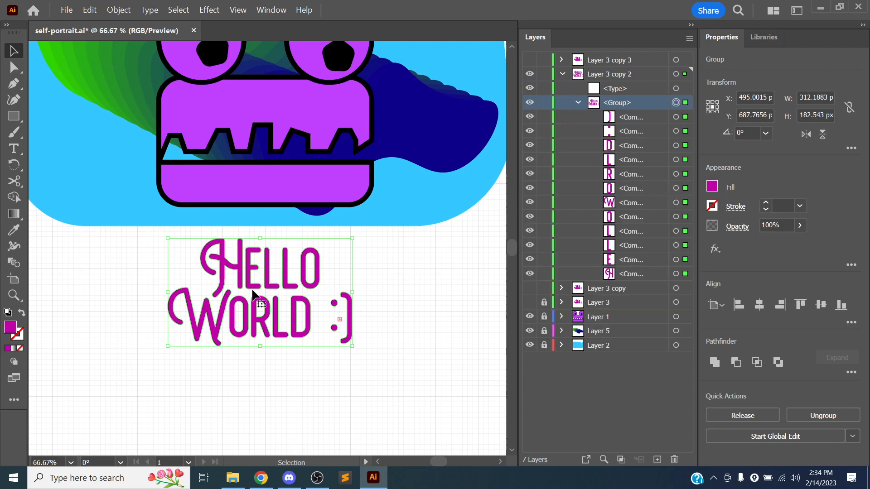
scroll(252, 288, down, 1)
key(super)
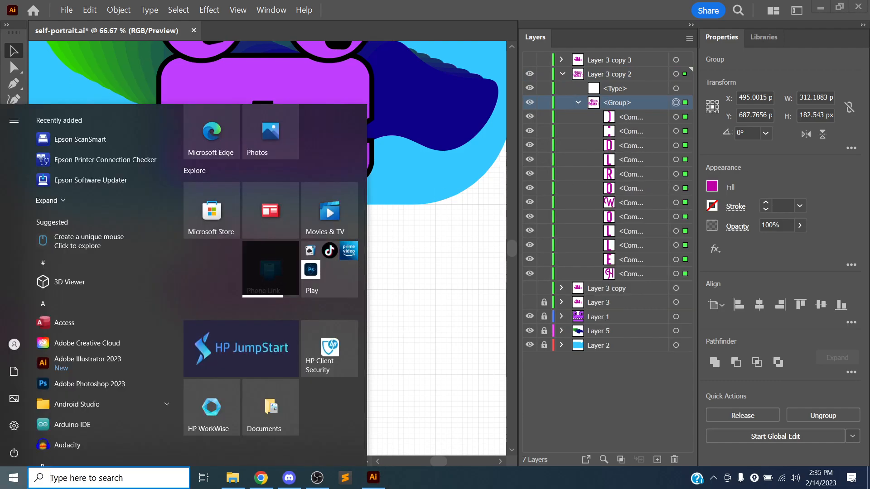
click(320, 271)
scroll(297, 275, down, 3)
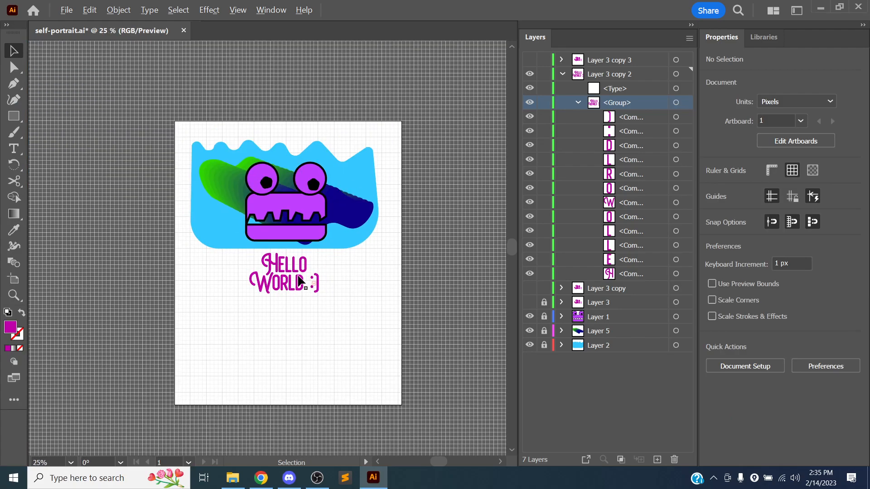
scroll(299, 278, up, 7)
click(267, 221)
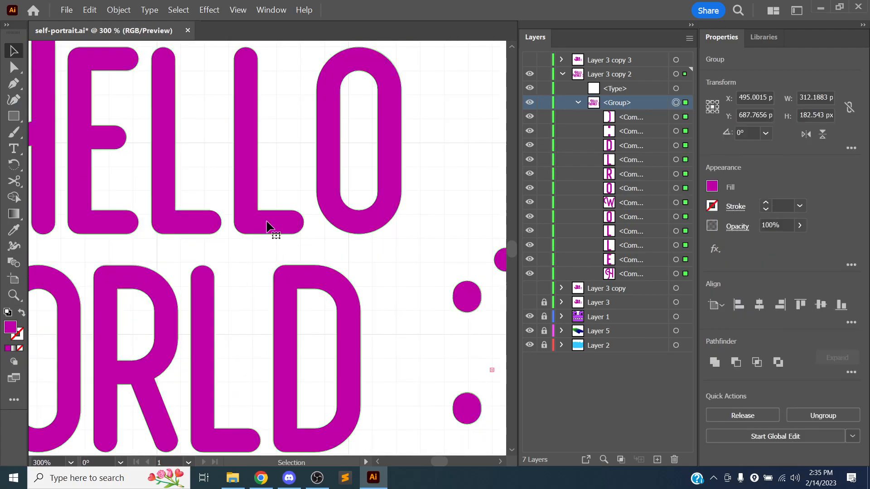
scroll(267, 223, down, 3)
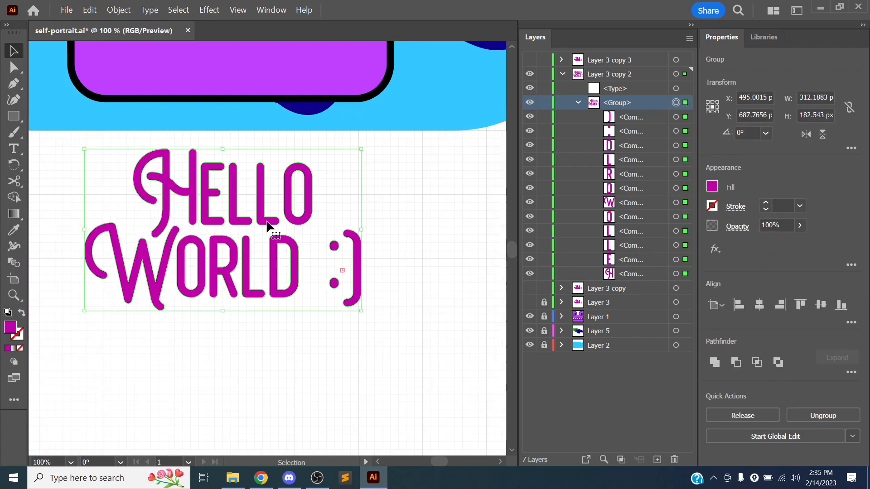
key(t)
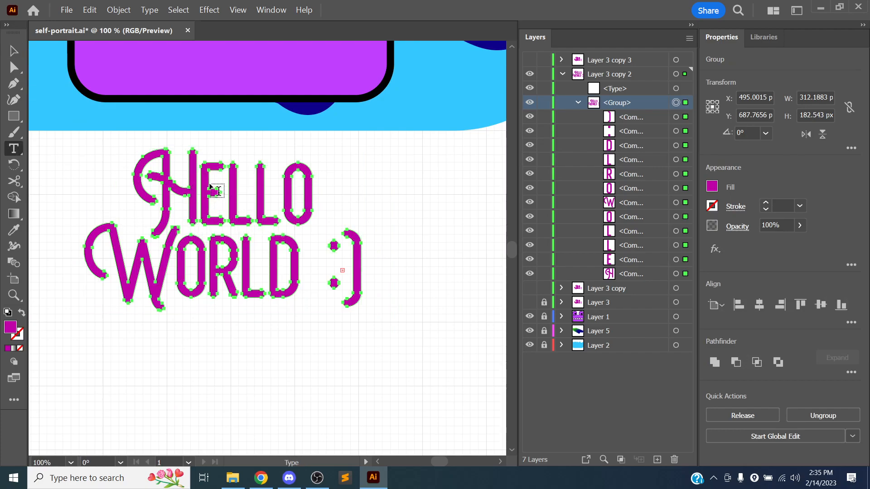
click(14, 68)
key(v)
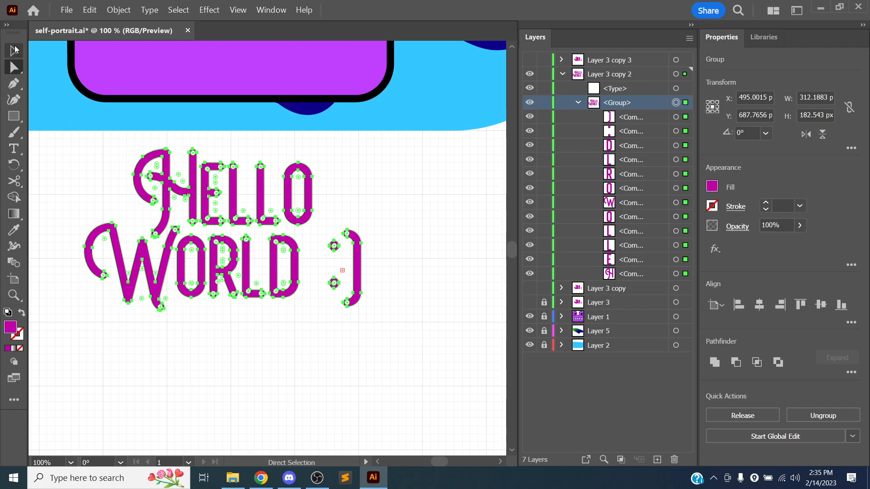
Isolate the expanded Hello World group, try moving individual letters of Hello apart, and undo the moves
double_click(185, 185)
drag(195, 175, 205, 154)
drag(292, 202, 322, 180)
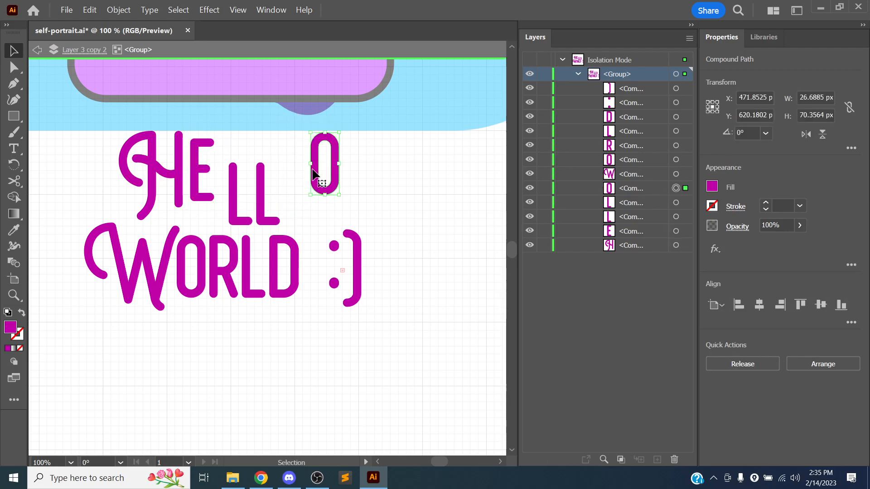
key(ctrl+z)
key(ctrl+z)
key(ctrl+z)
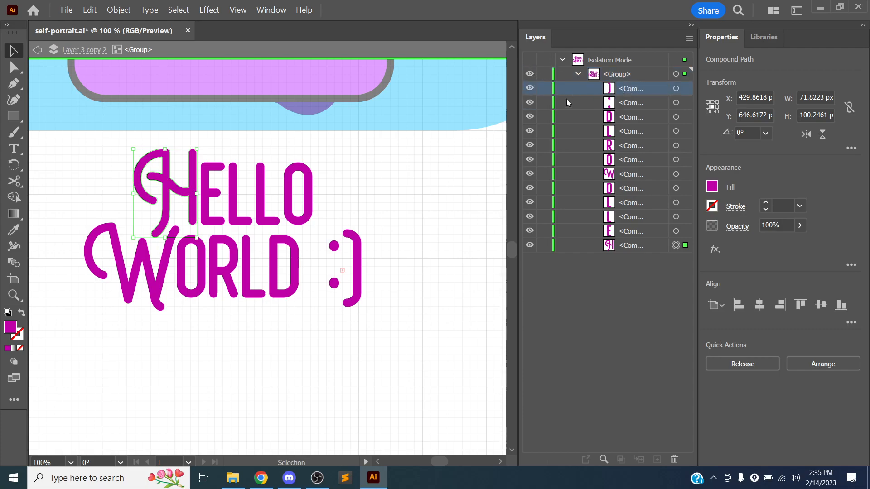
Widen the Layers panel and select all the letters in the isolated group
drag(518, 106, 464, 99)
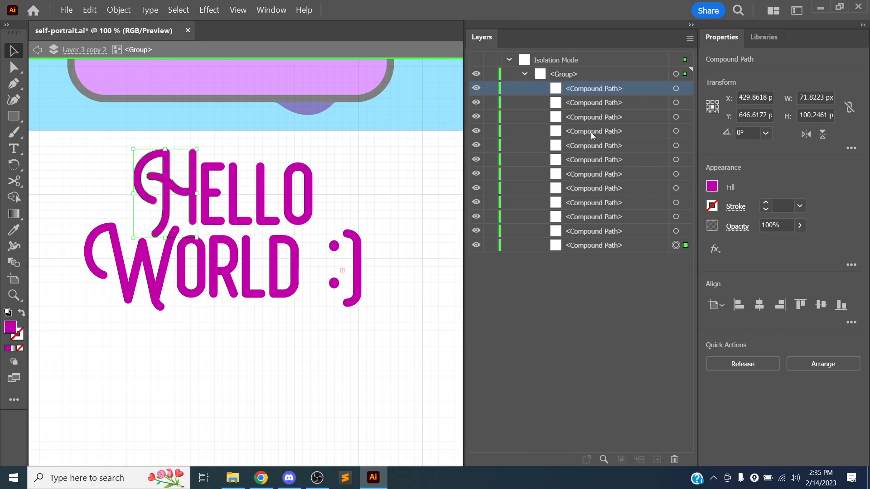
click(589, 75)
drag(380, 187, 79, 297)
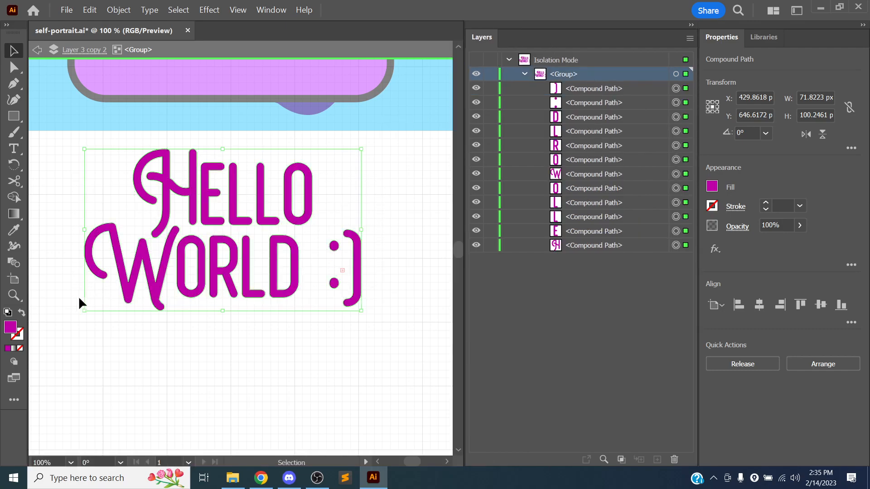
Release the compound paths of all the letters in the isolated Hello World group
right_click(208, 195)
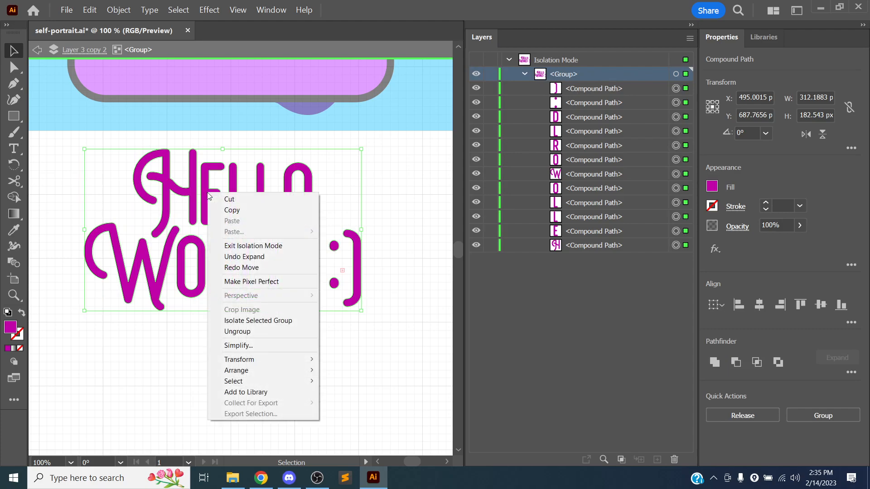
click(145, 347)
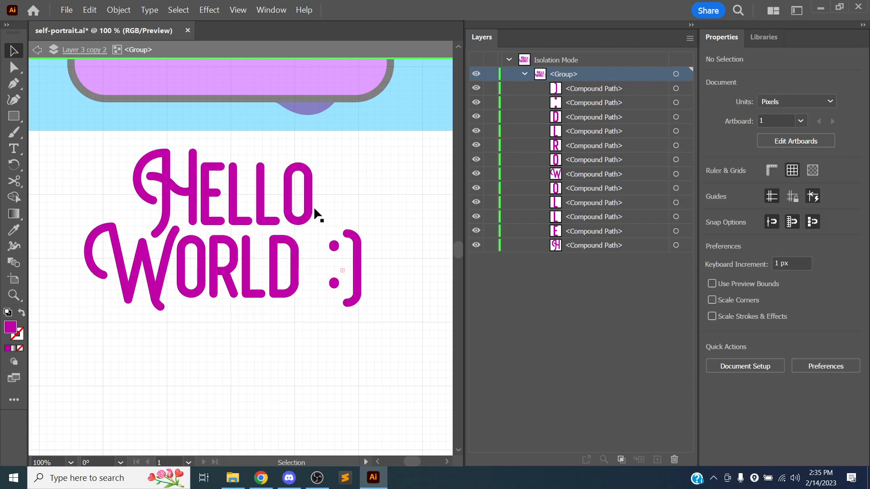
drag(374, 178, 77, 293)
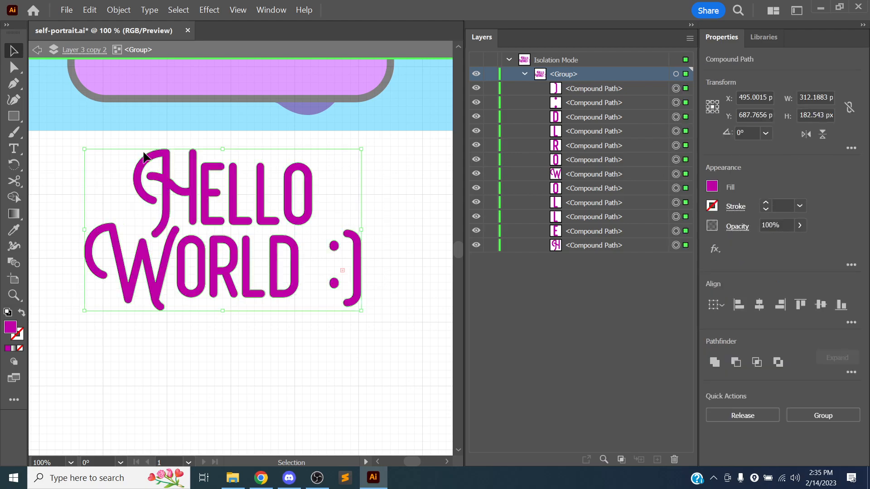
click(126, 11)
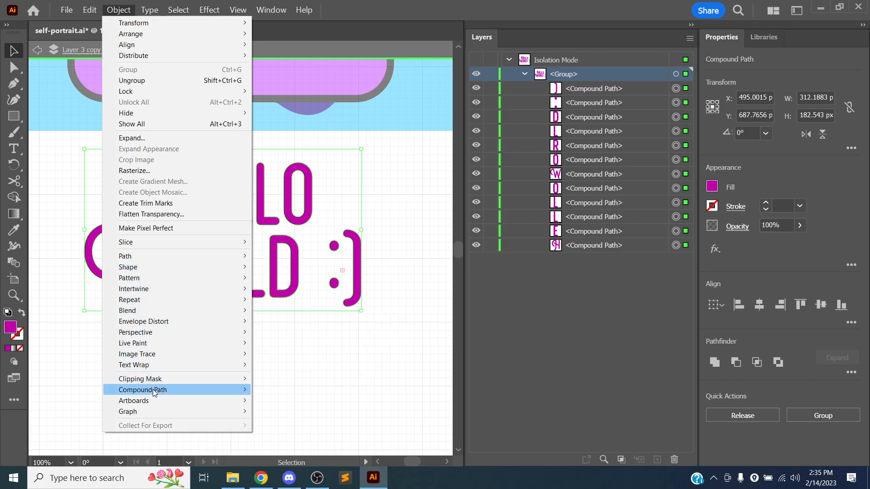
mouse_move(159, 392)
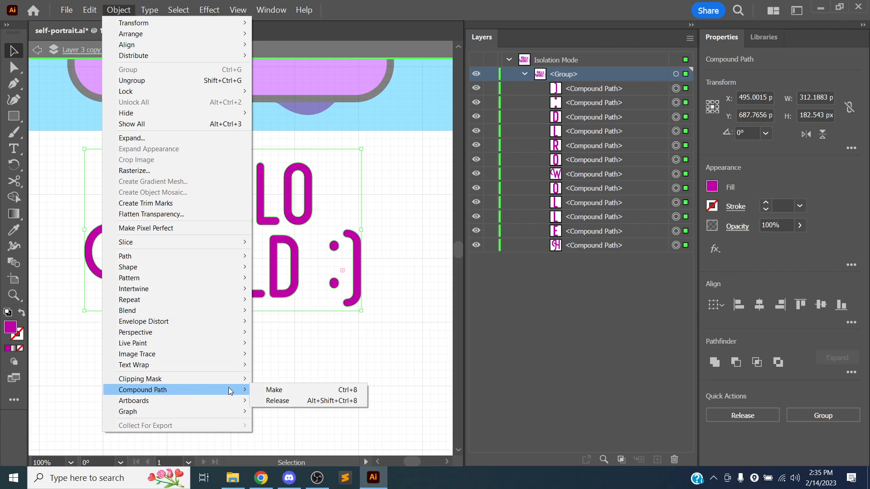
click(281, 400)
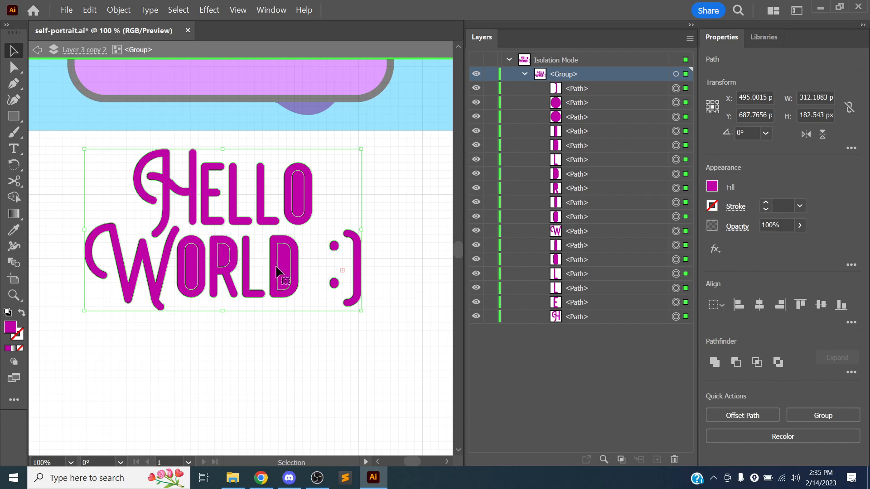
Inspect the separate outer and inner paths of the O in Hello and clear the selection
scroll(297, 216, down, 1)
scroll(297, 216, up, 2)
click(346, 164)
click(305, 176)
click(300, 183)
click(363, 150)
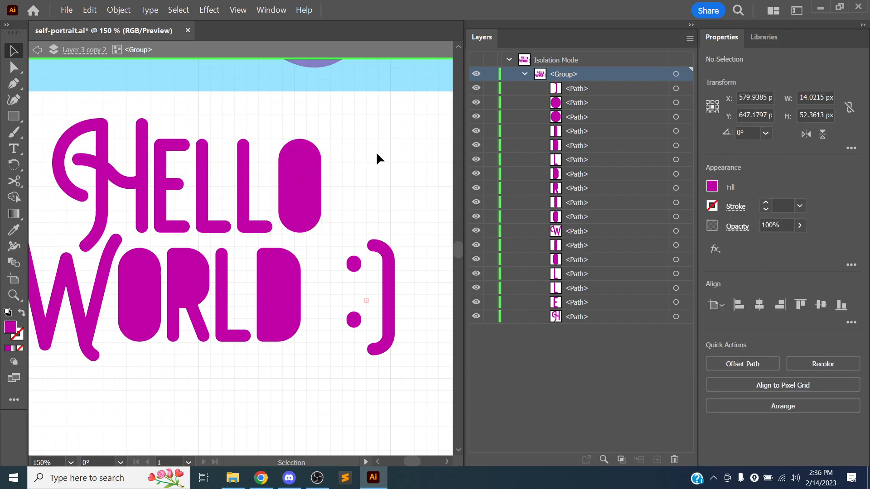
drag(372, 191, 383, 202)
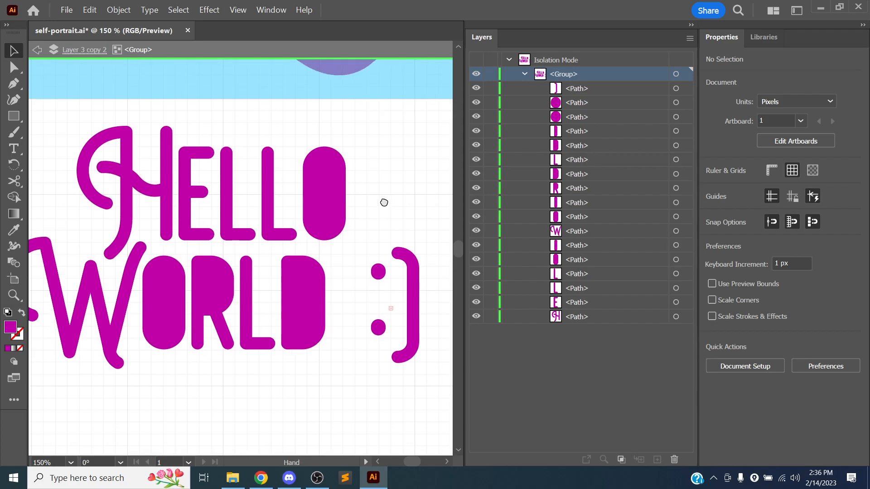
Select both paths of the O in Hello and create its outer ring as a separate shape with the Shape Builder
click(315, 195)
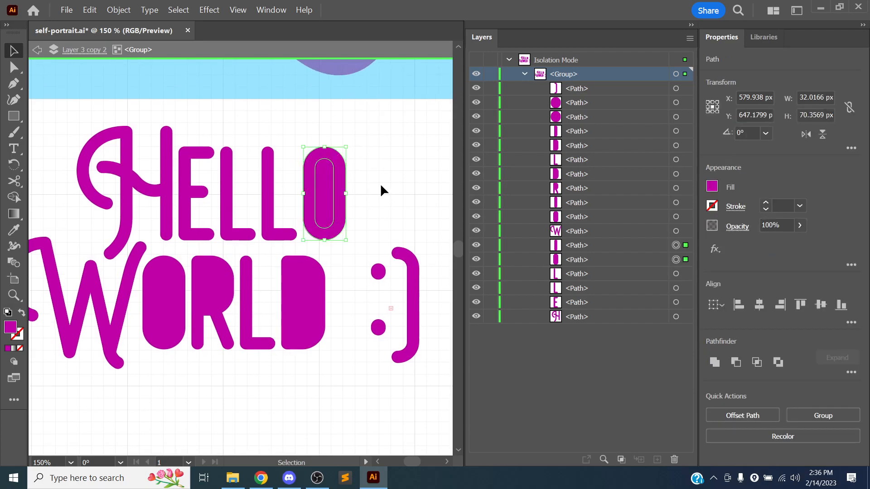
click(13, 197)
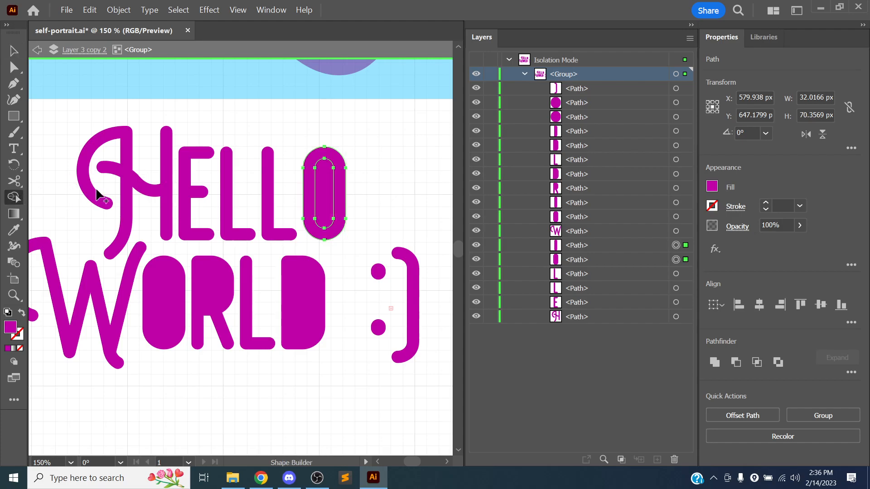
click(308, 181)
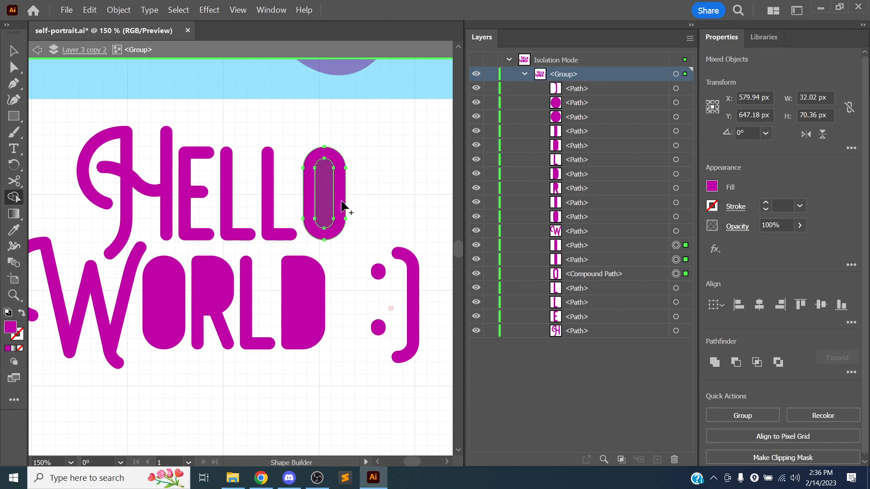
Undo the accidental deletion and remove the leftover inner paths of the O in Hello, keeping only its ring
key(v)
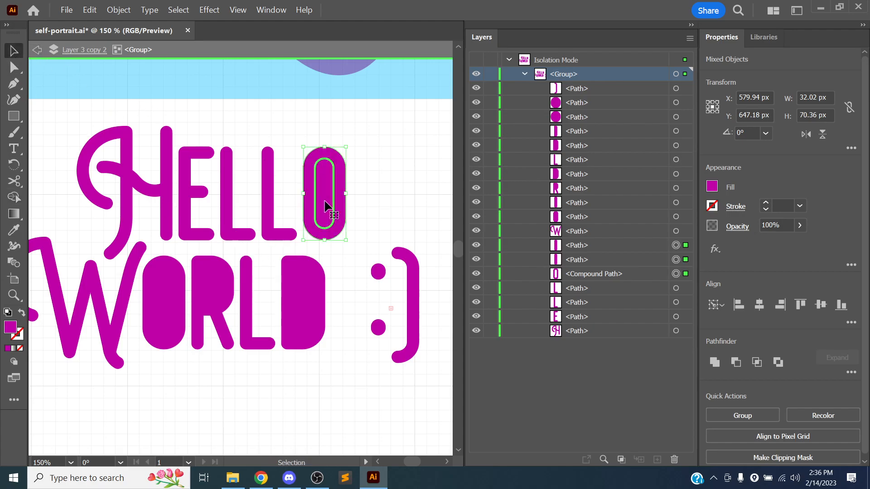
key(Delete)
key(ctrl+z)
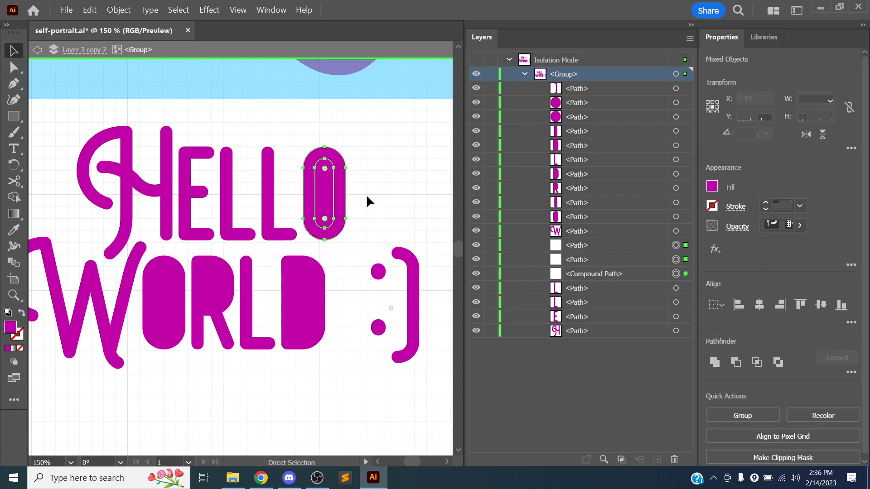
key(ctrl+z)
key(ctrl+z)
key(ctrl+z)
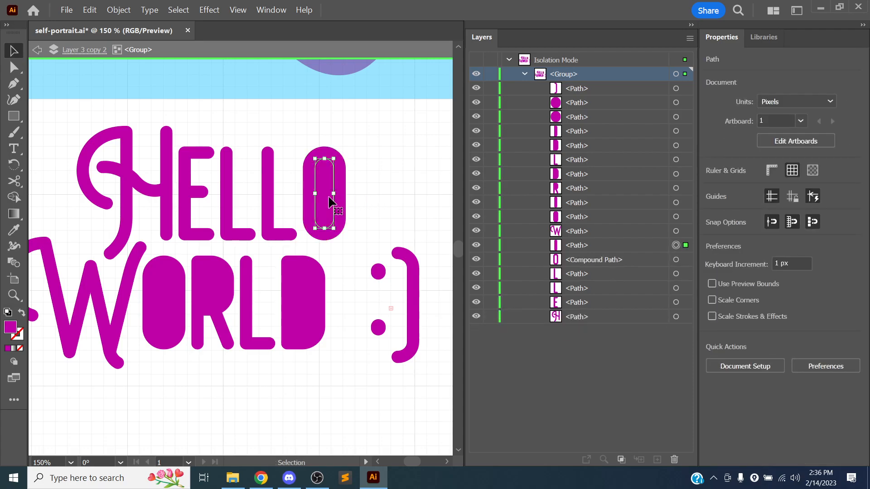
click(340, 177)
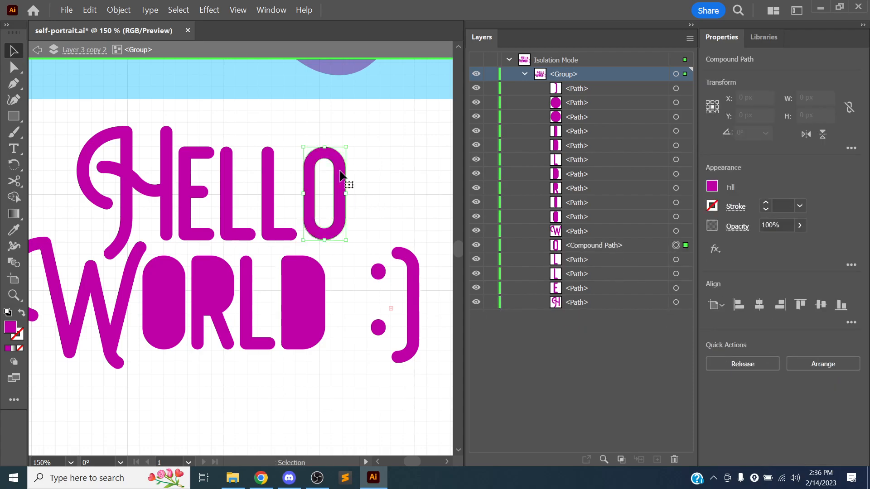
Select both paths of the O in World and create its outer ring with the Shape Builder
drag(312, 255, 350, 237)
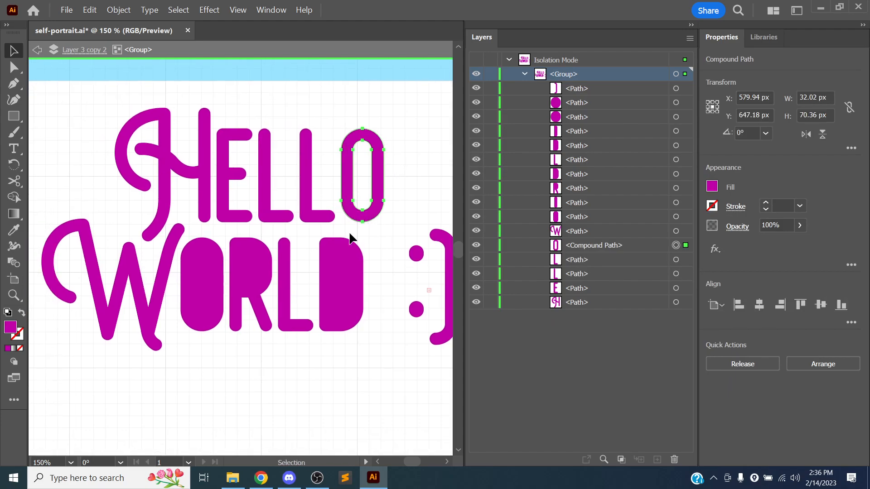
click(214, 267)
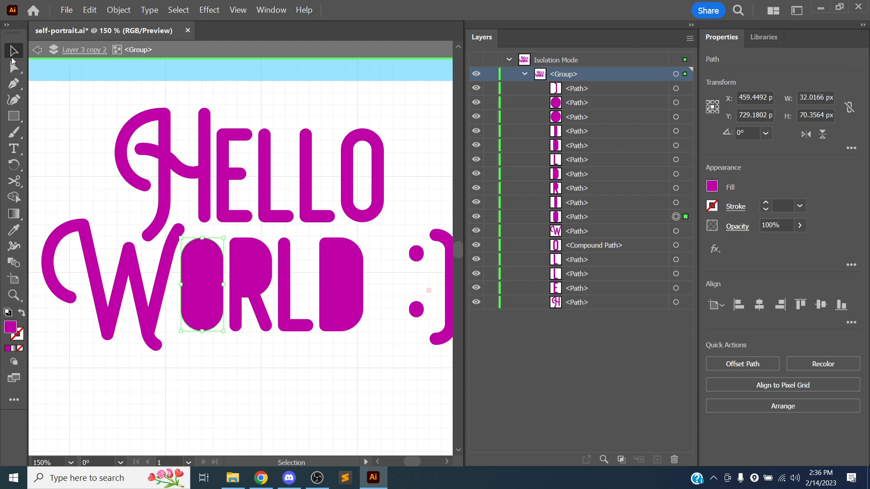
shift+click(204, 293)
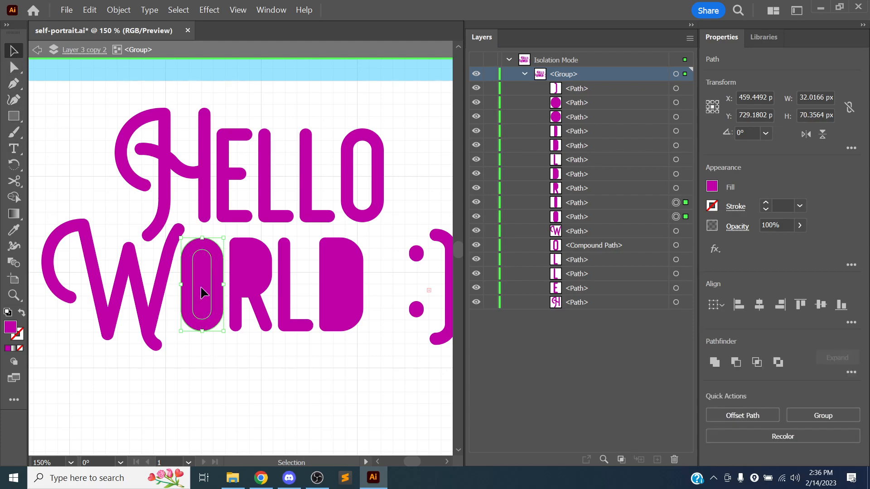
click(13, 198)
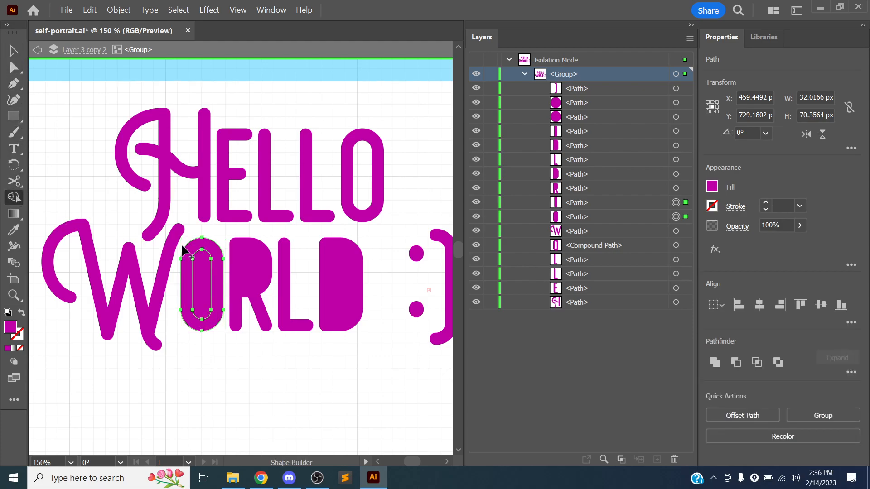
click(202, 247)
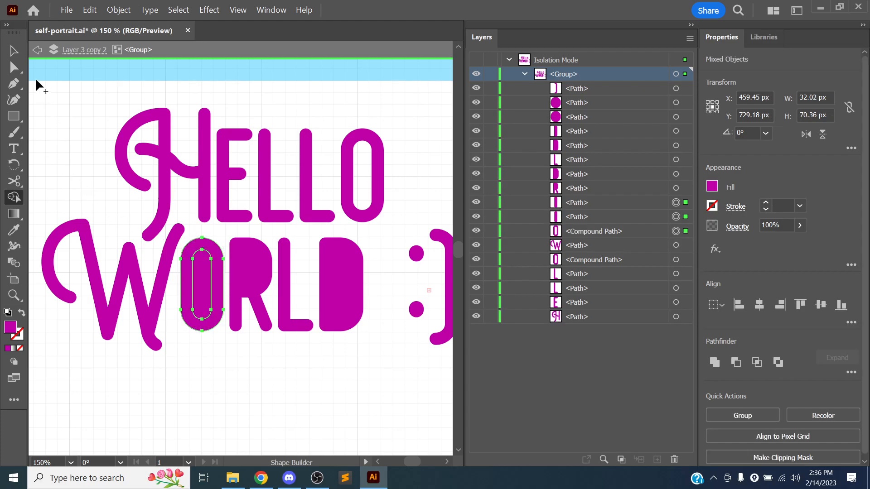
Delete the leftover inner paths from the O in World
key(v)
click(191, 346)
click(208, 299)
key(Delete)
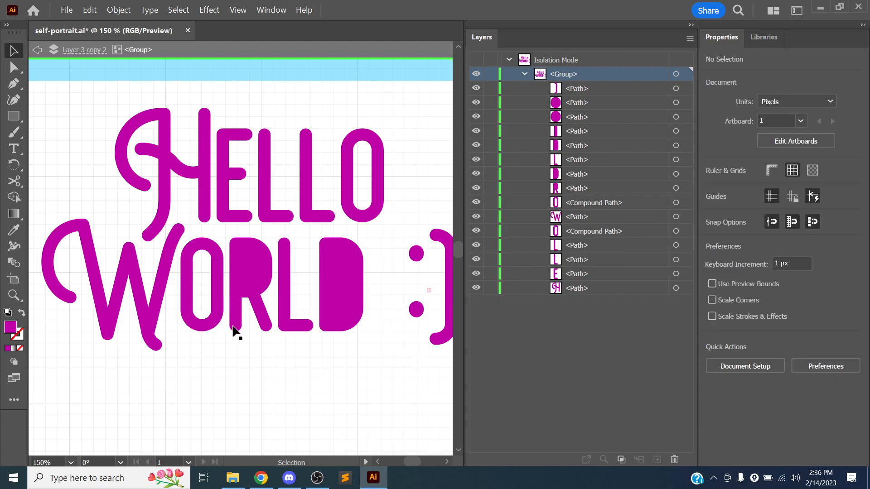
Exit the group's isolation mode and save the self-portrait file
scroll(289, 361, right, 2)
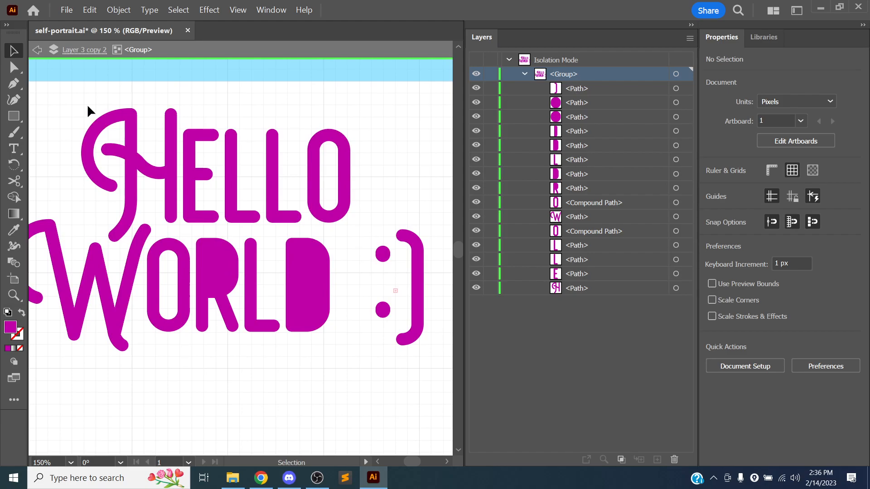
key(ctrl+s)
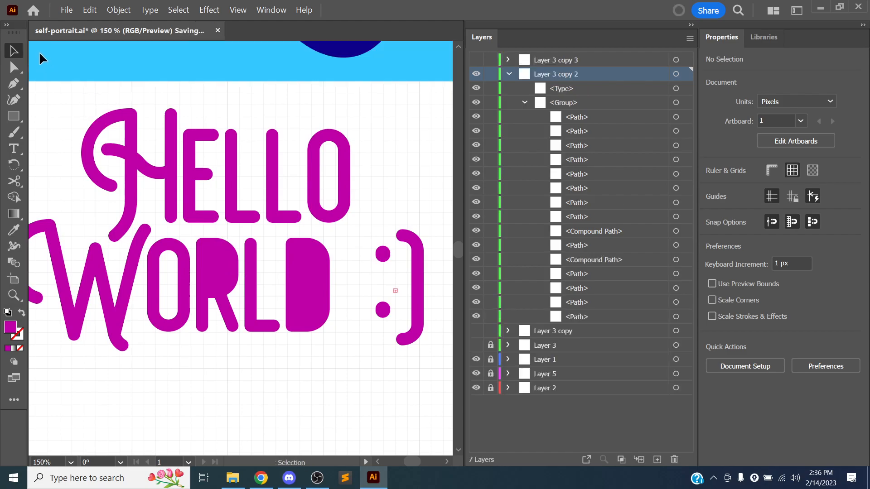
key(ctrl+minus)
key(ctrl+minus)
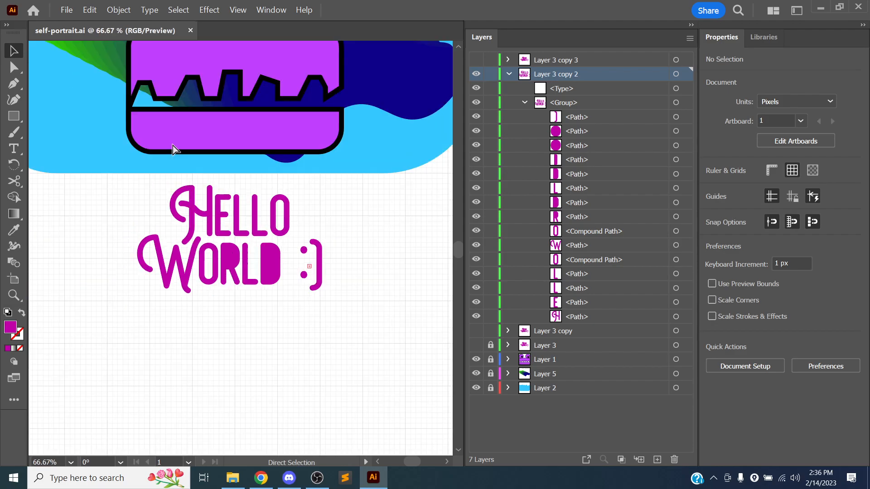
Collapse the lettering group in Layer 3 copy 2 and select the whole Hello World group
click(542, 104)
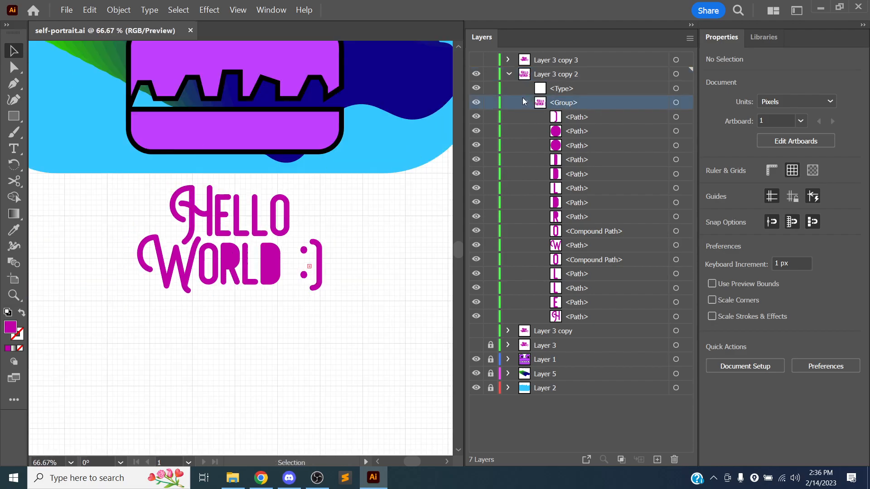
click(523, 102)
click(675, 103)
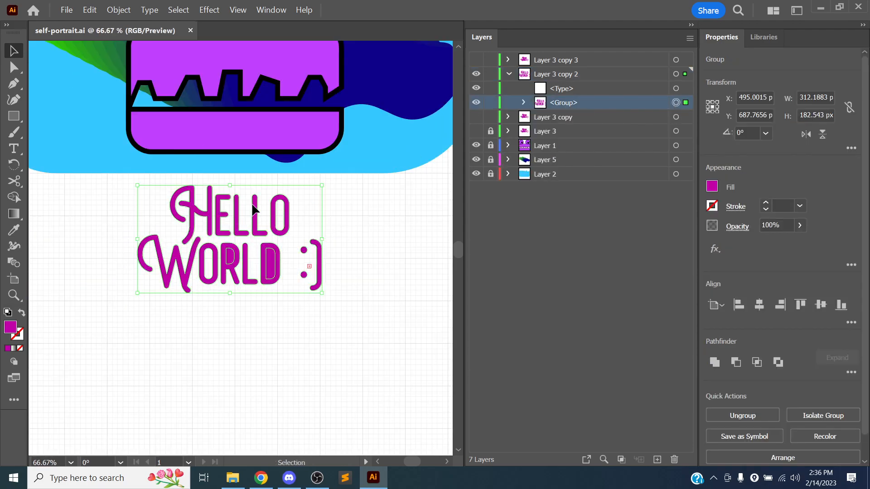
key(ctrl+plus)
Try a Twist effect at 90° on the Hello World group, using the preview and discarding it
click(209, 10)
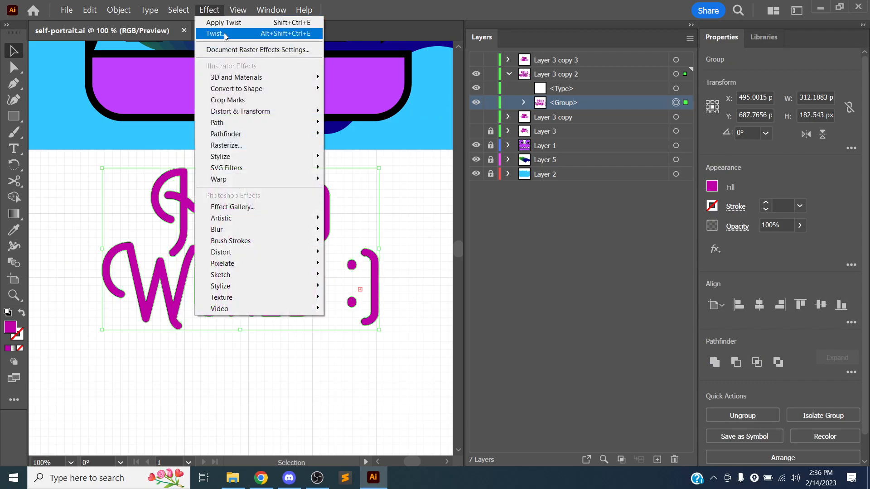
mouse_move(273, 115)
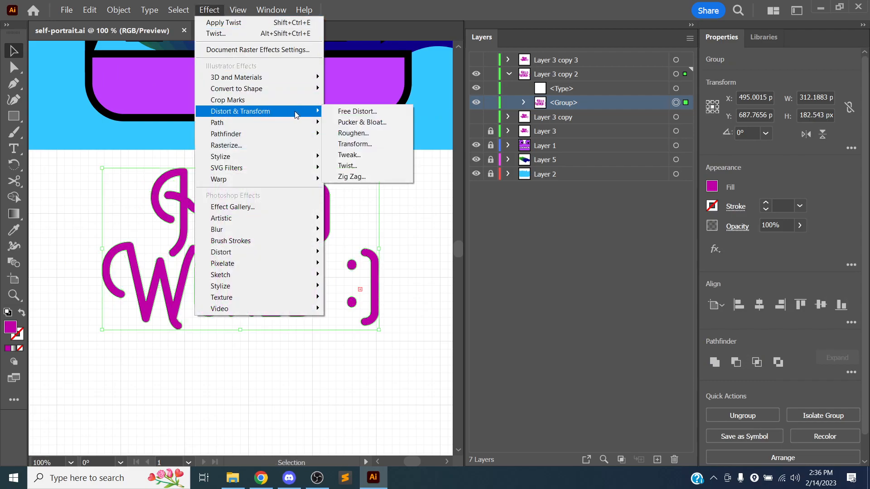
click(354, 168)
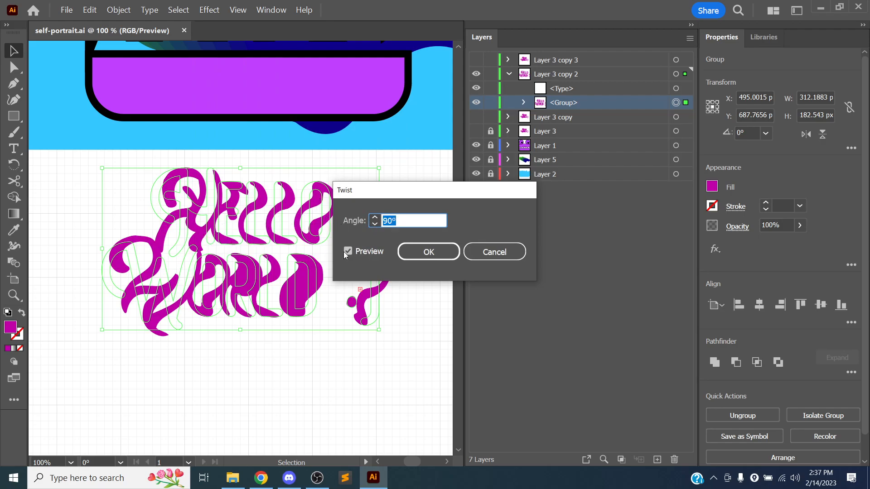
click(454, 245)
Try to expand the Hello World group and preview the 90° Twist effect on it again
click(118, 9)
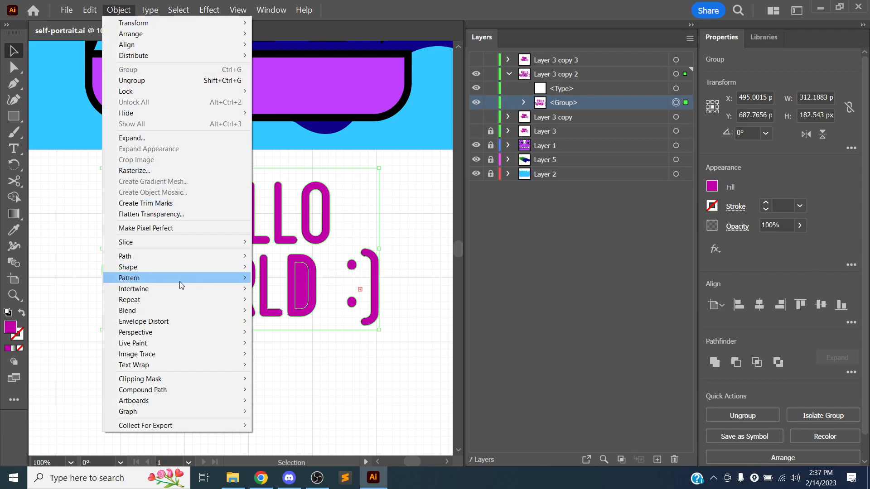
click(152, 139)
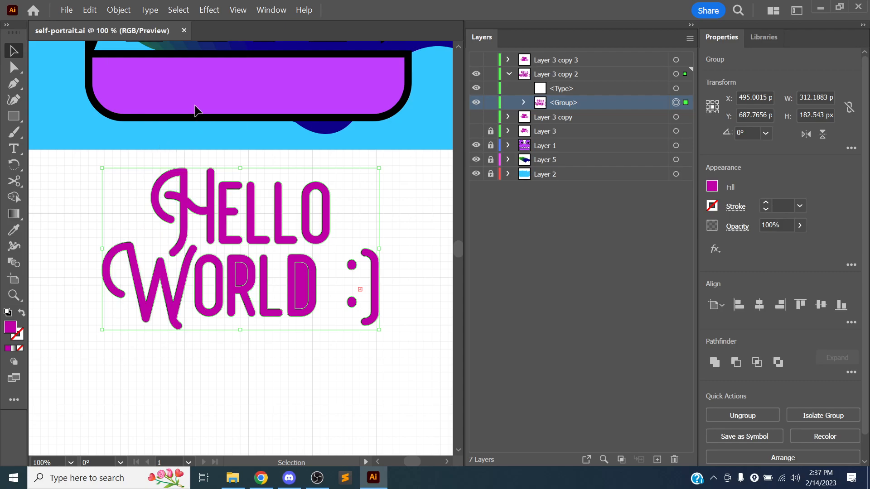
click(209, 10)
mouse_move(248, 111)
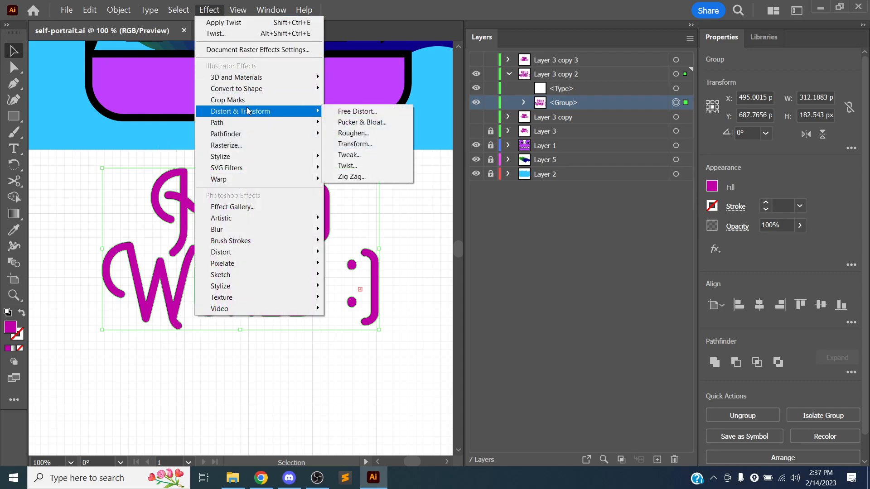
click(333, 168)
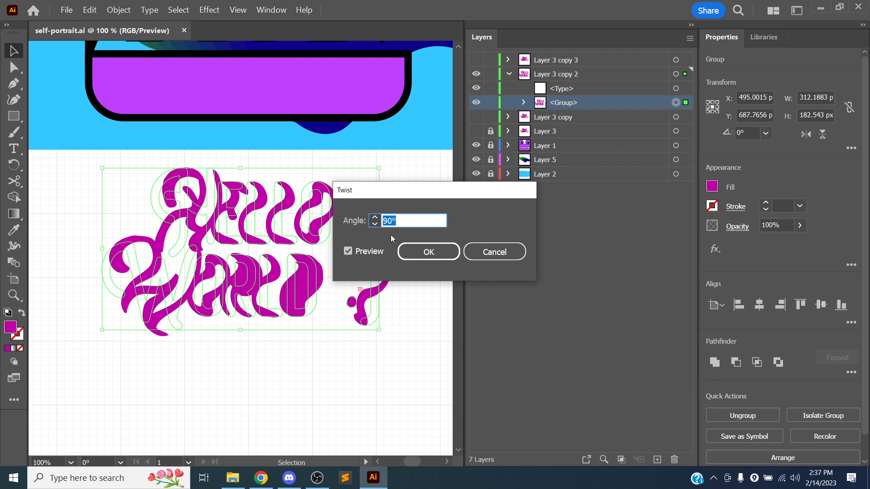
click(435, 251)
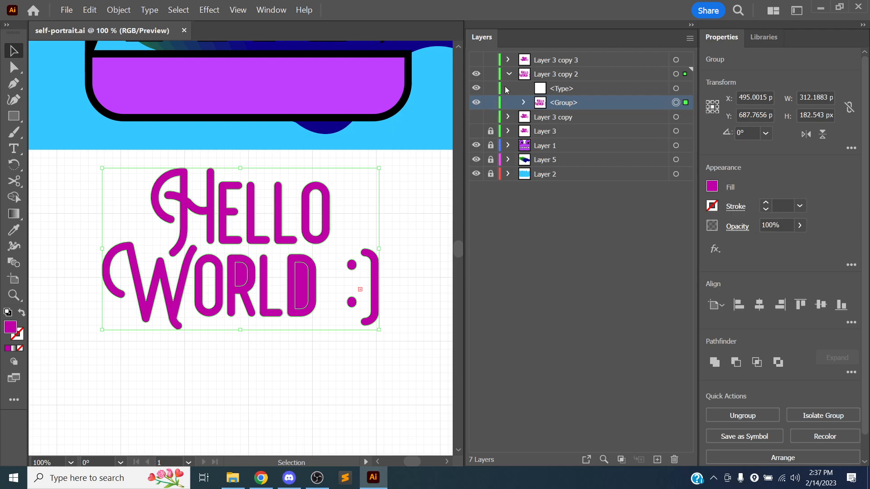
Check the paths inside the lettering group and try Convert to Shape on the whole group
click(523, 102)
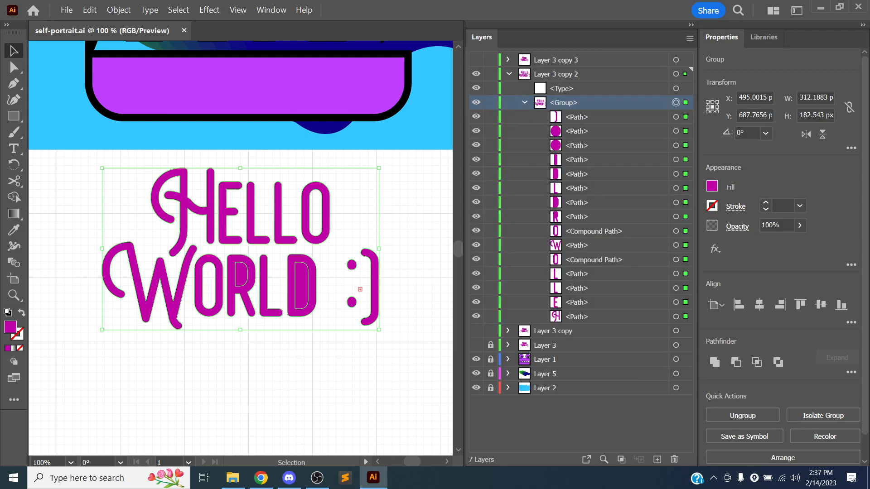
click(523, 102)
click(119, 10)
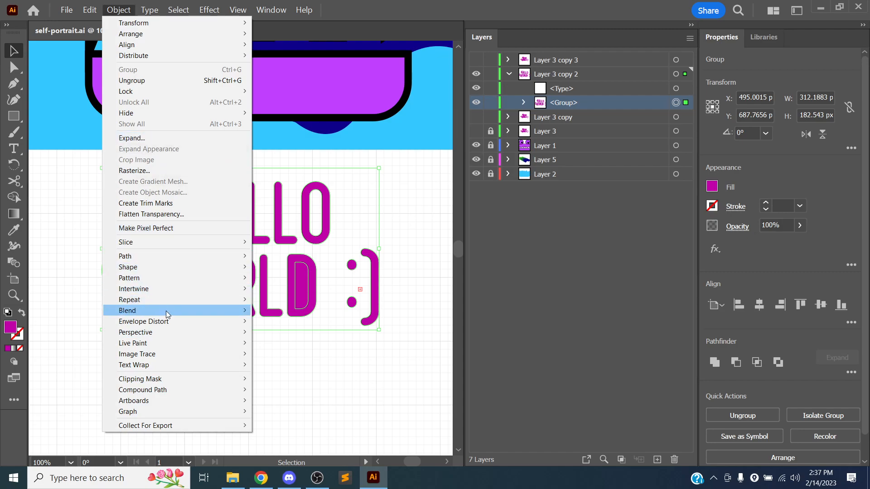
mouse_move(155, 362)
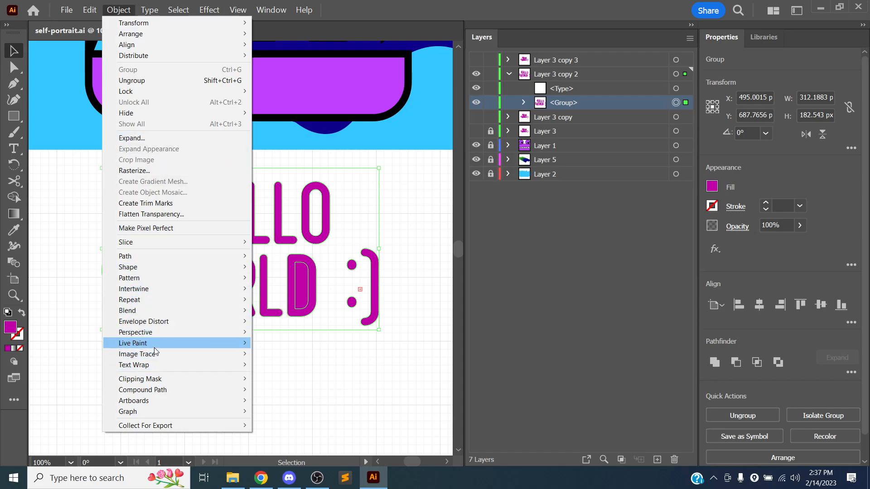
mouse_move(155, 393)
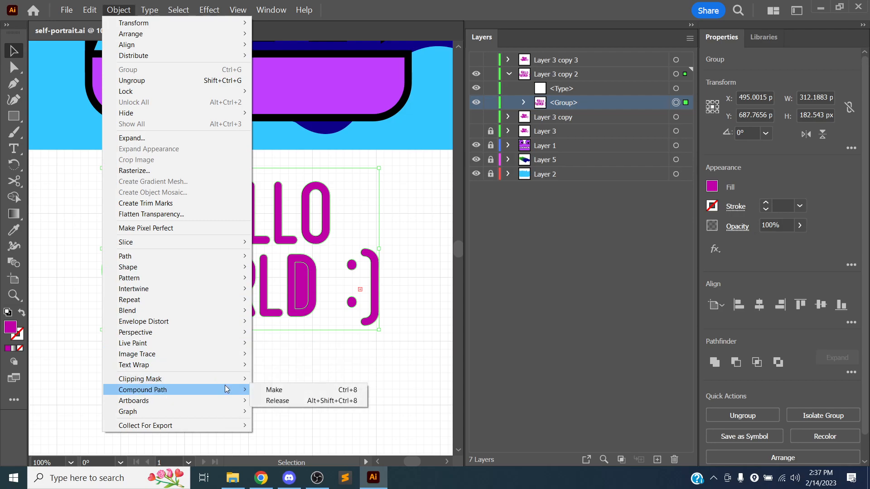
mouse_move(164, 257)
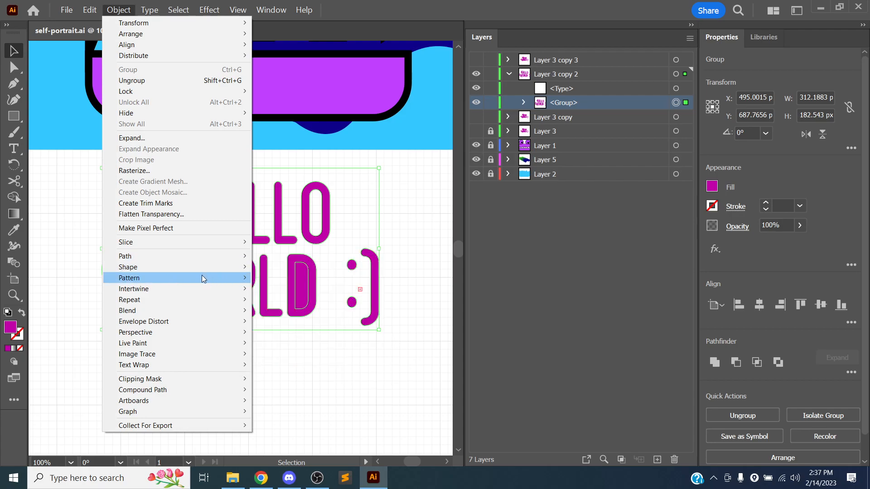
mouse_move(195, 266)
click(277, 267)
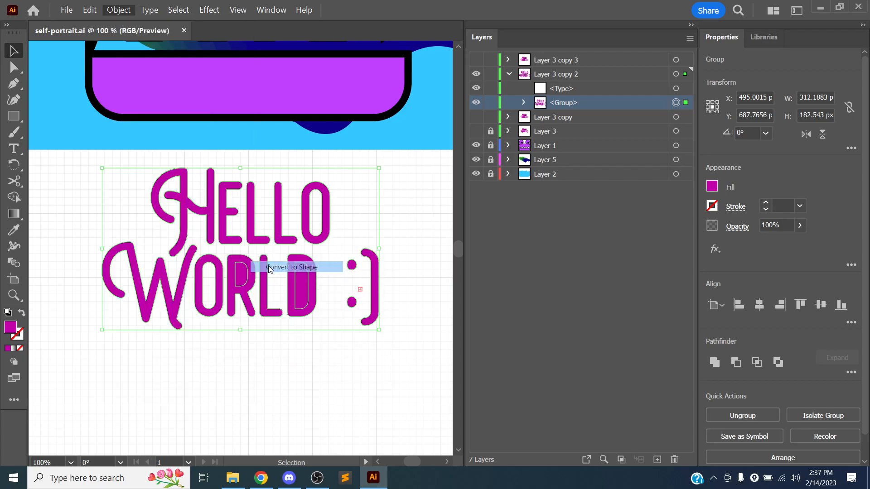
Preview the Twist effect on the Hello World group while raising and lowering its angle, and discard it
click(201, 9)
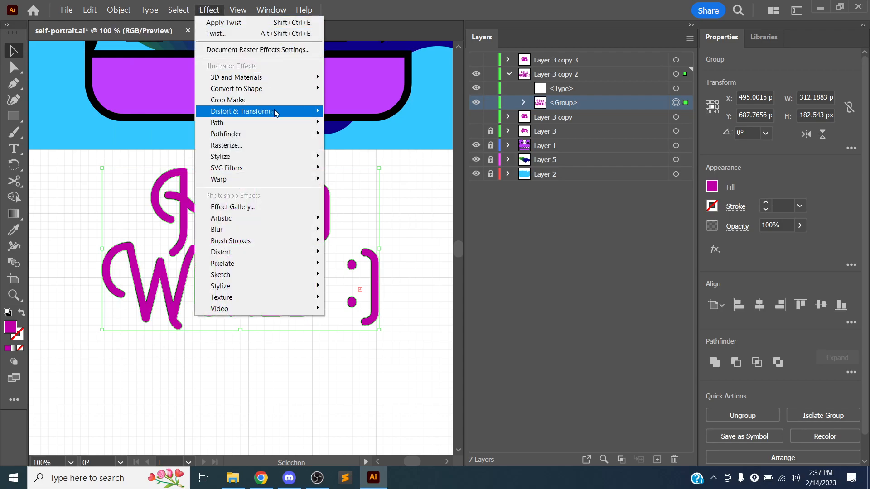
mouse_move(275, 113)
click(353, 167)
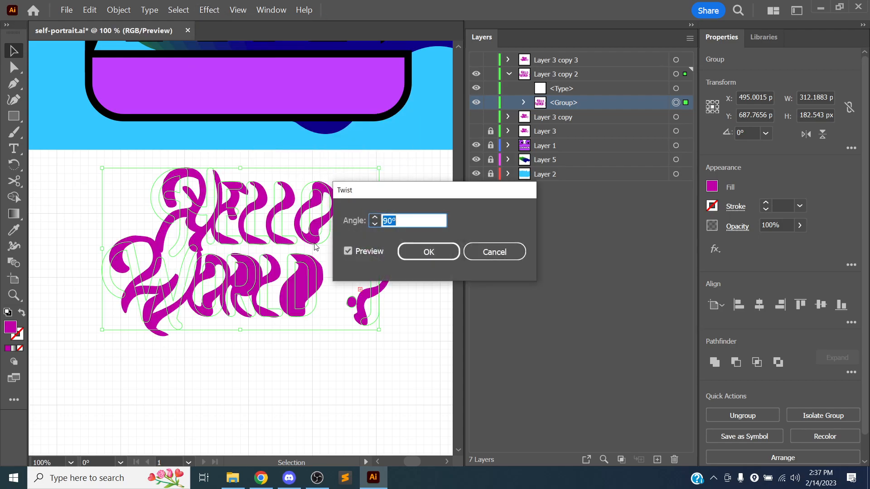
click(374, 217)
click(375, 217)
click(374, 217)
click(375, 218)
click(375, 217)
click(374, 217)
click(375, 217)
click(377, 226)
click(378, 225)
click(378, 226)
click(378, 226)
click(377, 226)
click(377, 225)
click(378, 226)
click(377, 226)
click(488, 257)
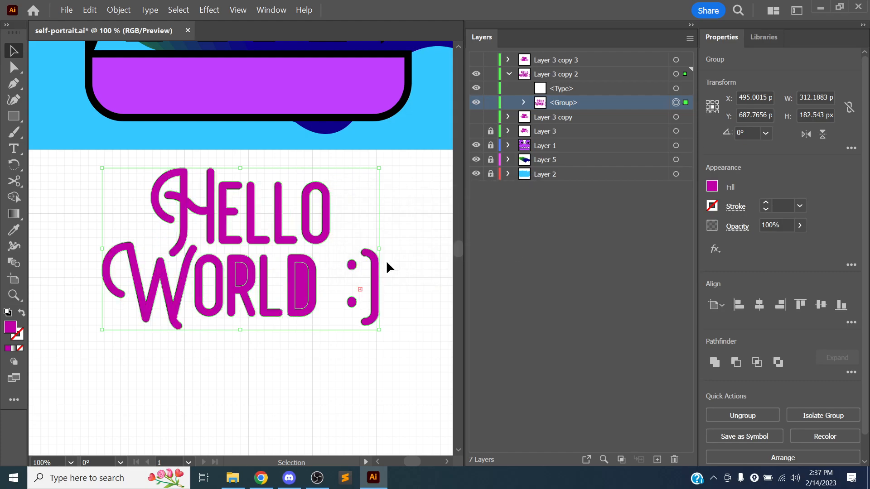
Undo the Convert to Shape operation on the Hello World group
click(118, 10)
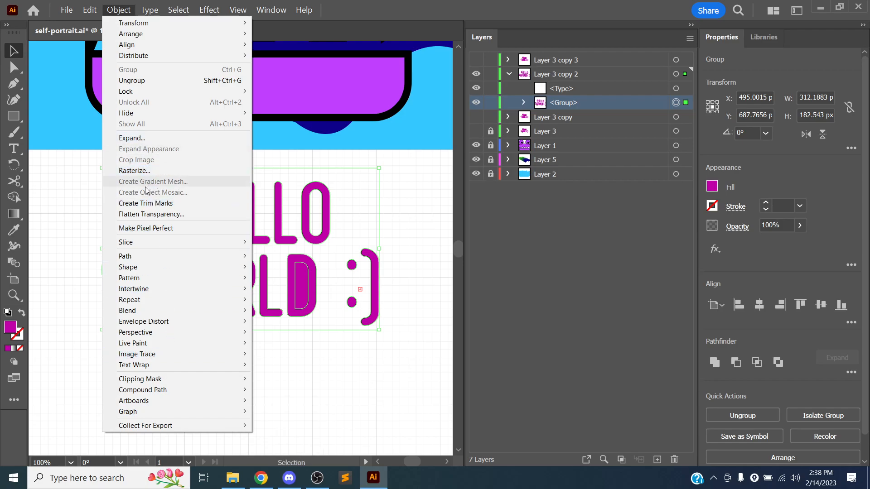
click(292, 215)
click(282, 227)
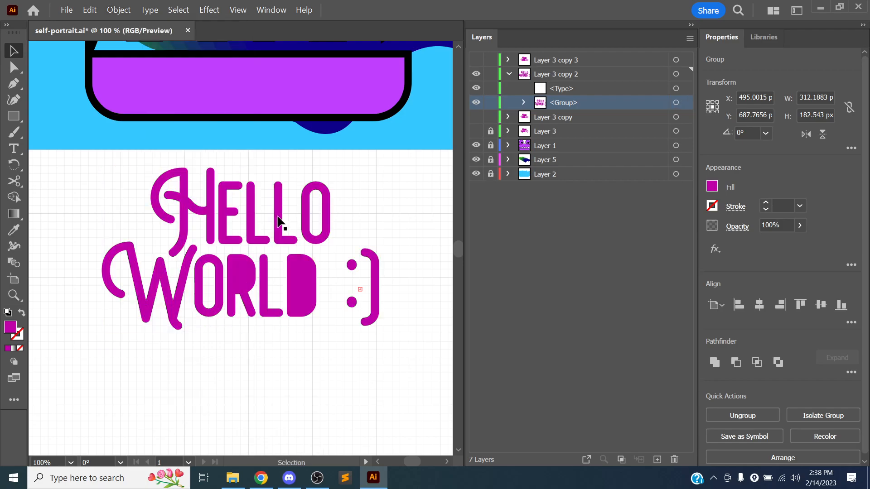
click(327, 238)
right_click(295, 221)
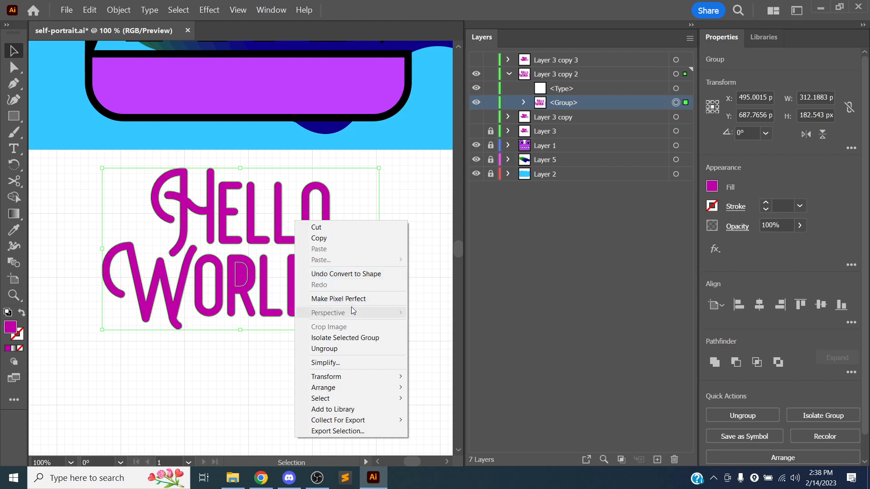
click(322, 275)
right_click(307, 267)
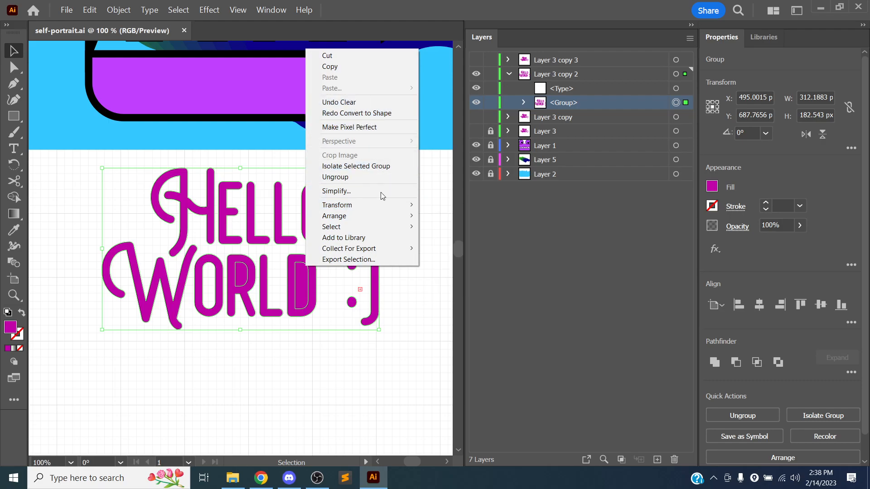
click(383, 330)
Switch to Chrome and search Google in a new tab for "adobe illustrator type apply warp"
click(261, 478)
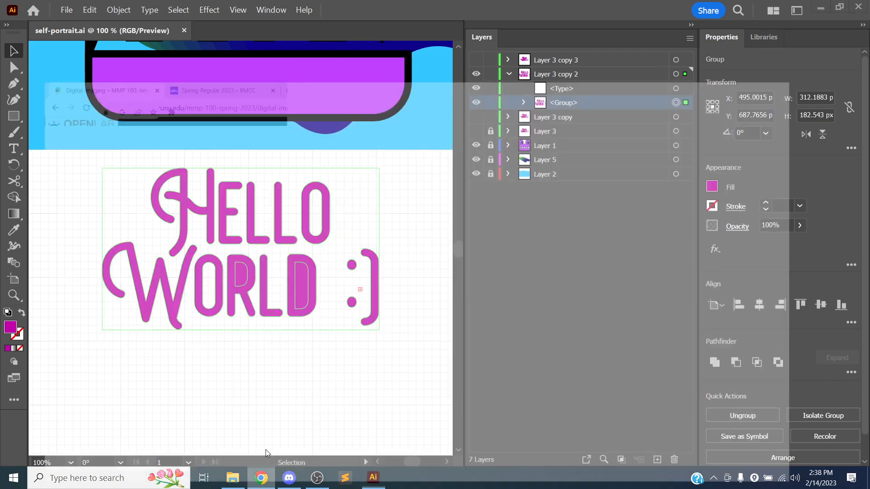
key(ctrl+t)
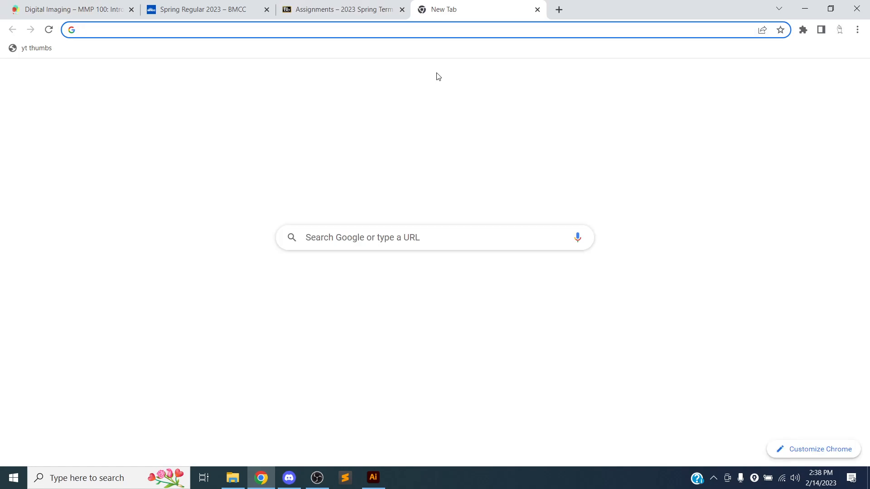
text(adobe illustrator )
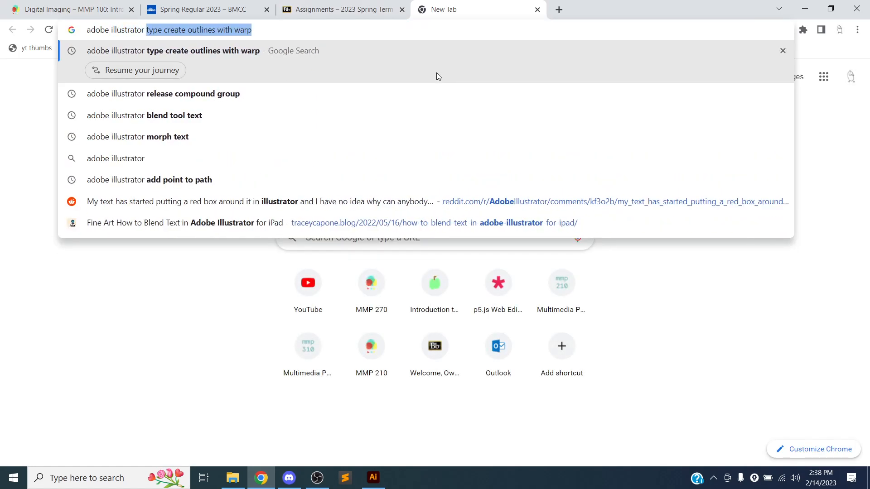
text(type)
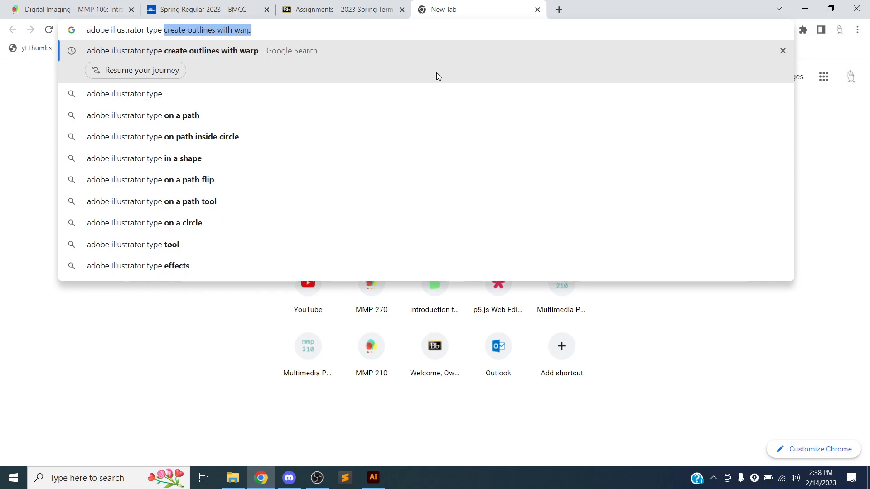
text( ap)
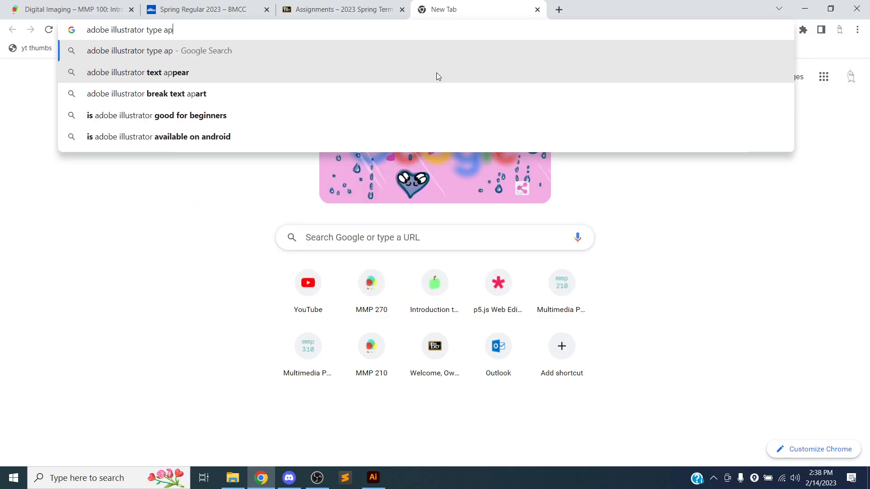
text(ply warp)
key(Return)
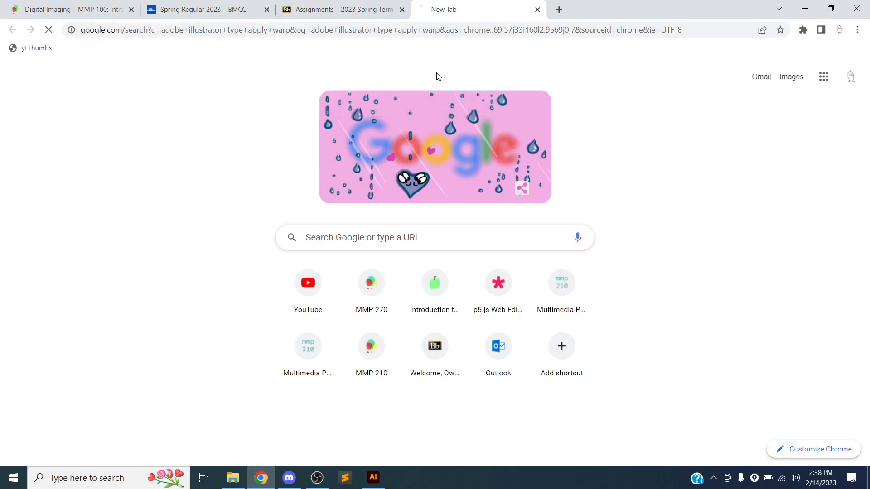
scroll(243, 125, down, 15)
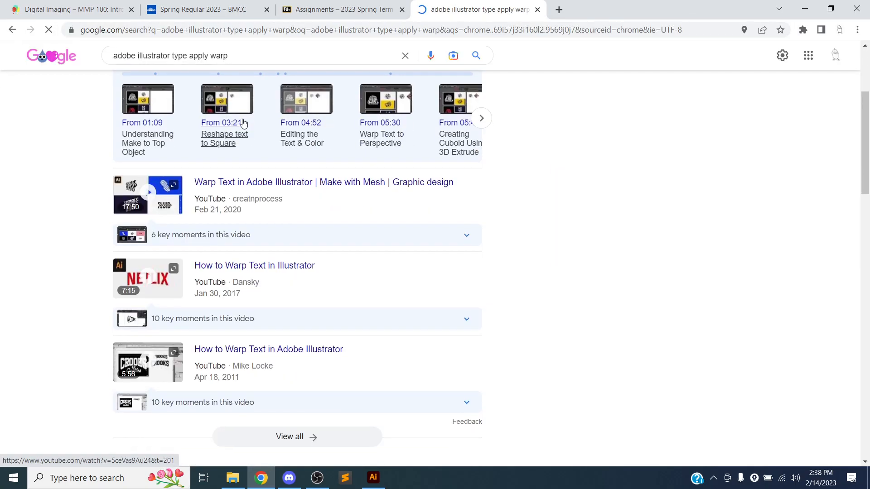
Read the answers in the SitePoint thread about making an Illustrator warp effect permanent
scroll(244, 141, down, 2)
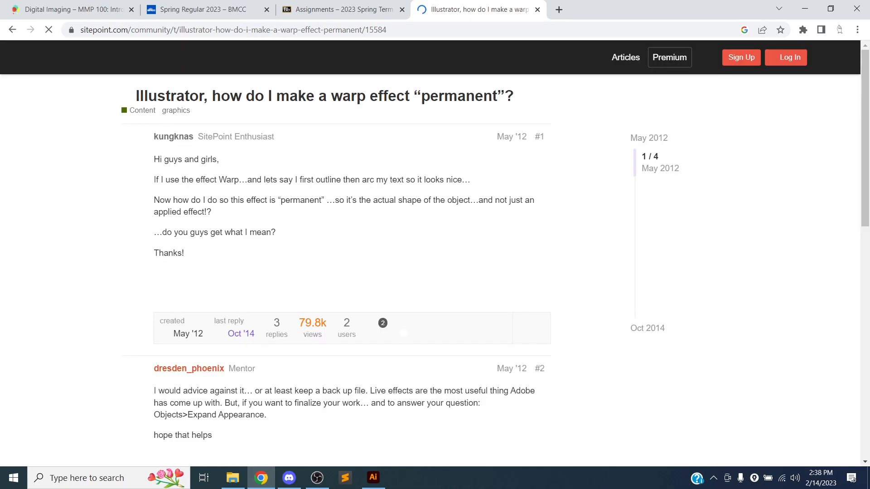
scroll(146, 140, down, 3)
scroll(145, 141, down, 6)
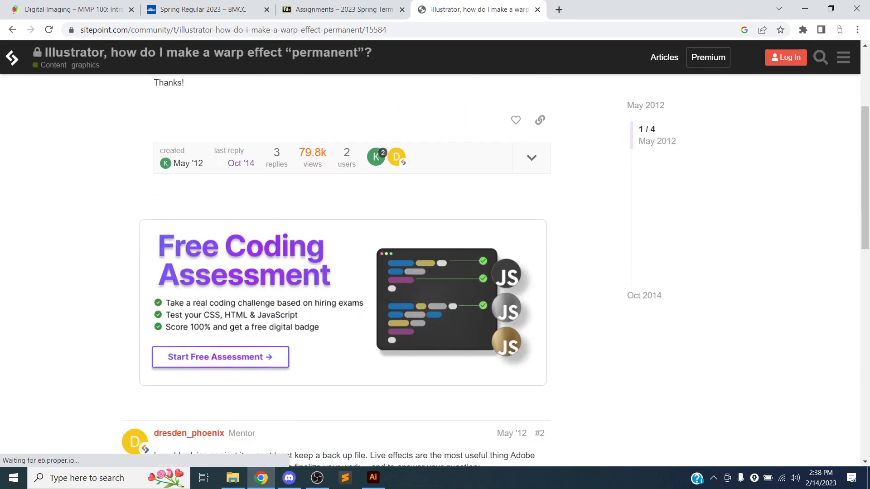
scroll(145, 140, down, 1)
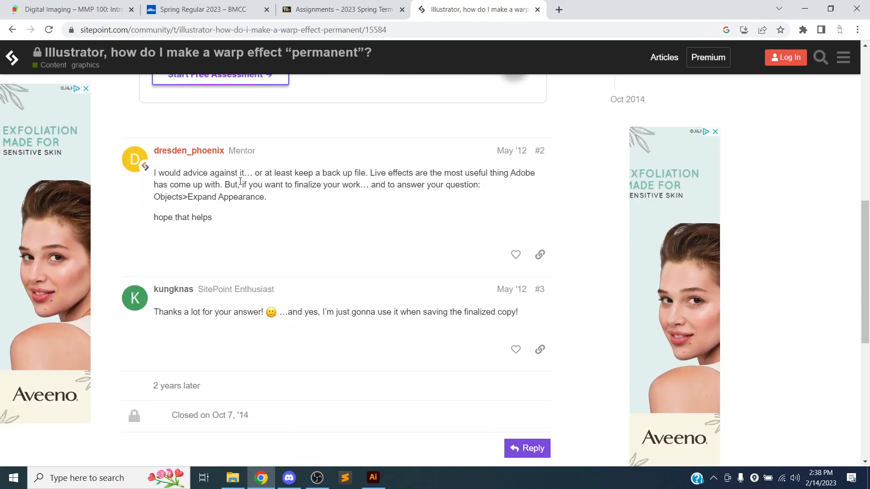
Return to Illustrator and check whether Expand Appearance is available for the selected lettering group
key(alt+Tab)
click(129, 11)
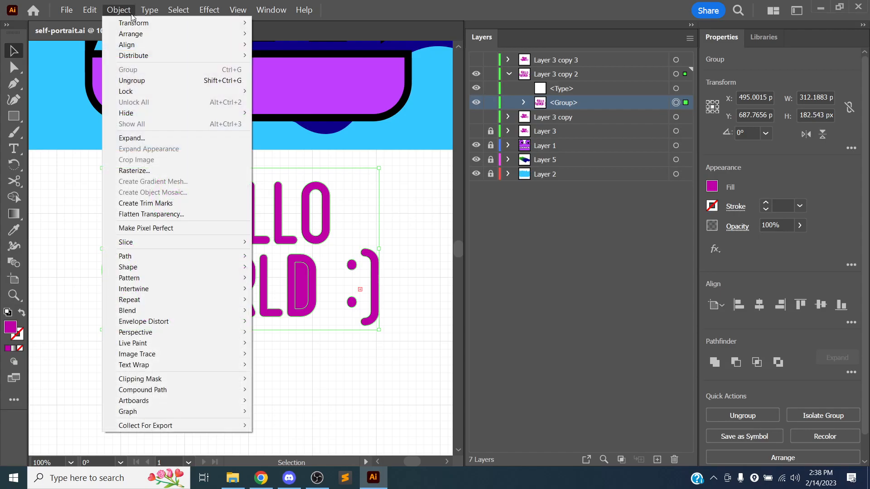
click(129, 13)
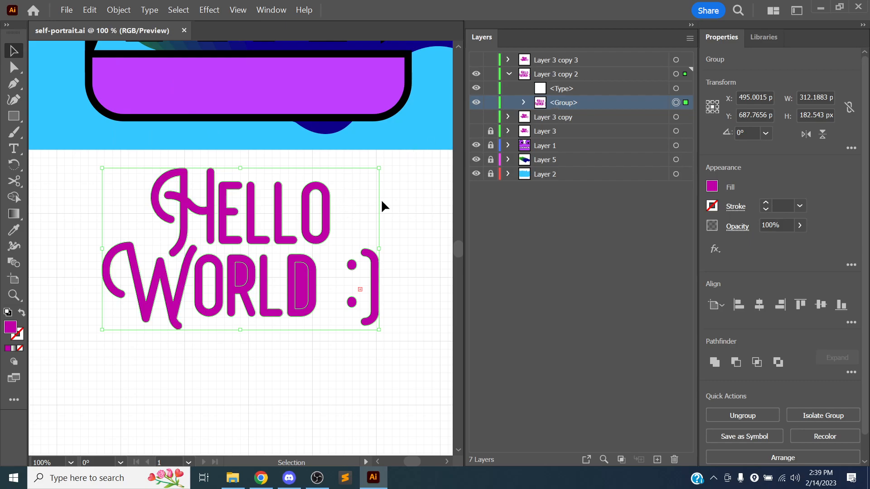
Delete the Layer 3 copy 2 layer together with its artwork
click(556, 75)
click(509, 73)
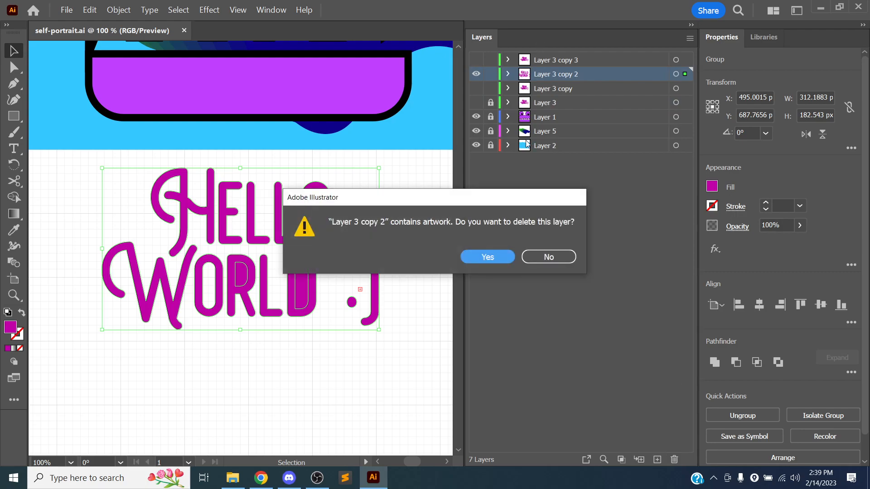
key(Return)
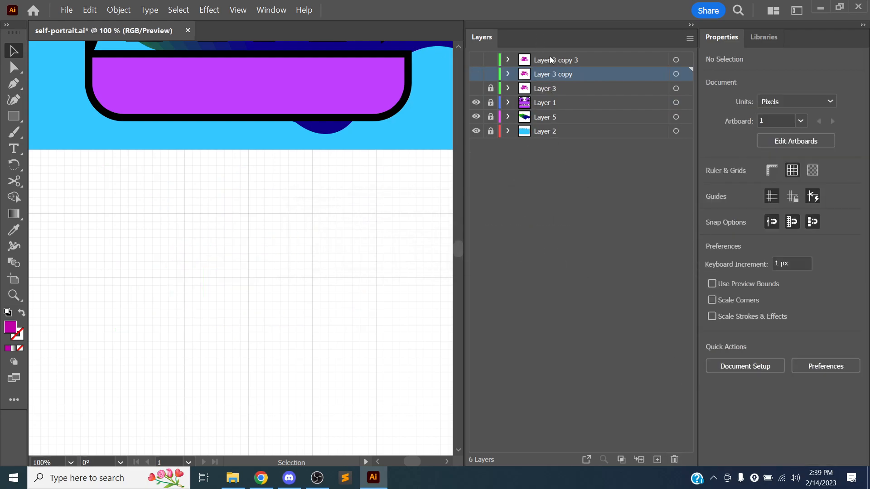
Show Layer 3 copy 3 and apply a Twist effect to its Hello World text
click(476, 61)
click(536, 58)
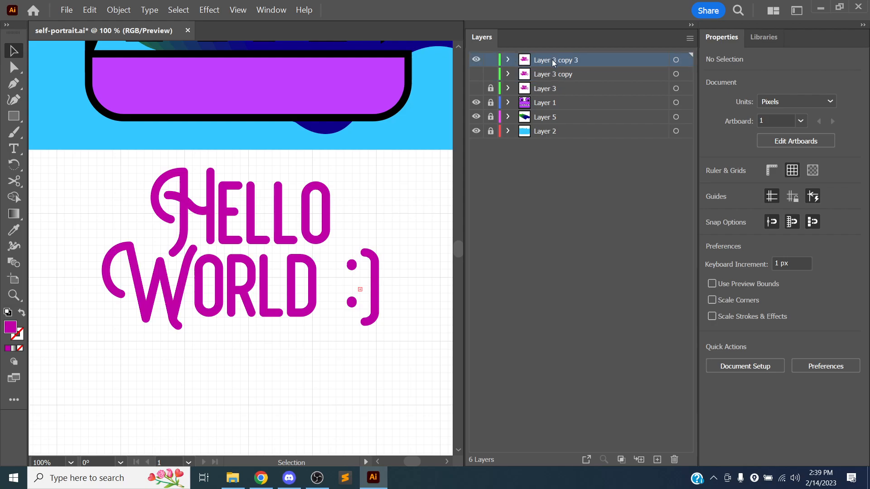
click(258, 215)
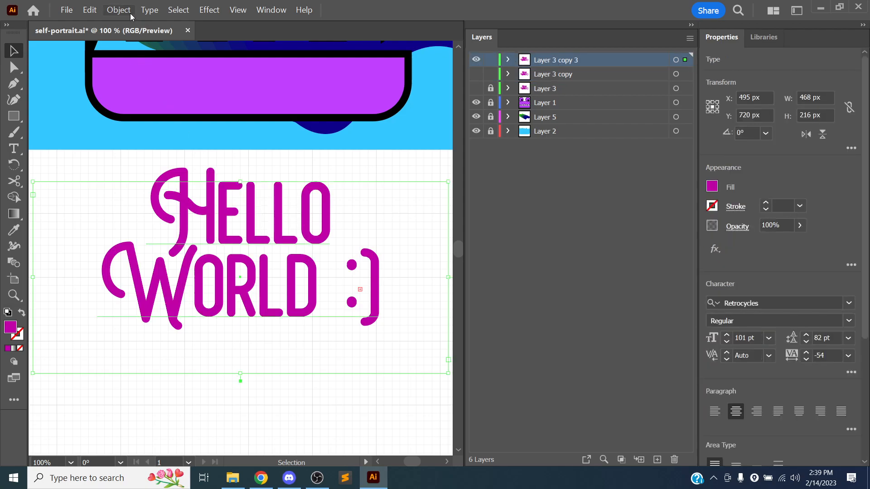
click(210, 10)
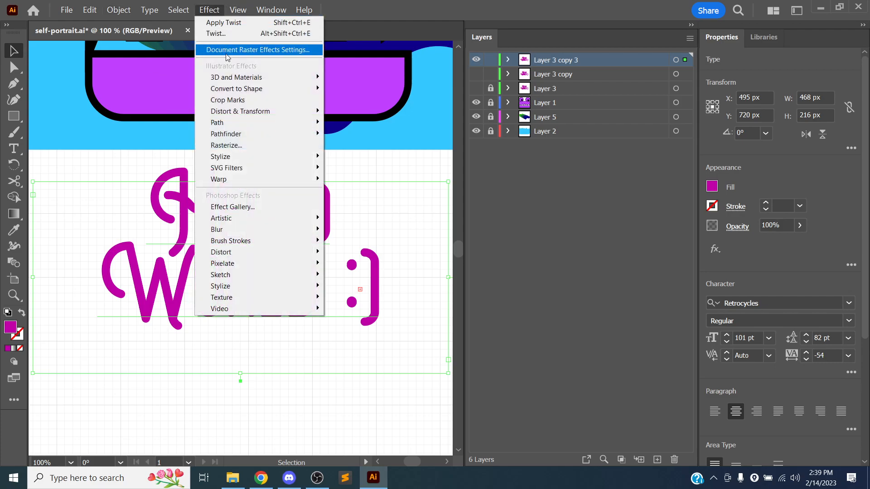
mouse_move(270, 111)
click(357, 165)
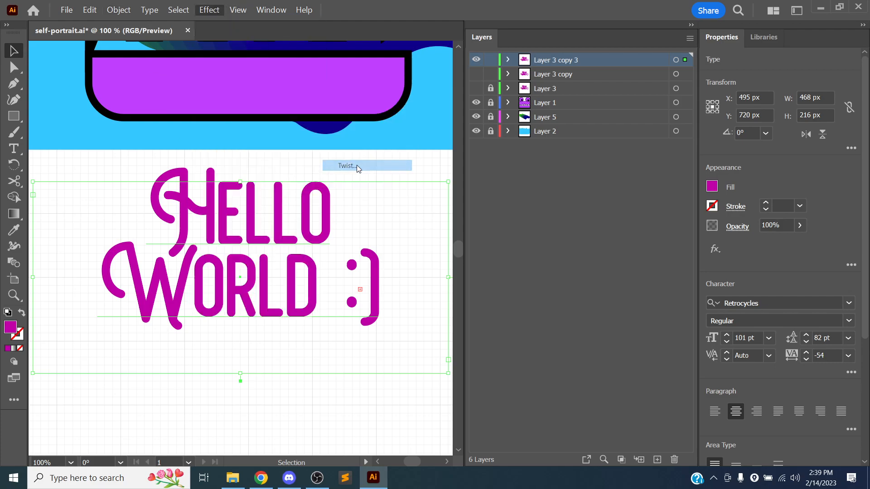
click(429, 250)
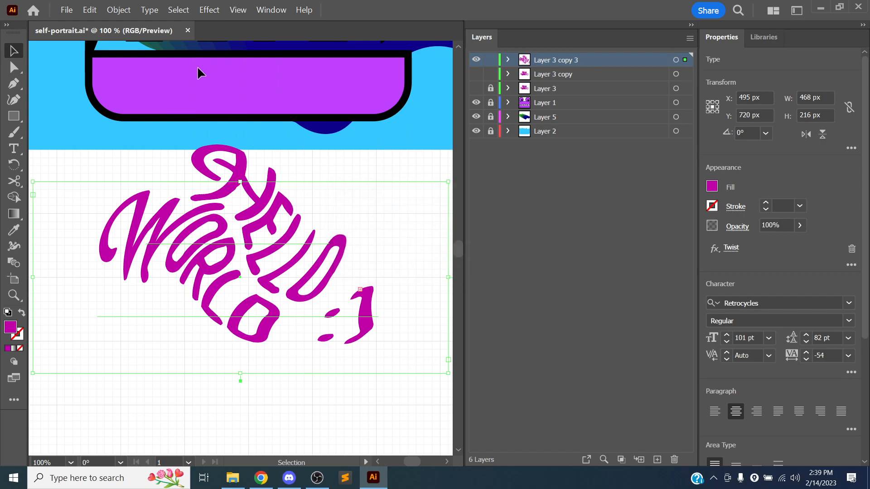
Expand the appearance of the twisted text and move the resulting group about 6 px right and 15 px down
click(118, 10)
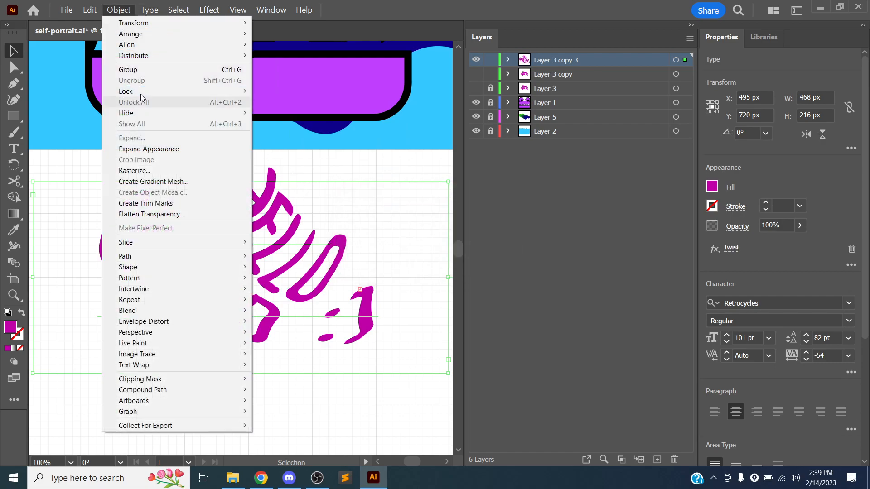
click(160, 149)
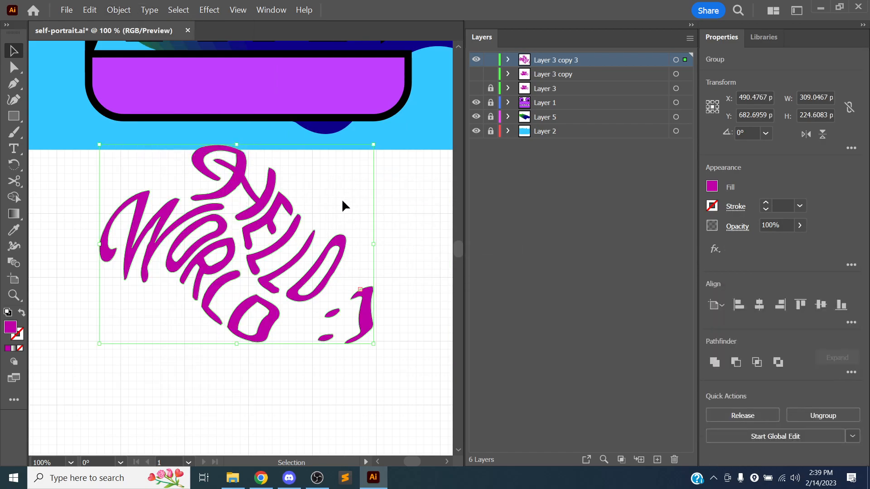
drag(282, 236, 286, 248)
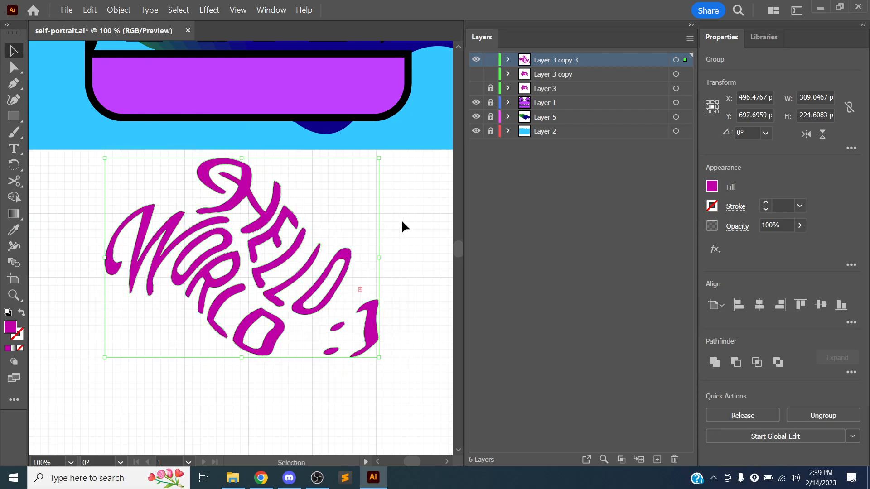
click(409, 215)
click(270, 214)
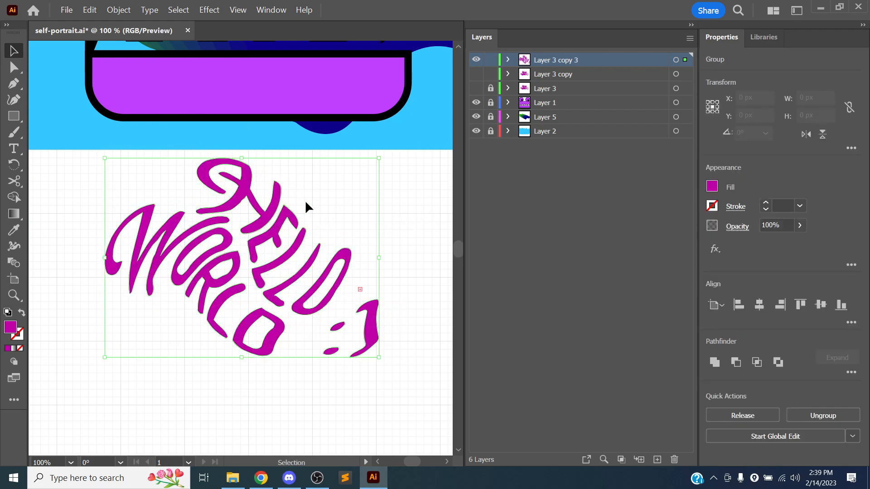
Show Layer 3 copy, duplicate it, hide the original again and make the duplicate the active layer
click(476, 74)
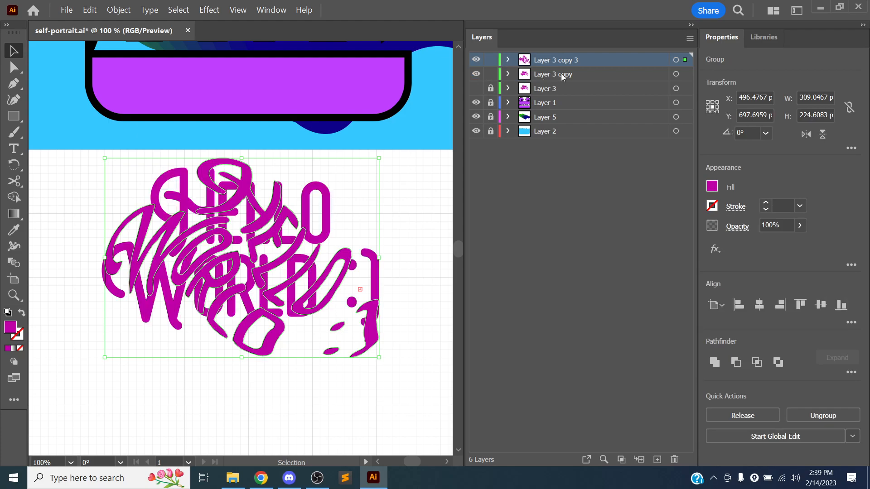
click(561, 75)
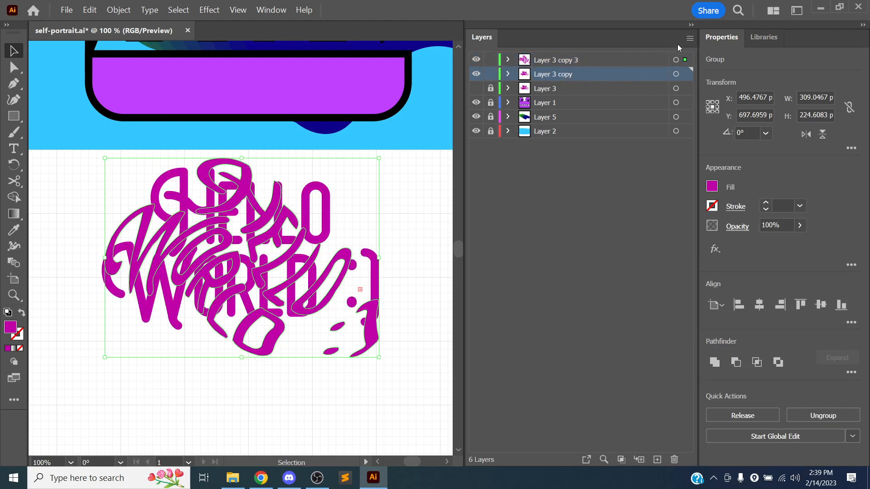
click(689, 38)
click(729, 60)
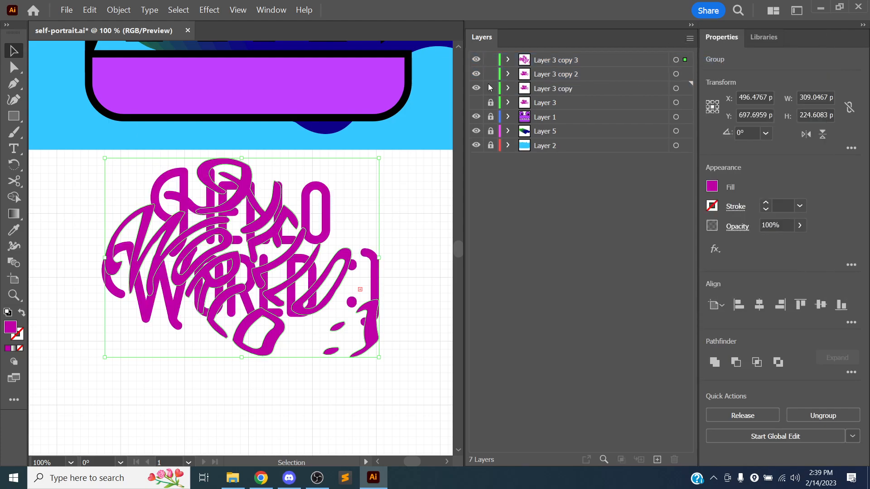
click(476, 88)
click(553, 74)
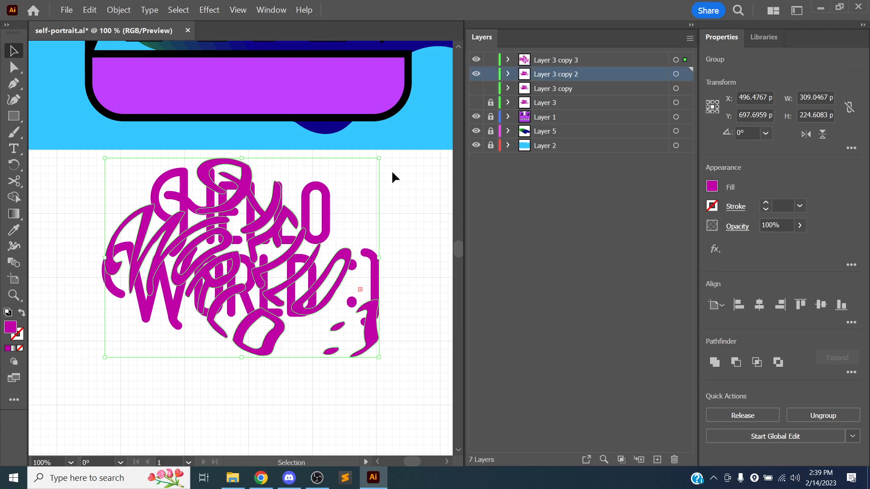
Lock Layer 3 copy 3 and fill the untwisted Hello World text with cyan 00B5C9
click(491, 60)
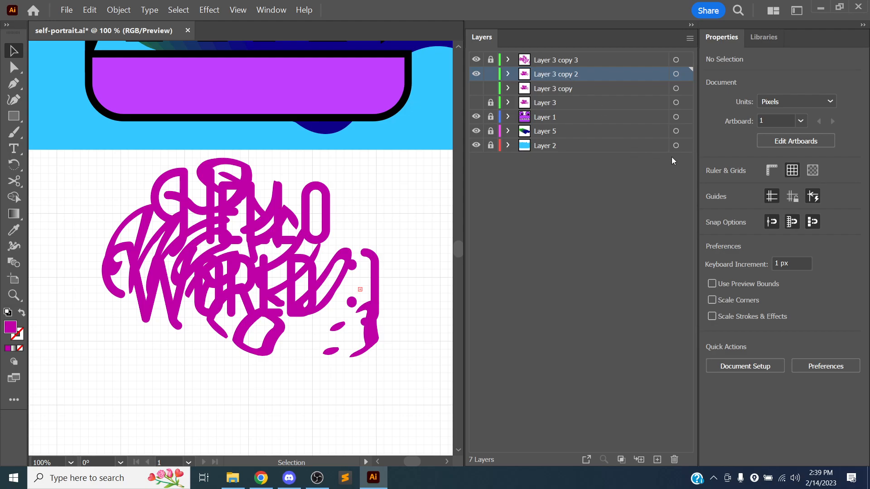
click(257, 240)
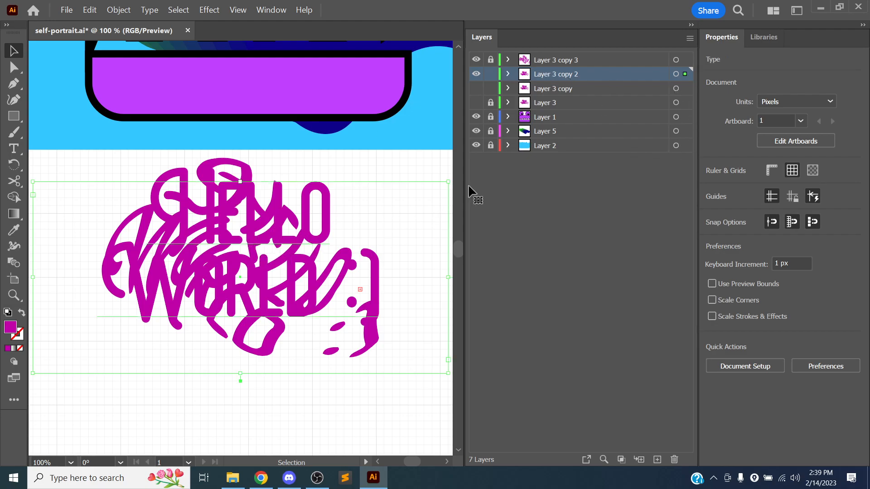
click(715, 188)
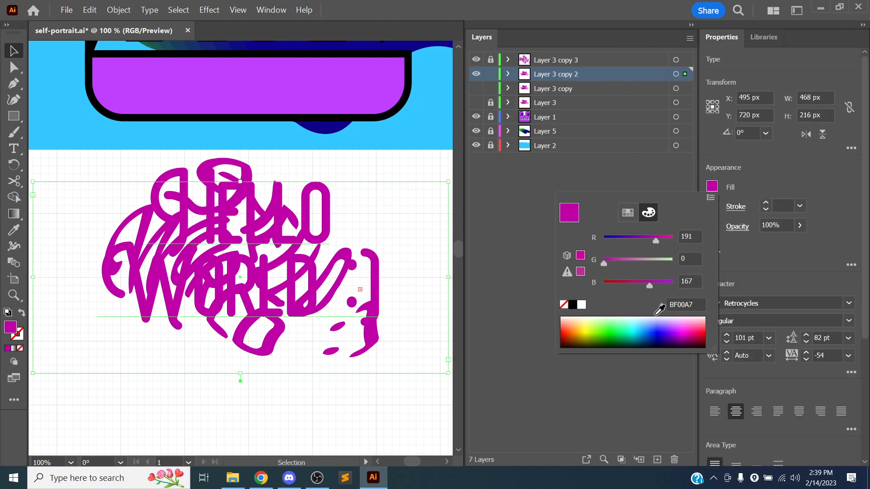
click(640, 330)
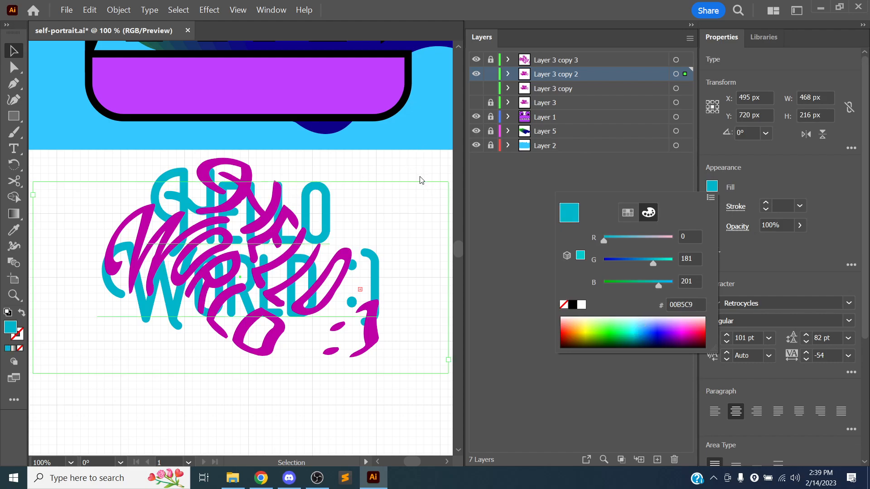
click(434, 168)
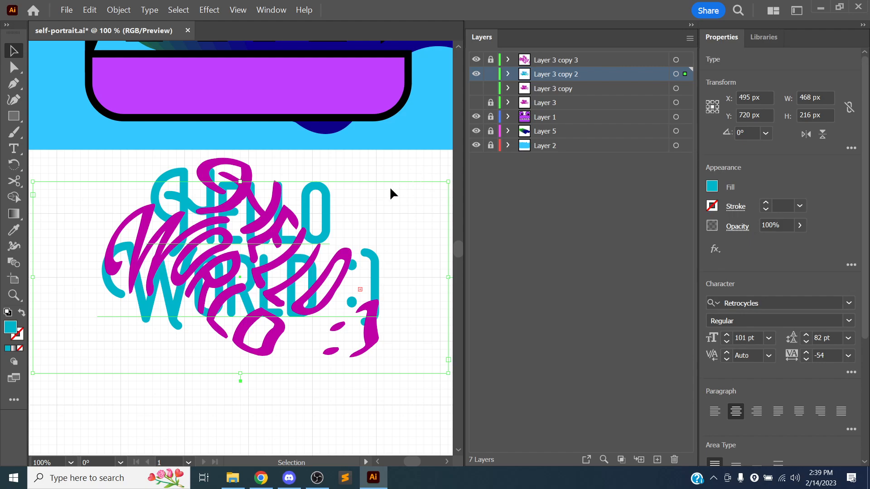
scroll(390, 186, up, 3)
scroll(390, 187, down, 4)
mouse_move(427, 183)
mouse_down()
mouse_move(404, 196)
mouse_move(418, 184)
mouse_up()
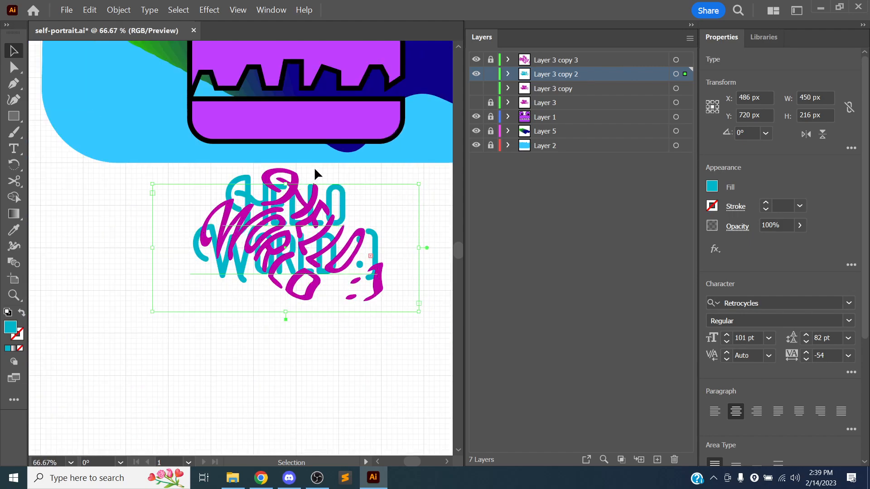
key(ctrl+z)
key(space)
drag(346, 163, 317, 167)
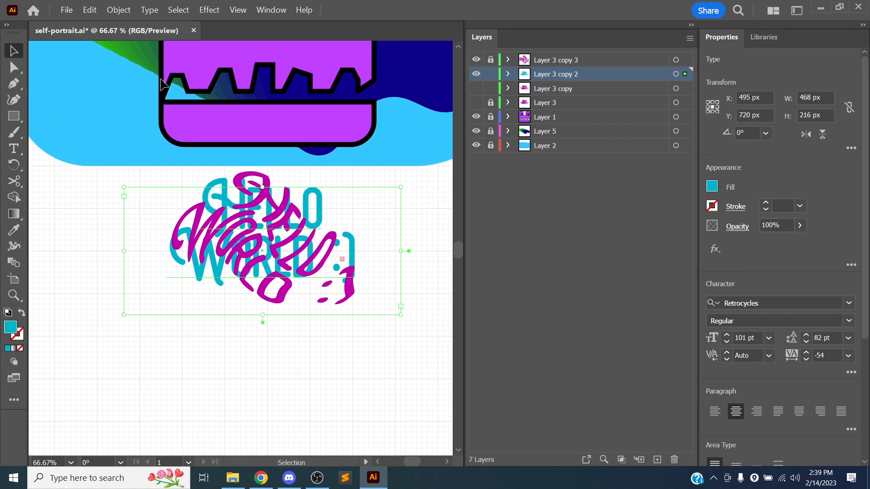
Convert the cyan Hello World text to outlines and scale it down to about 178 × 104 px behind the twisted lettering
click(149, 10)
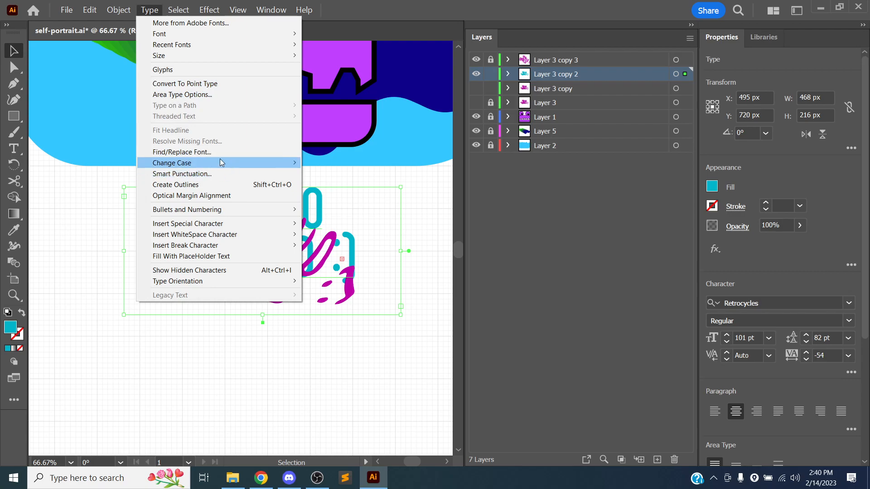
click(200, 186)
key(a)
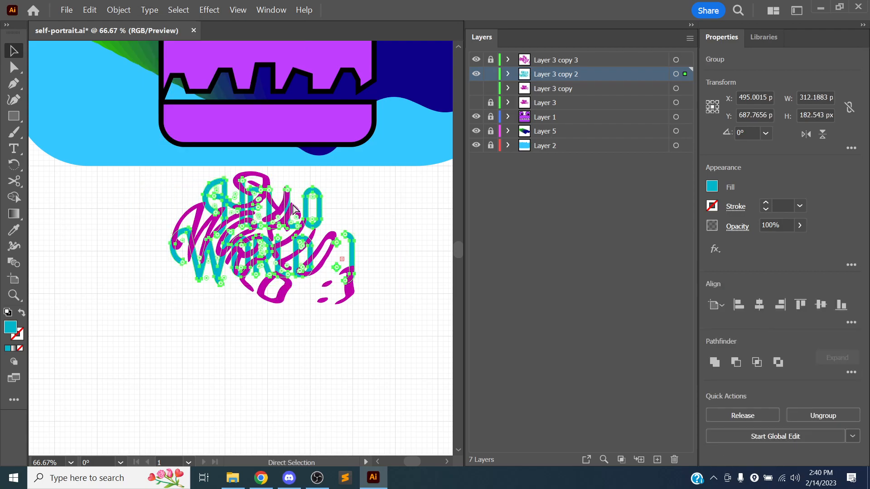
scroll(293, 205, right, 1)
key(v)
scroll(292, 202, down, 1)
scroll(292, 202, up, 2)
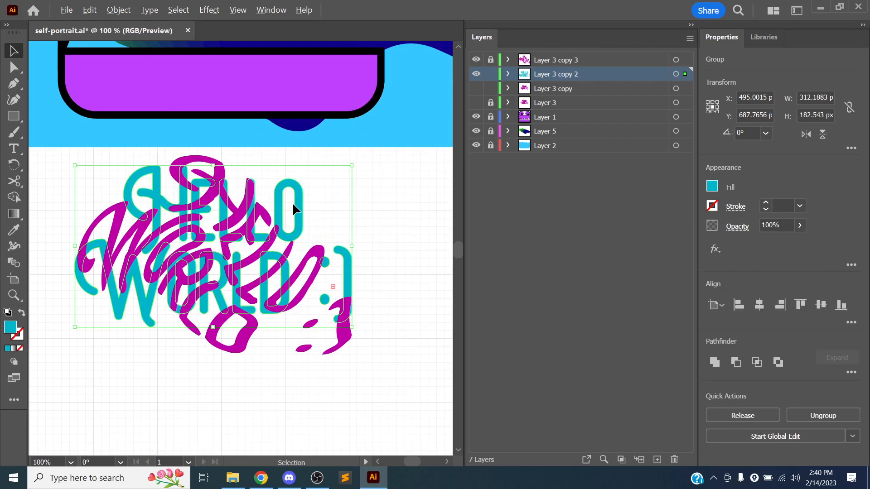
drag(353, 165, 271, 232)
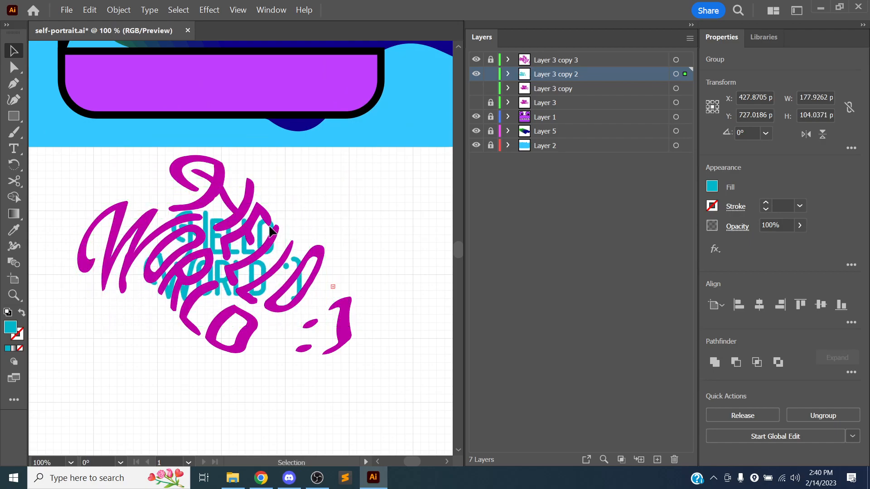
click(364, 190)
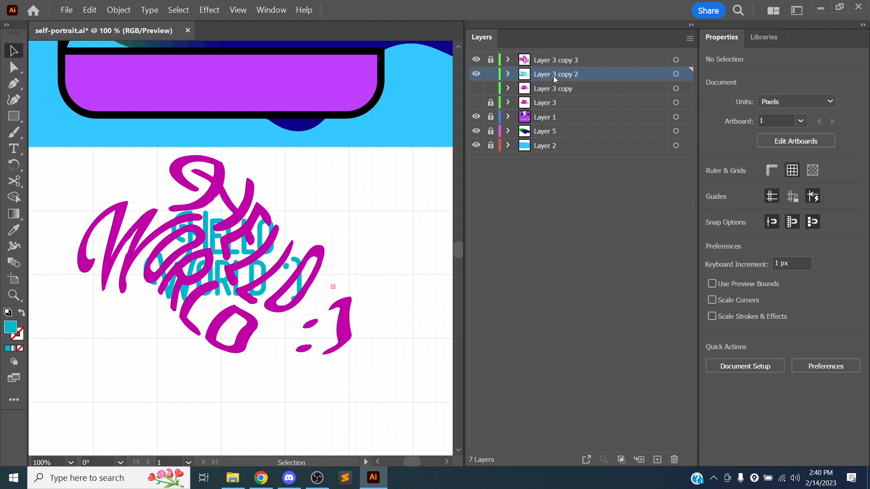
Unlock Layer 3 copy 3, select both the cyan and the twisted lettering groups, and make a blend between them
click(222, 264)
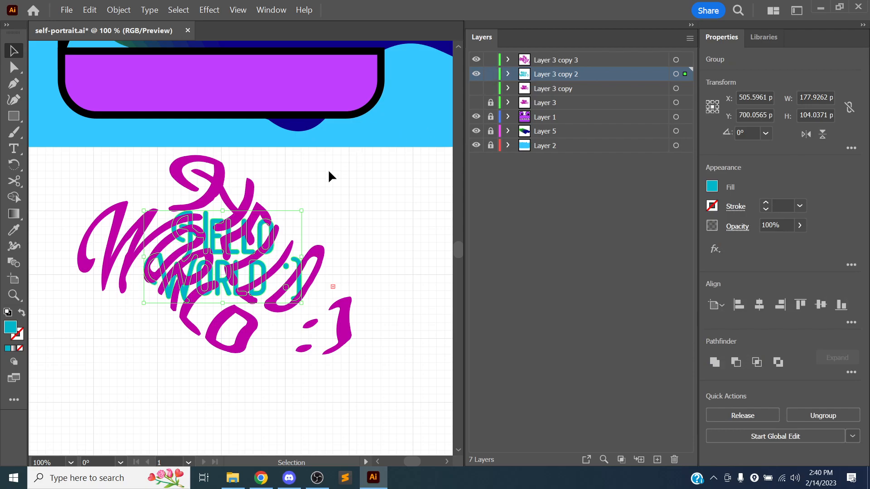
drag(353, 171, 218, 268)
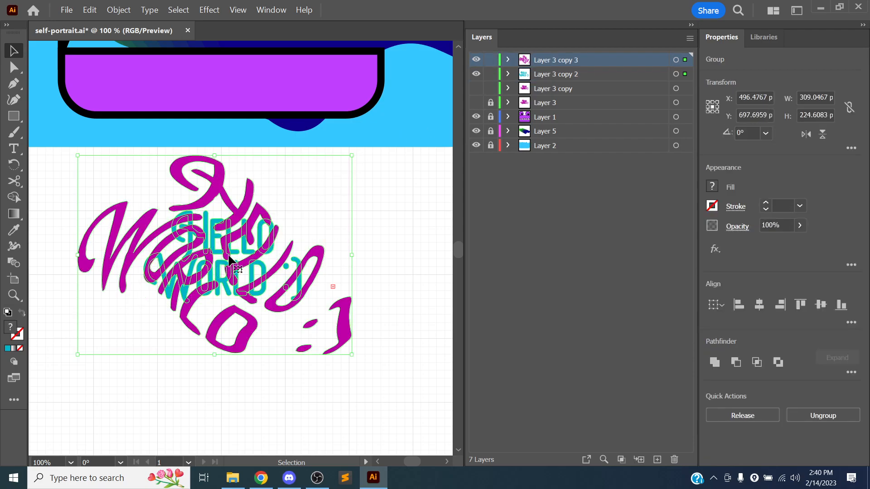
click(118, 10)
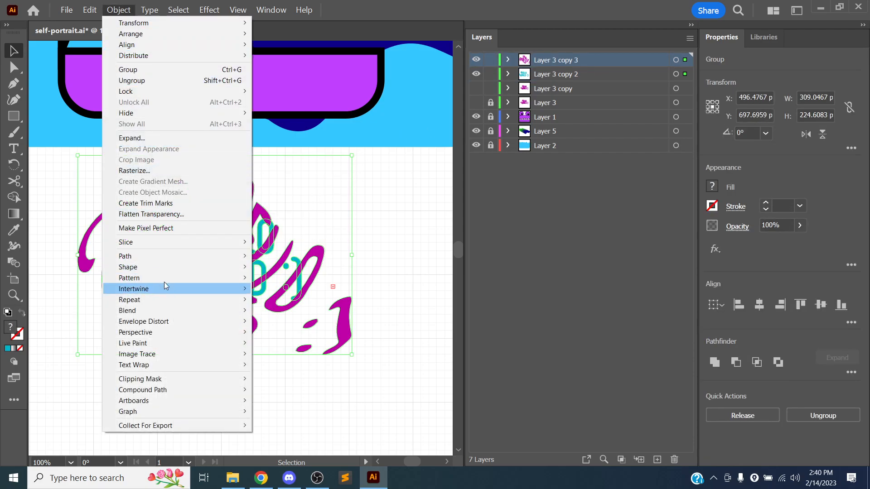
mouse_move(244, 311)
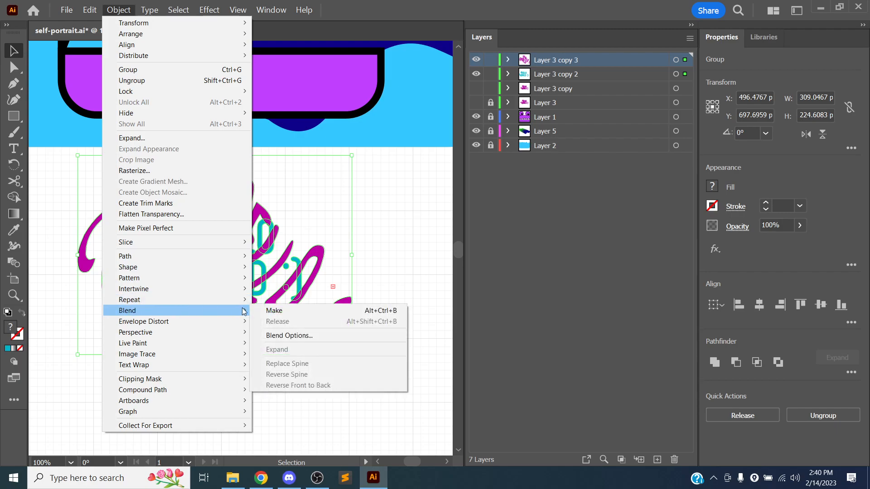
click(292, 312)
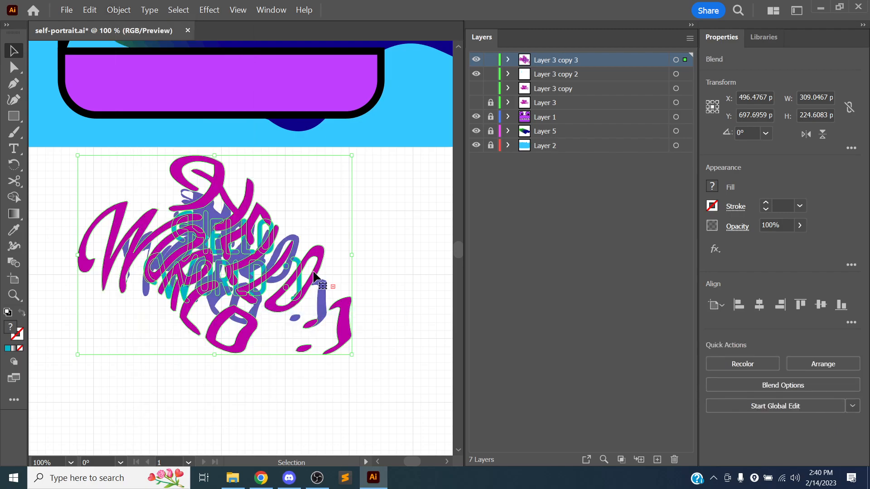
Set the blend's spacing to Specified Steps and raise the step count for a continuous transition between the letterings
click(802, 385)
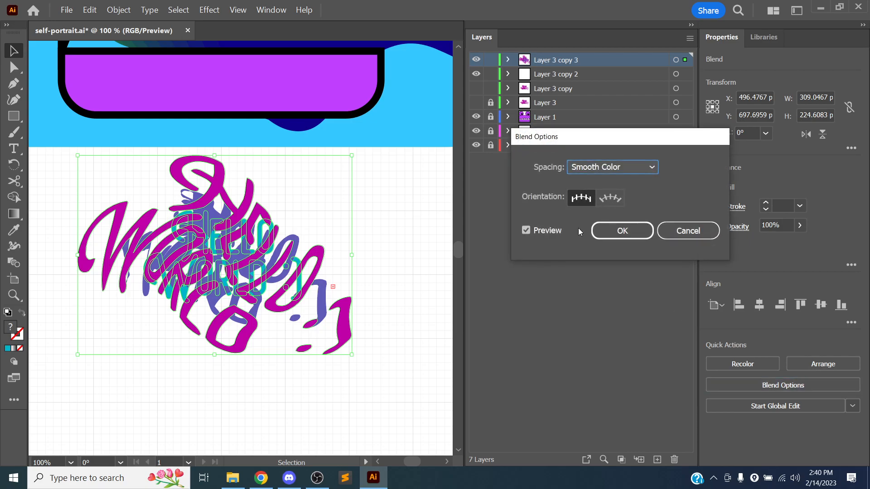
click(639, 170)
click(630, 198)
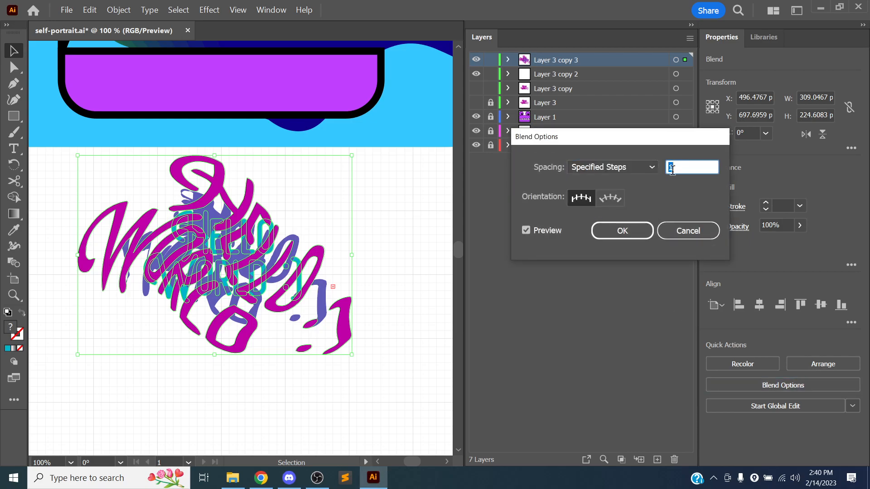
key(Return)
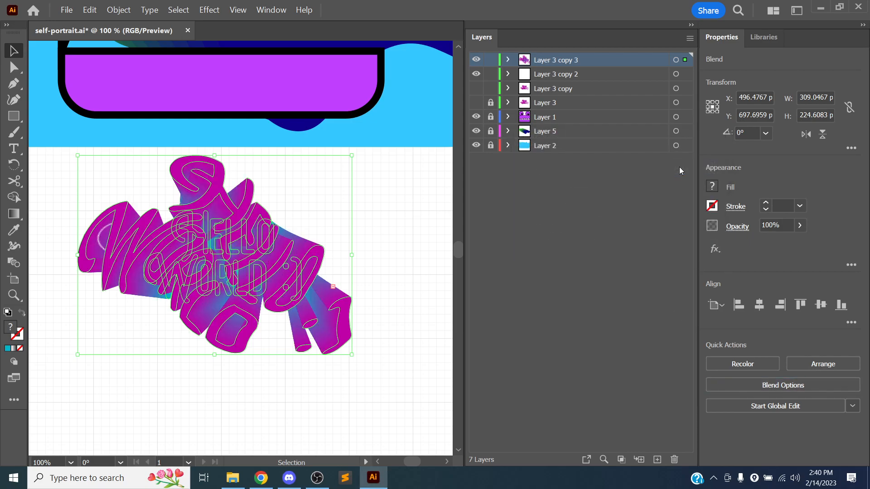
Examine the color transition of the blended Hello World lettering up close and at normal size
click(427, 199)
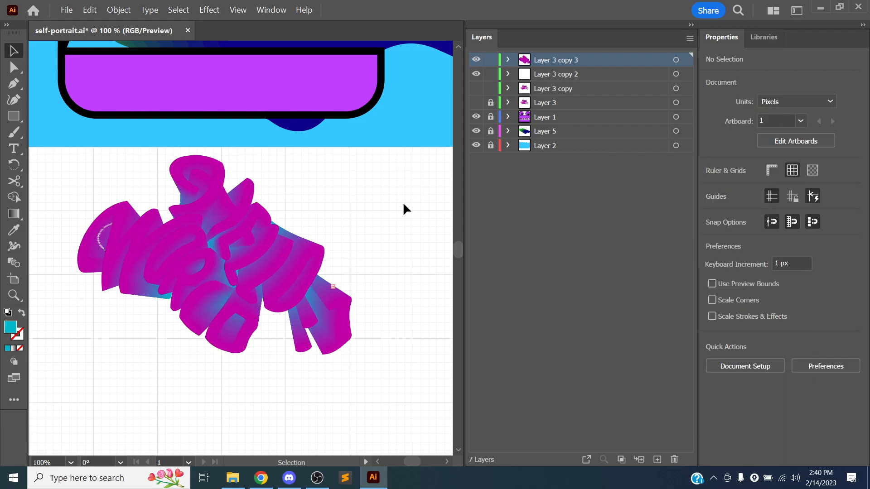
click(266, 244)
click(388, 213)
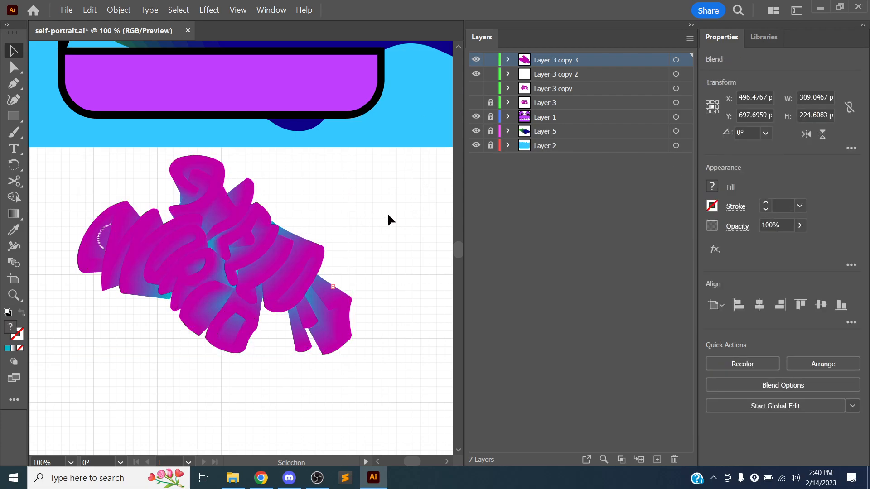
key(ctrl+equal)
key(ctrl+equal)
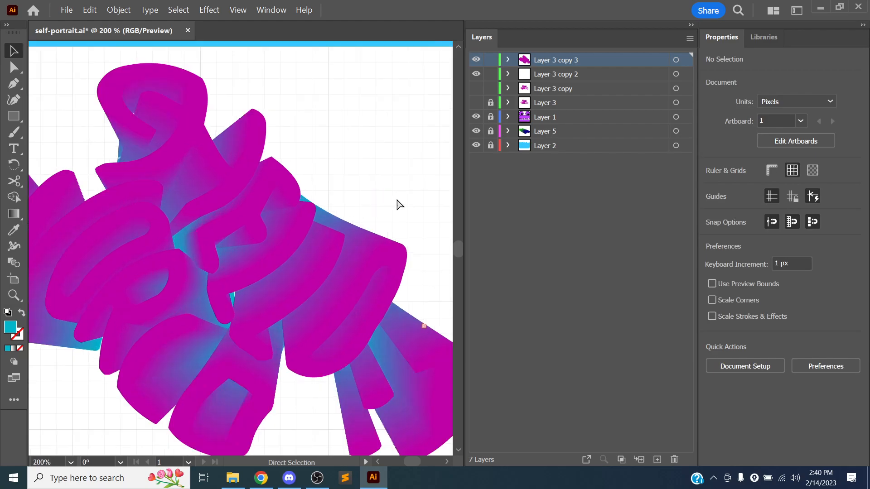
key(ctrl+minus)
key(ctrl+minus)
key(ctrl+minus)
key(ctrl+equal)
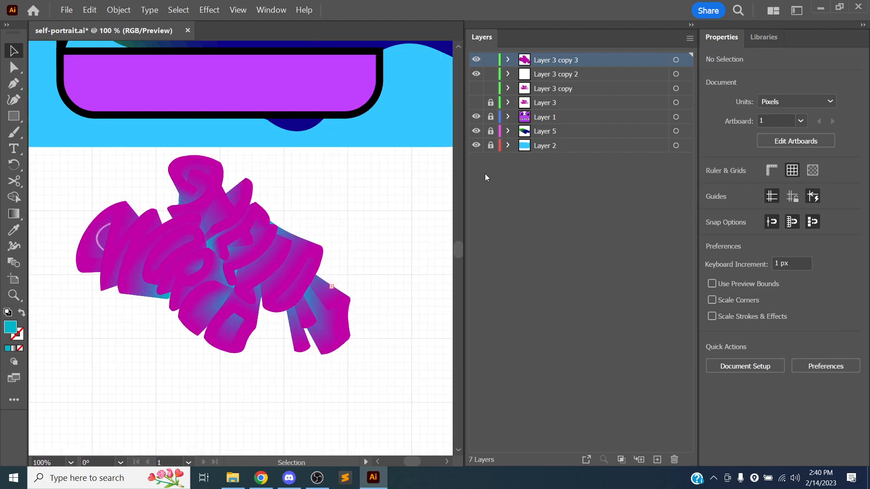
Duplicate the twisted magenta group from the blend and place the copy above all other objects in Layer 3 copy 3
click(509, 60)
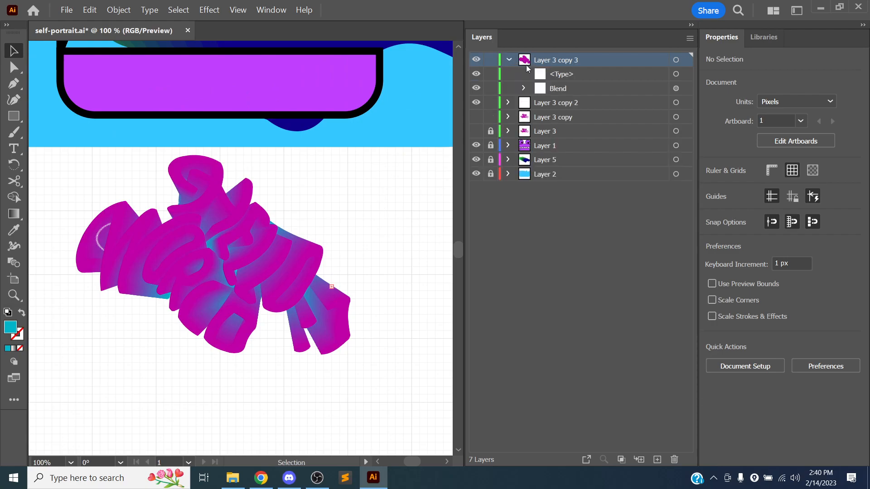
click(524, 89)
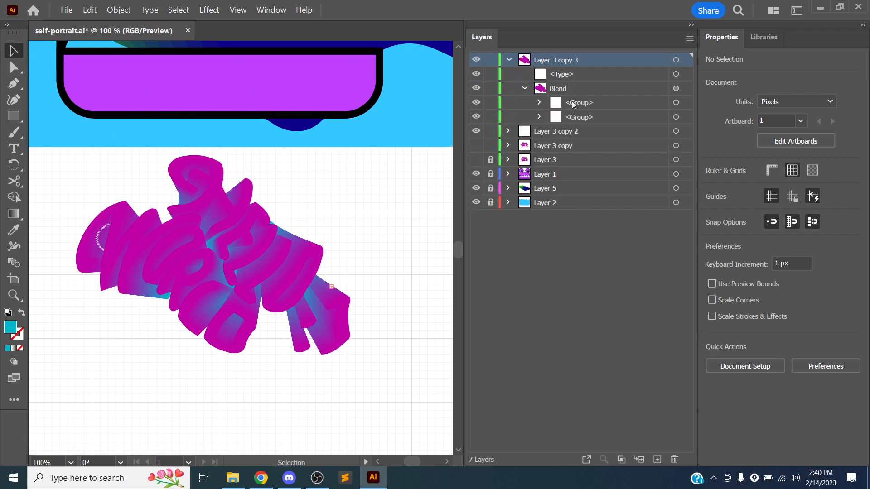
click(577, 103)
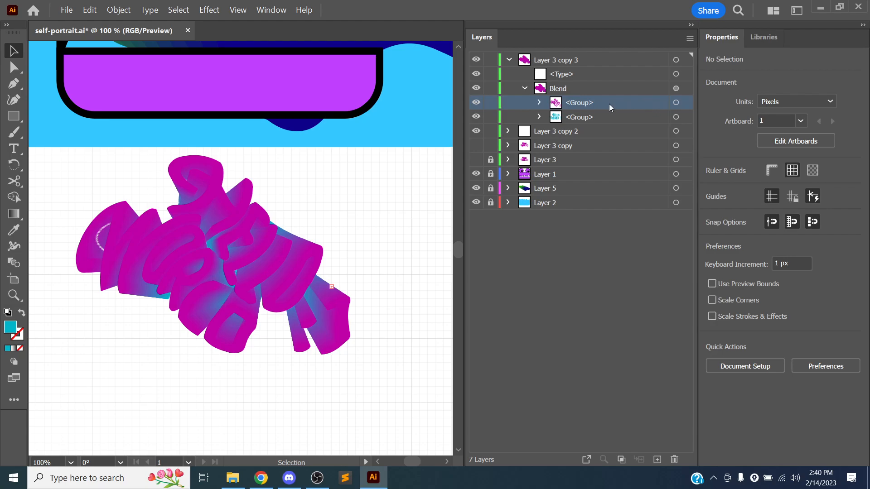
click(690, 38)
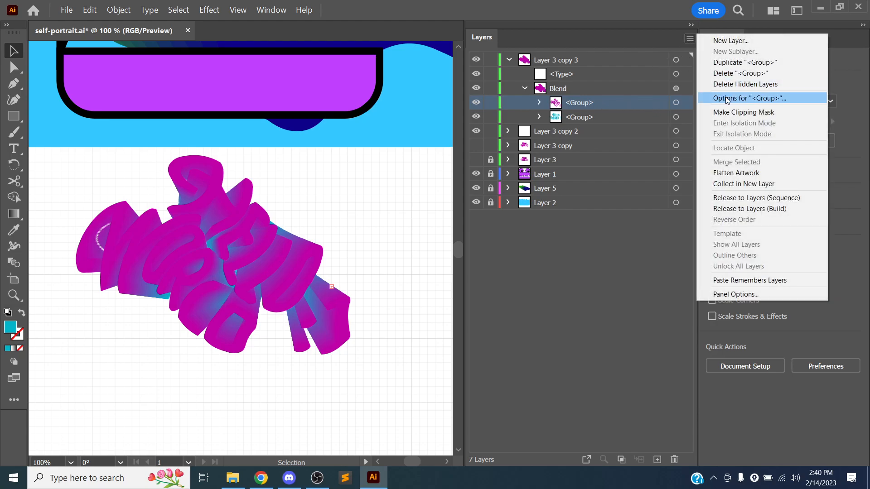
click(725, 61)
drag(598, 103, 553, 69)
click(567, 81)
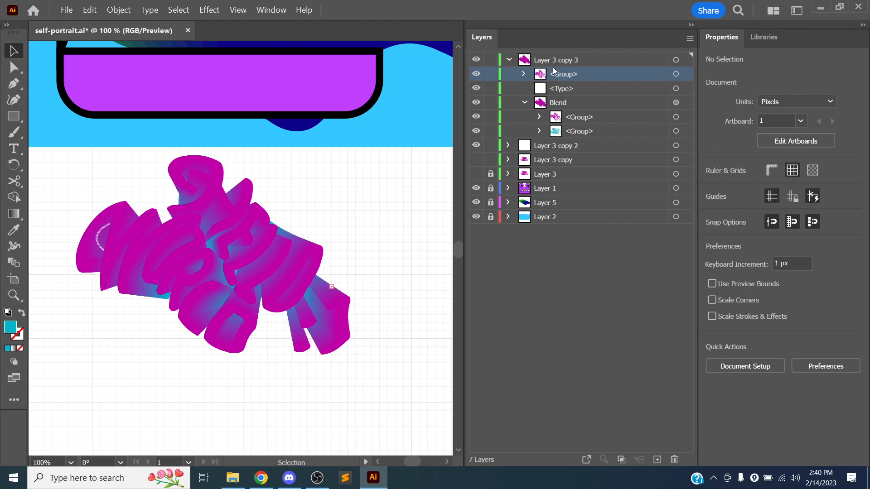
Fill the duplicated twisted lettering group above the blend with off-white FEFFF4 and deselect it
click(676, 74)
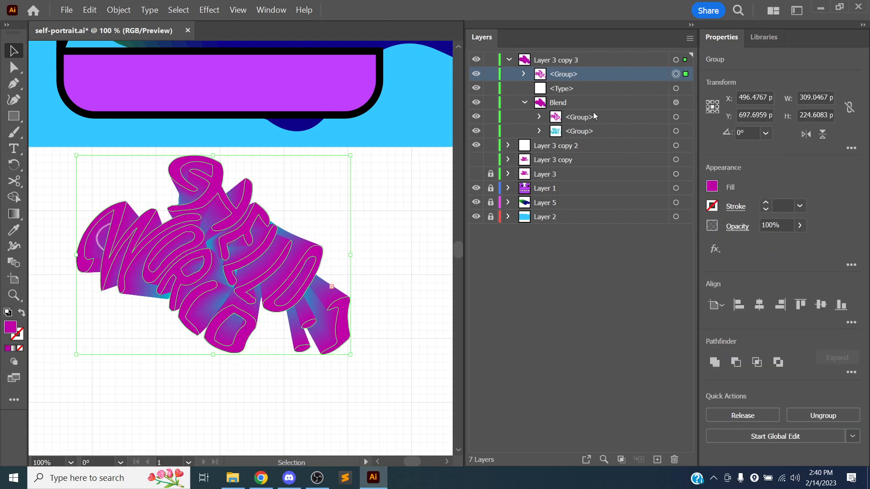
click(714, 188)
drag(614, 325, 585, 315)
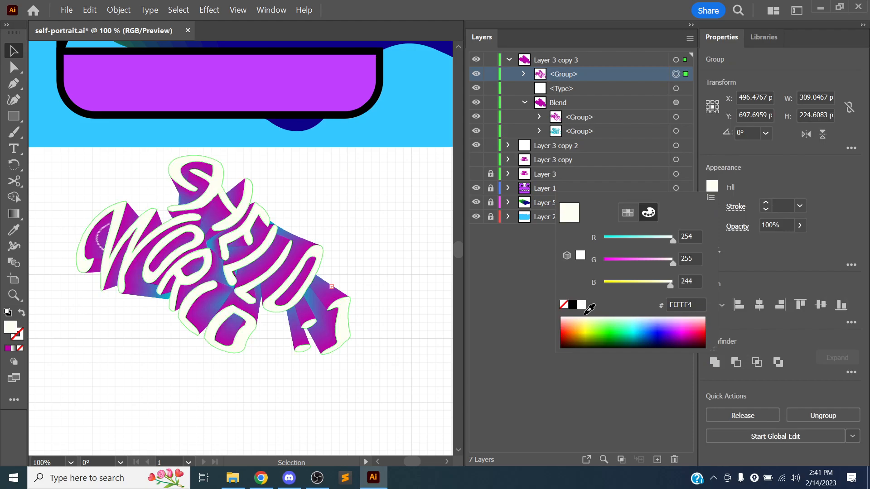
click(431, 237)
click(404, 218)
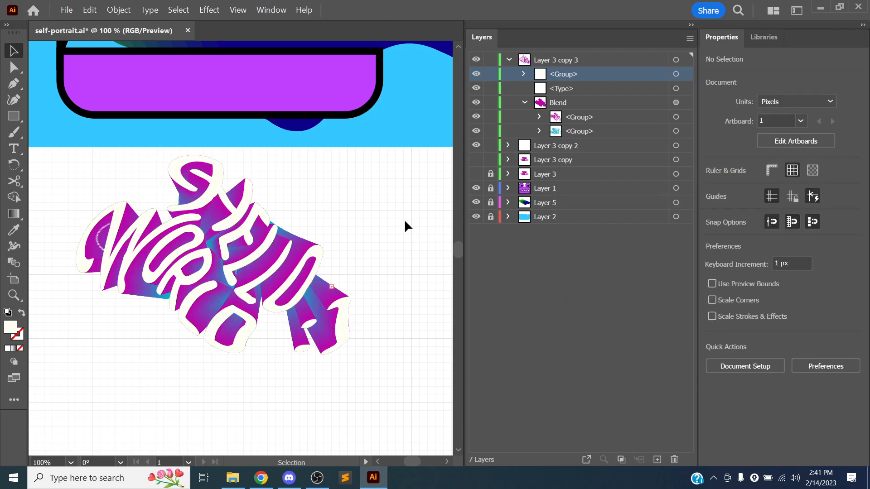
Inspect the off-white lettering over the magenta-to-cyan blend at close range, including the smiley at its end
key(ctrl+equal)
key(ctrl+equal)
drag(219, 204, 292, 242)
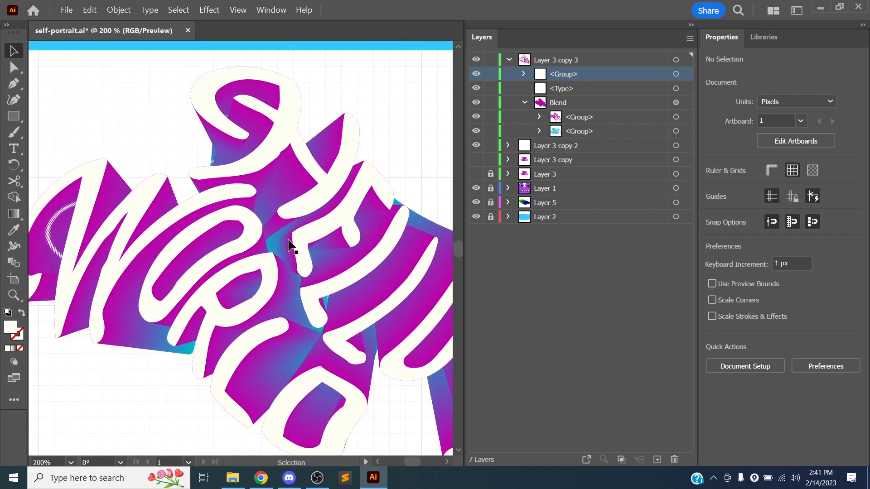
key(ctrl+minus)
key(ctrl+minus)
key(ctrl+equal)
key(ctrl+equal)
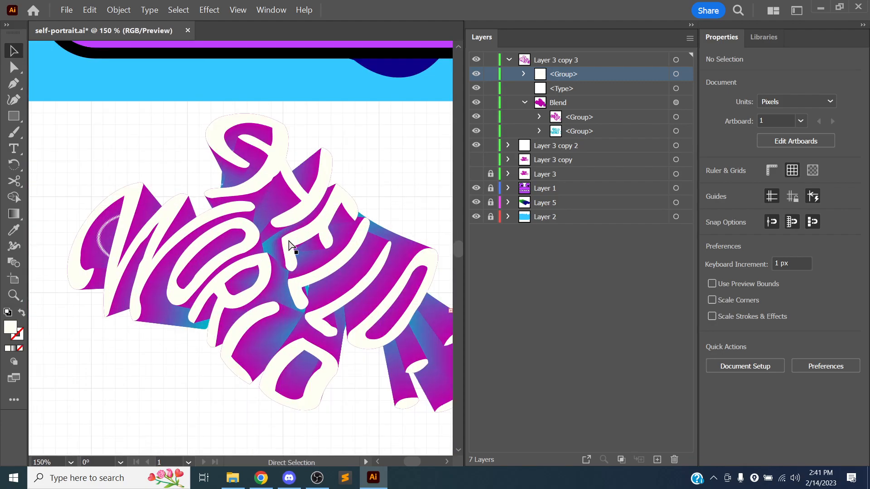
drag(321, 221, 227, 217)
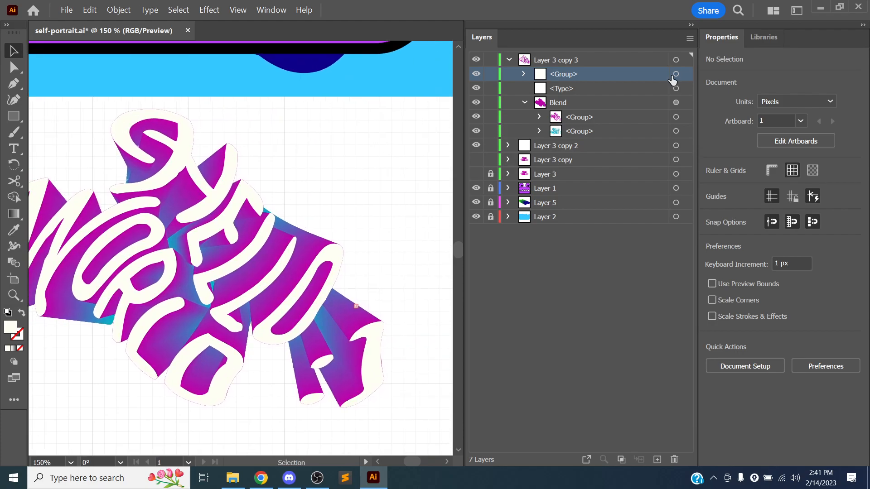
Try to move the small cyan lettering group inside the blend and undo the move
click(613, 121)
click(604, 130)
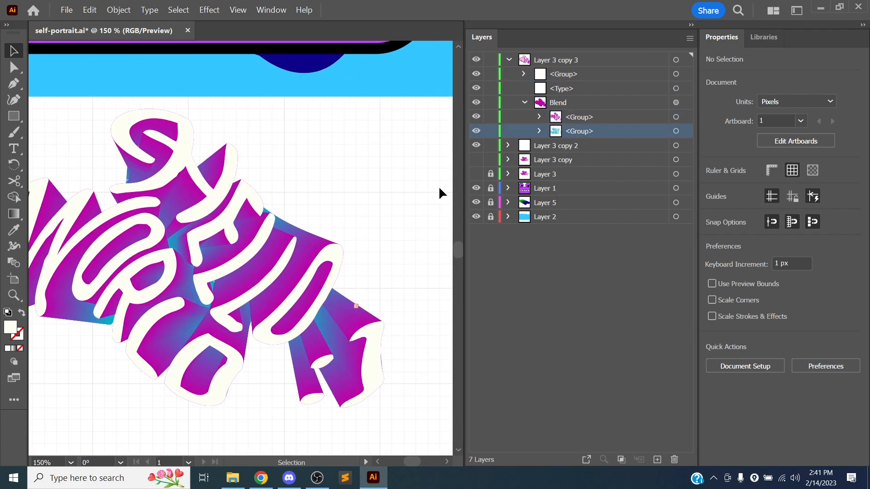
click(675, 131)
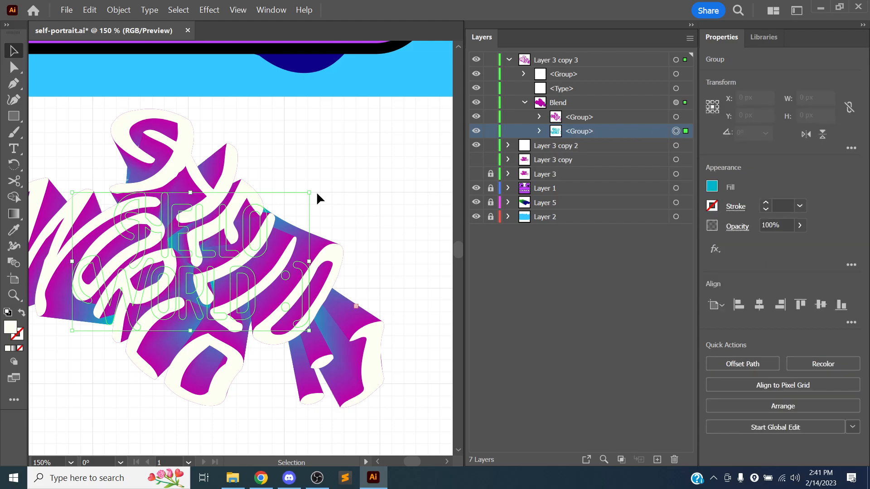
scroll(316, 196, up, 1)
drag(264, 221, 254, 270)
key(ctrl+z)
Lock the blend's twisted magenta group and the off-white lettering copy, undoing a stray move made in between
click(491, 116)
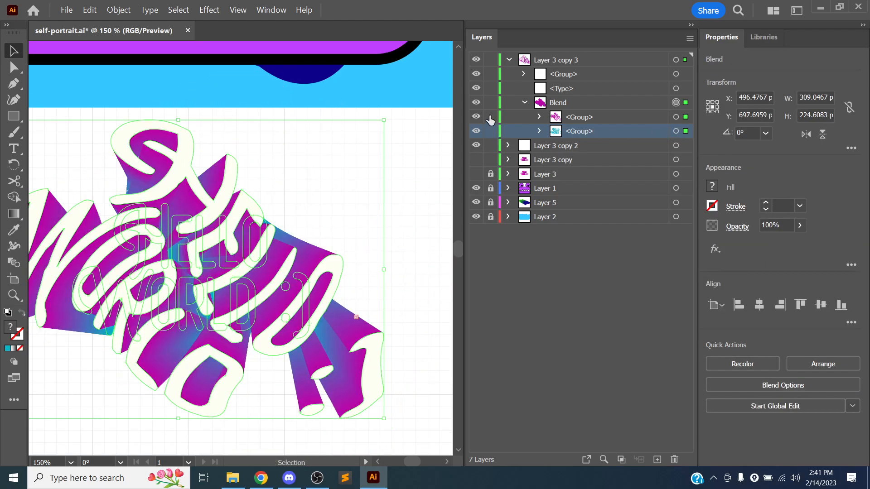
click(675, 131)
drag(225, 234, 289, 197)
key(ctrl+z)
key(v)
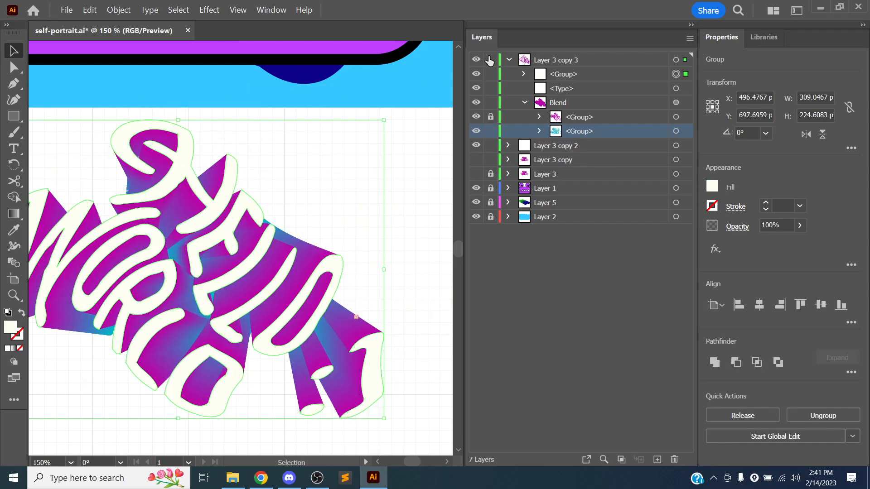
click(491, 74)
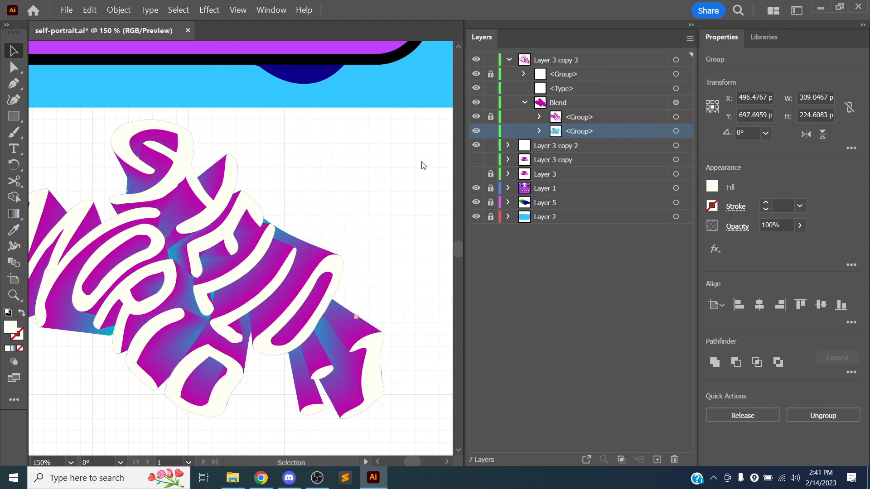
Move the blend's cyan lettering group to about X 540.6, Y 713.1 px to shift the extrusion direction, and deselect it
click(674, 132)
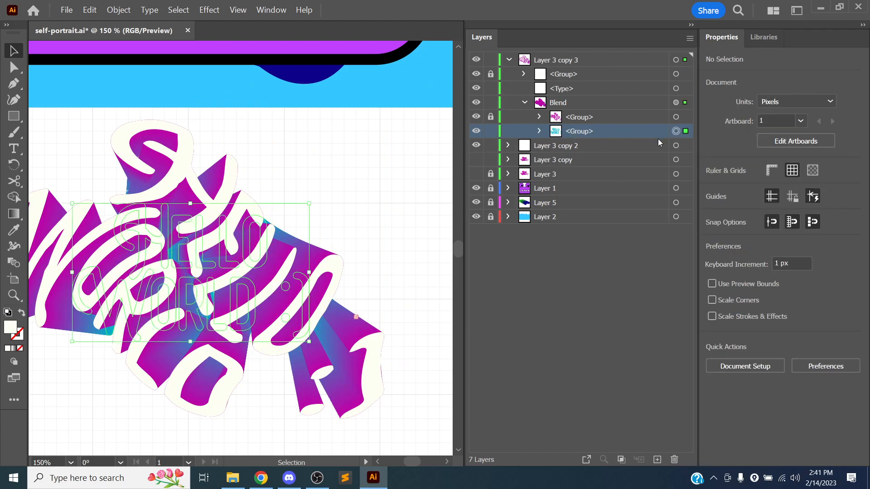
drag(245, 233, 305, 245)
key(space)
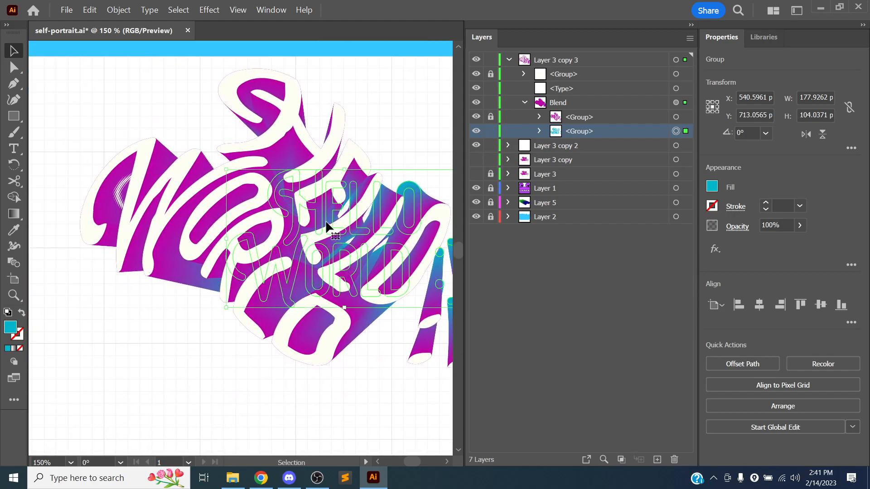
drag(360, 196, 388, 229)
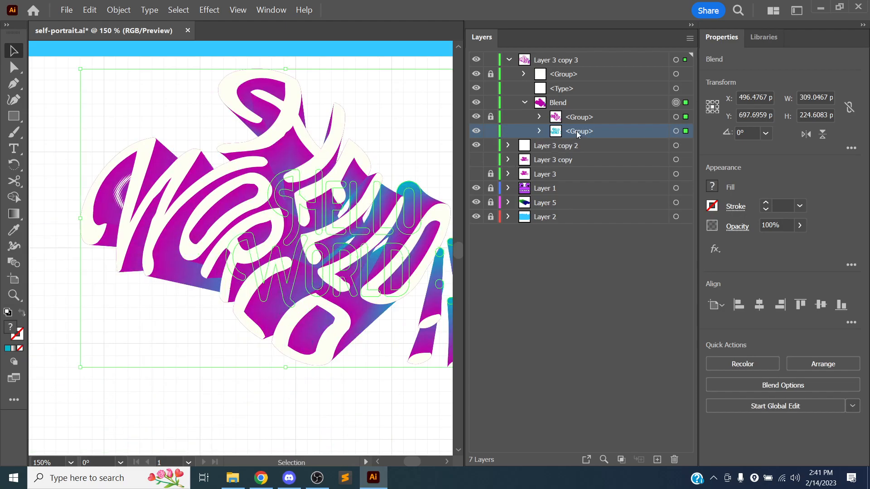
drag(376, 186, 331, 195)
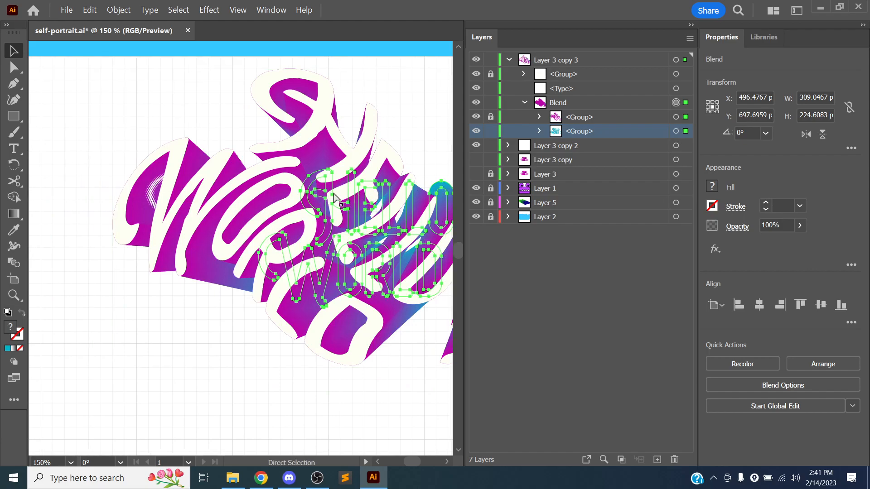
key(ctrl+minus)
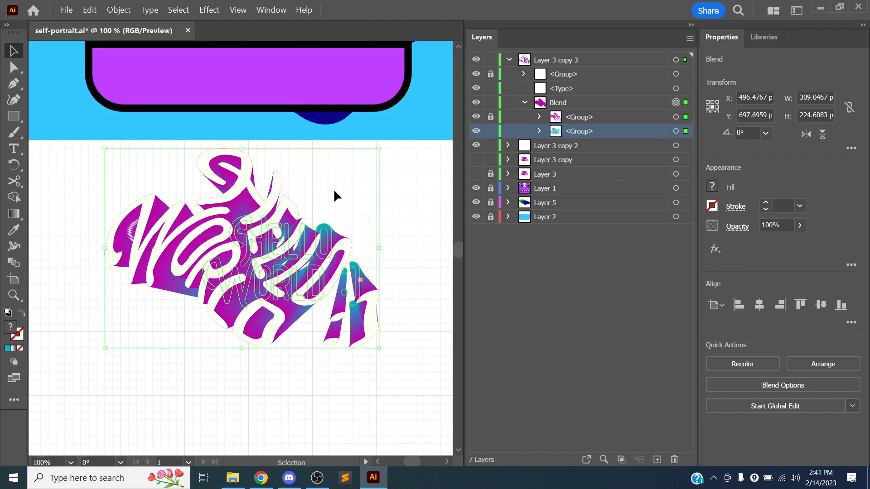
click(338, 190)
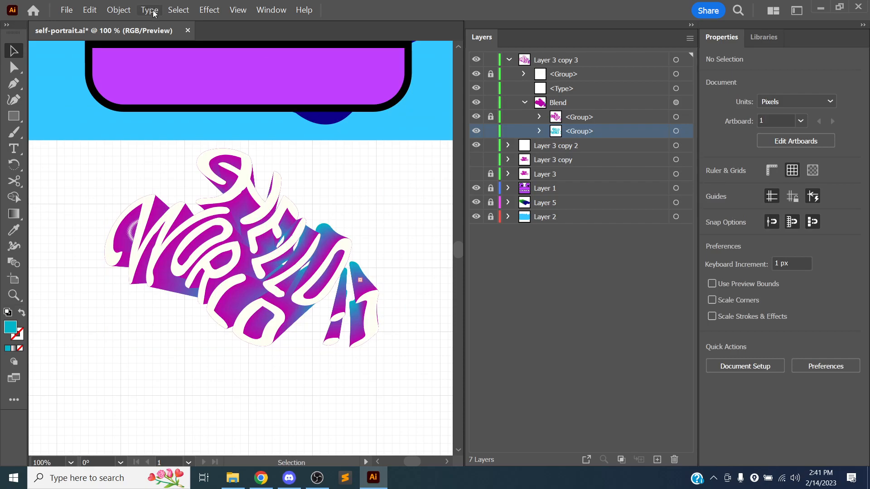
click(118, 10)
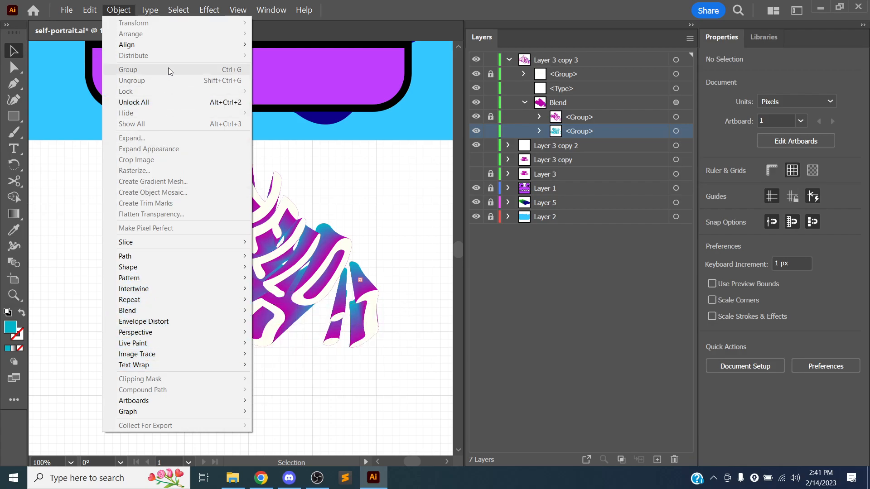
click(214, 11)
click(215, 11)
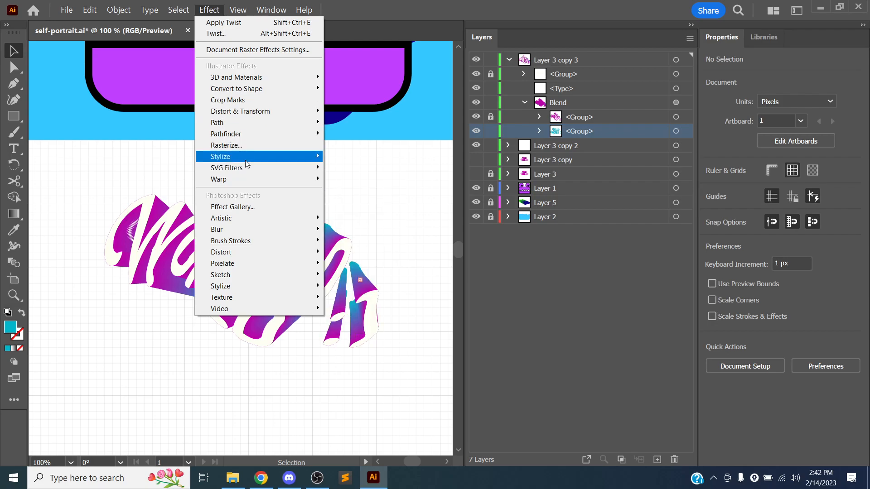
click(222, 12)
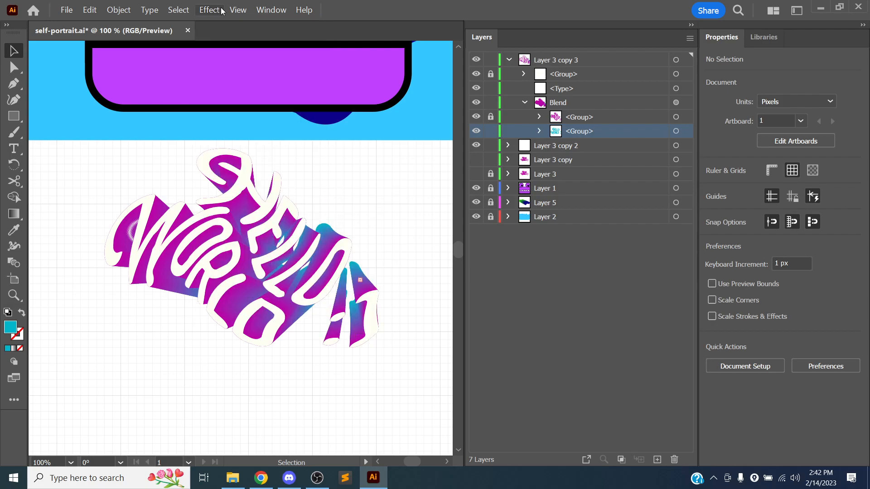
key(ctrl+minus)
key(ctrl+minus)
key(ctrl+minus)
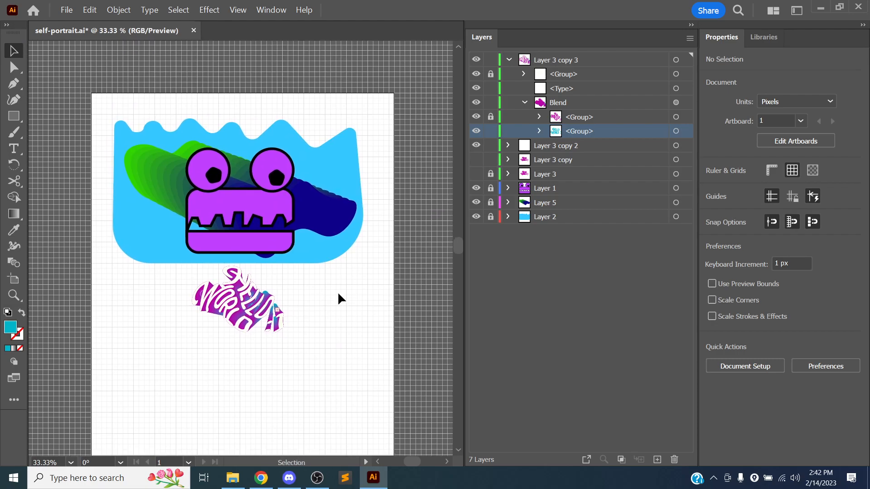
Check the class channel in Discord and return to the self-portrait file in Illustrator
key(alt+Tab)
key(alt+Tab)
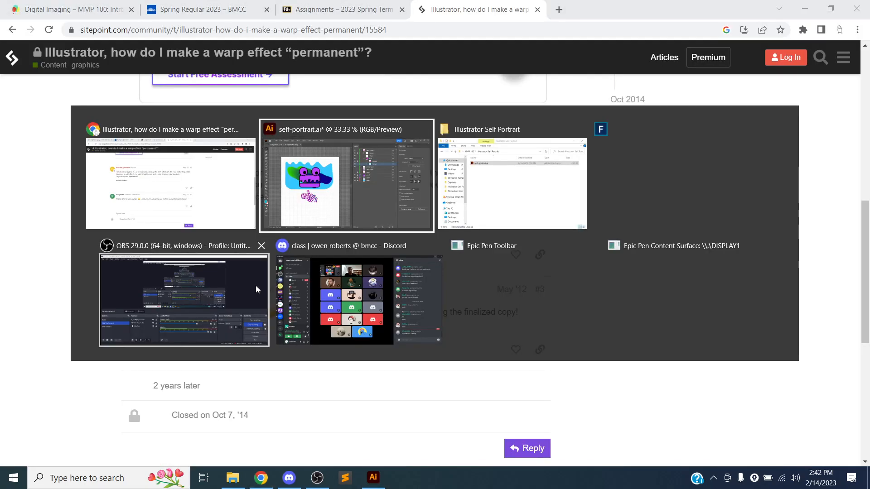
click(311, 283)
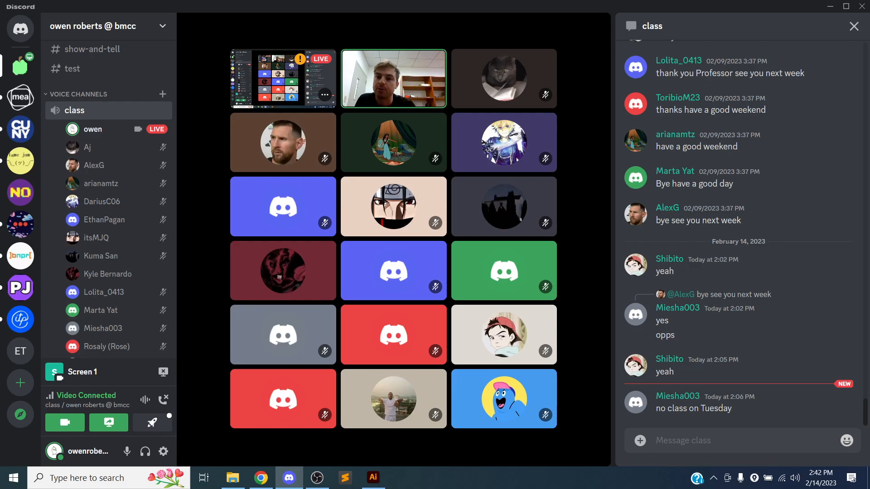
key(alt+Tab)
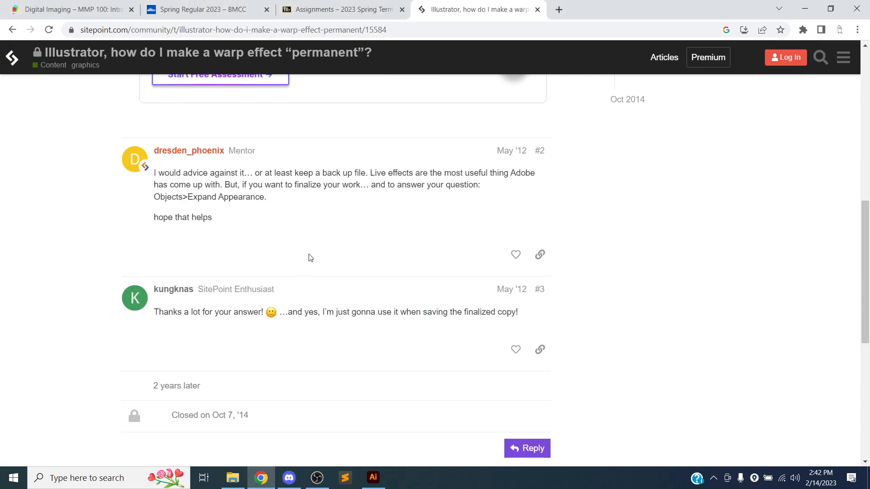
click(373, 477)
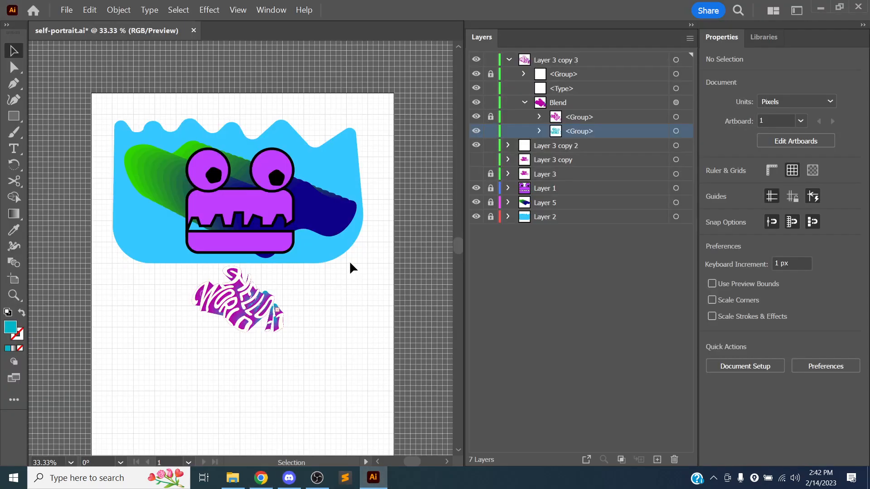
key(ctrl+=)
key(ctrl+=)
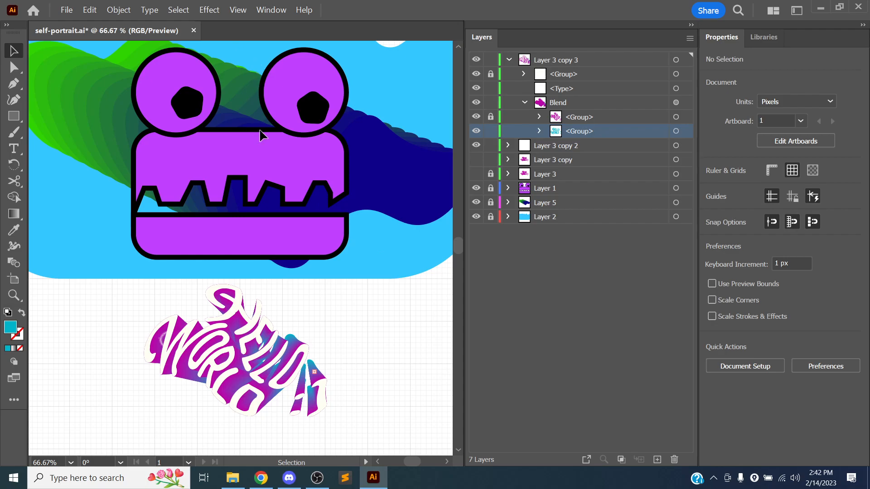
Switch to the Discord class call for another check and bring the Illustrator artwork back up
key(alt)
key(alt+Tab)
key(alt+Tab)
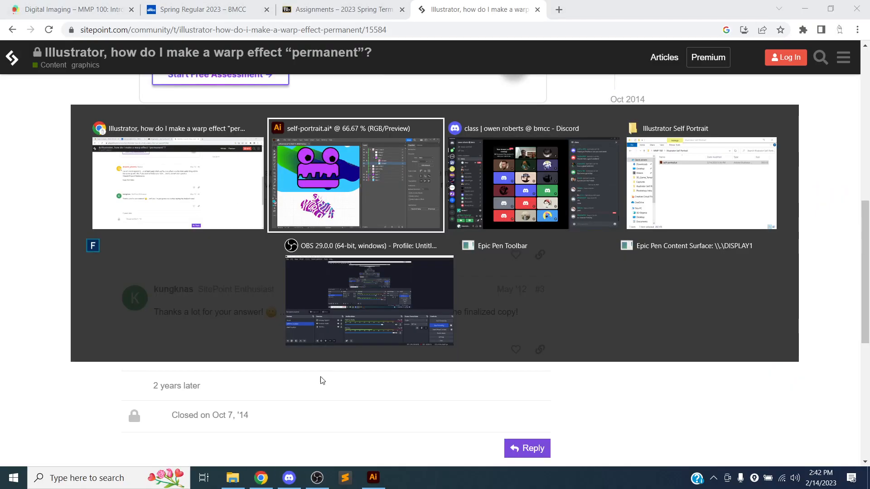
click(476, 201)
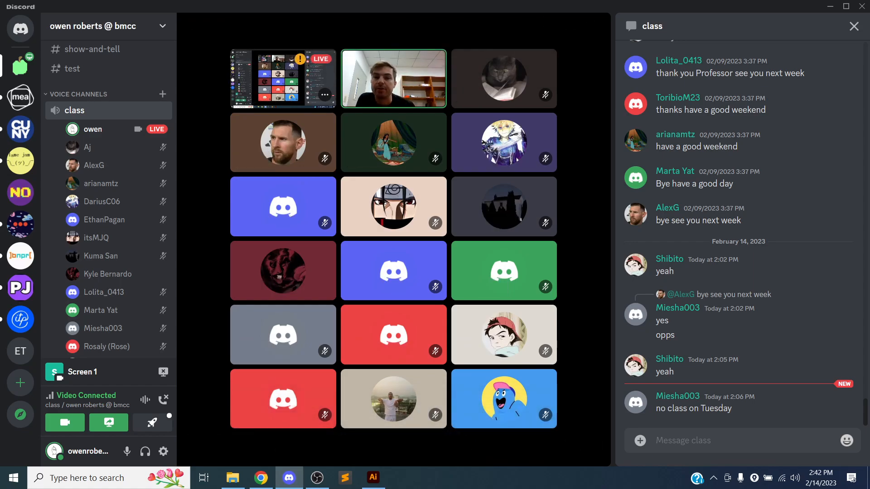
key(alt+Tab)
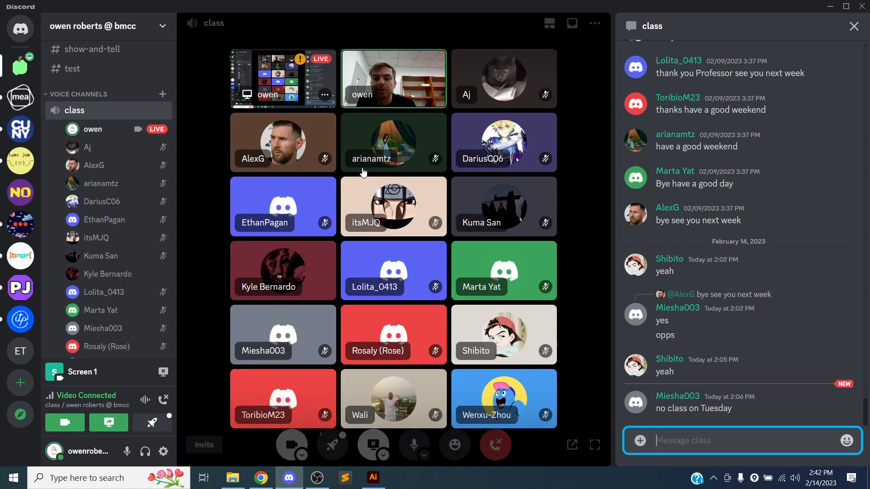
click(380, 483)
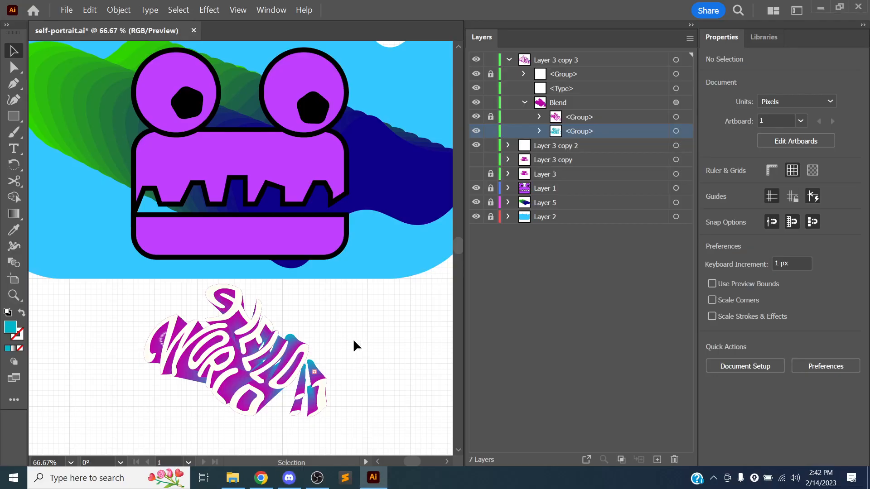
Try to move the blended Hello World lettering below the character and undo the move
key(ctrl+minus)
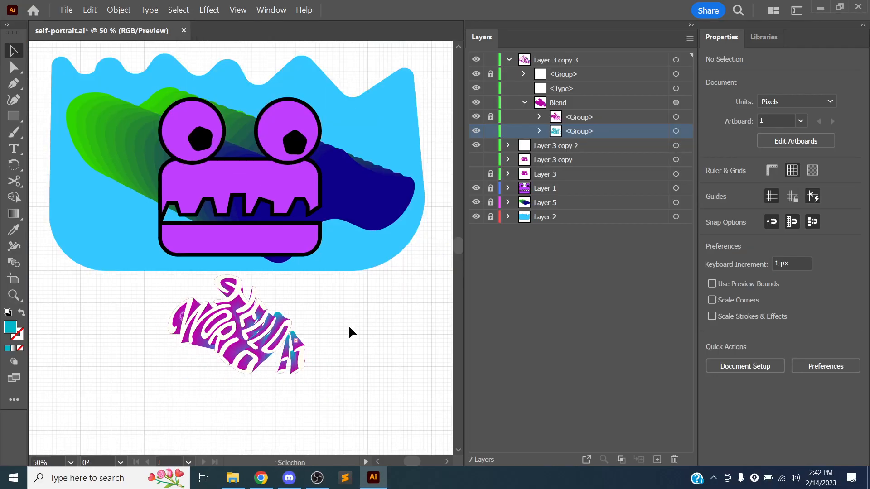
key(space)
drag(344, 304, 361, 359)
drag(265, 371, 275, 340)
key(ctrl+z)
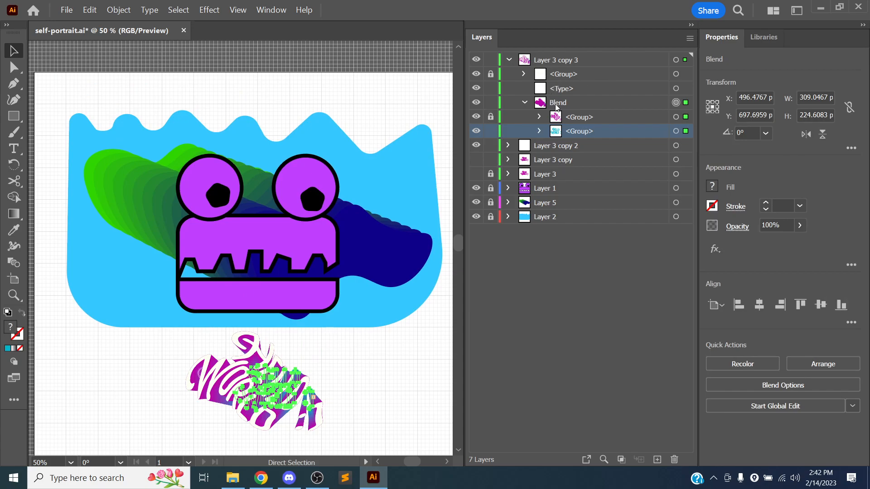
Collapse the Blend and Layer 3 copy 3, target that whole layer, and move its lettering to about X 540.25, Y 667.69 px
click(556, 103)
click(525, 103)
click(535, 62)
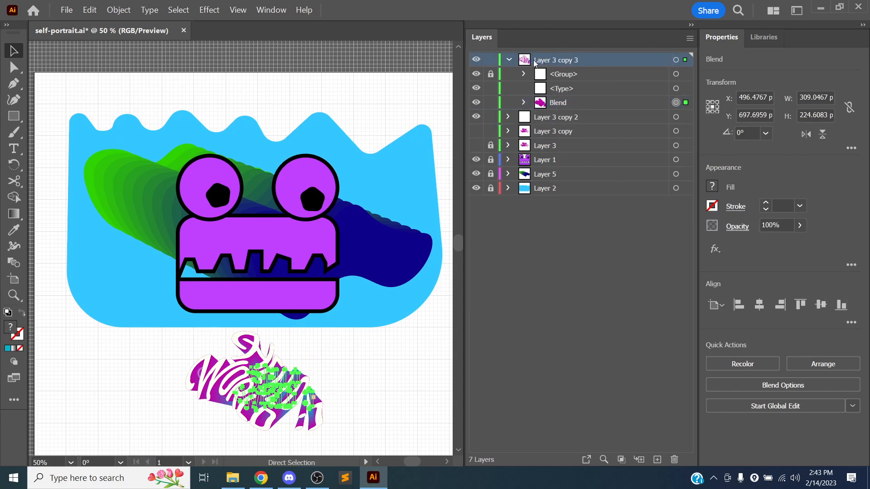
click(510, 61)
click(676, 60)
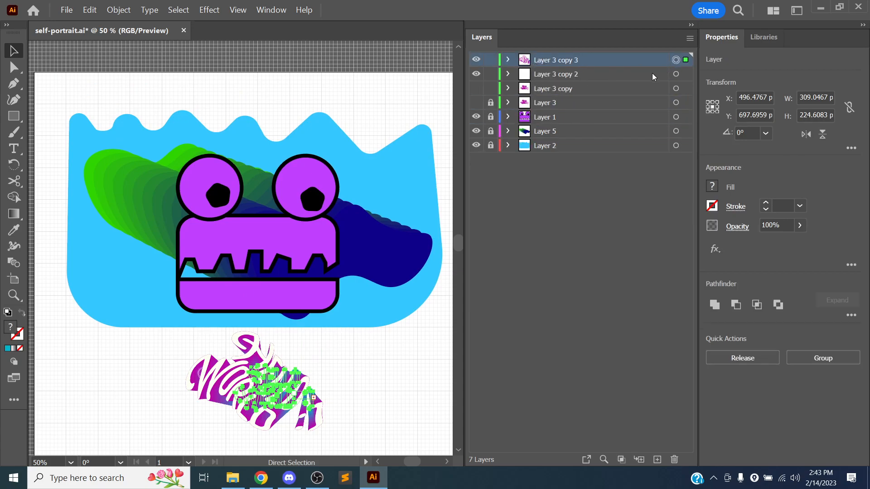
drag(271, 406, 295, 386)
Check the Discord class call twice, viewing the Illustrator lettering with Direct Selection in between, and switch to OBS
key(alt+Tab)
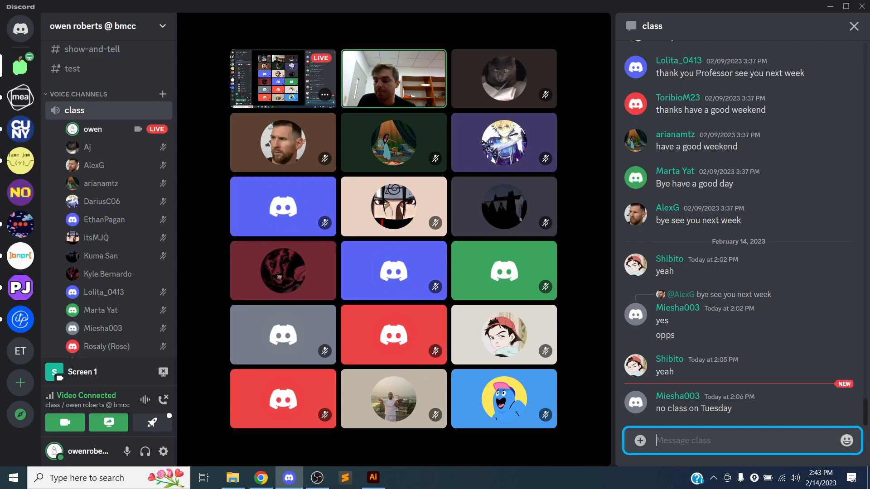
key(alt+Tab)
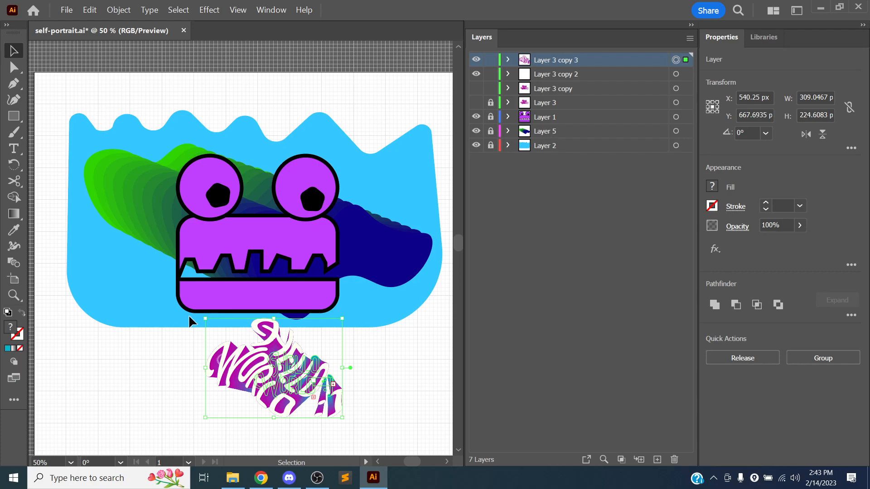
key(a)
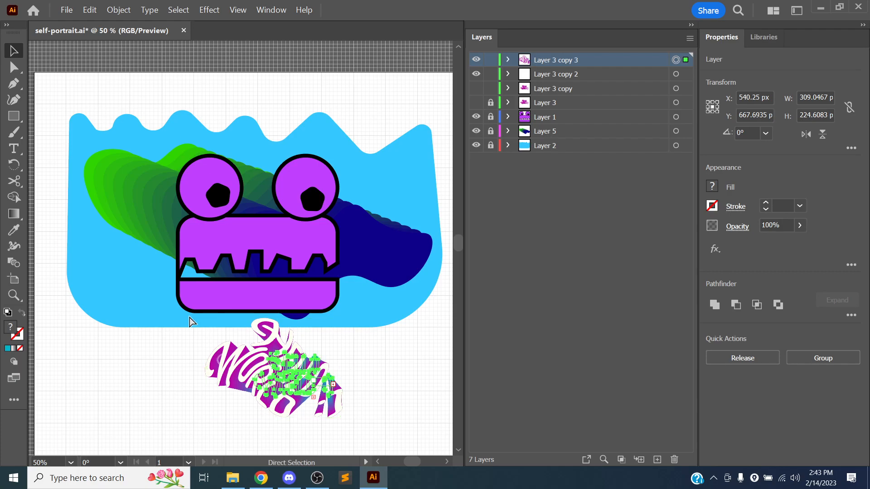
key(alt+Tab)
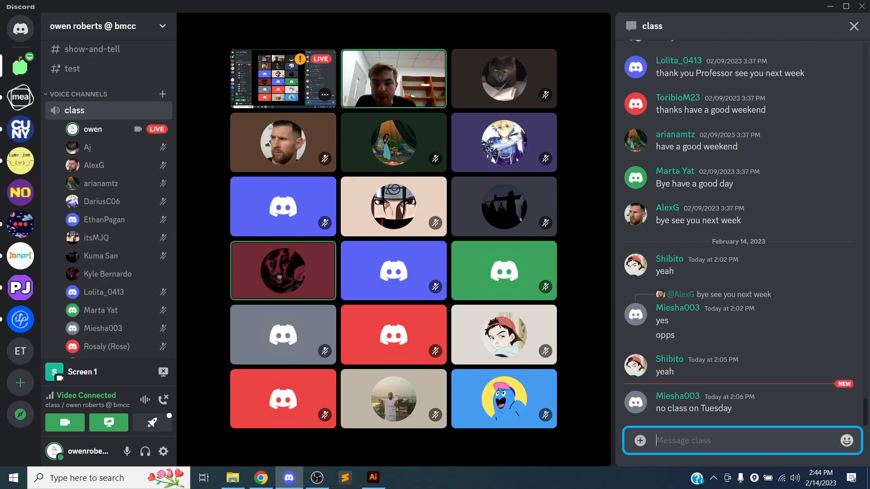
click(327, 475)
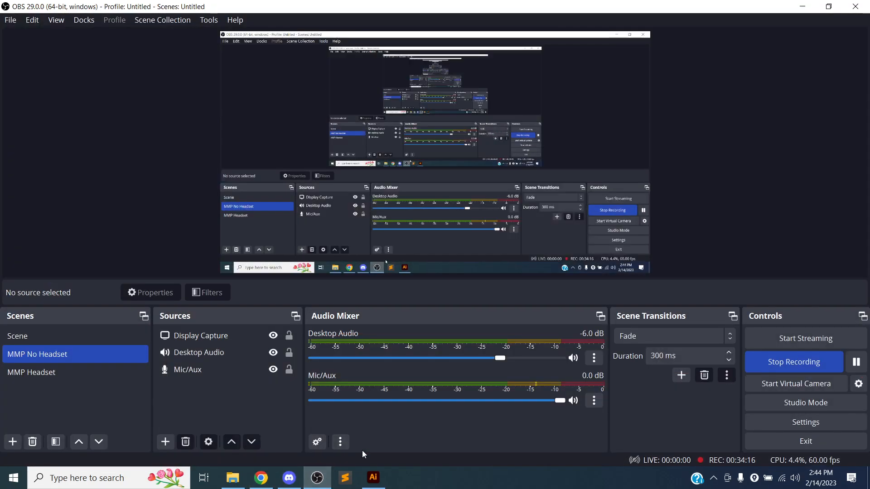